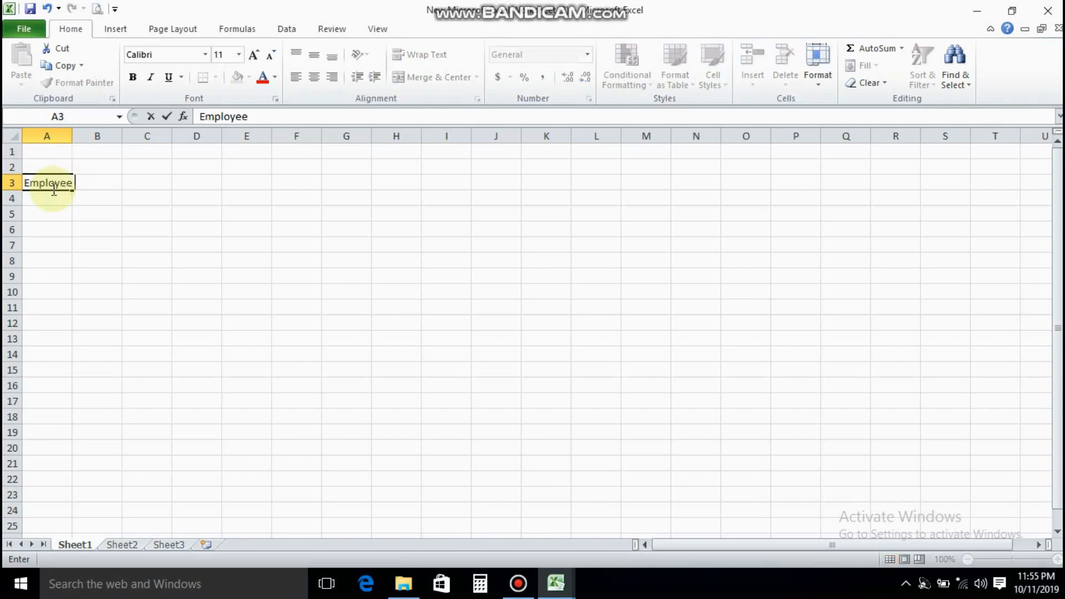
Enter the headers Employee ID No, Employee Name, Appointment and Month in cells A3 to D3
{"action": "type", "text": "mployee ID No"}
{"action": "key", "text": "Tab"}
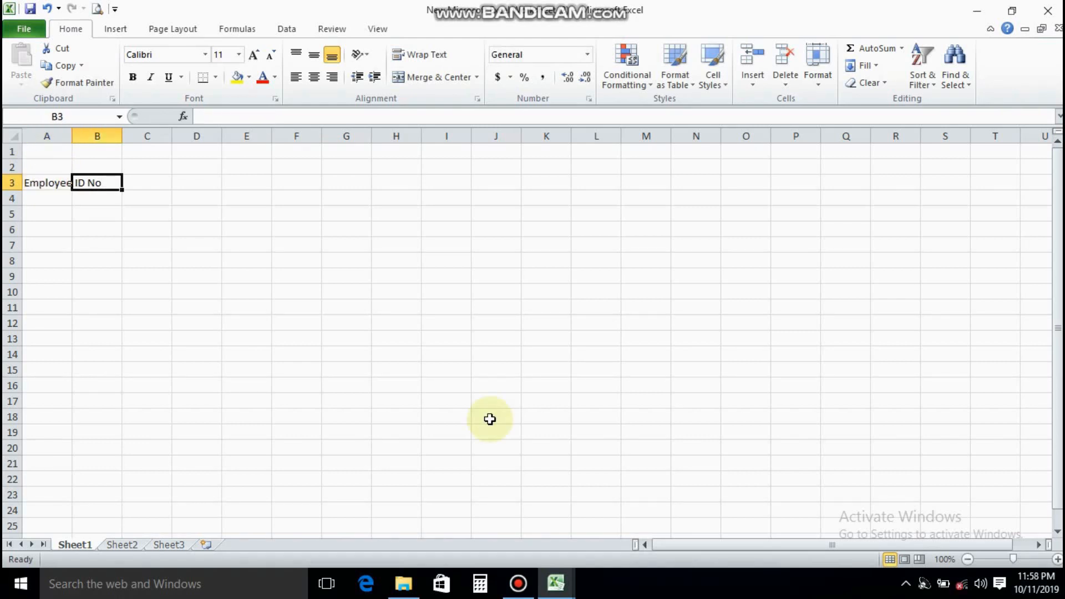
{"action": "type", "text": "Employee Name"}
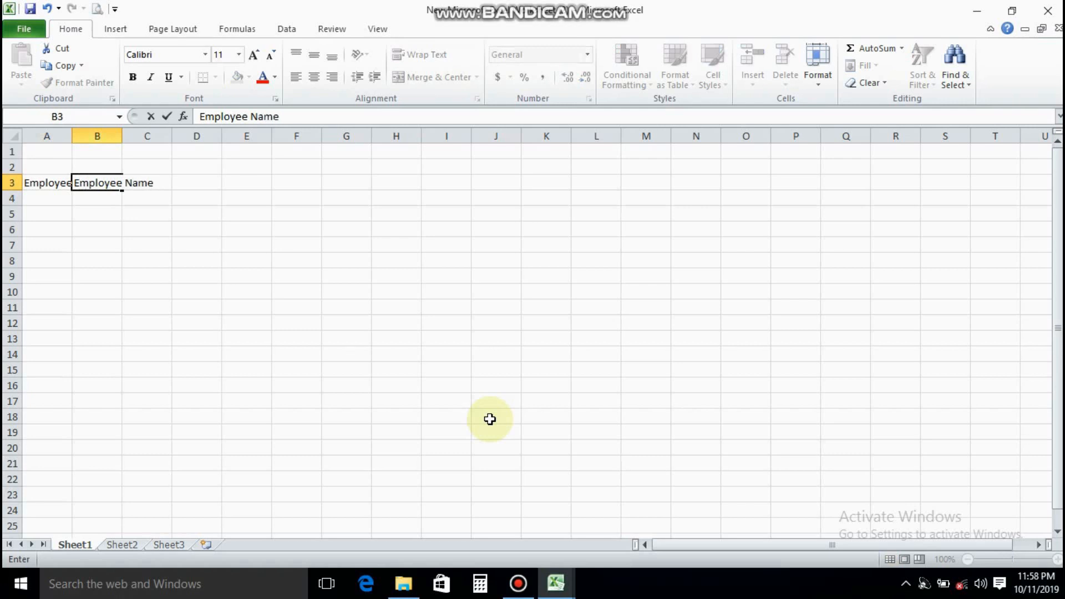
{"action": "key", "text": "Tab"}
{"action": "type", "text": "A"}
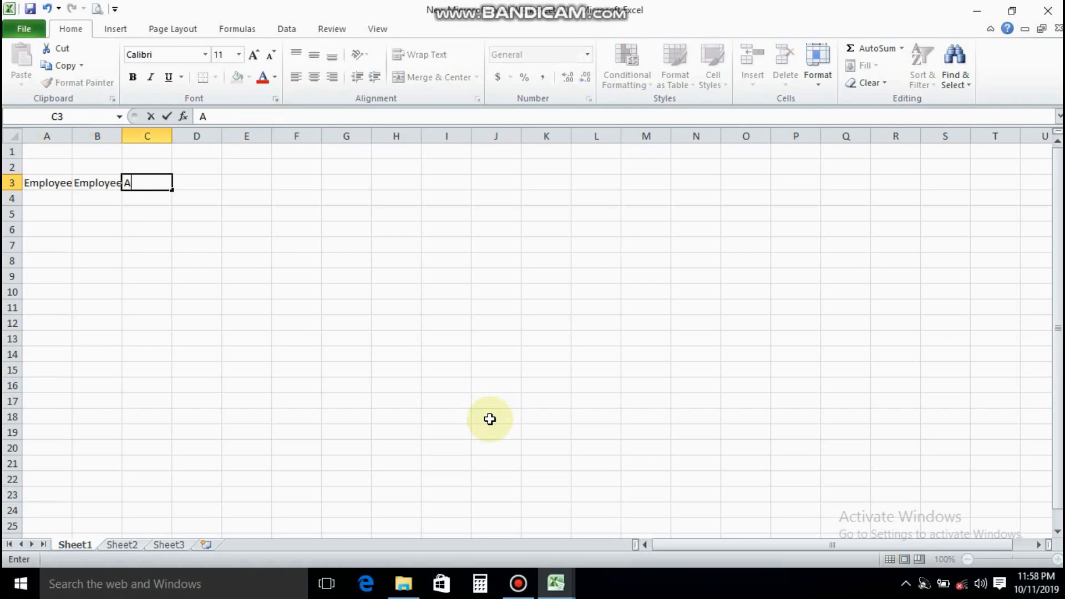
{"action": "type", "text": "ppointment"}
{"action": "key", "text": "Tab"}
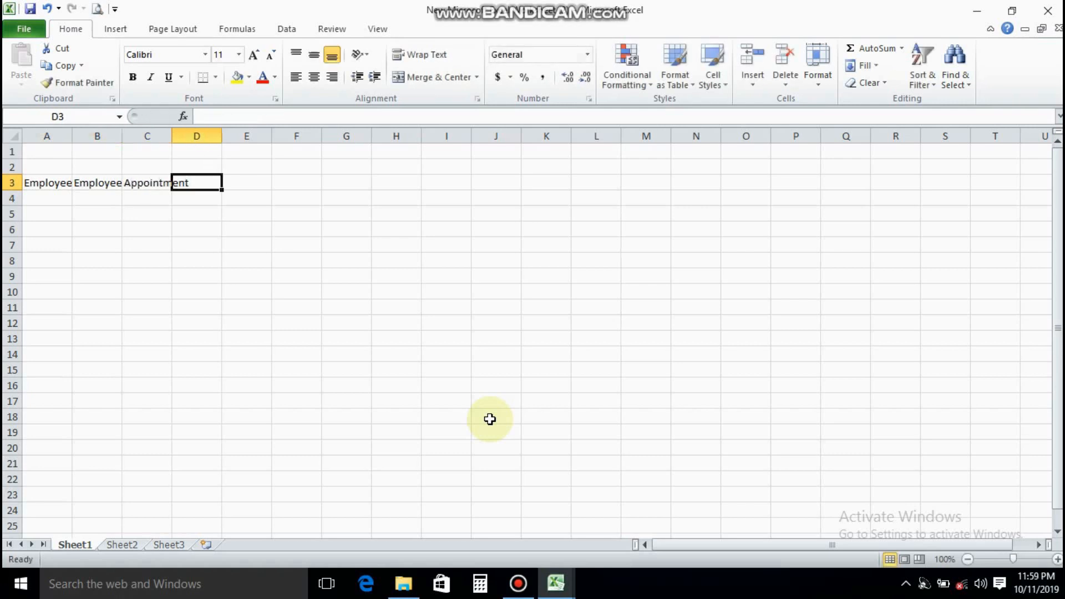
{"action": "type", "text": "Month"}
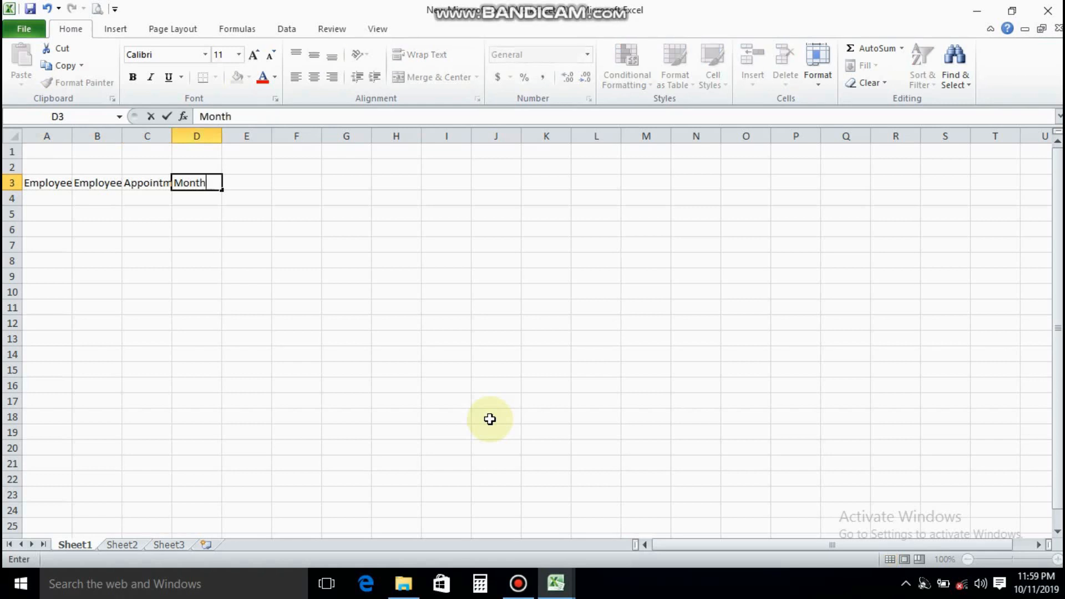
{"action": "key", "text": "Tab"}
{"action": "key", "text": "Home"}
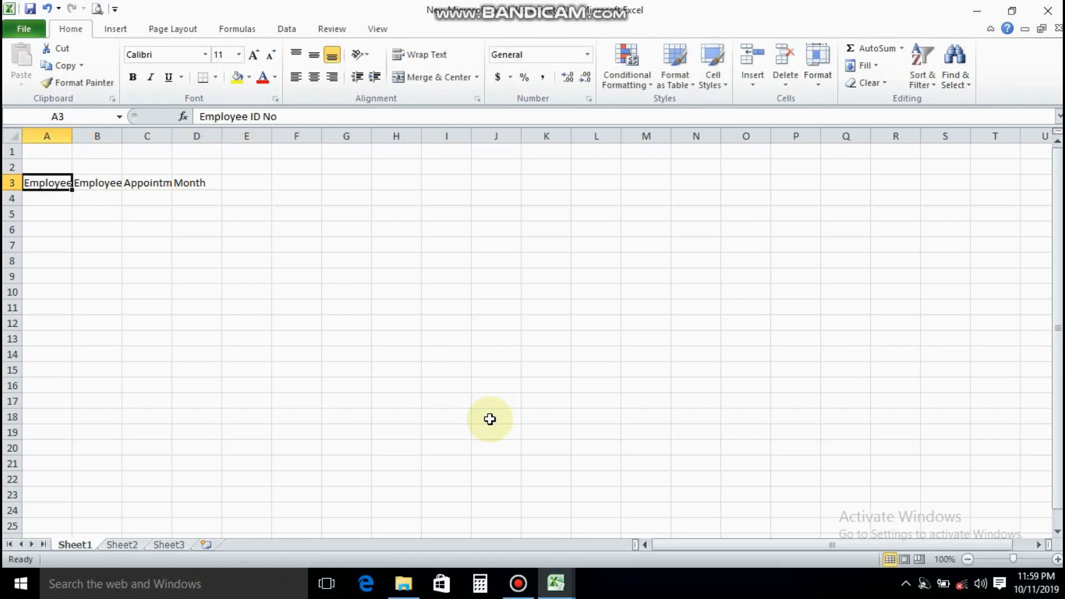
Widen columns A, B and C to make room for their row 3 headers
{"action": "left_click", "coordinate": [95, 182]}
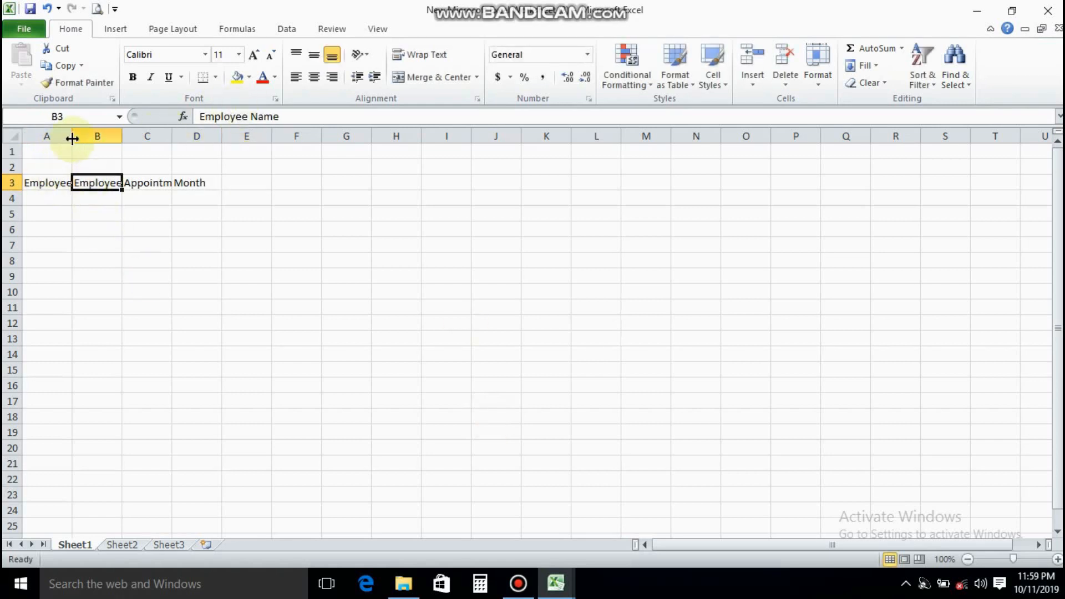
{"action": "left_click_drag", "start_coordinate": [72, 140], "coordinate": [258, 139]}
{"action": "mouse_move", "coordinate": [89, 137]}
{"action": "left_mouse_down"}
{"action": "mouse_move", "coordinate": [104, 137]}
{"action": "mouse_move", "coordinate": [83, 137]}
{"action": "left_mouse_up"}
{"action": "left_click_drag", "start_coordinate": [181, 139], "coordinate": [192, 139]}
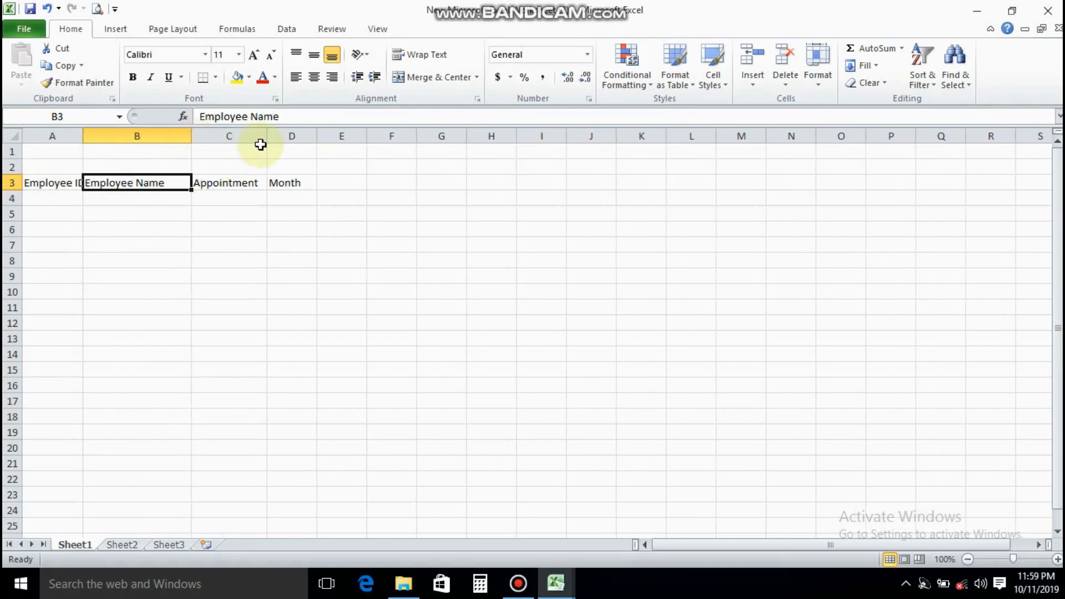
Add the headers Basic Salary, Conveyance and House Rent in cells E3 to G3
{"action": "left_click", "coordinate": [342, 181]}
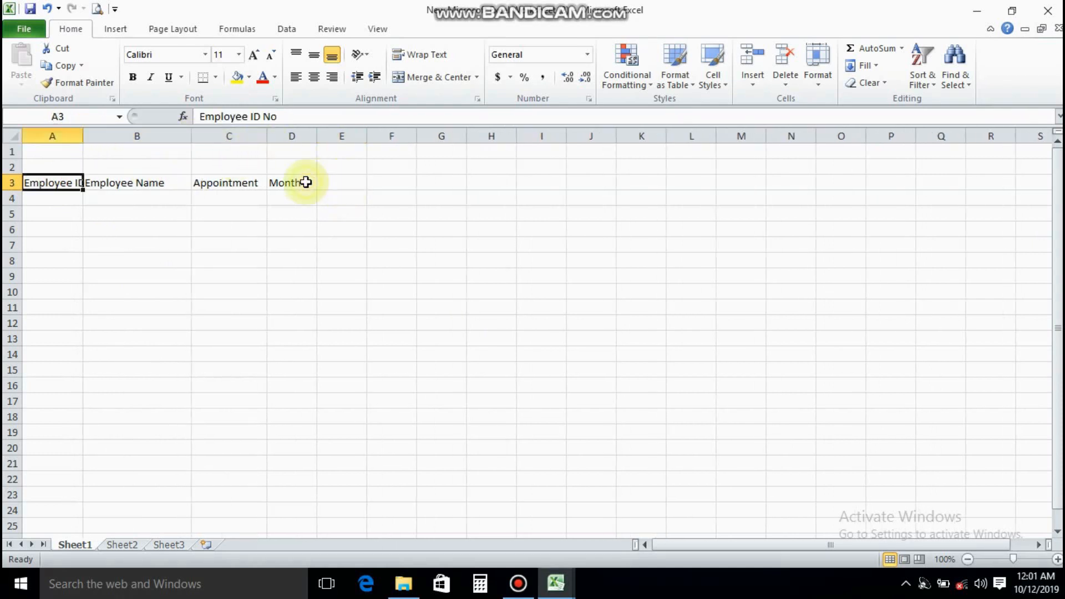
{"action": "left_click", "coordinate": [329, 184]}
{"action": "type", "text": "Basic Salary"}
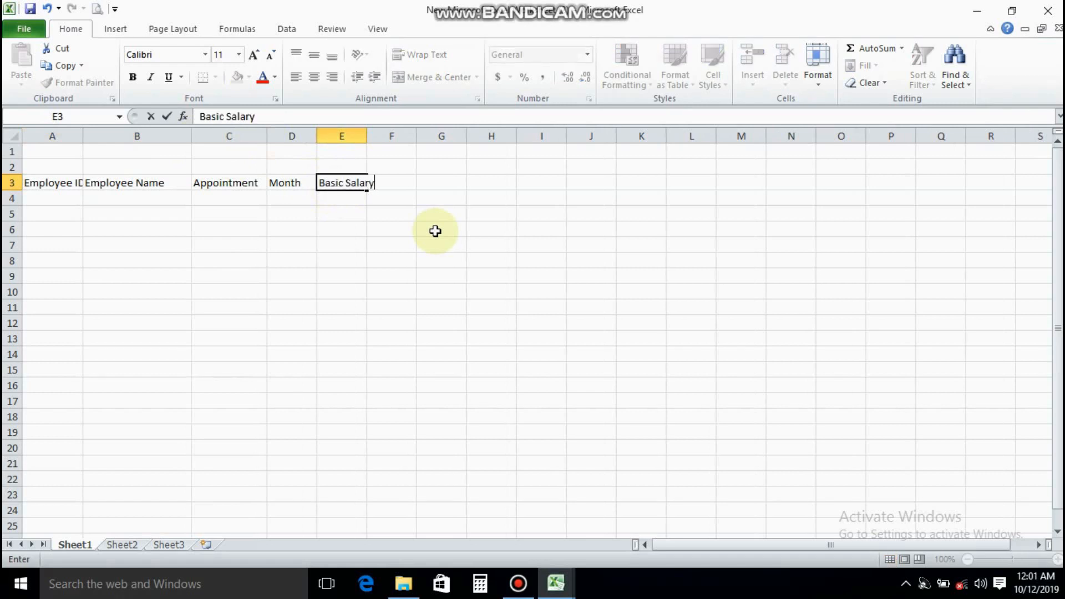
{"action": "key", "text": "Tab"}
{"action": "type", "text": "C"}
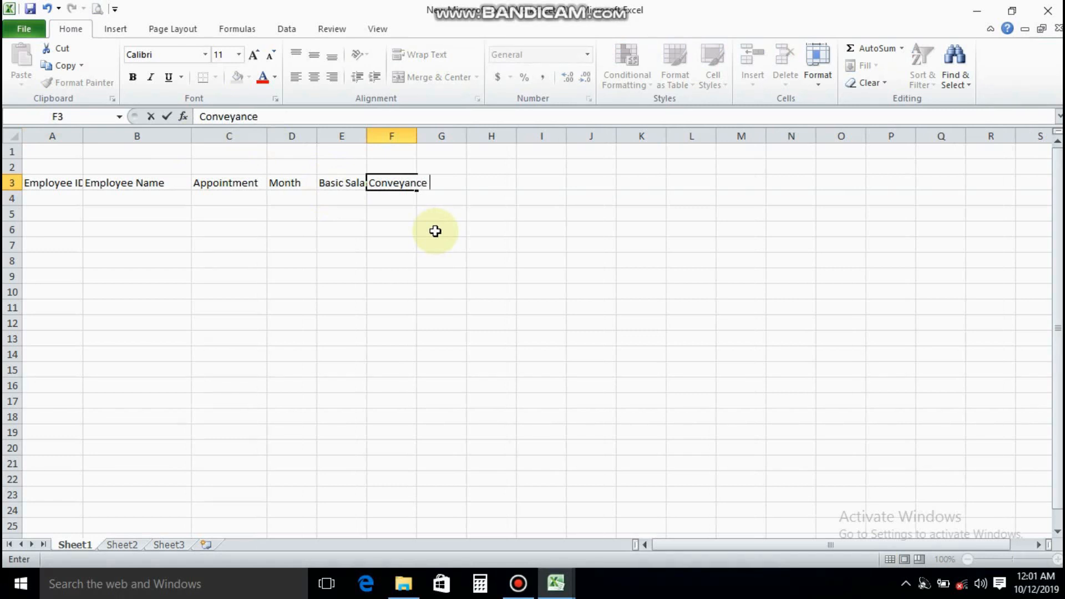
{"action": "key", "text": "Tab"}
{"action": "key", "text": "Home"}
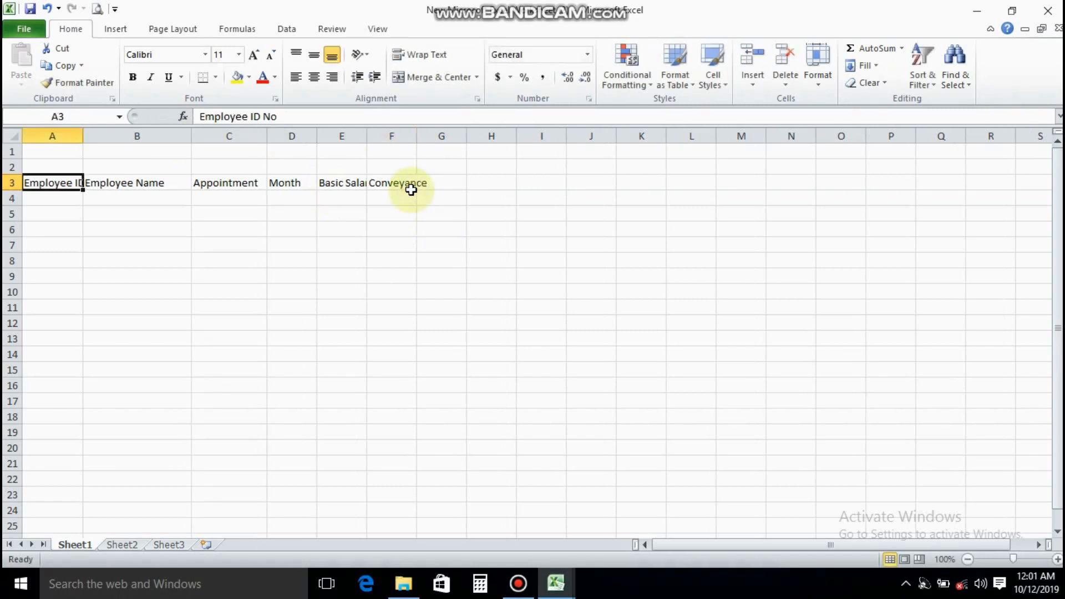
{"action": "left_click", "coordinate": [438, 189]}
{"action": "type", "text": "House"}
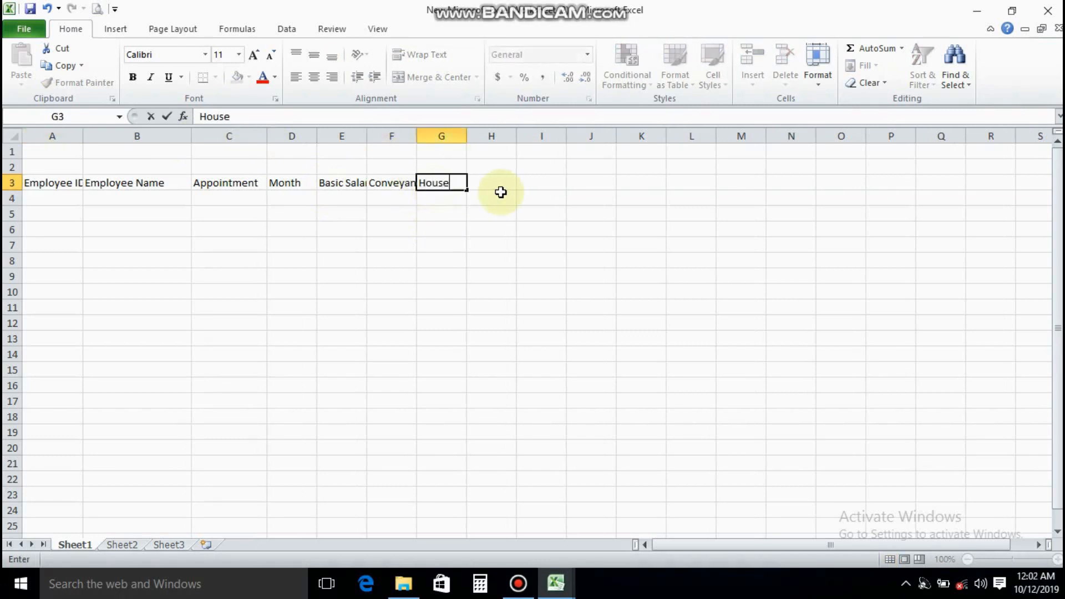
{"action": "type", "text": " Rent"}
{"action": "key", "text": "Tab"}
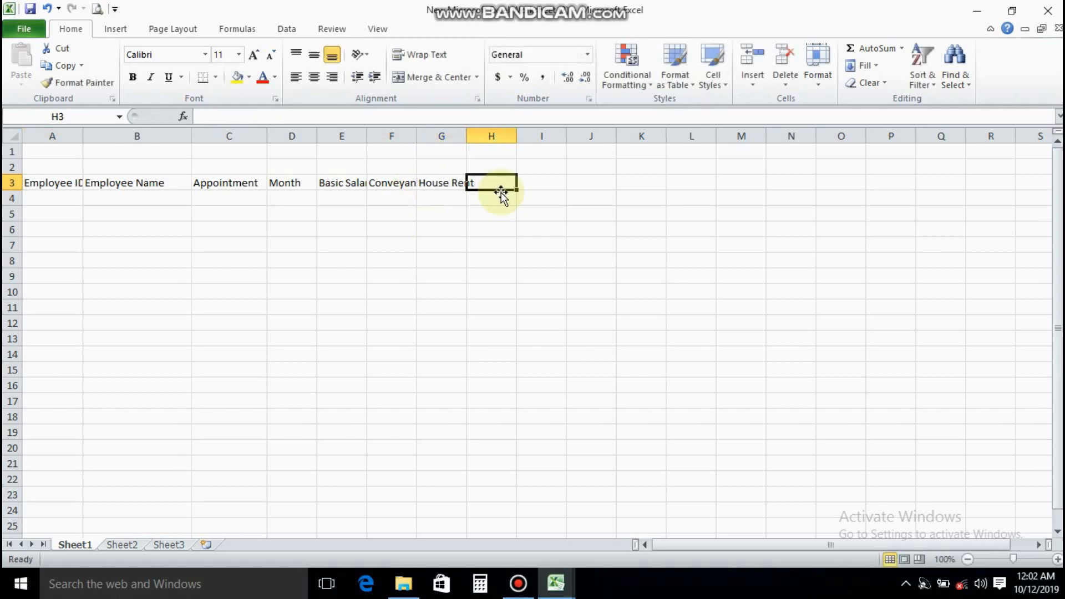
Add the headers Medical, Other and Gross Salary in cells H3 to J3
{"action": "type", "text": "Me"}
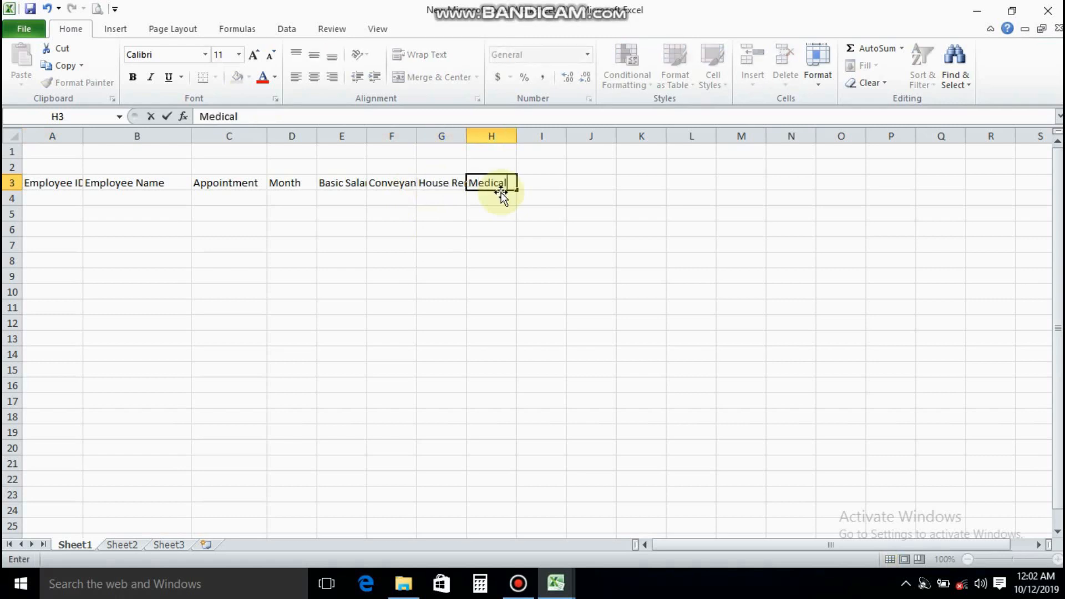
{"action": "type", "text": "dical"}
{"action": "key", "text": "Home"}
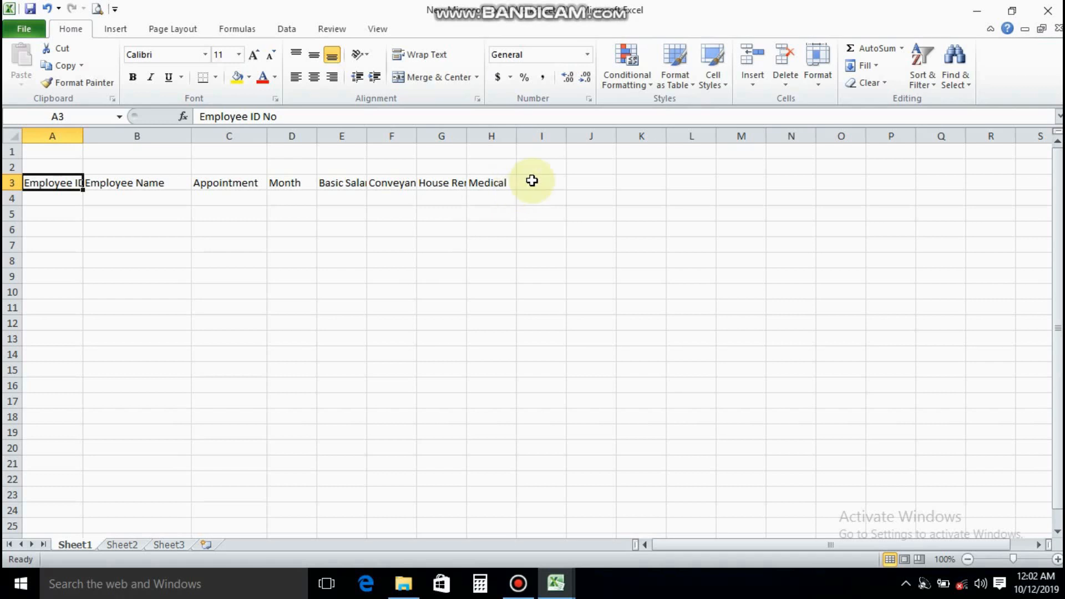
{"action": "left_click", "coordinate": [531, 181]}
{"action": "type", "text": "Other"}
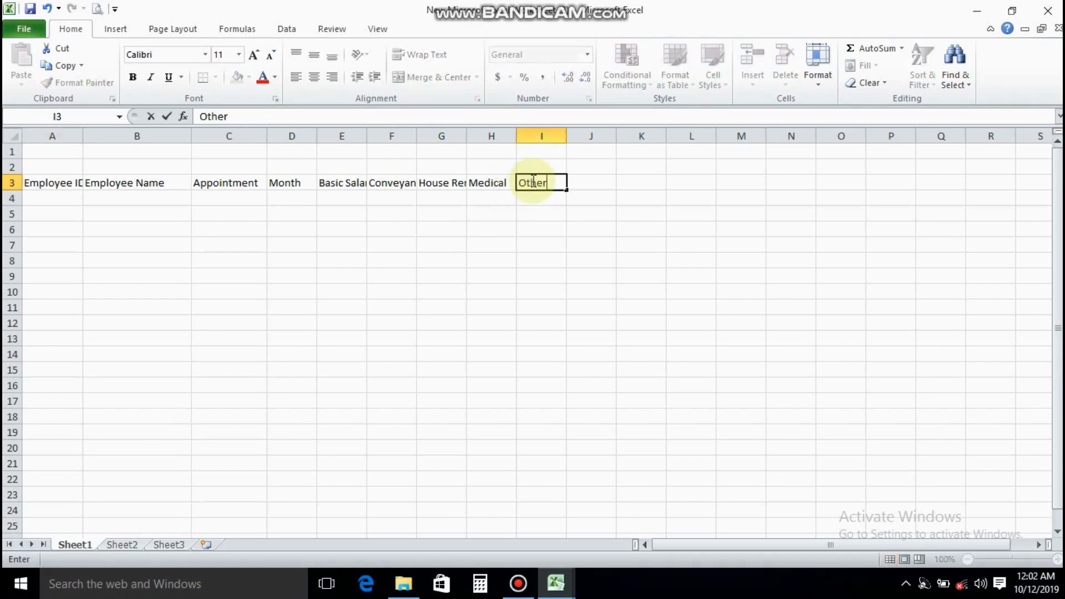
{"action": "key", "text": "Tab"}
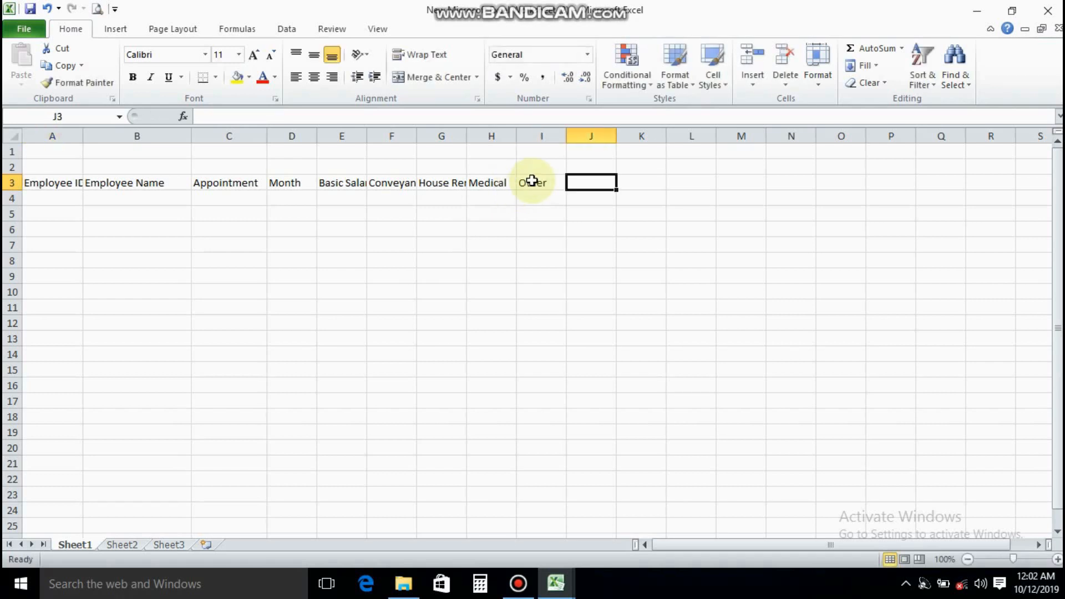
{"action": "key", "text": "Home"}
{"action": "left_click", "coordinate": [585, 183]}
{"action": "type", "text": "G"}
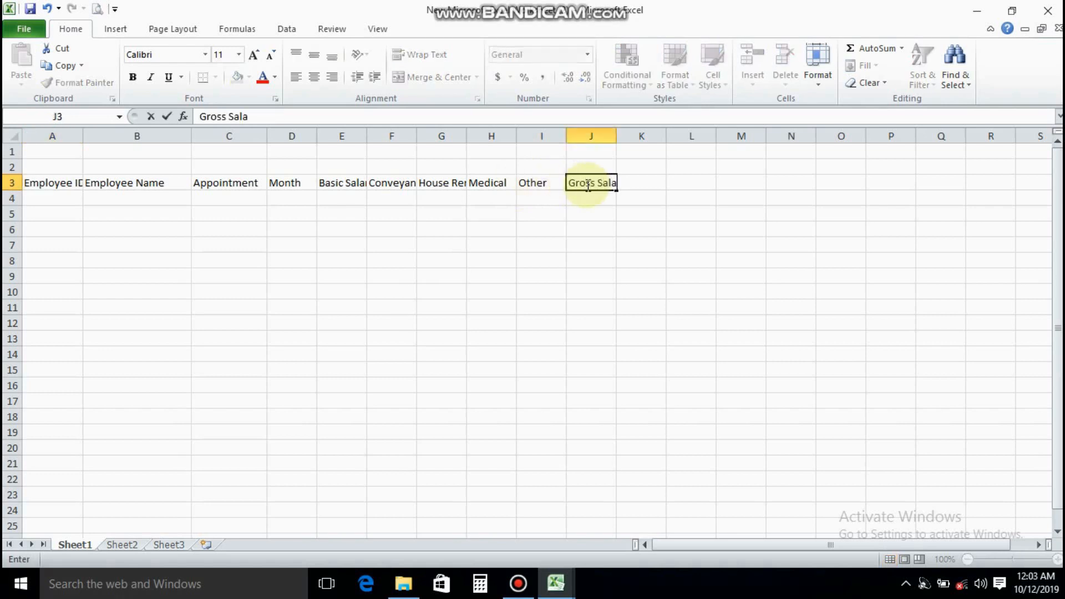
{"action": "key", "text": "Tab"}
{"action": "key", "text": "Home"}
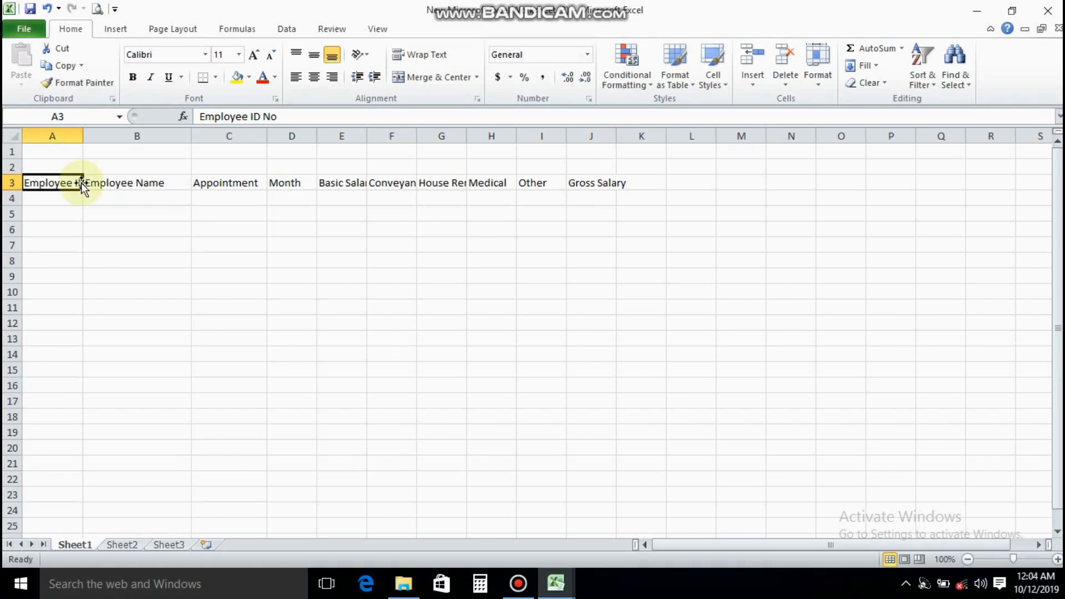
Widen columns A, D to H and J so that their row 3 headers fit completely
{"action": "left_click_drag", "start_coordinate": [82, 138], "coordinate": [101, 138]}
{"action": "left_click_drag", "start_coordinate": [335, 138], "coordinate": [592, 136]}
{"action": "left_click_drag", "start_coordinate": [691, 139], "coordinate": [710, 139]}
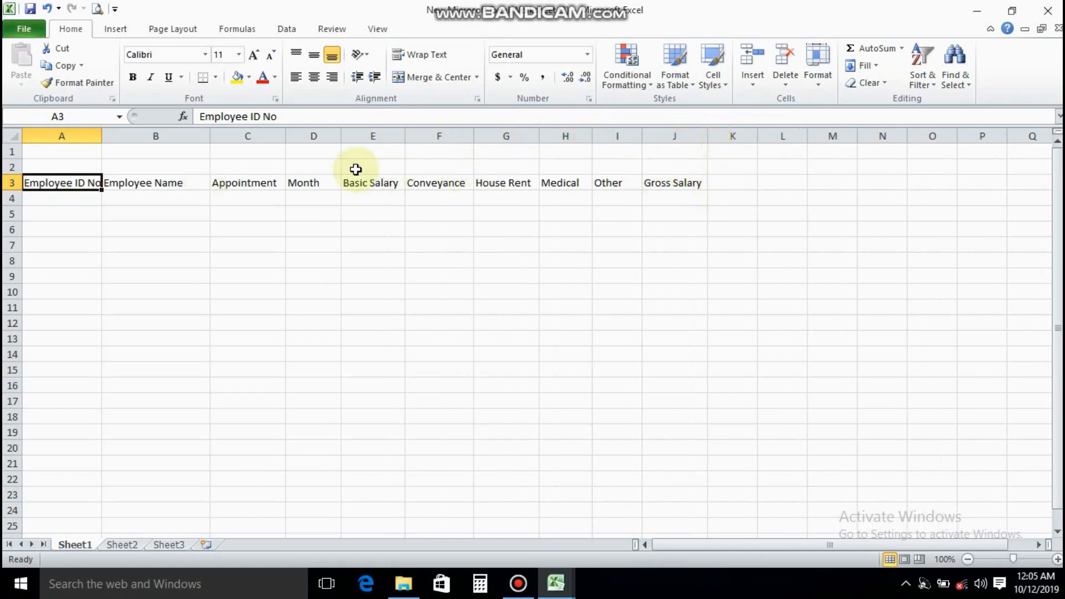
Merge and center cells E2 to J2 and enter the group heading Payments
{"action": "left_click_drag", "start_coordinate": [377, 168], "coordinate": [647, 164]}
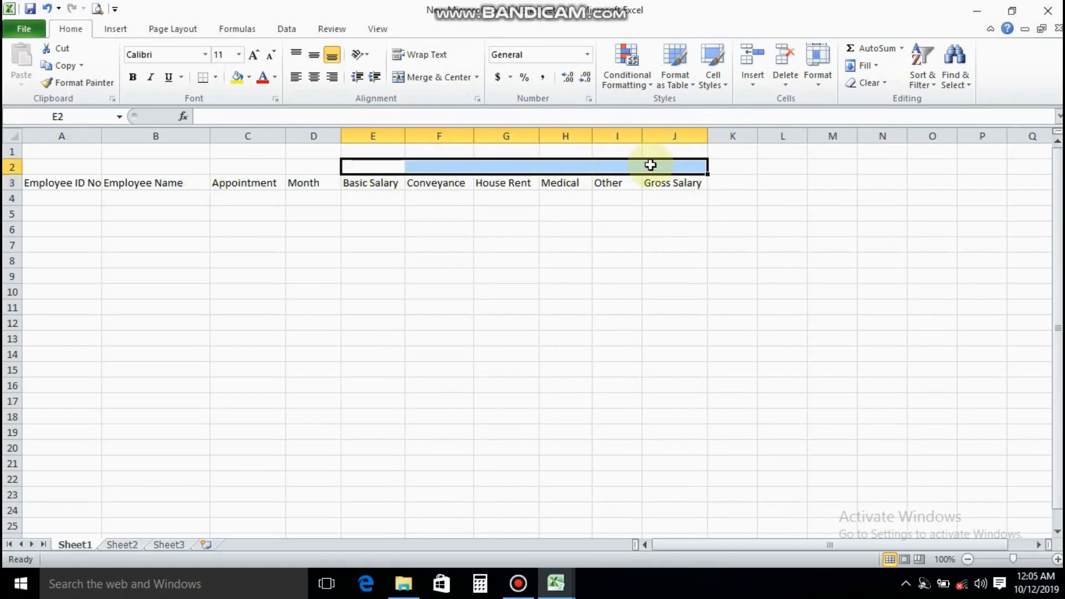
{"action": "left_click", "coordinate": [403, 77]}
{"action": "type", "text": "Payment"}
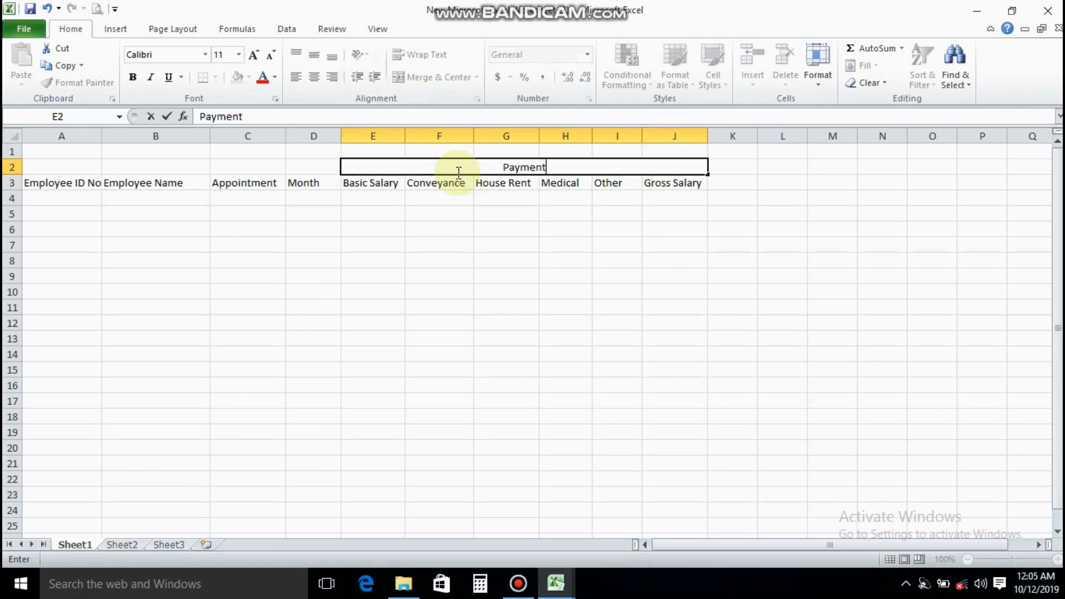
{"action": "type", "text": "s"}
{"action": "left_click", "coordinate": [452, 225]}
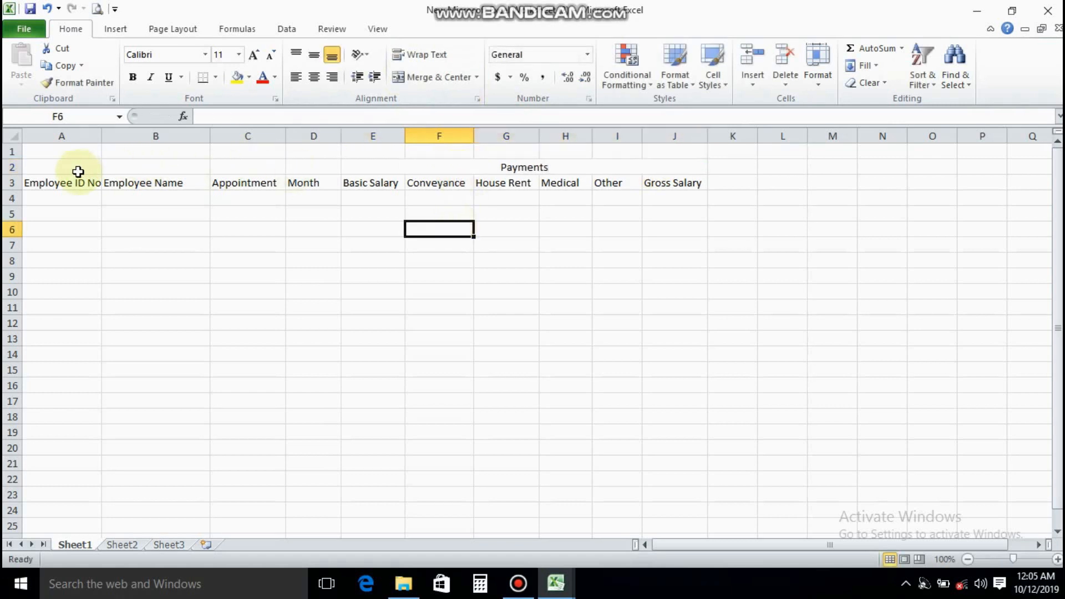
Merge and center rows 2 and 3 separately in each of columns A, B, C and D
{"action": "left_click_drag", "start_coordinate": [78, 169], "coordinate": [66, 183]}
{"action": "left_click", "coordinate": [413, 77]}
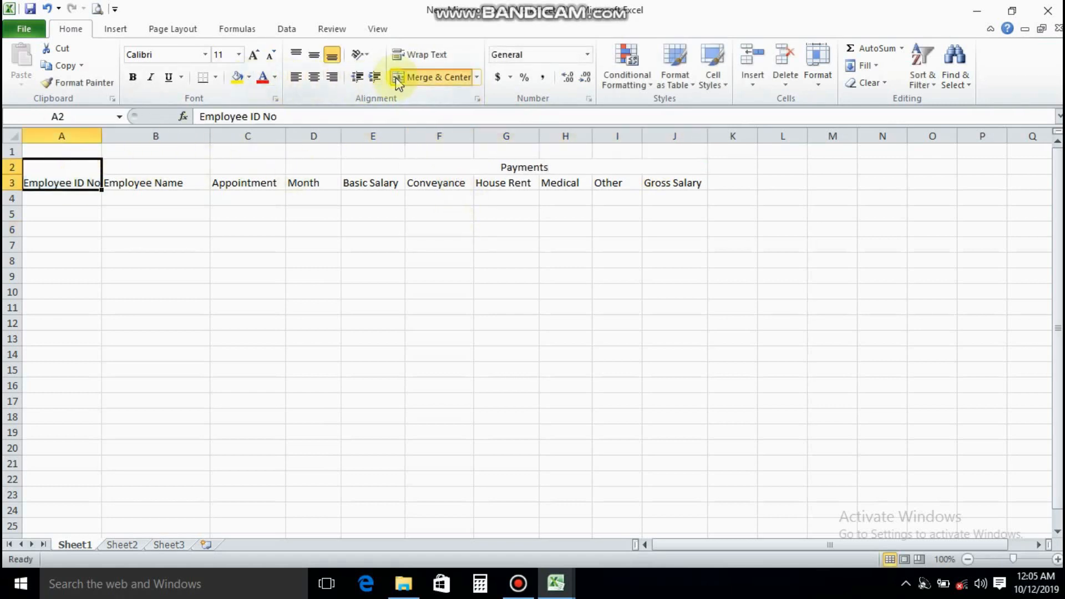
{"action": "left_click", "coordinate": [150, 168]}
{"action": "left_click_drag", "start_coordinate": [150, 176], "coordinate": [150, 184]}
{"action": "left_click", "coordinate": [414, 77]}
{"action": "left_click_drag", "start_coordinate": [248, 167], "coordinate": [247, 183]}
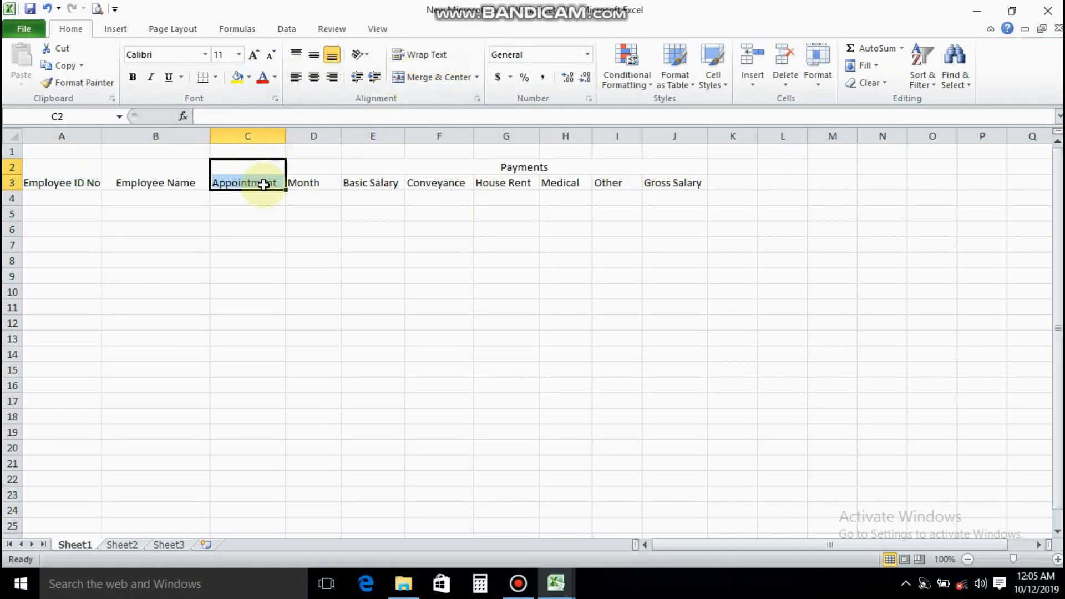
{"action": "left_click", "coordinate": [414, 77]}
{"action": "left_click_drag", "start_coordinate": [314, 168], "coordinate": [361, 179]}
{"action": "left_click", "coordinate": [414, 77]}
{"action": "left_click", "coordinate": [301, 180]}
Align the text of the header block A2:J3 to the top of its cells
{"action": "left_click_drag", "start_coordinate": [83, 176], "coordinate": [538, 163]}
{"action": "left_click", "coordinate": [294, 54]}
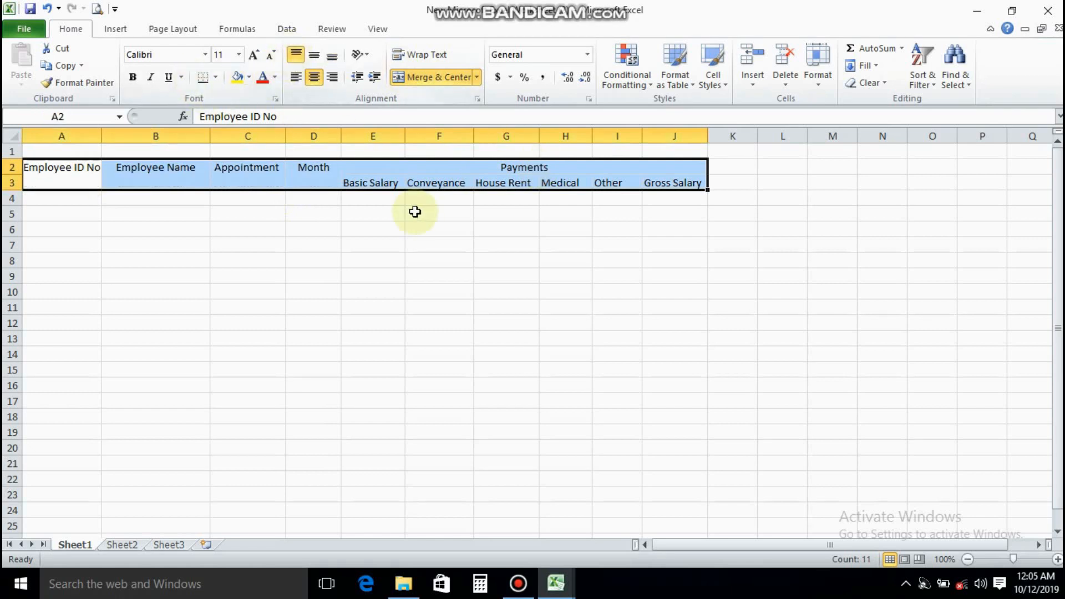
{"action": "left_click", "coordinate": [372, 184]}
Apply all borders to the header block A2:J3
{"action": "left_click_drag", "start_coordinate": [62, 176], "coordinate": [528, 176]}
{"action": "left_click", "coordinate": [216, 77]}
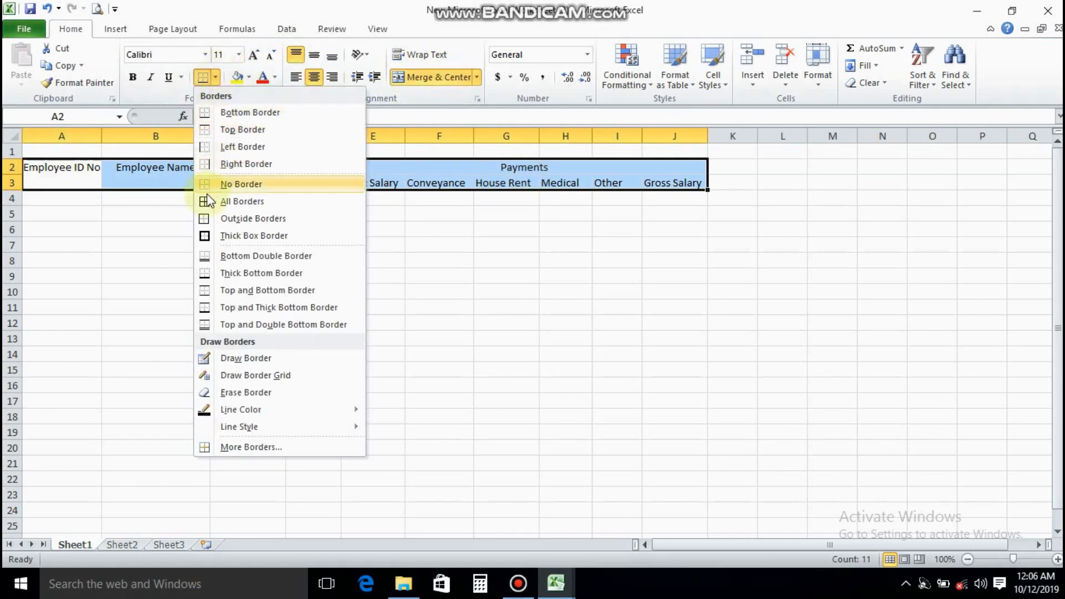
{"action": "left_click", "coordinate": [208, 201]}
Fill the merged Payments heading cell with green
{"action": "left_click", "coordinate": [1058, 559]}
{"action": "left_click", "coordinate": [1058, 559]}
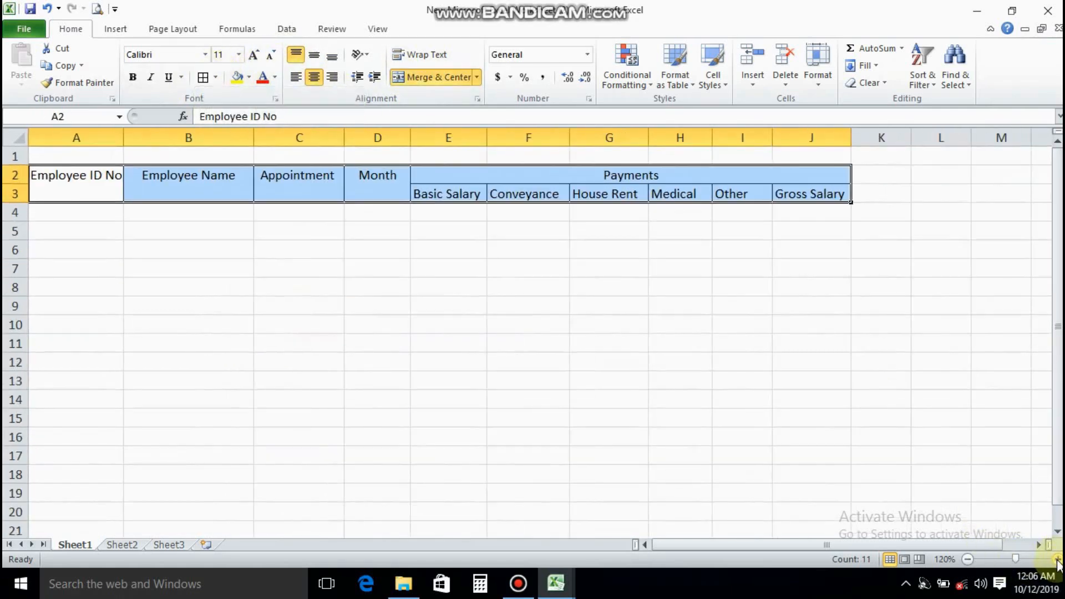
{"action": "left_click", "coordinate": [1058, 559]}
{"action": "left_click", "coordinate": [74, 226]}
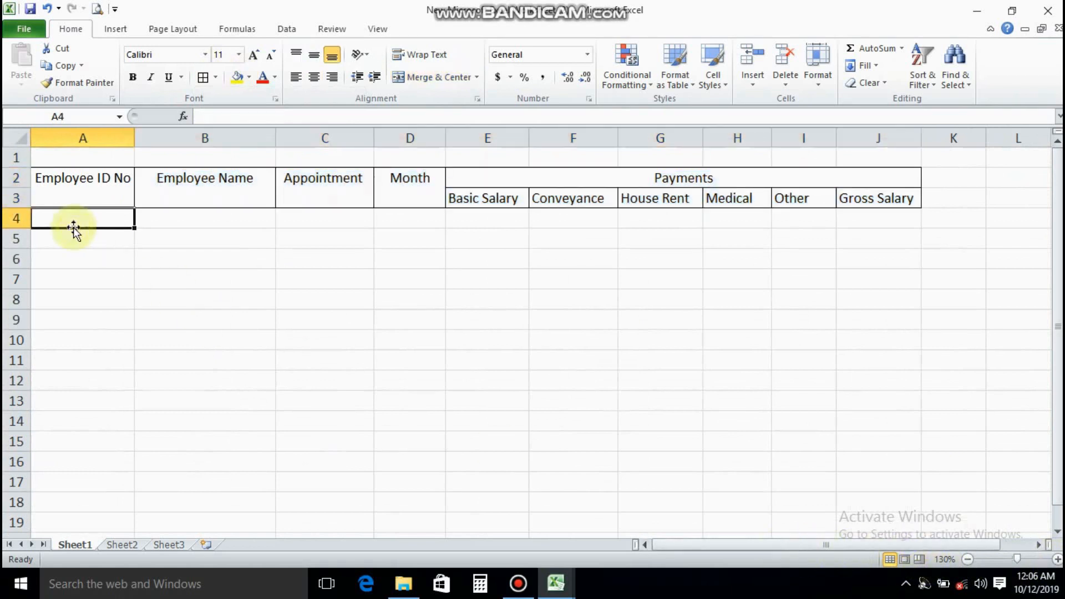
{"action": "left_click", "coordinate": [573, 172]}
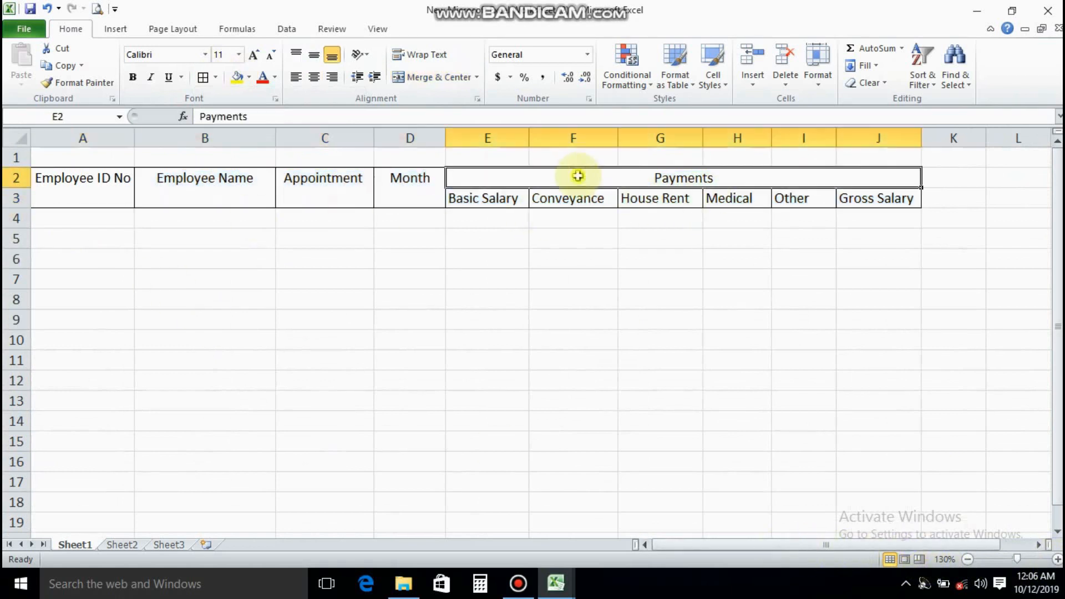
{"action": "left_click", "coordinate": [249, 77]}
{"action": "left_click", "coordinate": [301, 190]}
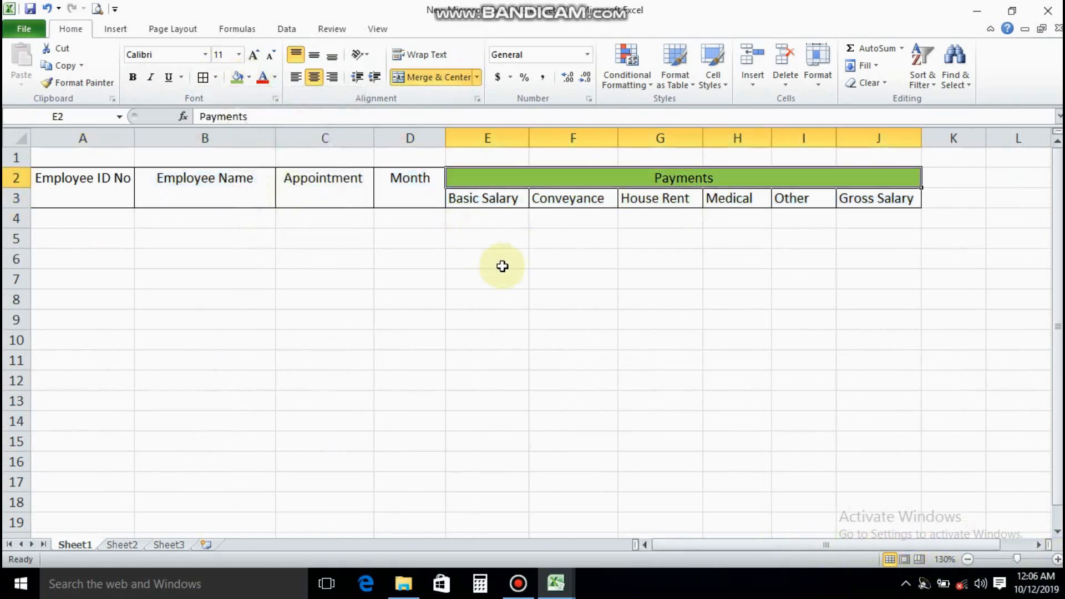
Set the font size of the header block A2:J3 to 12
{"action": "left_click_drag", "start_coordinate": [109, 176], "coordinate": [728, 195]}
{"action": "left_click", "coordinate": [238, 55]}
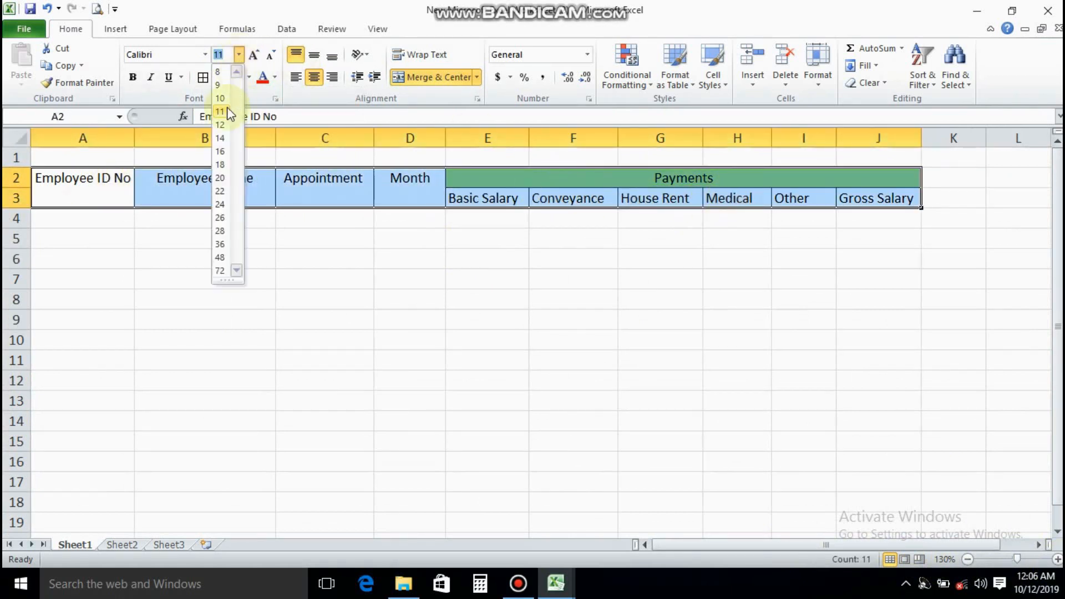
{"action": "left_click", "coordinate": [221, 146]}
{"action": "left_click", "coordinate": [300, 198]}
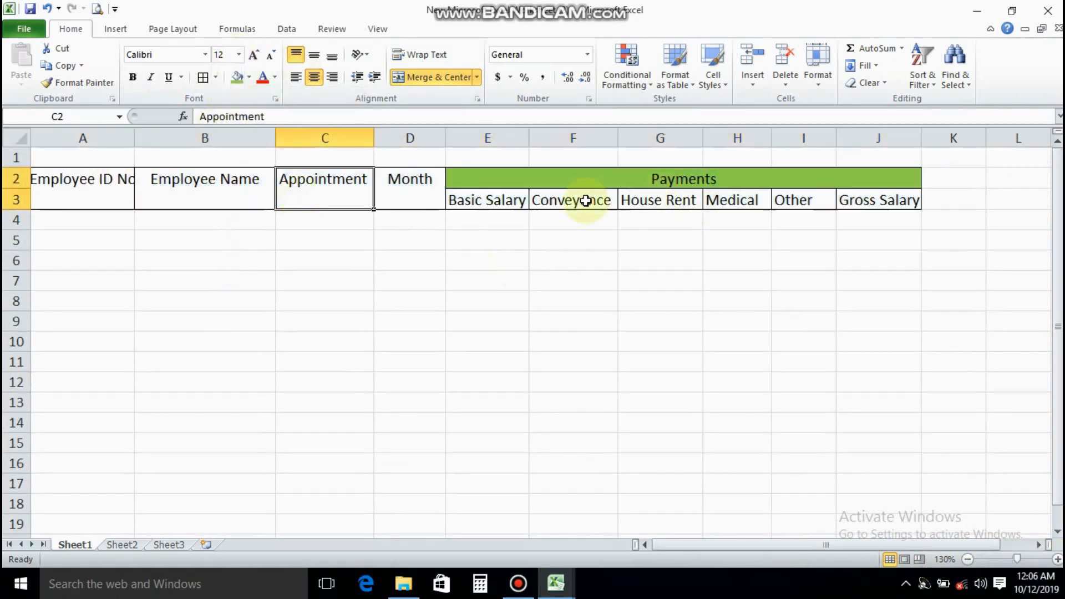
Apply all borders to the blank data rows A4:J11 below the header block
{"action": "left_click_drag", "start_coordinate": [42, 220], "coordinate": [885, 364]}
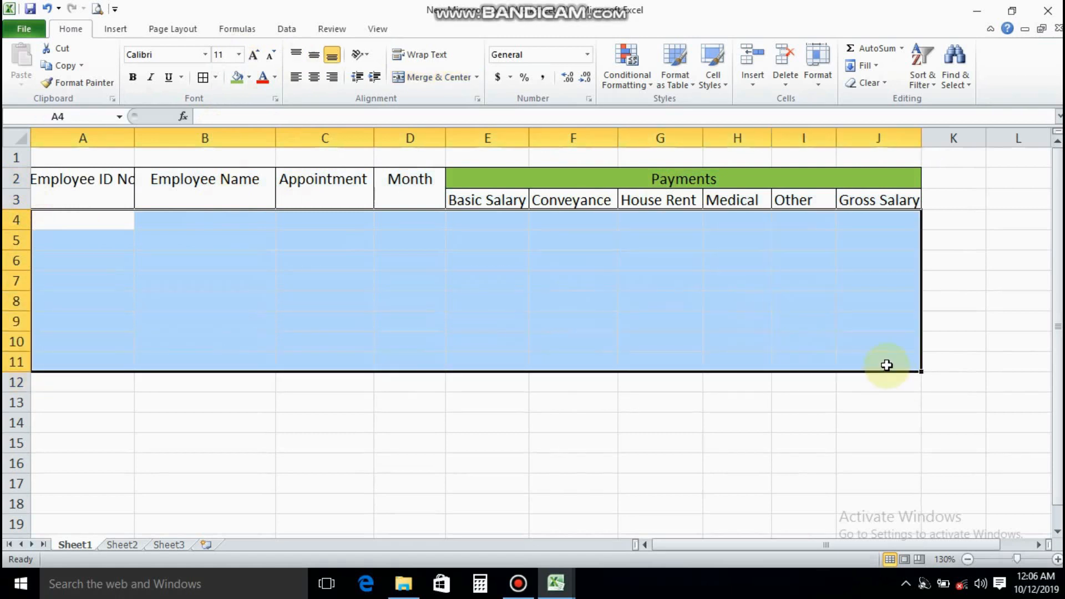
{"action": "left_click", "coordinate": [203, 77]}
{"action": "left_click", "coordinate": [129, 220]}
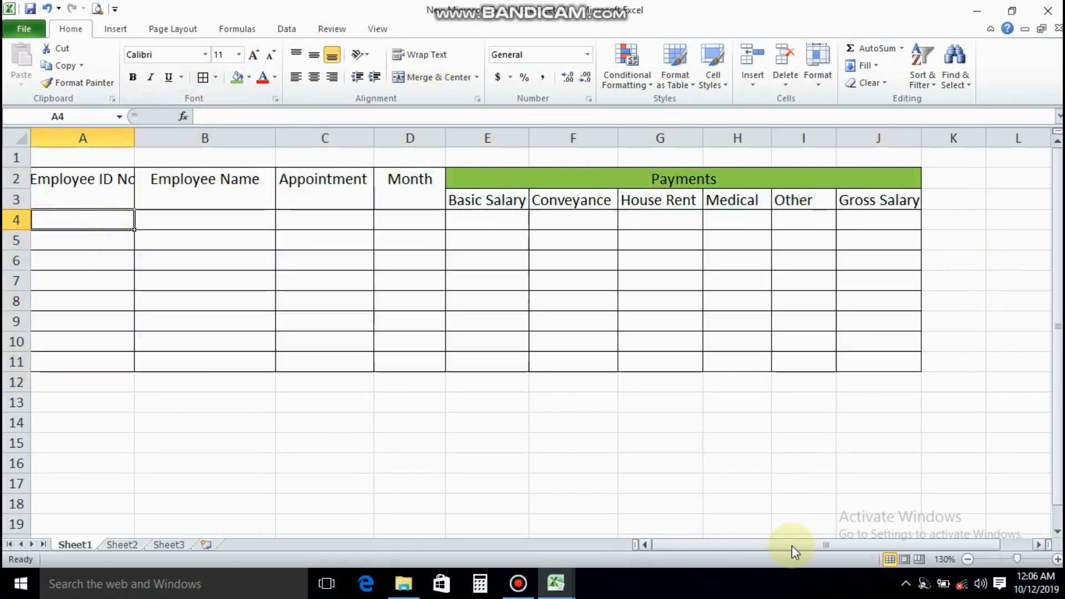
Enter the headings Absent Days, Absent Recovery and Loan in cells K3 to M3
{"action": "left_click_drag", "start_coordinate": [784, 544], "coordinate": [949, 544]}
{"action": "left_click", "coordinate": [852, 185]}
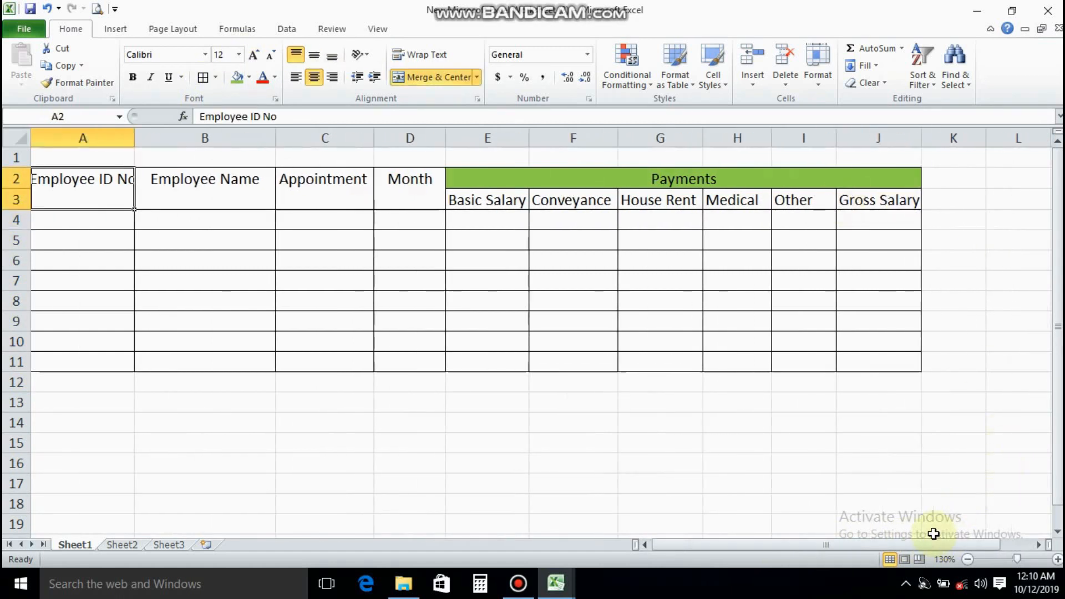
{"action": "left_click", "coordinate": [943, 197]}
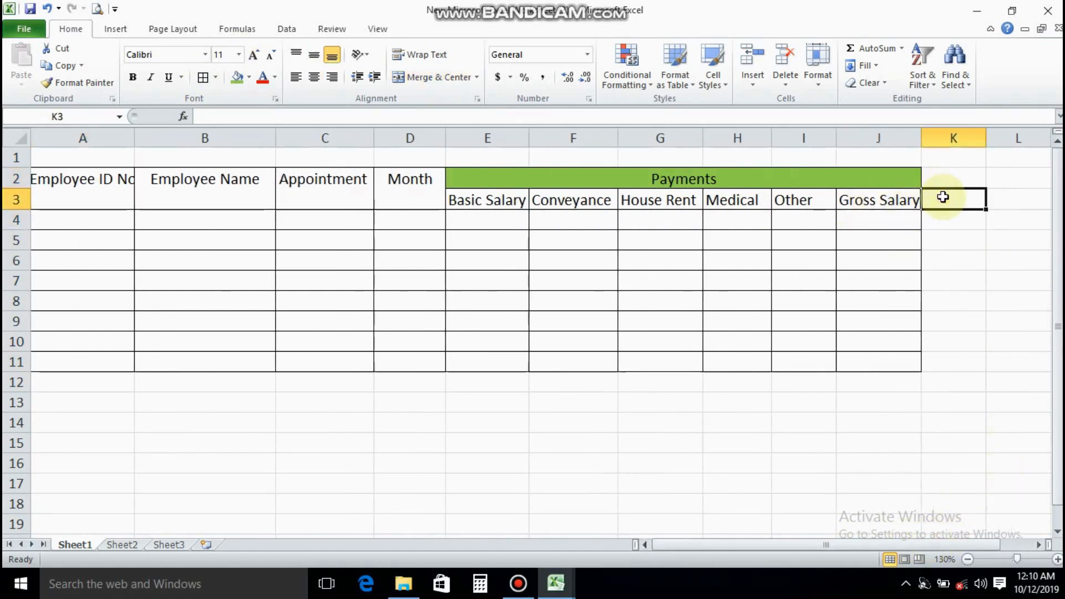
{"action": "type", "text": "Absent Days"}
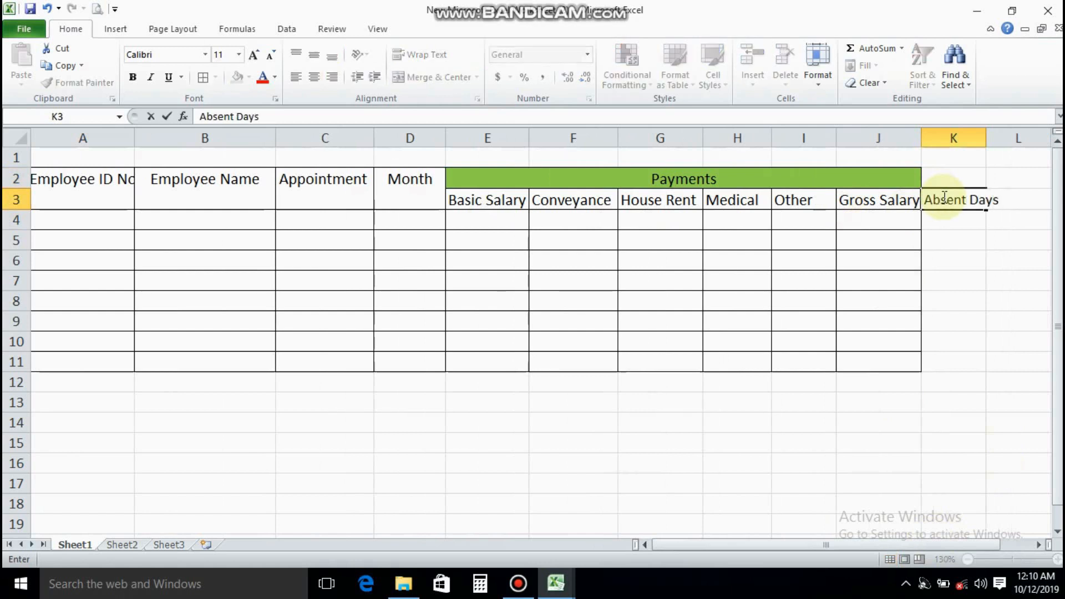
{"action": "key", "text": "Tab"}
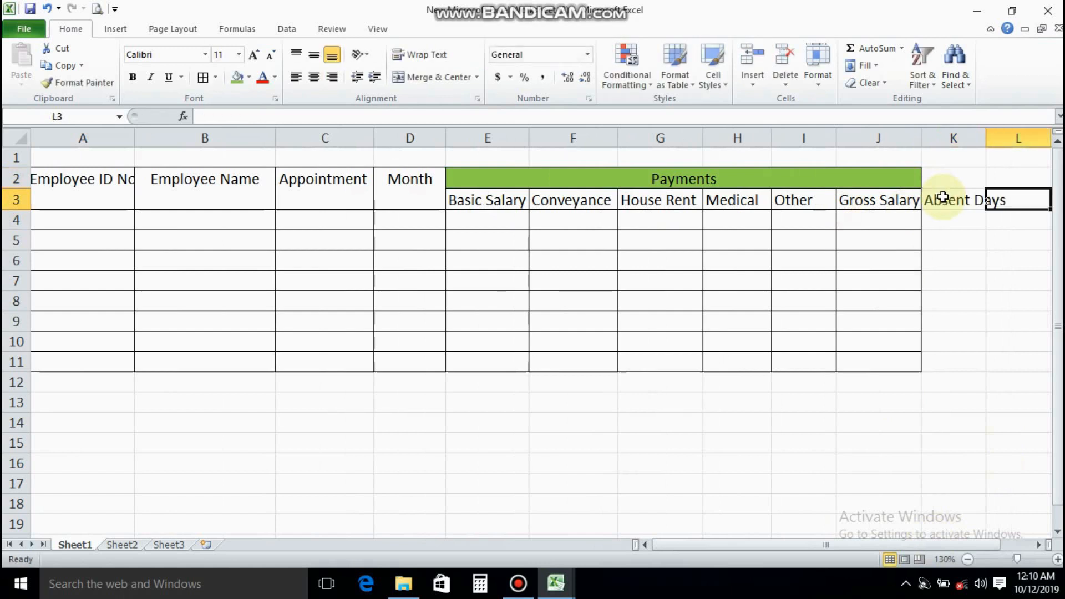
{"action": "type", "text": "Absent Re"}
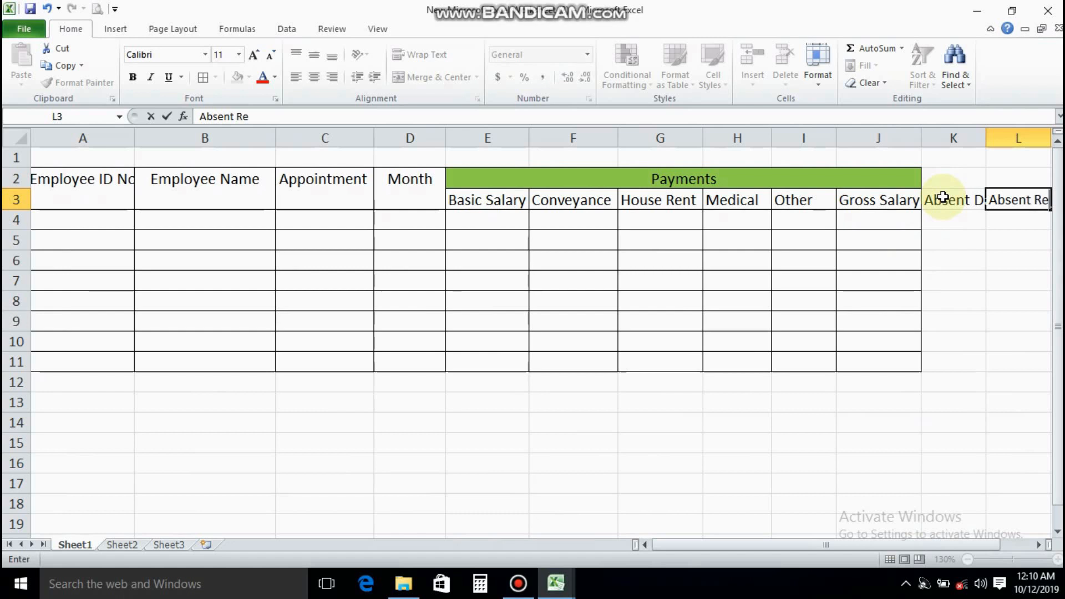
{"action": "type", "text": "covery"}
{"action": "key", "text": "Tab"}
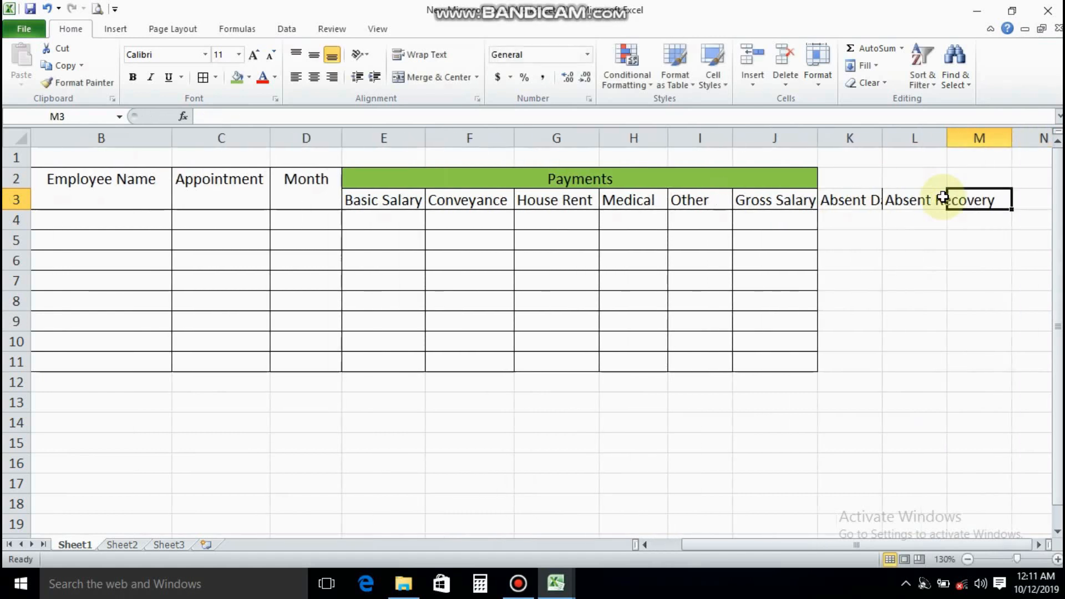
{"action": "type", "text": "Loan"}
{"action": "key", "text": "Tab"}
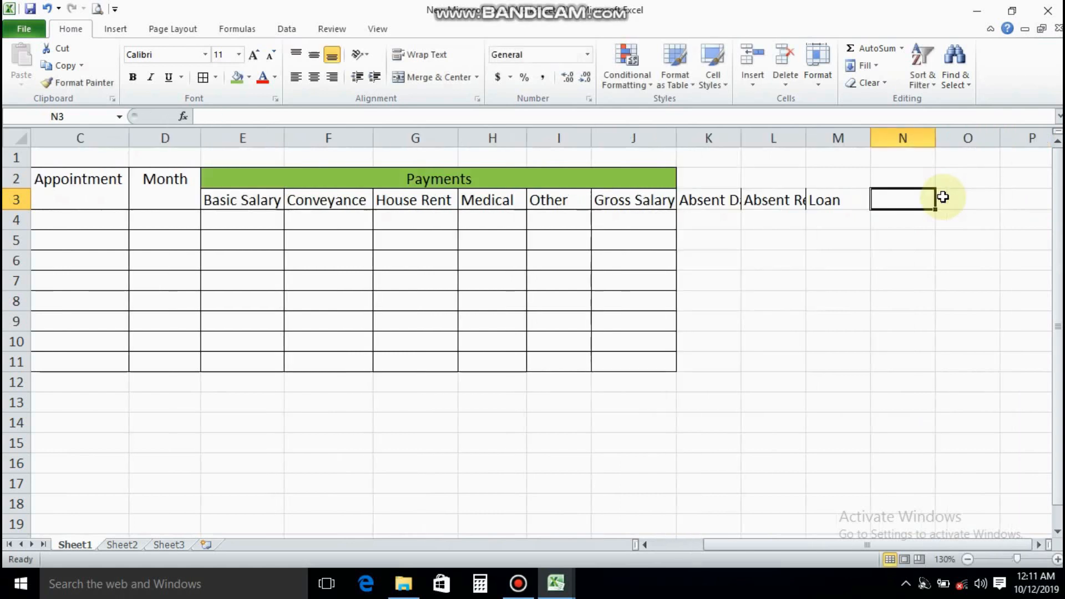
Enter the headings Other Recovery, Total Recovery and Net Salary in cells N3 to P3
{"action": "type", "text": "Other Recovery"}
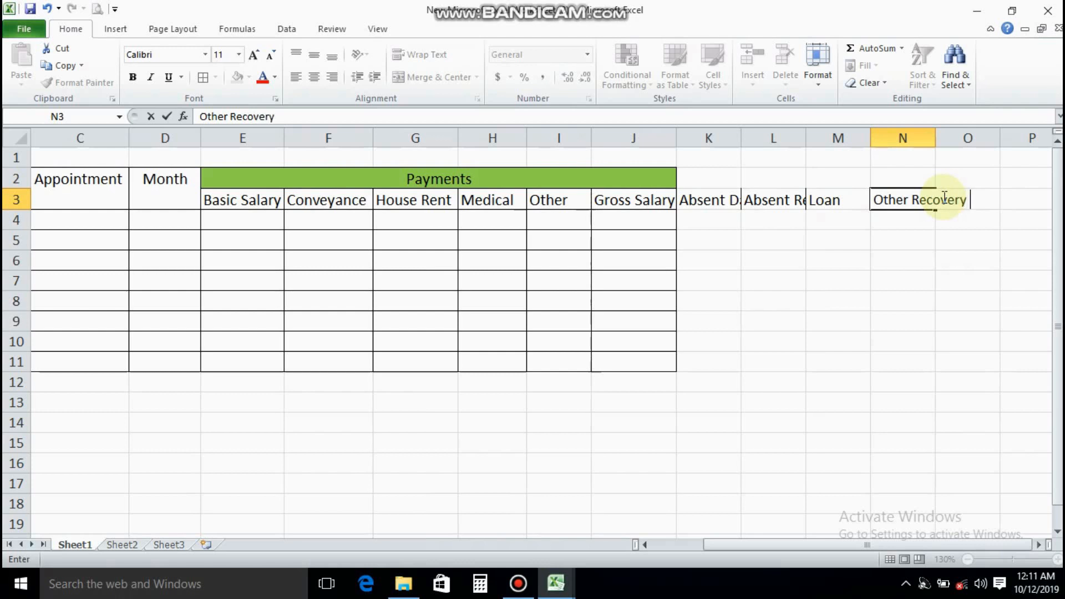
{"action": "key", "text": "Tab"}
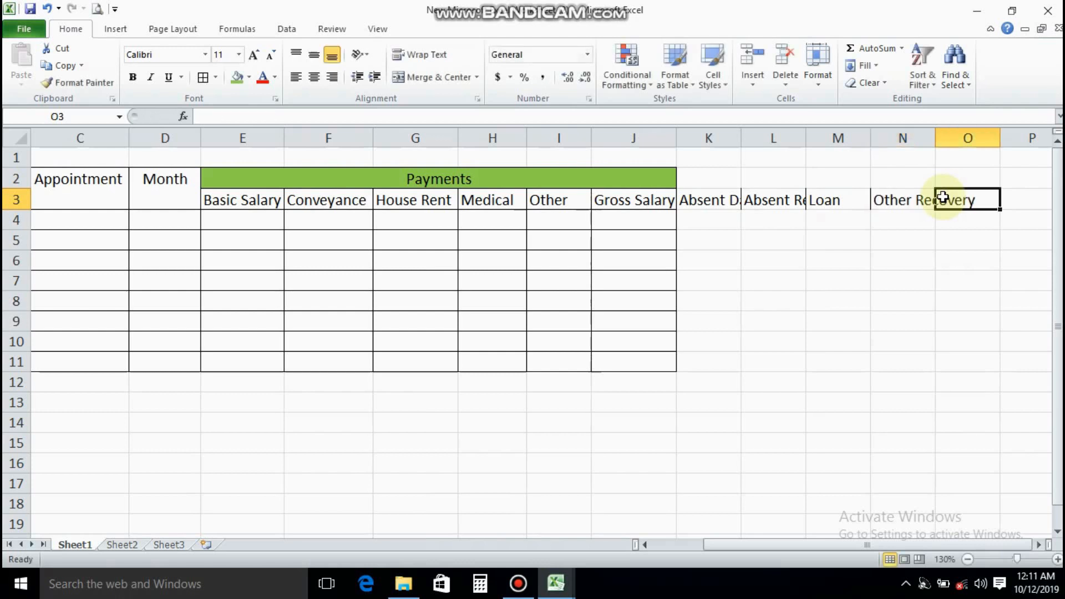
{"action": "type", "text": "Total Reco"}
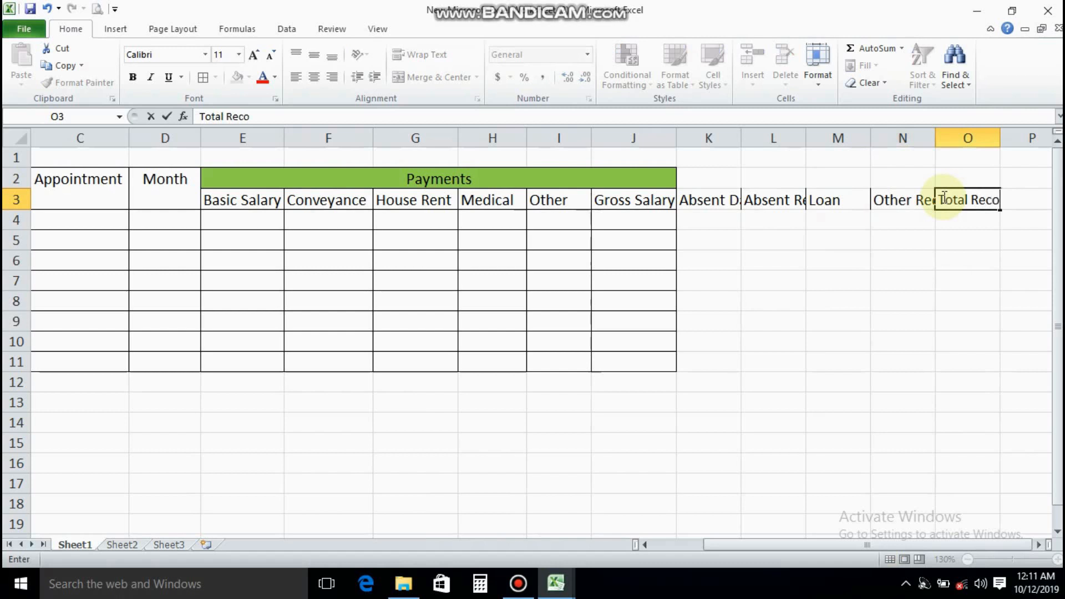
{"action": "type", "text": "very"}
{"action": "key", "text": "Tab"}
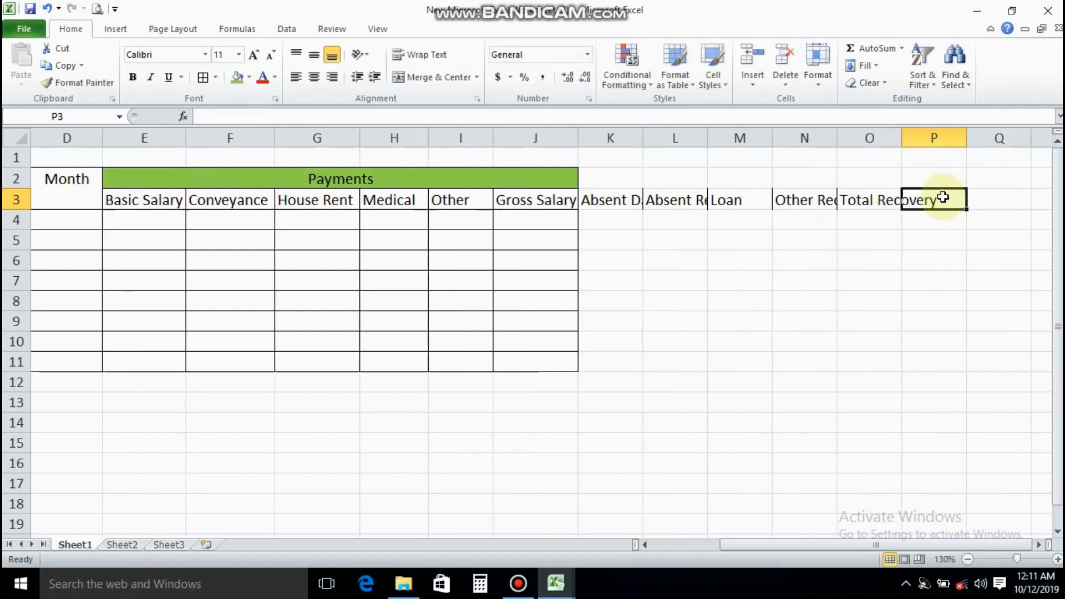
{"action": "type", "text": "Net Salary"}
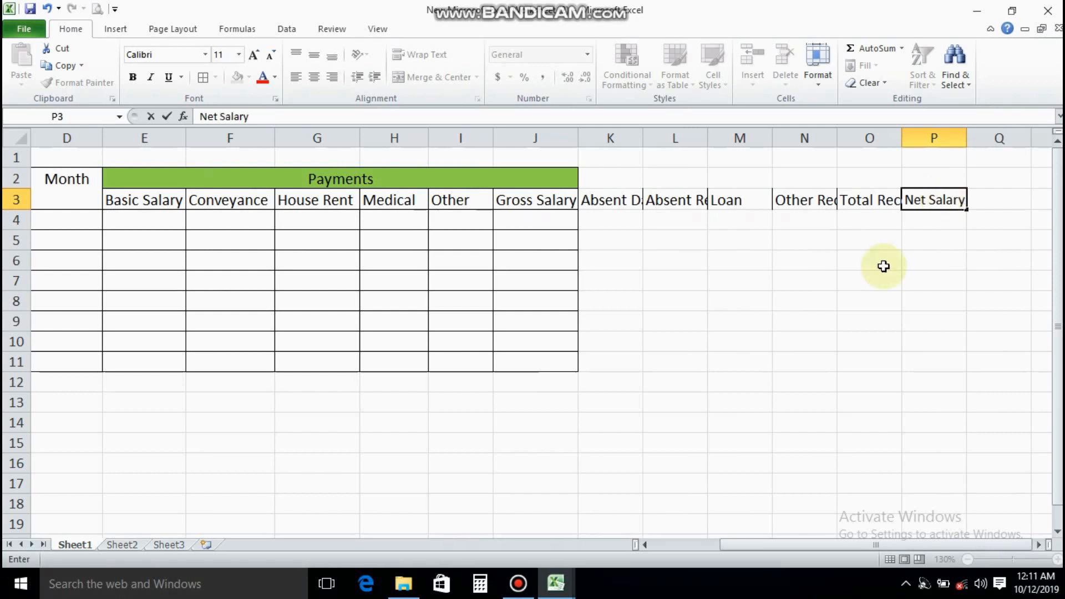
{"action": "left_click", "coordinate": [804, 279]}
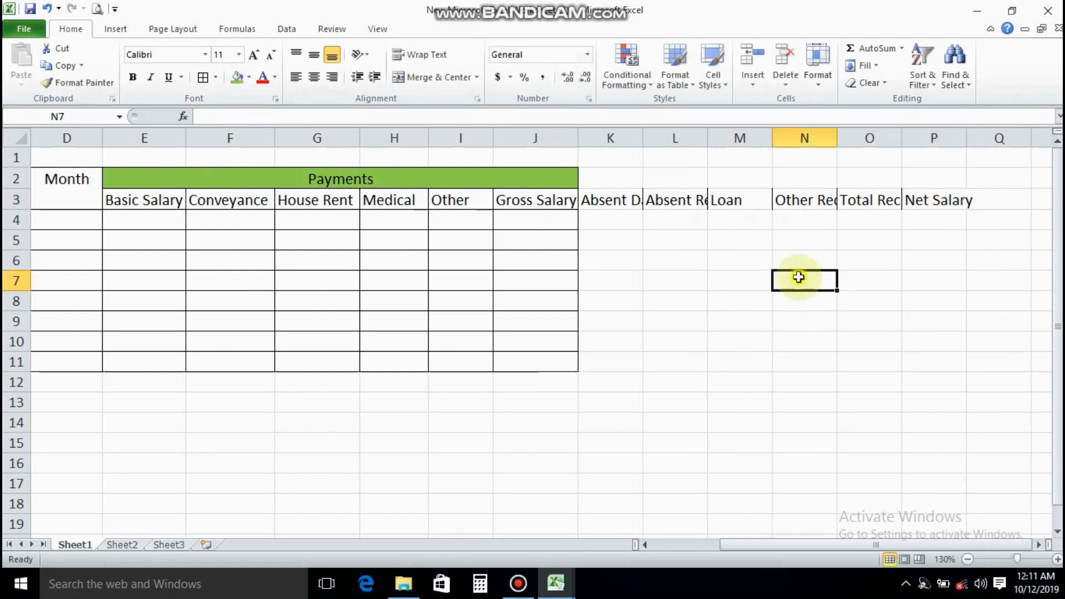
Adjust the widths of columns K to P to fit their headings, narrowing the Loan column slightly
{"action": "left_click_drag", "start_coordinate": [643, 137], "coordinate": [787, 139]}
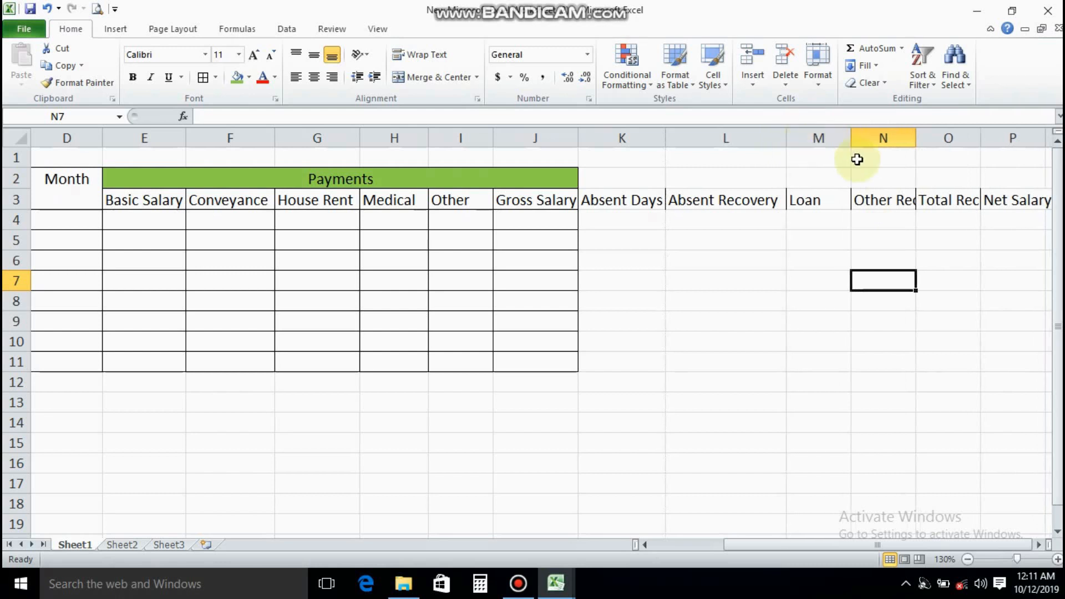
{"action": "left_click_drag", "start_coordinate": [852, 140], "coordinate": [841, 141]}
{"action": "left_click_drag", "start_coordinate": [906, 138], "coordinate": [922, 139]}
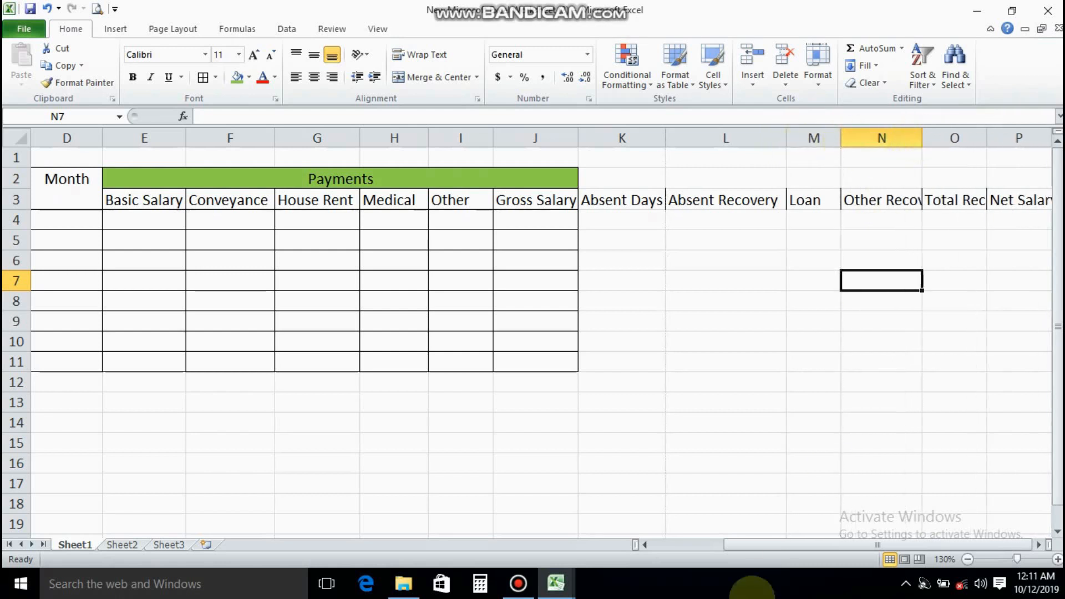
{"action": "double_click", "coordinate": [1039, 545]}
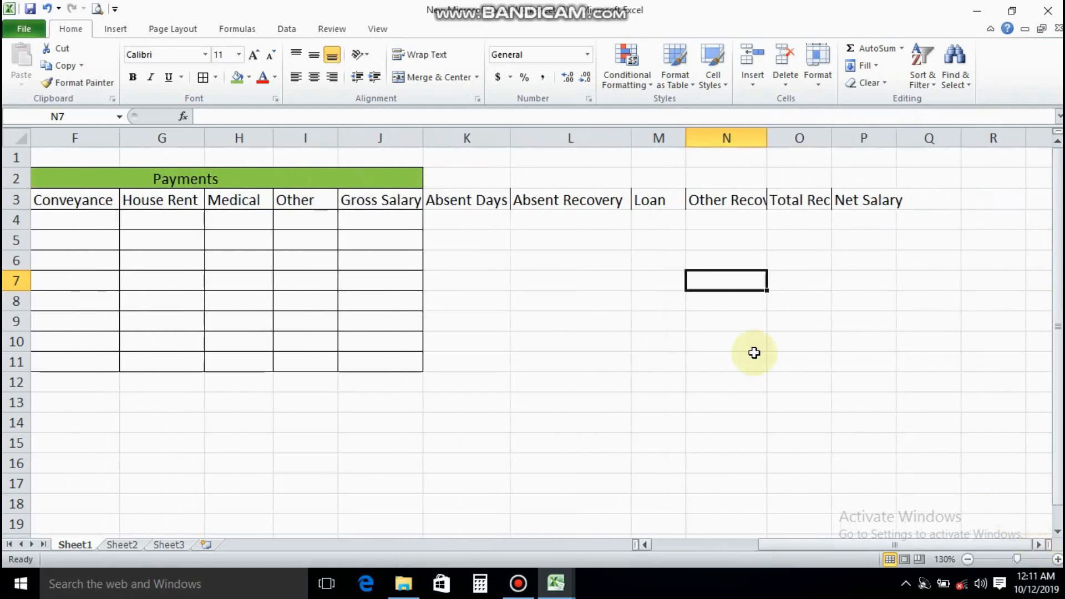
{"action": "left_click_drag", "start_coordinate": [772, 139], "coordinate": [801, 136]}
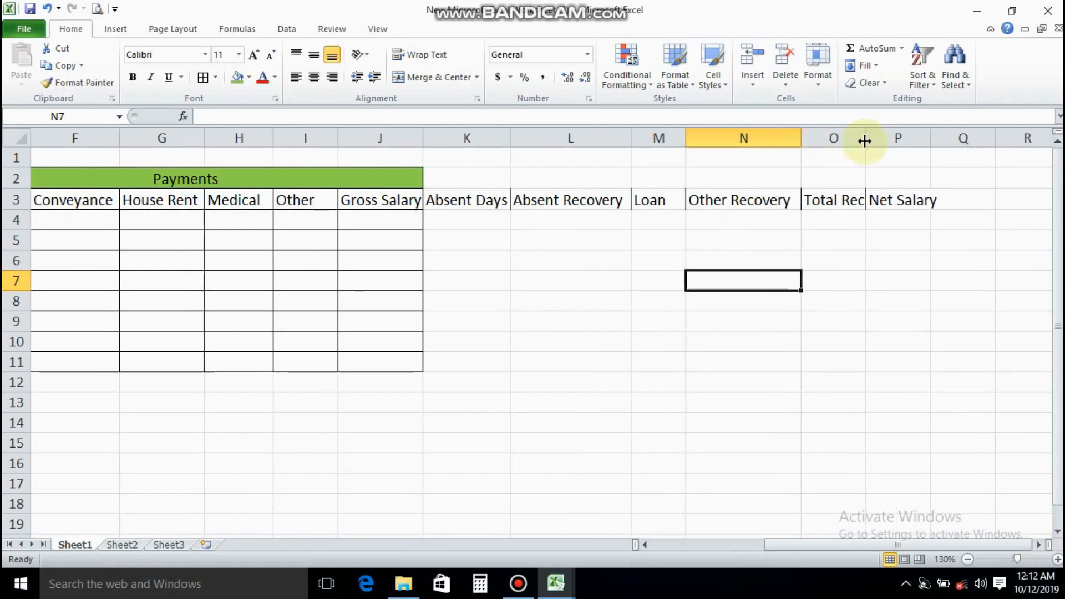
{"action": "left_click_drag", "start_coordinate": [866, 141], "coordinate": [912, 138]}
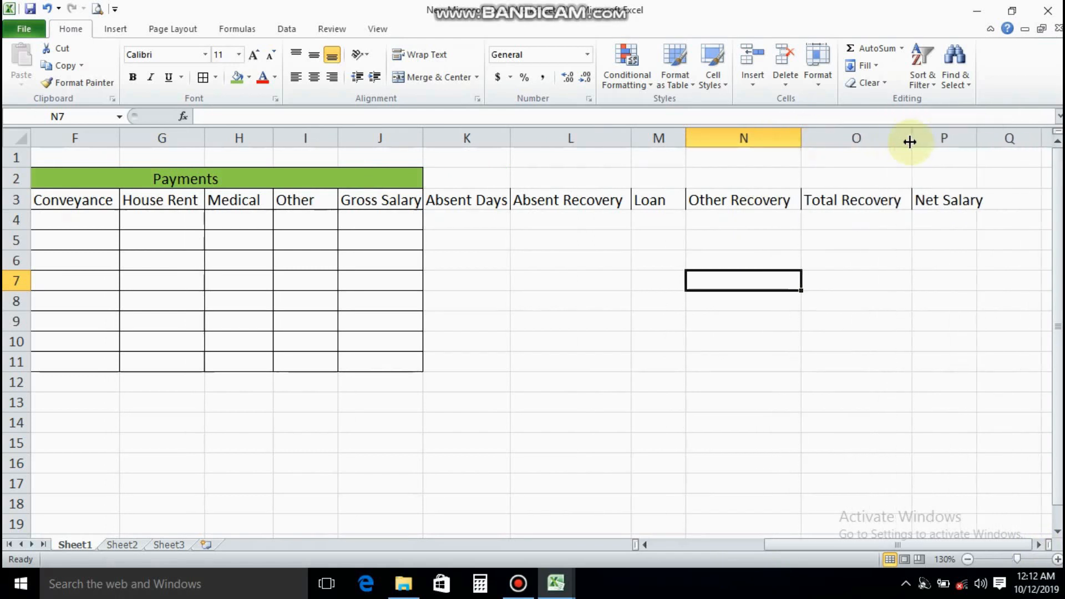
{"action": "left_click_drag", "start_coordinate": [976, 138], "coordinate": [1000, 143]}
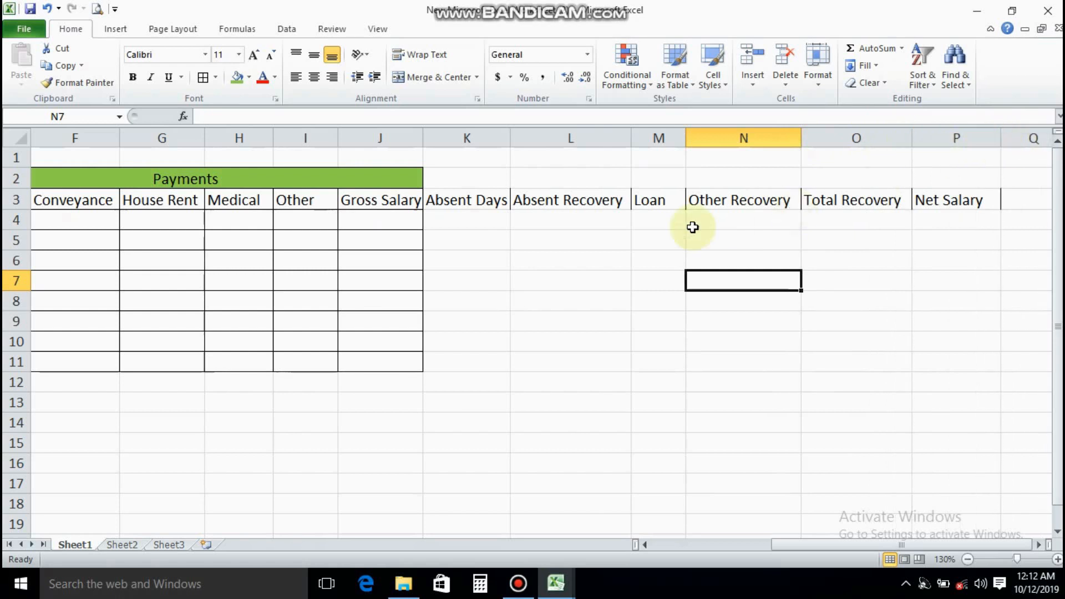
Merge and center K2:P2 above the new headings and enter the title Deductions
{"action": "left_click", "coordinate": [487, 200]}
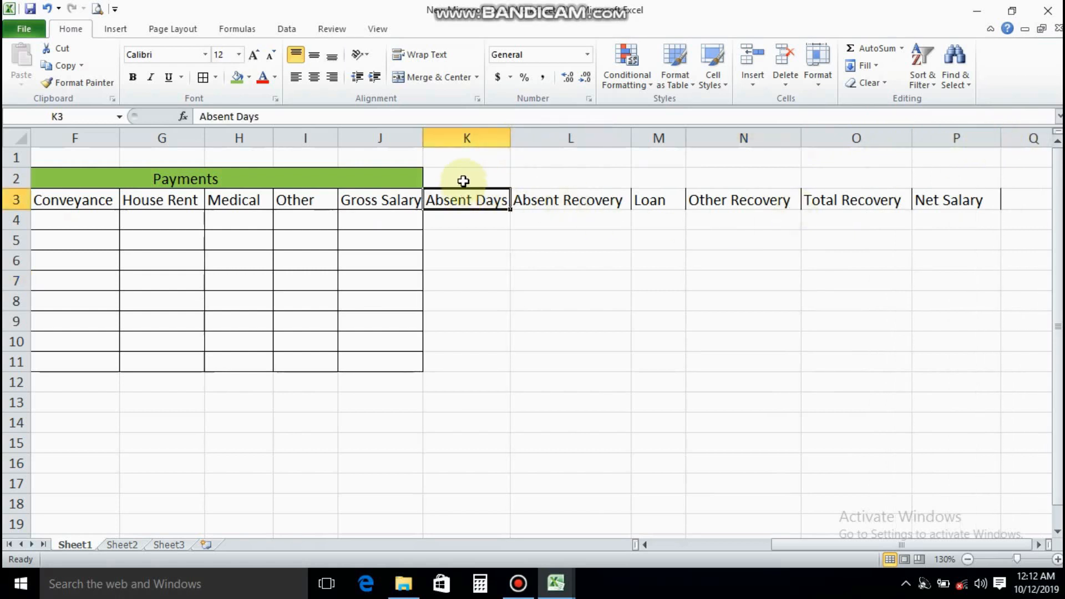
{"action": "left_click_drag", "start_coordinate": [463, 181], "coordinate": [949, 178]}
{"action": "left_click", "coordinate": [411, 77]}
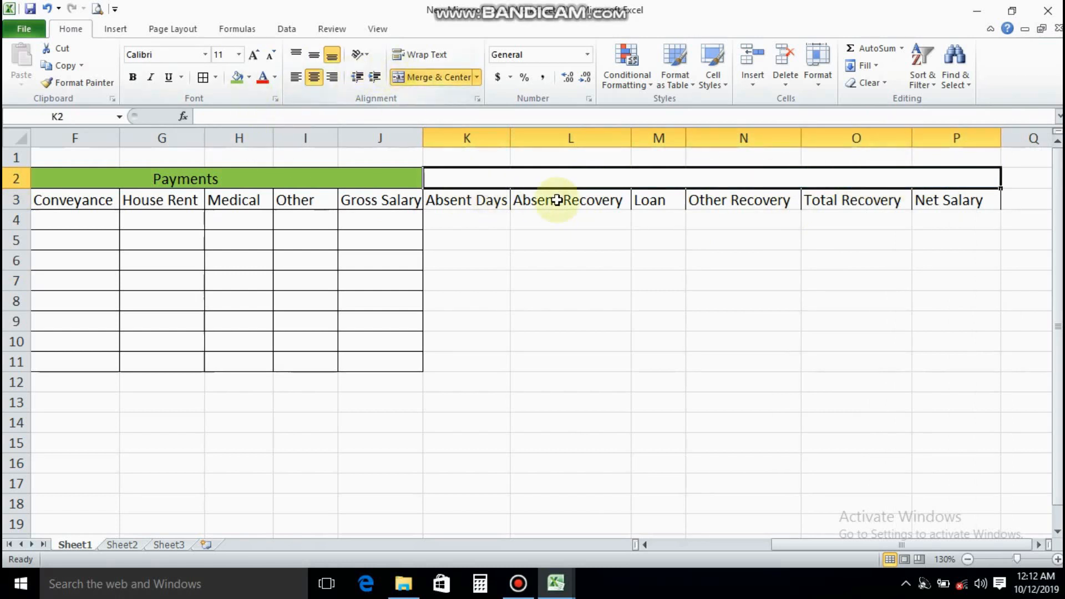
{"action": "type", "text": "Deduc"}
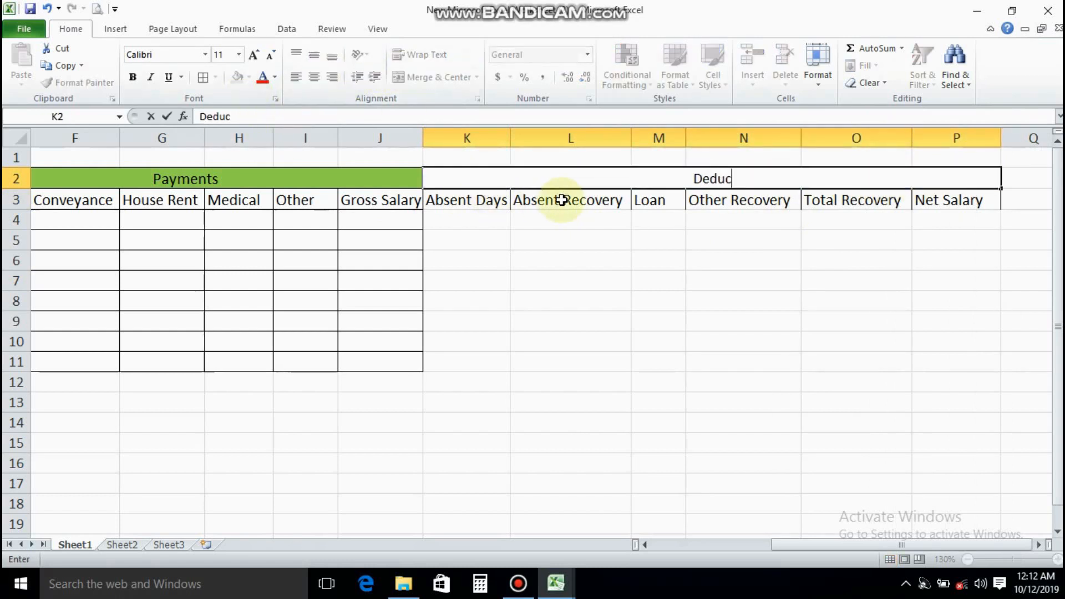
{"action": "type", "text": "tions"}
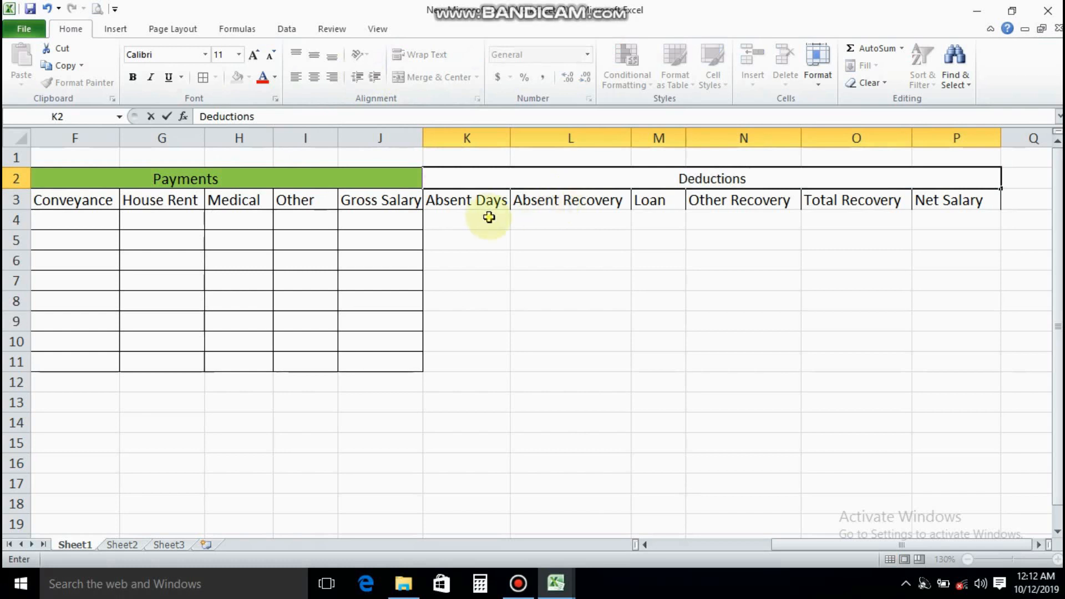
{"action": "left_click", "coordinate": [501, 180]}
Set the font size of the deductions block K2:P11 to 12 and apply all borders to it
{"action": "left_click_drag", "start_coordinate": [506, 178], "coordinate": [508, 354]}
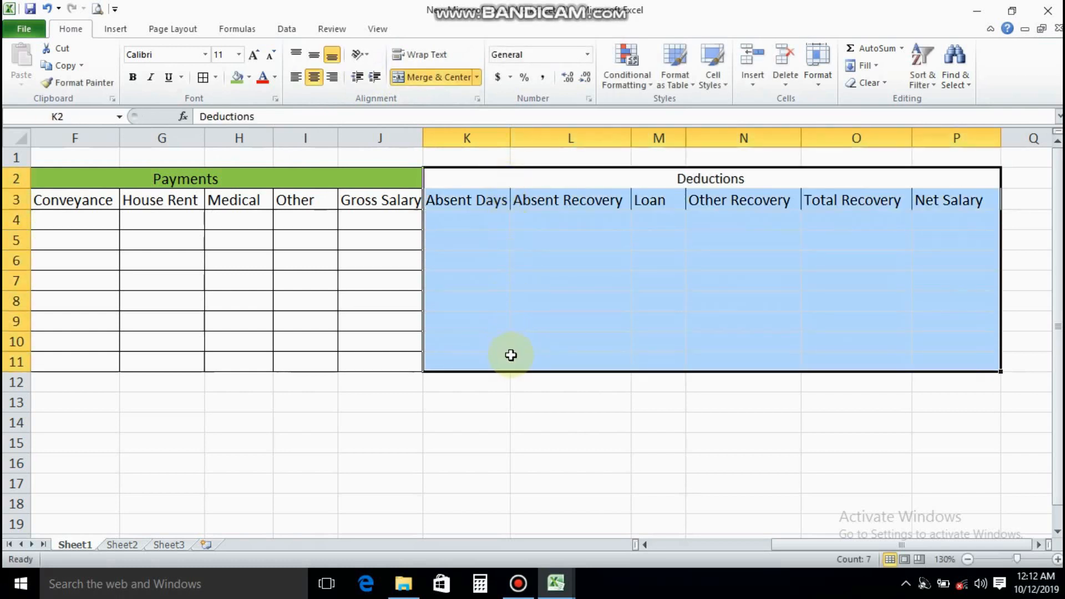
{"action": "left_click", "coordinate": [239, 55]}
{"action": "left_click", "coordinate": [221, 123]}
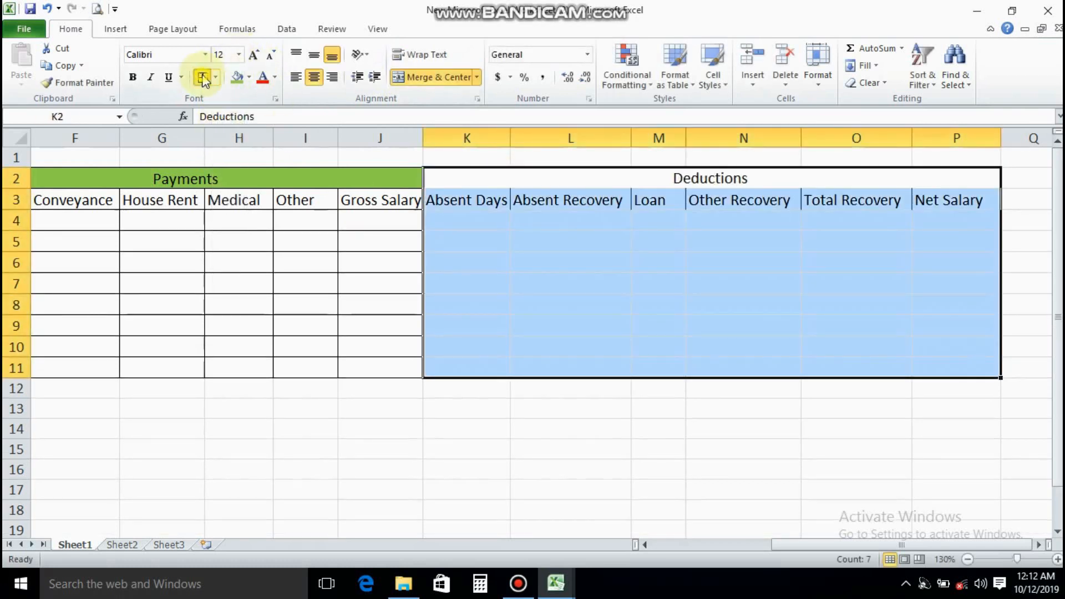
{"action": "left_click", "coordinate": [202, 77]}
{"action": "left_click", "coordinate": [532, 226]}
Fill the merged Deductions heading cell with red
{"action": "left_click", "coordinate": [554, 178]}
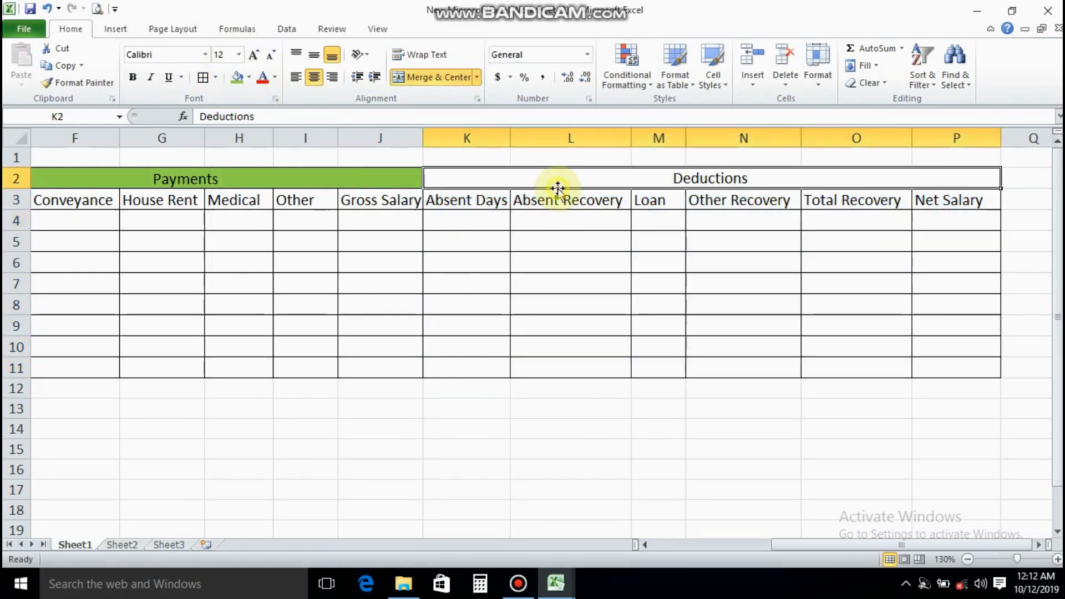
{"action": "left_click", "coordinate": [250, 77]}
{"action": "left_click", "coordinate": [248, 190]}
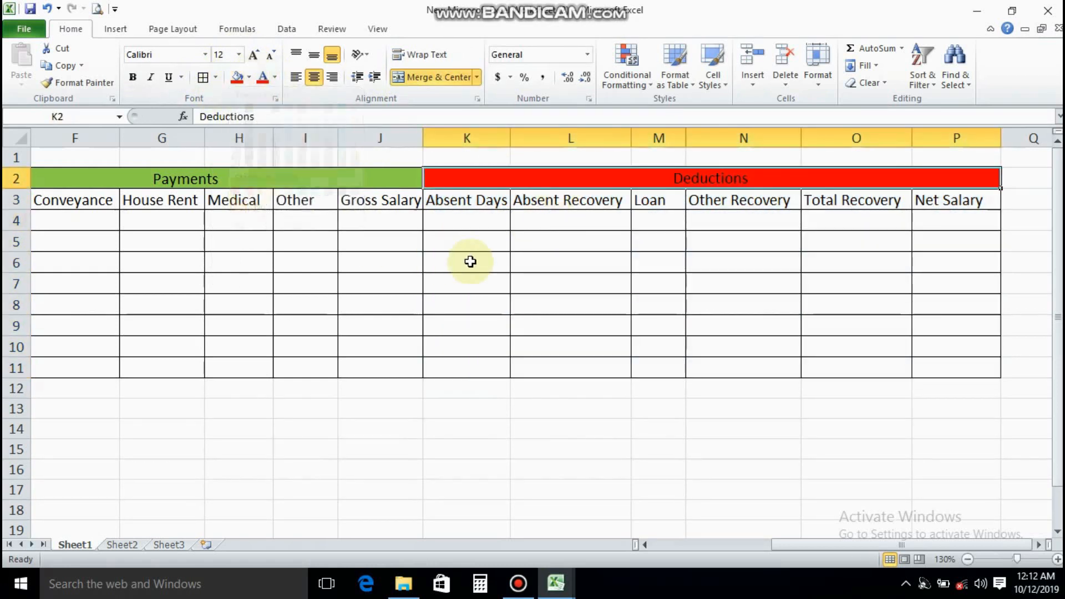
{"action": "left_click", "coordinate": [469, 258]}
{"action": "left_click", "coordinate": [456, 218]}
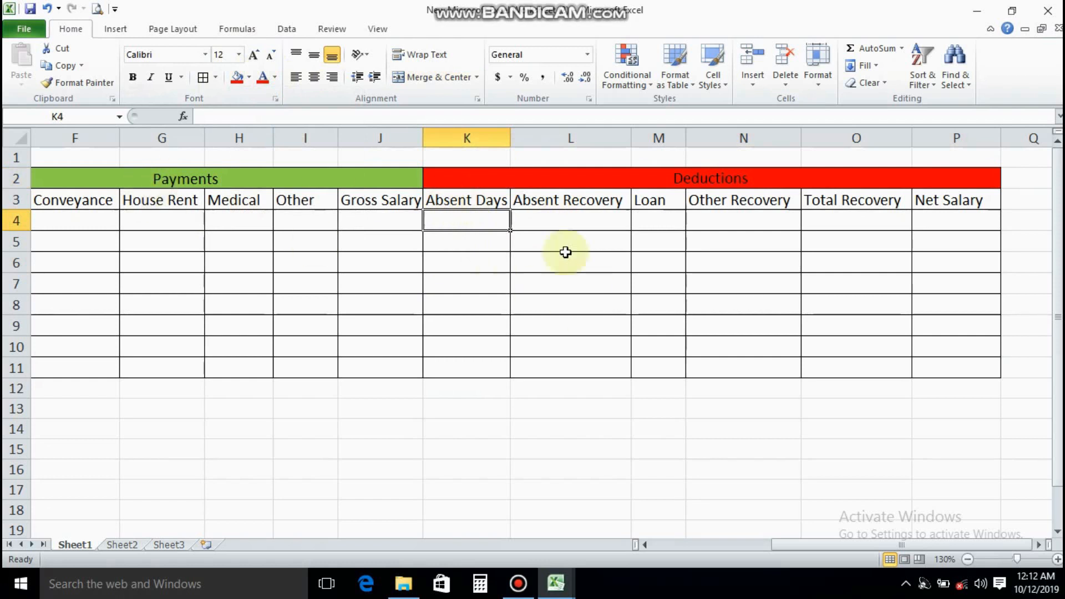
Fill the deduction column headings K3:P3 with red and the payment column headings E3:J3 with green
{"action": "left_click_drag", "start_coordinate": [482, 201], "coordinate": [932, 202]}
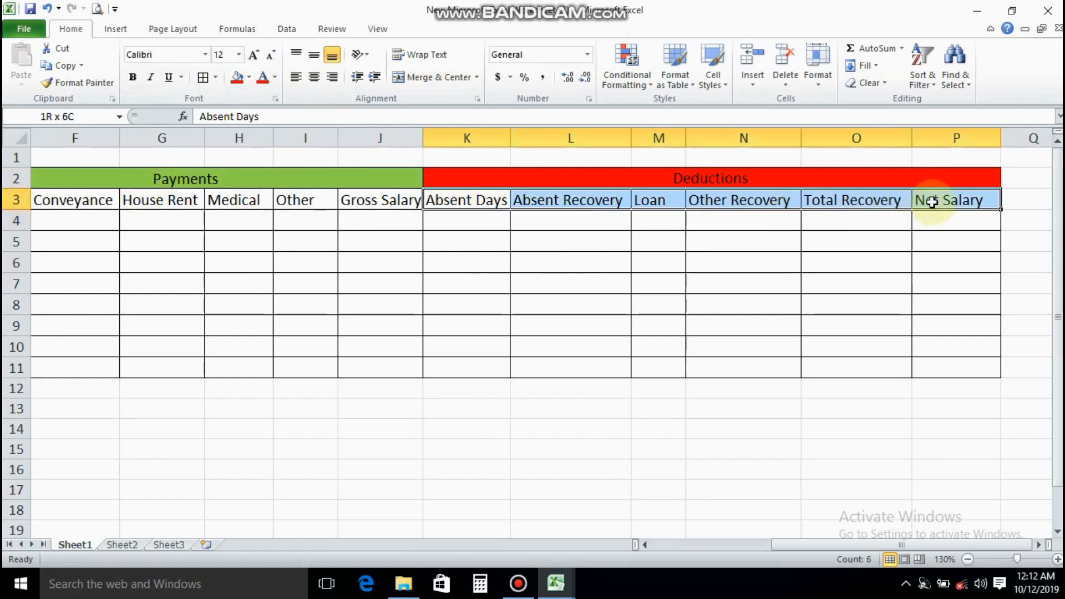
{"action": "left_click", "coordinate": [237, 77]}
{"action": "left_click_drag", "start_coordinate": [774, 545], "coordinate": [674, 545]}
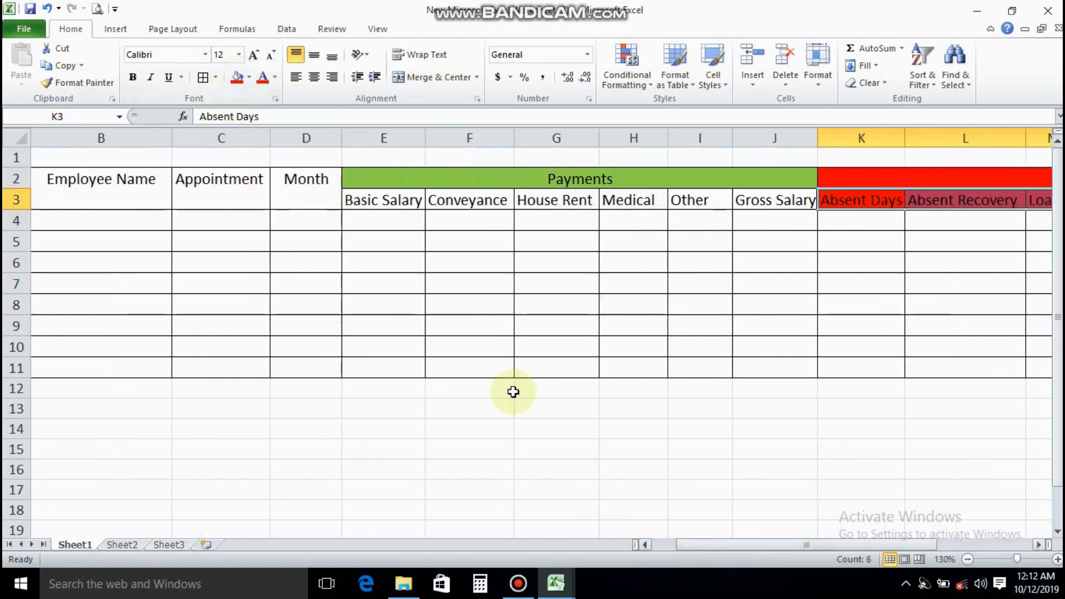
{"action": "left_click_drag", "start_coordinate": [383, 201], "coordinate": [749, 204]}
{"action": "left_click", "coordinate": [249, 77]}
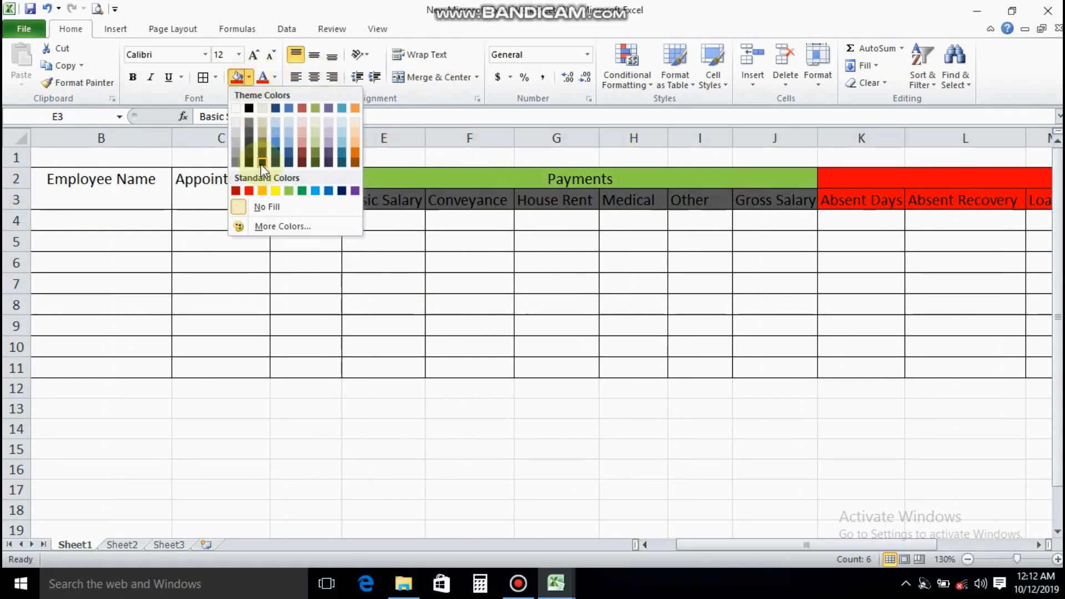
{"action": "left_click", "coordinate": [289, 192]}
{"action": "left_click", "coordinate": [638, 299]}
{"action": "left_click_drag", "start_coordinate": [808, 546], "coordinate": [903, 545]}
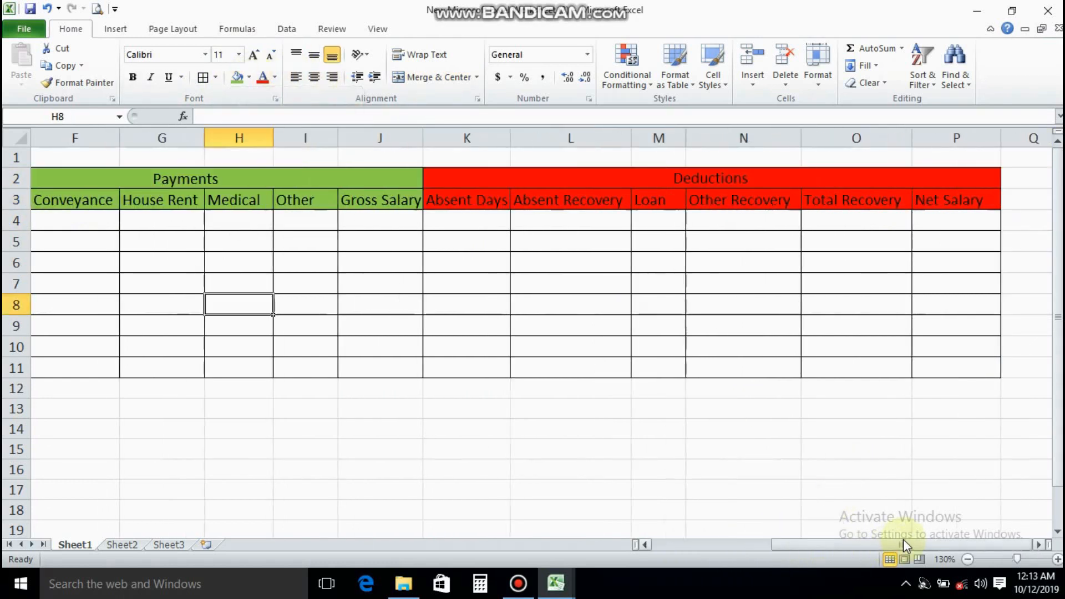
{"action": "left_click", "coordinate": [561, 241]}
{"action": "left_click", "coordinate": [615, 202]}
{"action": "left_click", "coordinate": [666, 201]}
{"action": "left_click", "coordinate": [716, 206]}
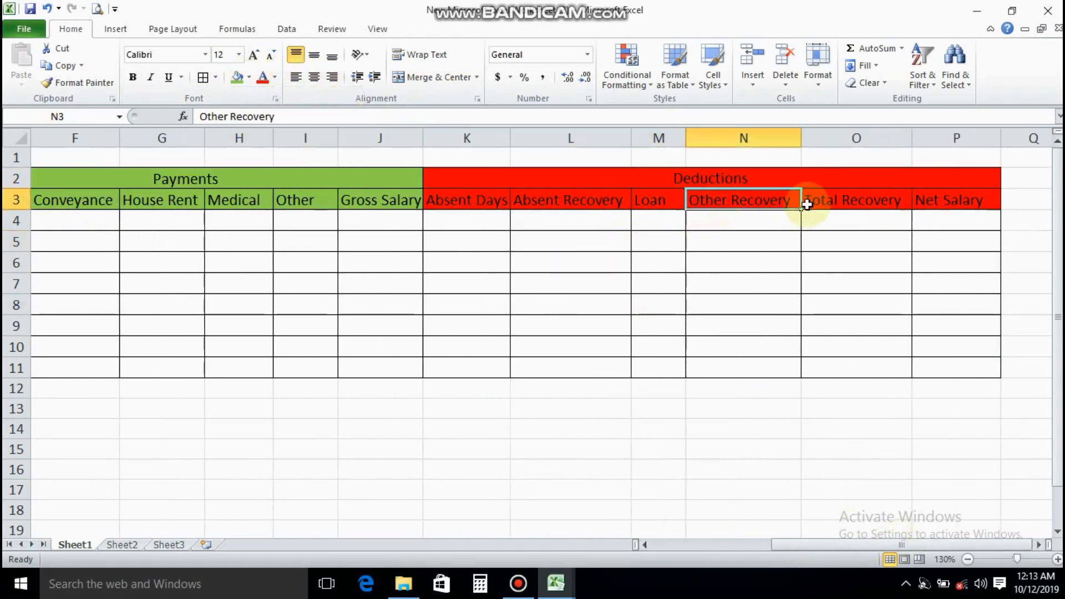
{"action": "left_click", "coordinate": [843, 201]}
{"action": "left_click", "coordinate": [958, 201]}
{"action": "key", "text": "Down"}
Fill the employee detail headings A2:D3, from Employee ID No to Month, with yellow
{"action": "left_click_drag", "start_coordinate": [780, 544], "coordinate": [731, 548]}
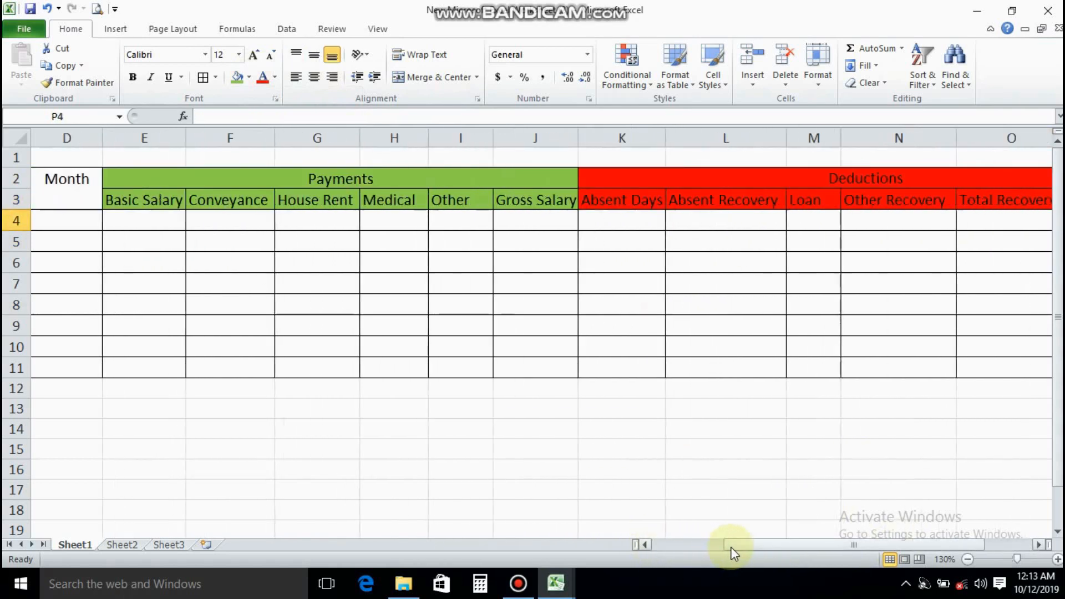
{"action": "key", "text": "Home"}
{"action": "left_click", "coordinate": [91, 191]}
{"action": "left_click_drag", "start_coordinate": [91, 191], "coordinate": [394, 189]}
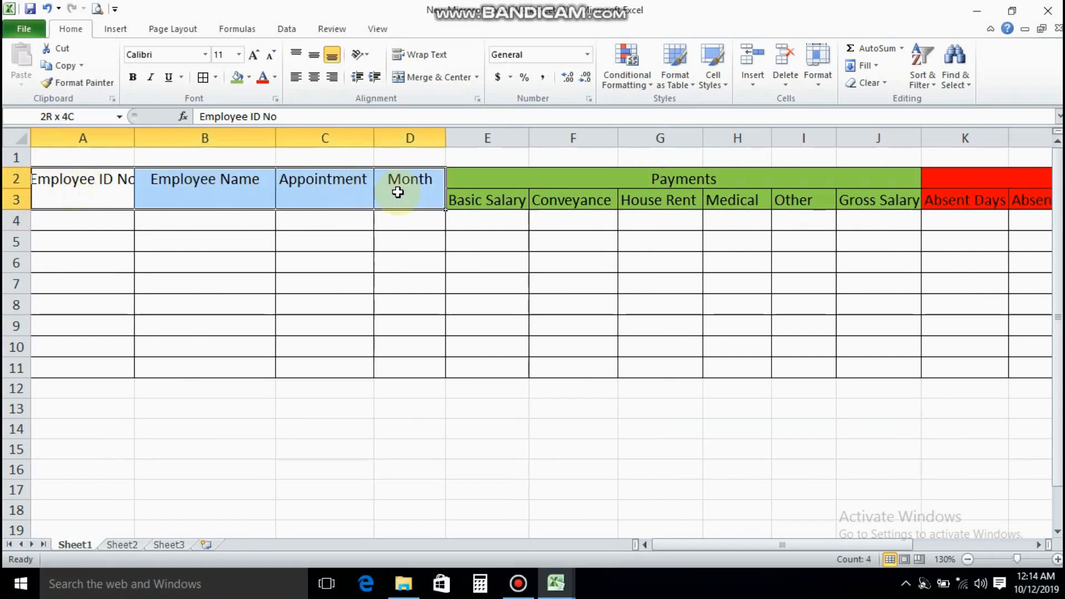
{"action": "left_click", "coordinate": [249, 78]}
{"action": "left_click", "coordinate": [276, 191]}
{"action": "left_click", "coordinate": [91, 219]}
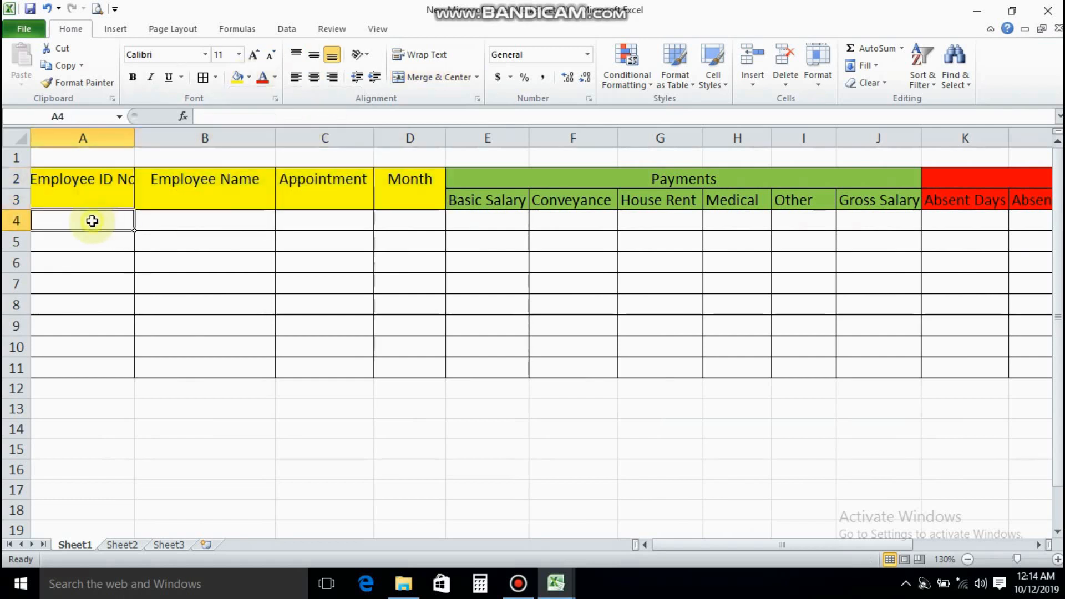
Narrow column A and wrap the text of its Employee ID No heading onto two lines
{"action": "left_click_drag", "start_coordinate": [134, 139], "coordinate": [104, 141]}
{"action": "left_click", "coordinate": [65, 189]}
{"action": "left_click", "coordinate": [419, 54]}
{"action": "left_click", "coordinate": [142, 193]}
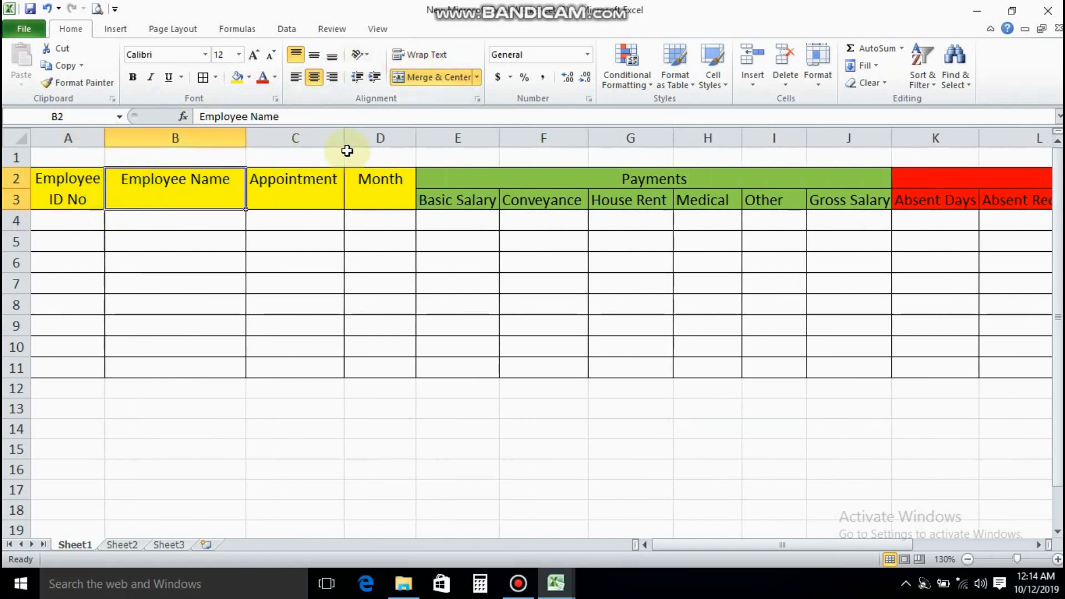
{"action": "left_click", "coordinate": [306, 183]}
{"action": "left_click", "coordinate": [357, 200]}
{"action": "left_click", "coordinate": [66, 220]}
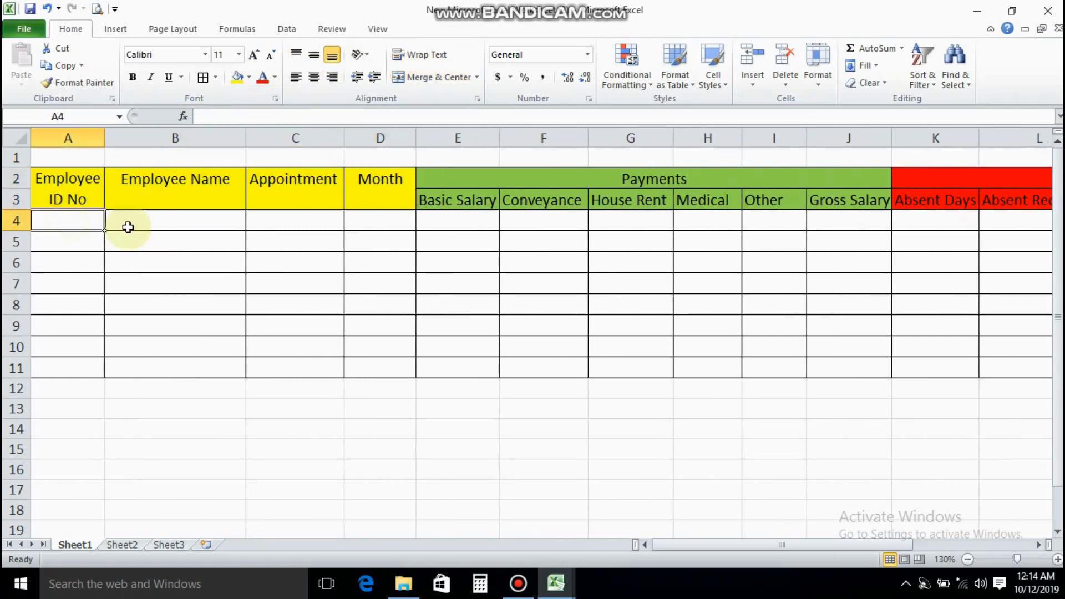
{"action": "left_click", "coordinate": [155, 227]}
{"action": "left_click", "coordinate": [280, 226]}
{"action": "left_click", "coordinate": [363, 223]}
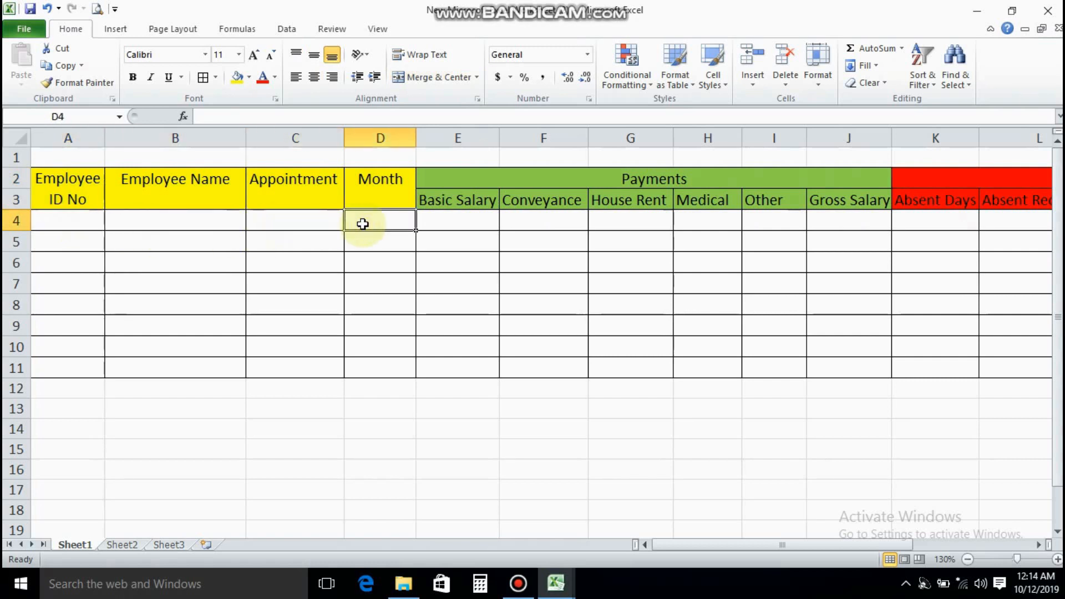
Set the font size of the whole data entry block A4:P11 to 12
{"action": "left_click", "coordinate": [56, 220]}
{"action": "left_click_drag", "start_coordinate": [55, 220], "coordinate": [993, 372]}
{"action": "left_click", "coordinate": [239, 54]}
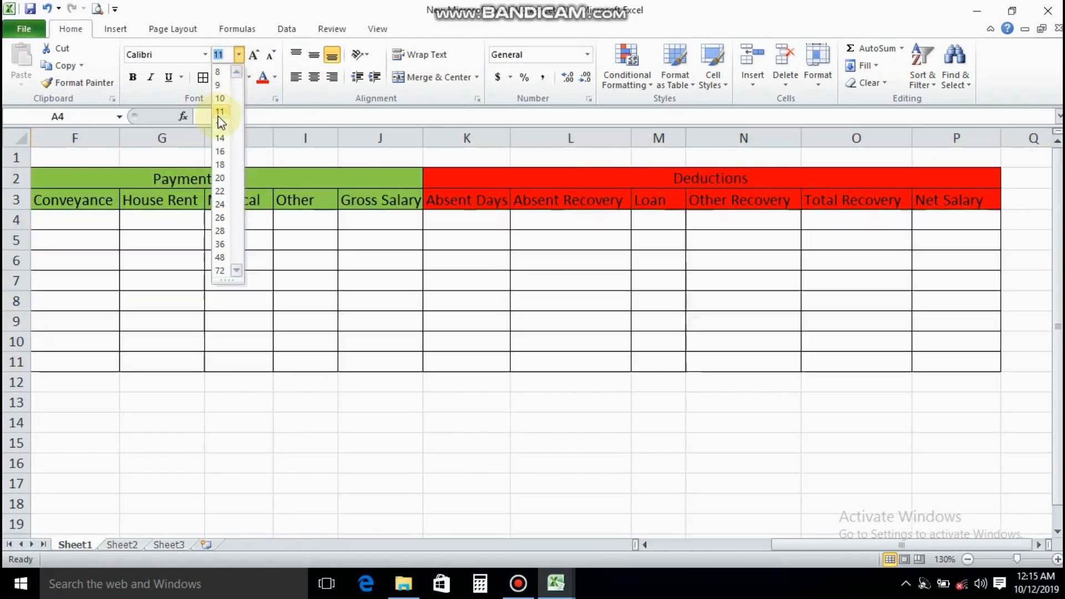
{"action": "left_click", "coordinate": [221, 117]}
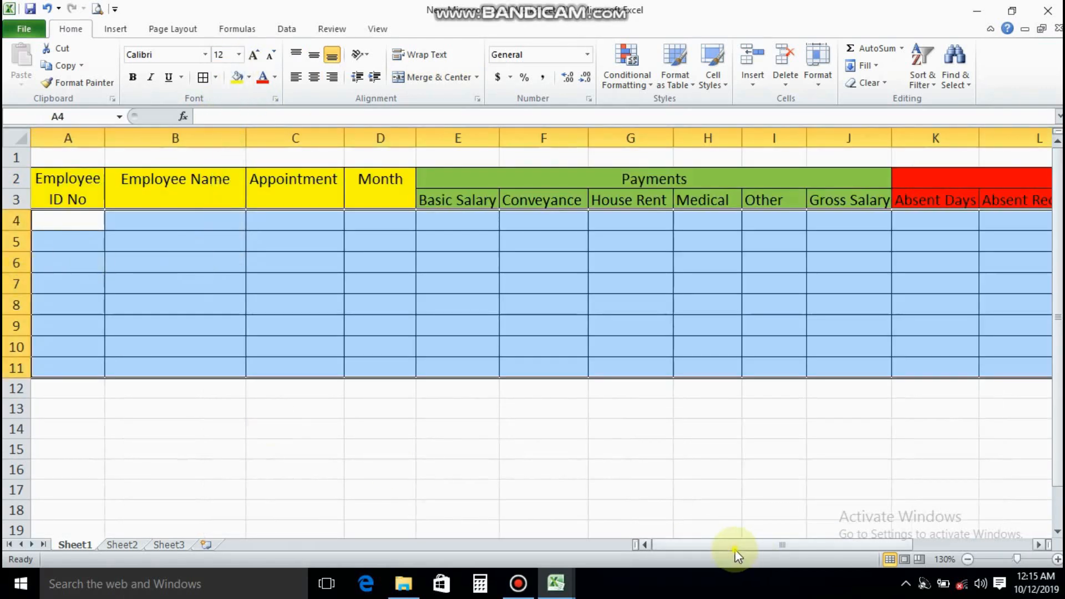
Increase the height of rows 4 to 11 evenly to make the data rows taller
{"action": "left_click_drag", "start_coordinate": [16, 221], "coordinate": [8, 368]}
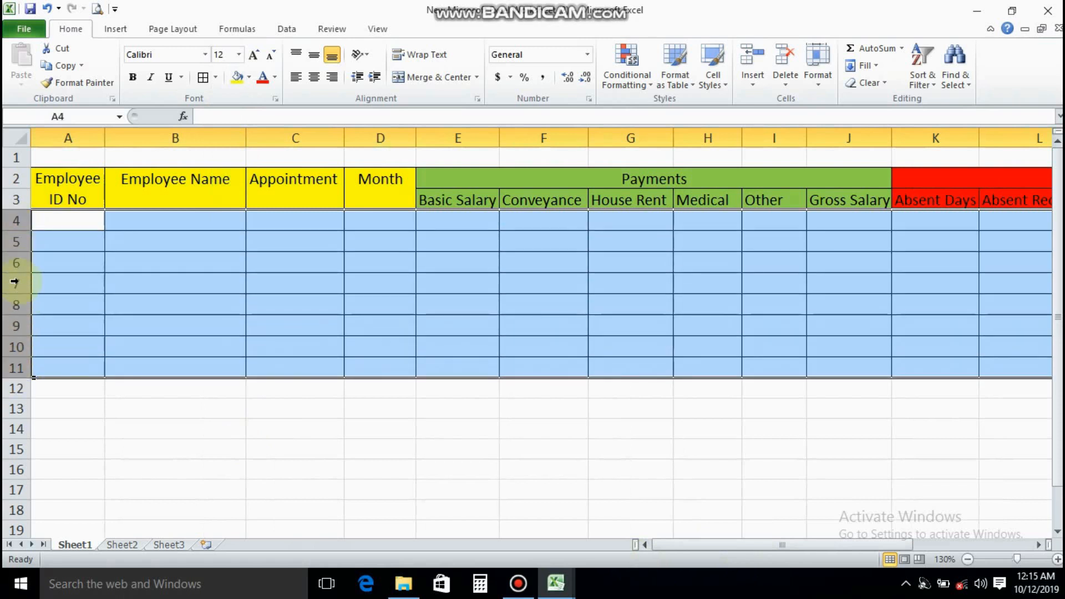
{"action": "left_click_drag", "start_coordinate": [16, 274], "coordinate": [15, 280]}
{"action": "left_click", "coordinate": [60, 273]}
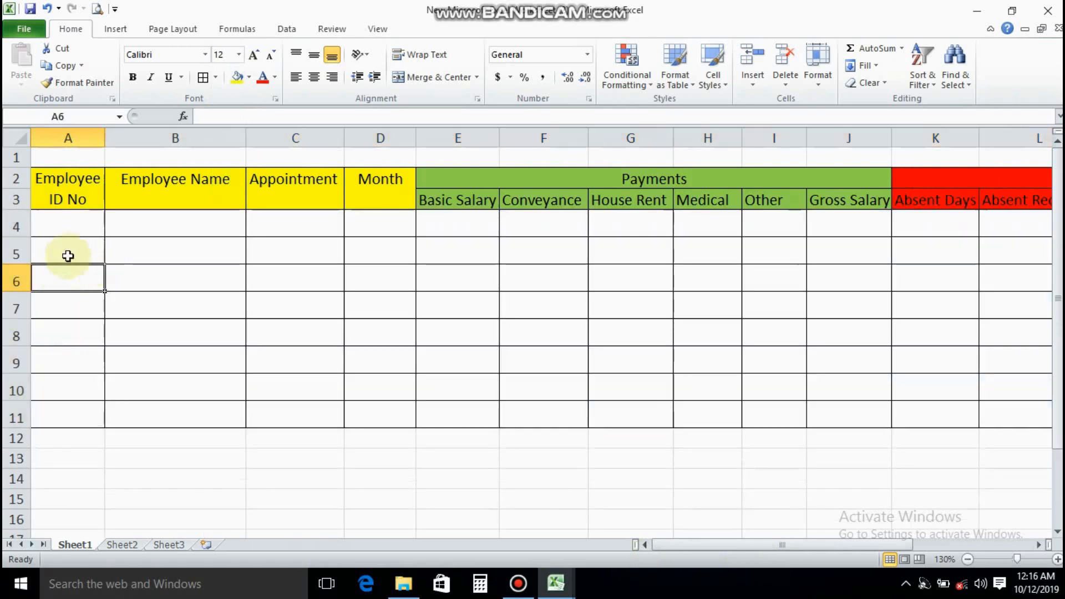
Enter the first employee's ID number, with its leading zeros, in A4
{"action": "left_click", "coordinate": [58, 225]}
{"action": "type", "text": "00350"}
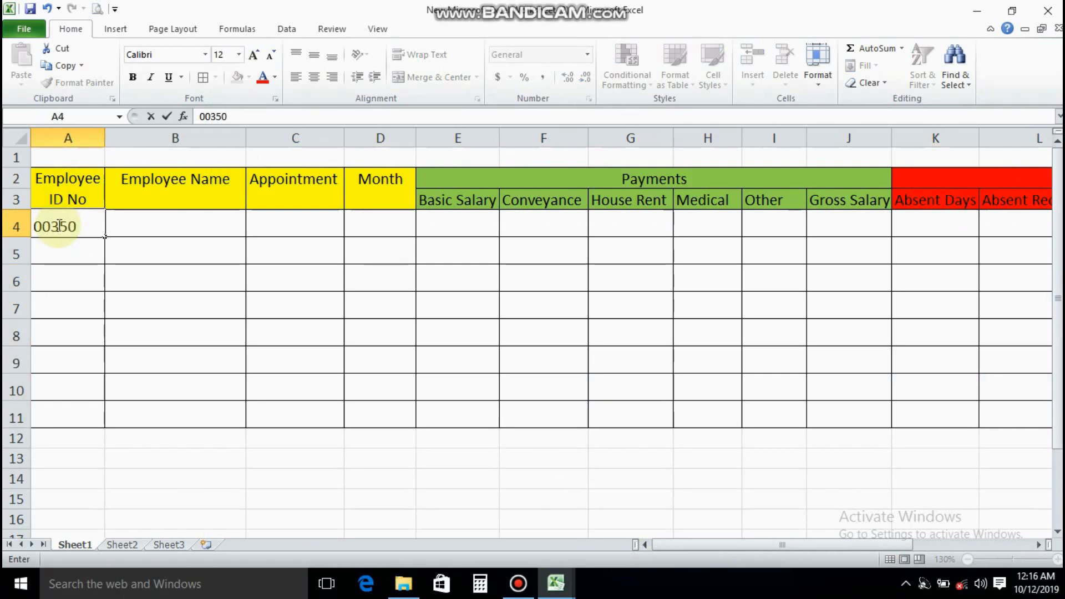
{"action": "key", "text": "Tab"}
Format A4 with the Special number category, type Zip Code, to keep the ID's leading zeros
{"action": "right_click", "coordinate": [57, 224]}
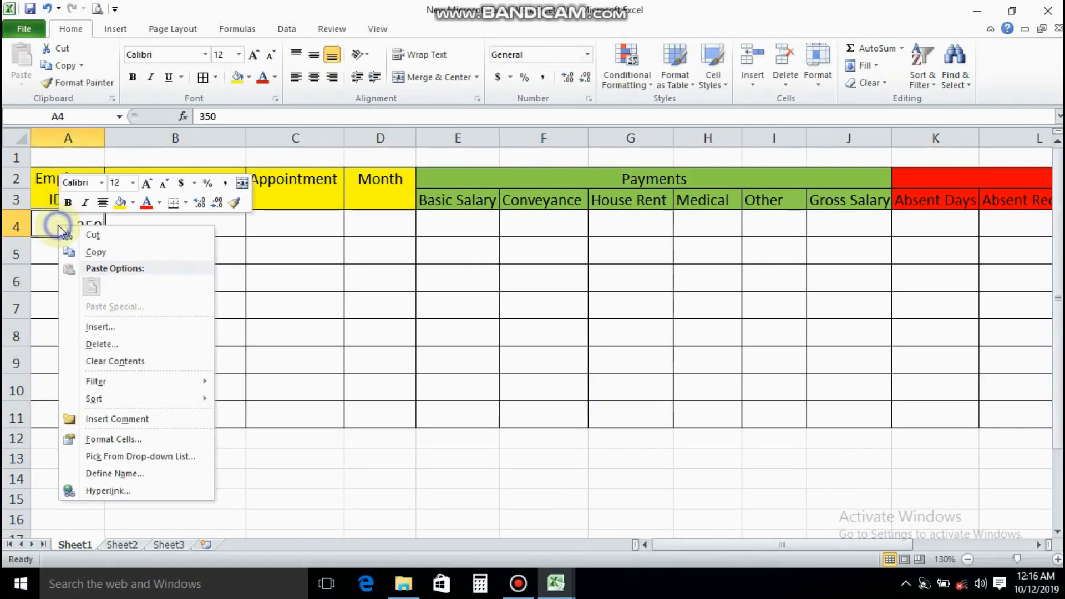
{"action": "left_click", "coordinate": [105, 437]}
{"action": "left_click", "coordinate": [34, 286]}
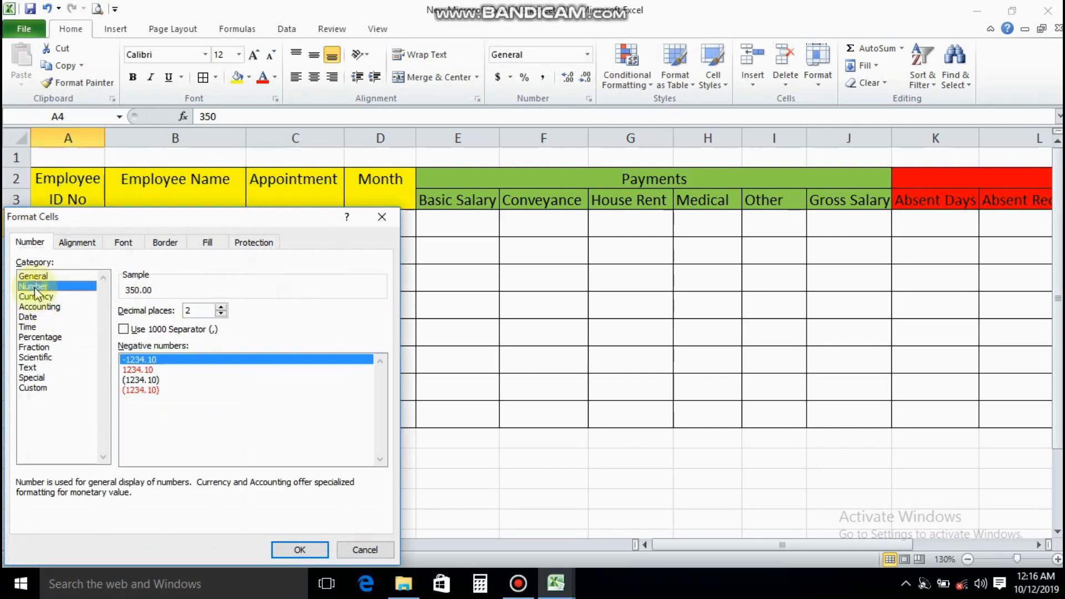
{"action": "left_click", "coordinate": [35, 296]}
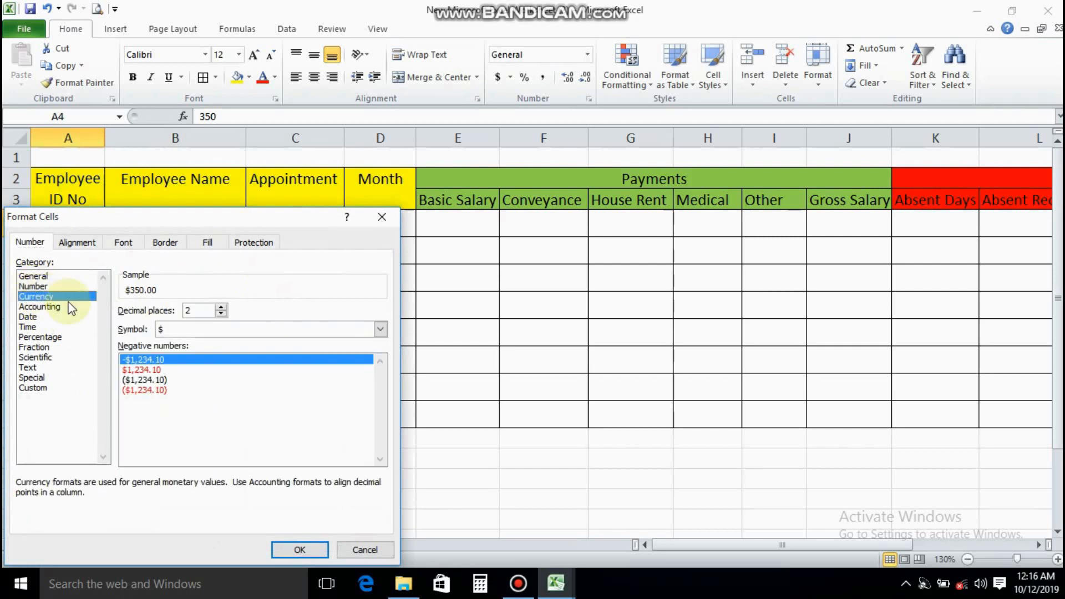
{"action": "left_click", "coordinate": [32, 378]}
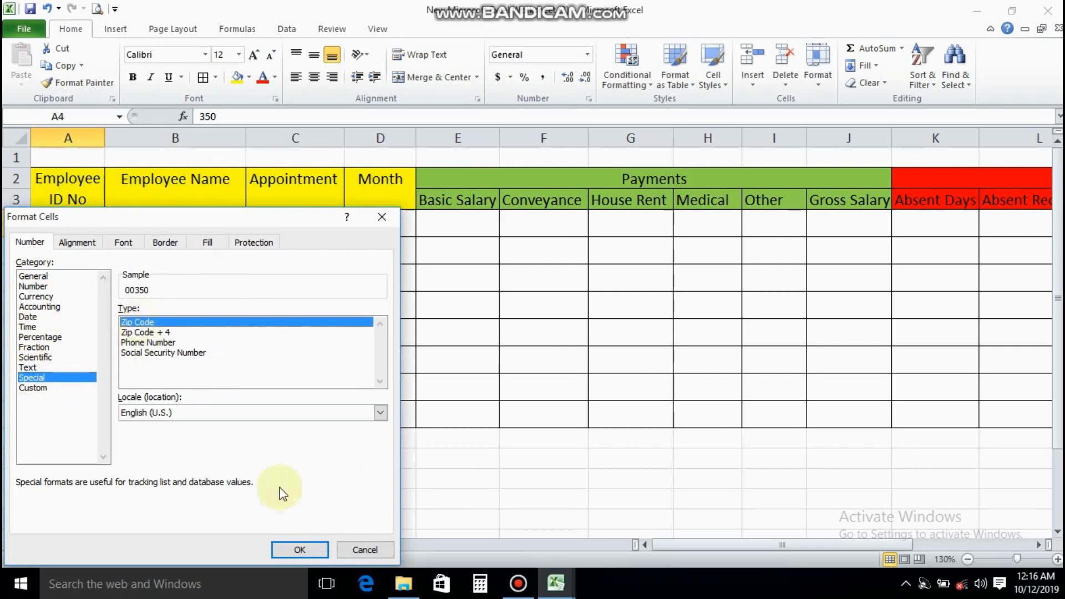
{"action": "left_click", "coordinate": [294, 549]}
{"action": "left_click", "coordinate": [78, 240]}
Center the employee ID cells A4:A11 horizontally
{"action": "left_click", "coordinate": [75, 223]}
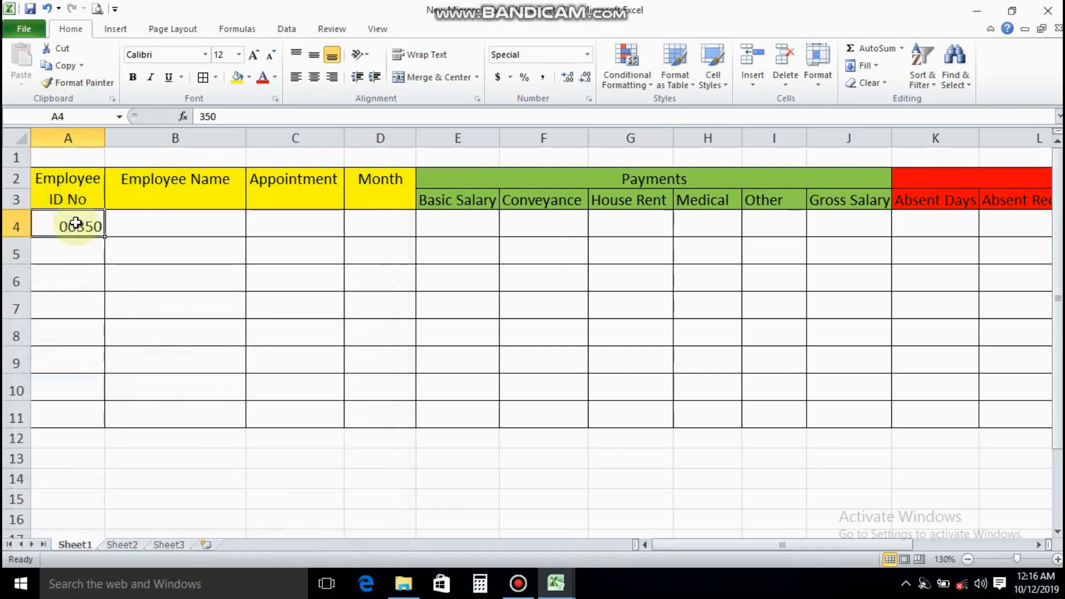
{"action": "left_click_drag", "start_coordinate": [73, 238], "coordinate": [74, 429]}
{"action": "left_click", "coordinate": [314, 77]}
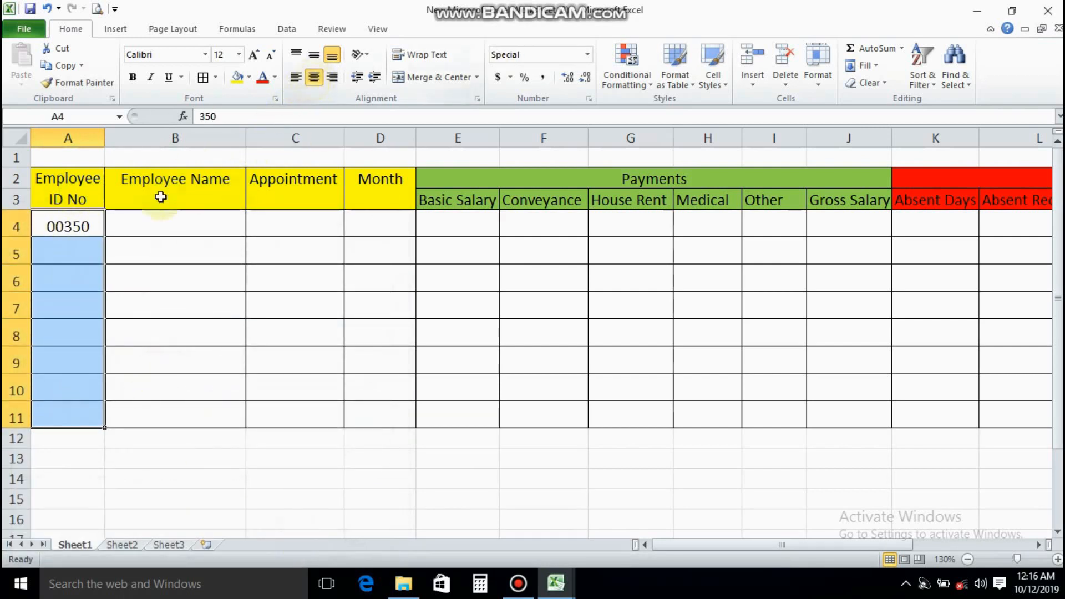
Enter the second employee's ID number, with its leading zeros, in A5
{"action": "left_click", "coordinate": [81, 254]}
{"action": "type", "text": "003"}
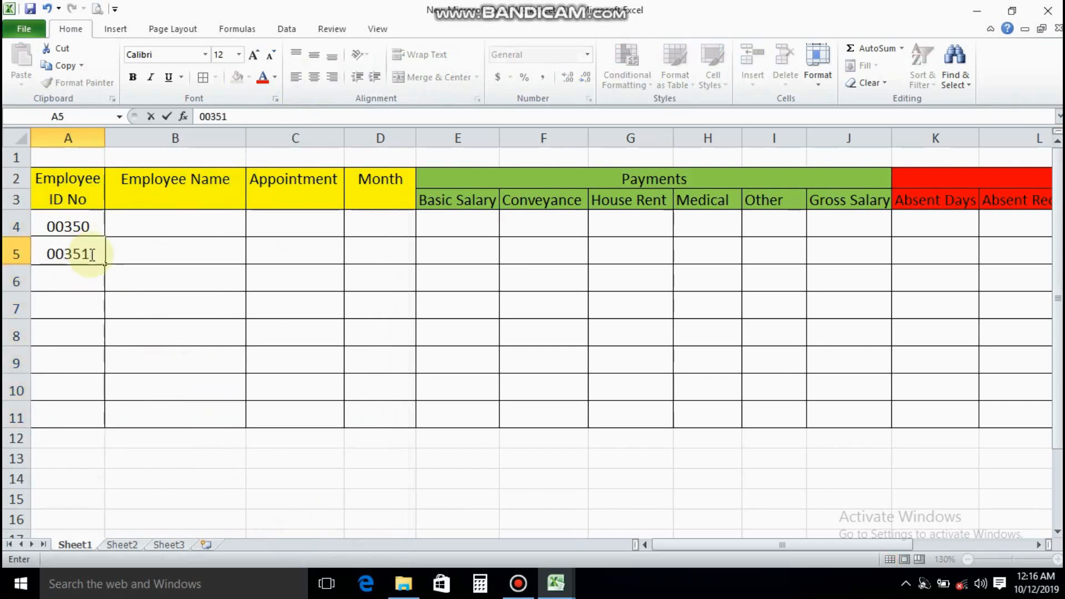
{"action": "type", "text": "51"}
{"action": "key", "text": "Return"}
Copy the formatted ID cell A4 onto A5:A11 and clear the pasted values, leaving only the formatting
{"action": "left_click", "coordinate": [78, 227]}
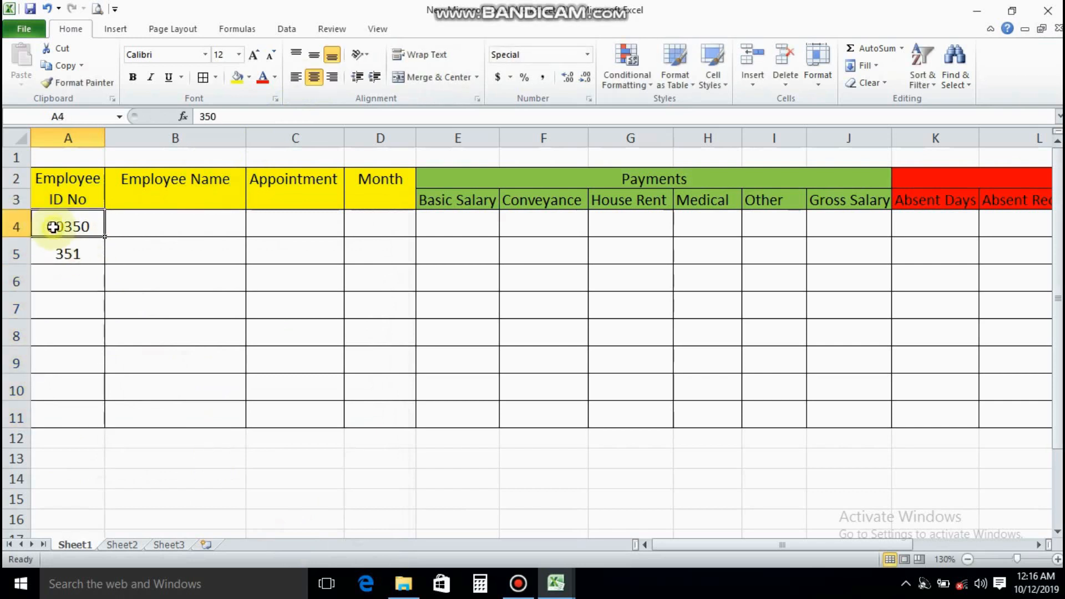
{"action": "left_click", "coordinate": [61, 65]}
{"action": "left_click_drag", "start_coordinate": [71, 255], "coordinate": [71, 419]}
{"action": "left_click", "coordinate": [21, 60]}
{"action": "left_click", "coordinate": [92, 244]}
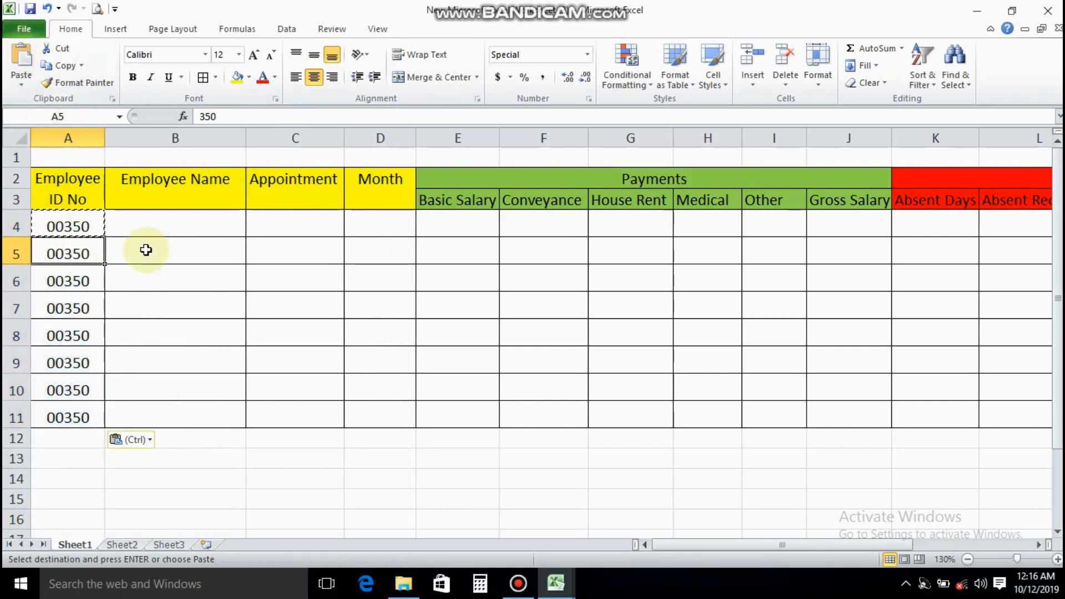
{"action": "key", "text": "Escape"}
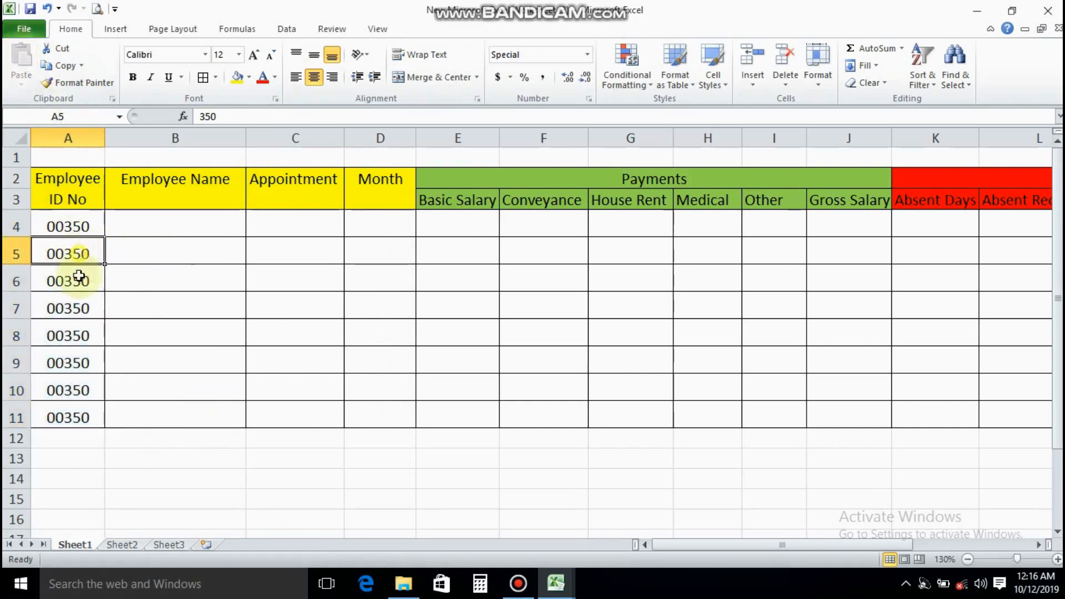
{"action": "left_click_drag", "start_coordinate": [78, 256], "coordinate": [83, 413]}
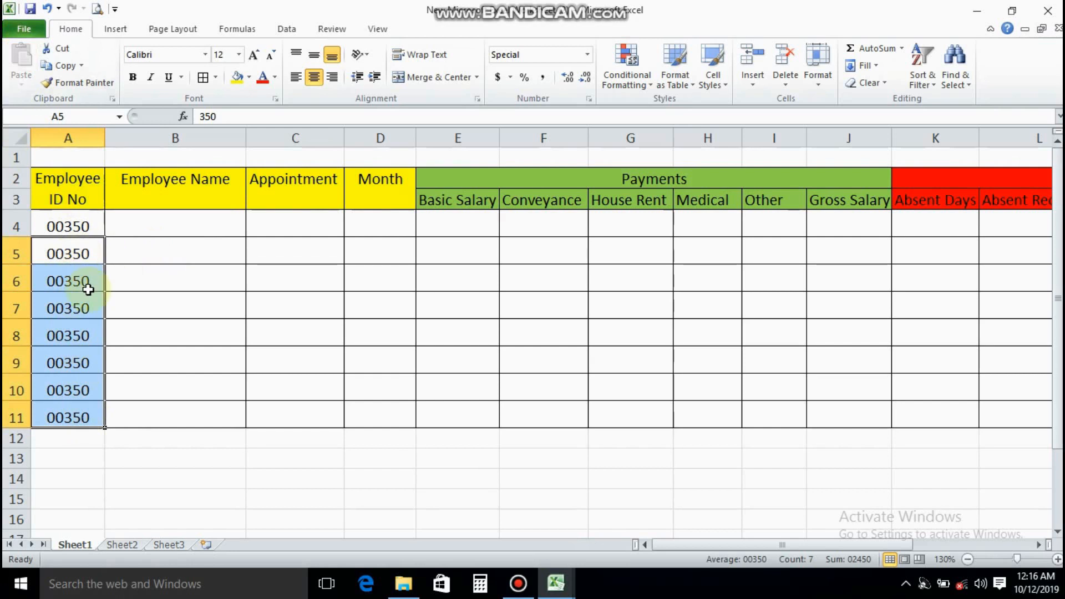
{"action": "key", "text": "Delete"}
Enter the next three consecutive employee ID numbers in A5:A7
{"action": "left_click", "coordinate": [81, 249]}
{"action": "type", "text": "00"}
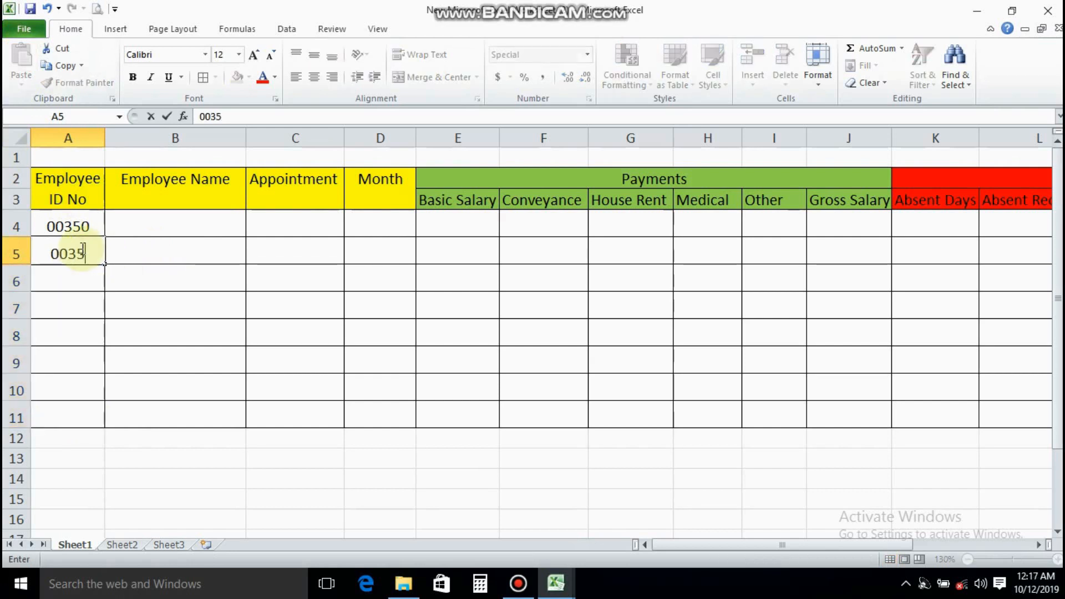
{"action": "key", "text": "Return"}
{"action": "type", "text": "00"}
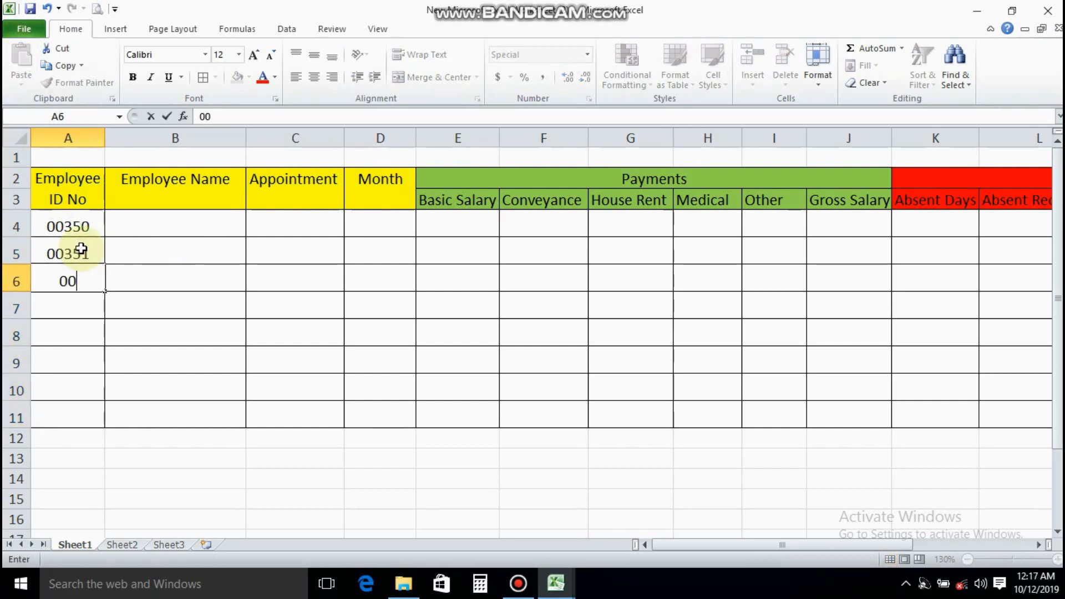
{"action": "type", "text": "352"}
{"action": "key", "text": "Return"}
{"action": "type", "text": "00353"}
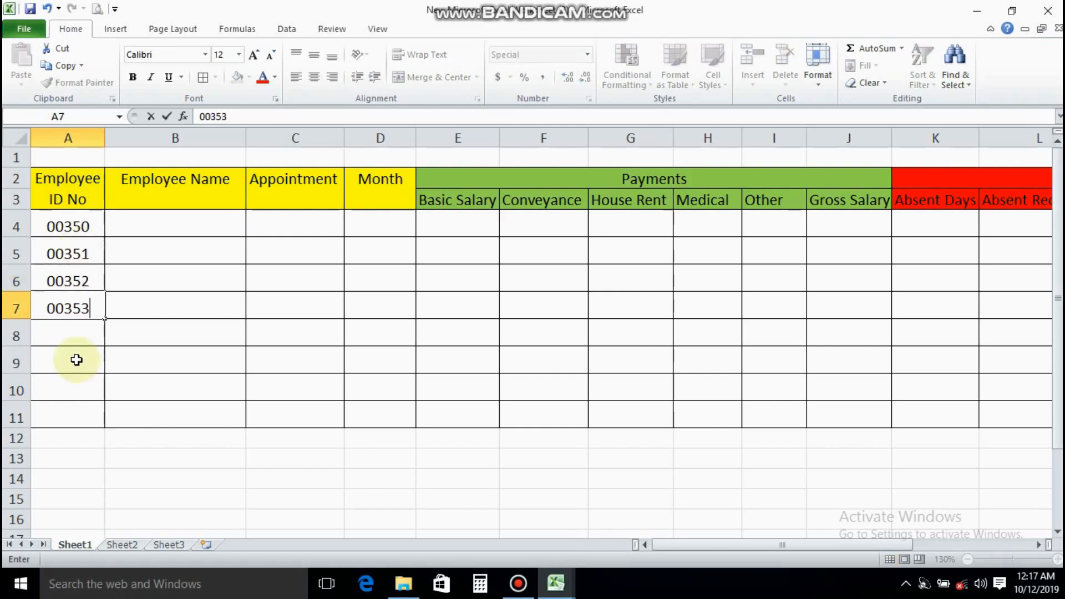
{"action": "key", "text": "Return"}
Complete row 4's employee details with the employee's full name, the appointment Sales Manager and the month 19-Oct
{"action": "left_click", "coordinate": [236, 231]}
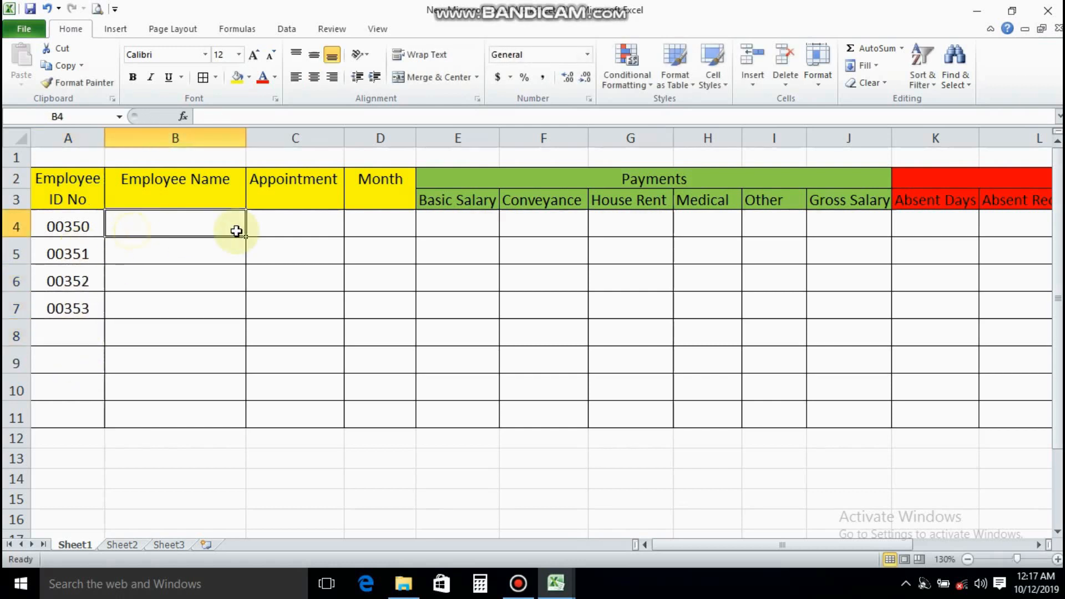
{"action": "type", "text": "Asad Khan"}
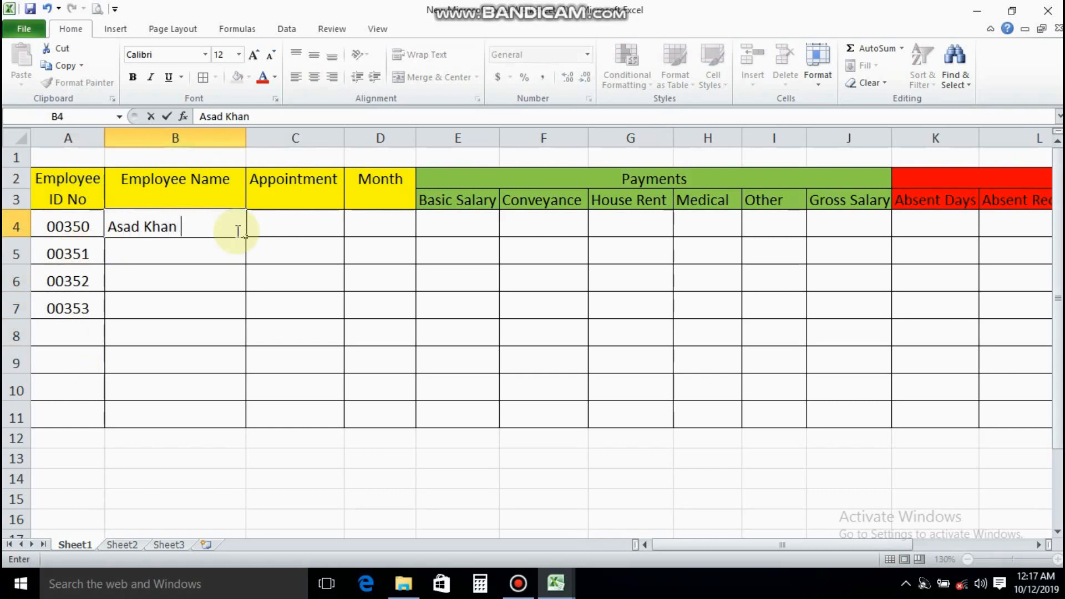
{"action": "key", "text": "Tab"}
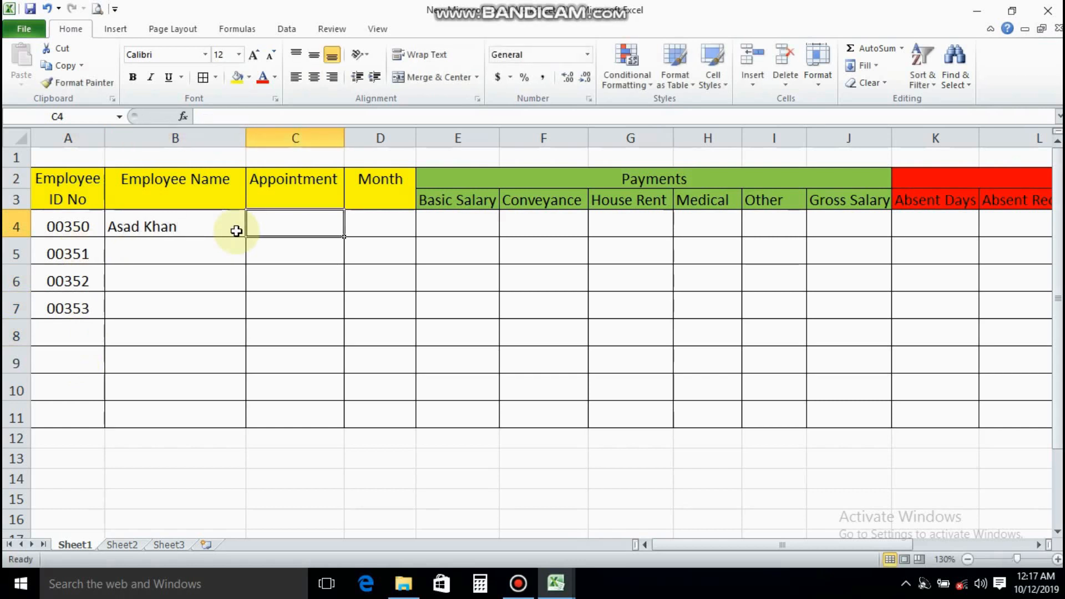
{"action": "type", "text": "Sales Manager"}
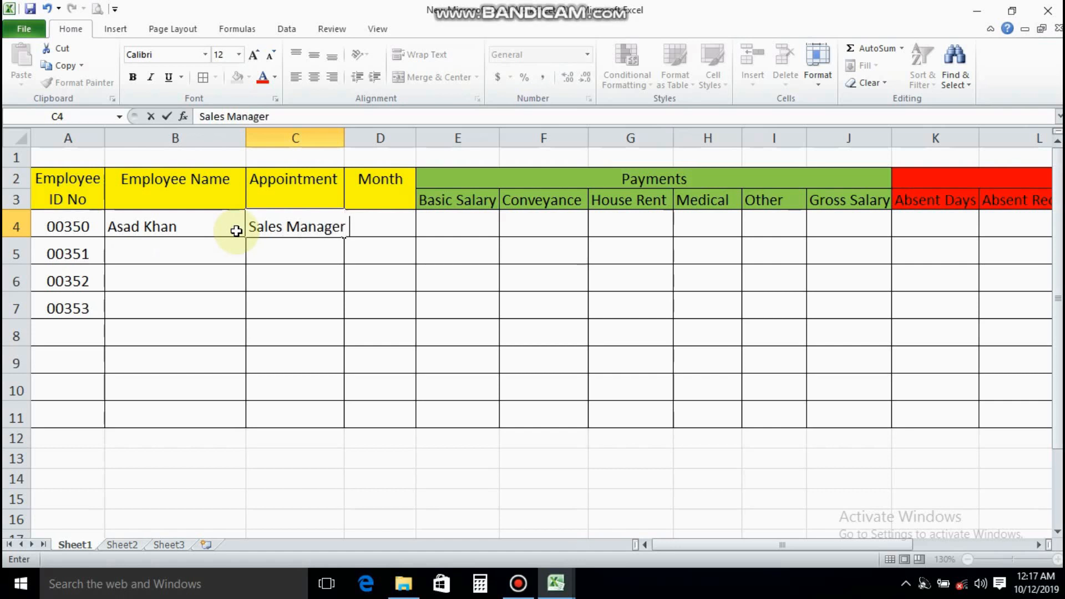
{"action": "key", "text": "Tab"}
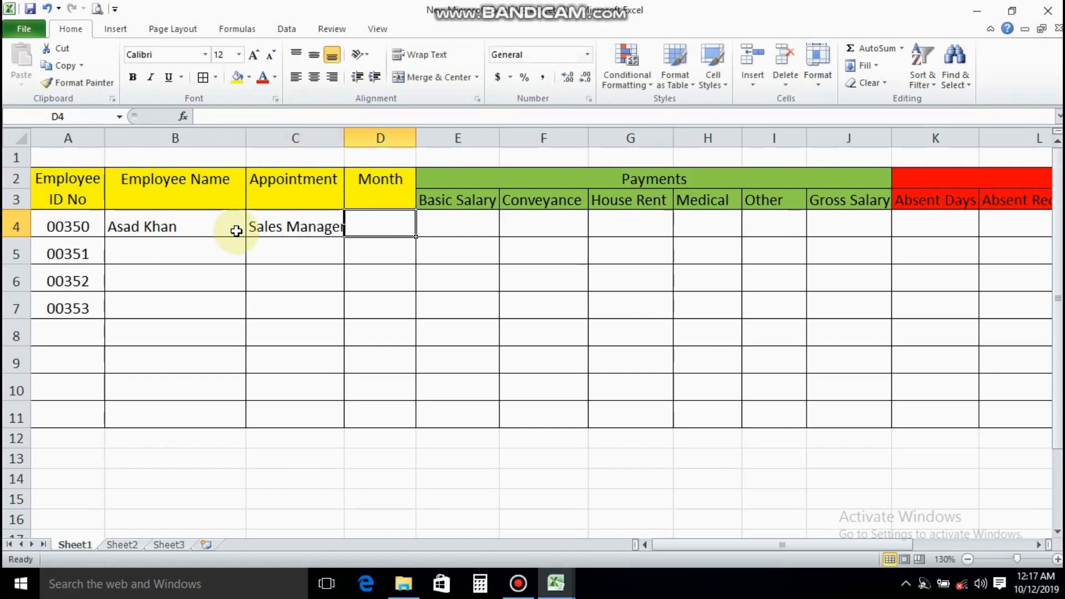
{"action": "type", "text": "Oct 19"}
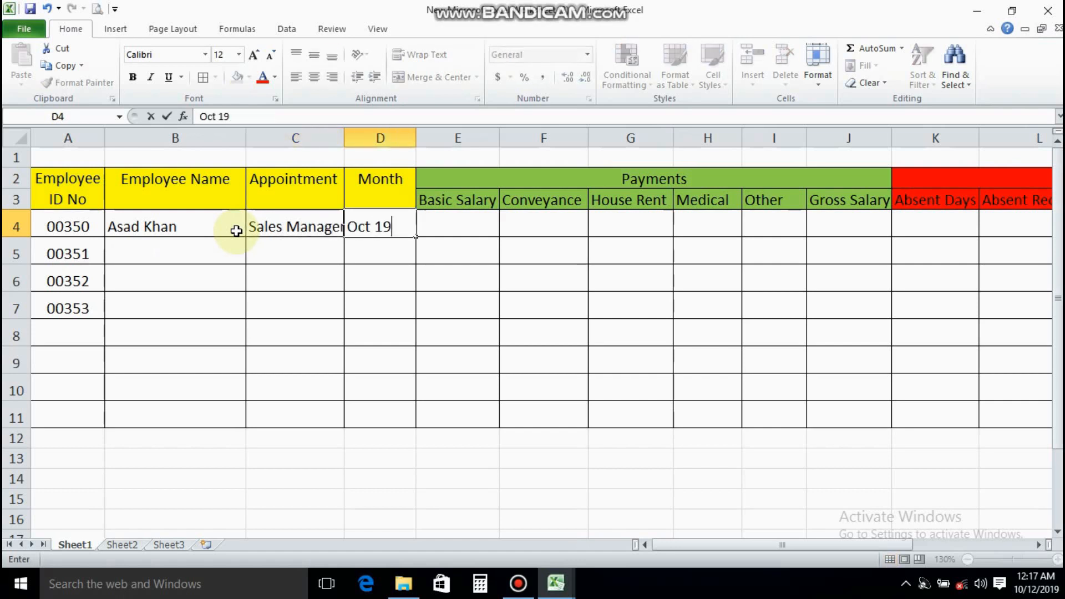
{"action": "key", "text": "Tab"}
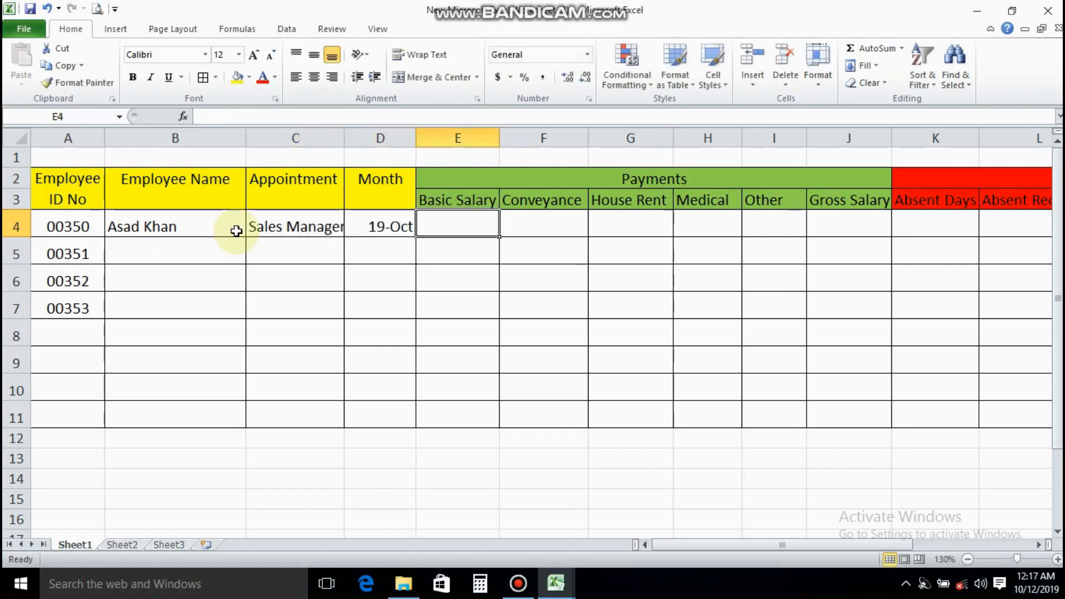
Apply the custom number format mmm-yy to the month in D4
{"action": "left_click", "coordinate": [367, 226]}
{"action": "right_click", "coordinate": [364, 227]}
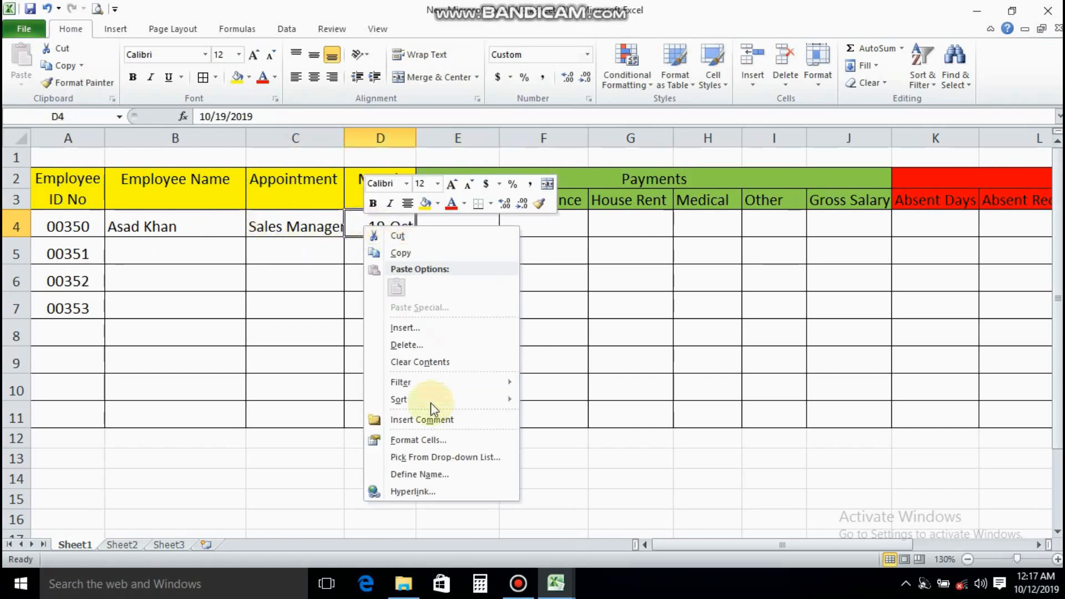
{"action": "left_click", "coordinate": [409, 440]}
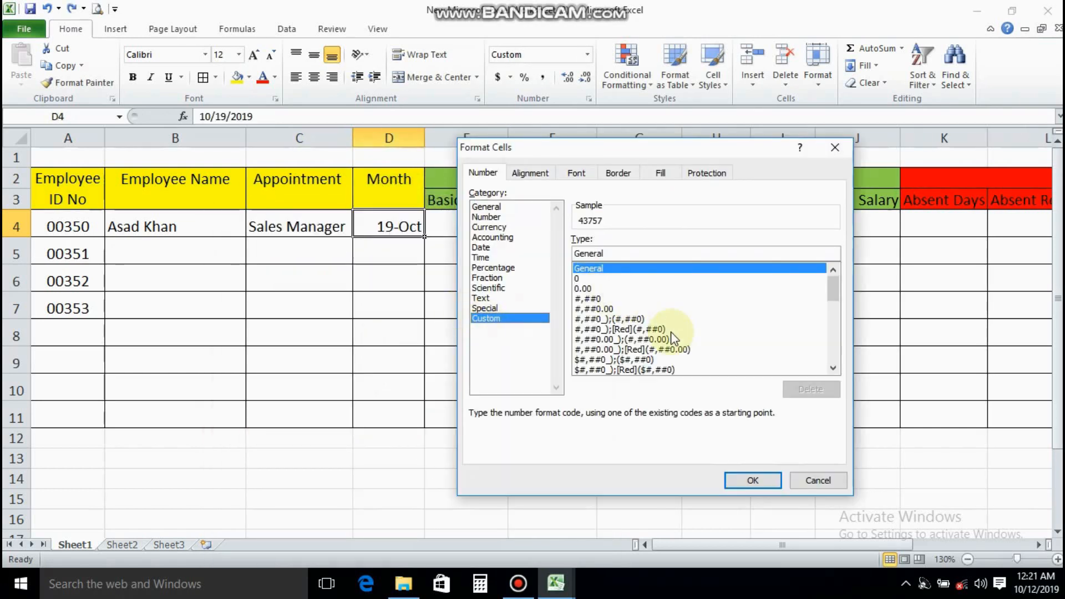
{"action": "left_click_drag", "start_coordinate": [836, 298], "coordinate": [837, 330]}
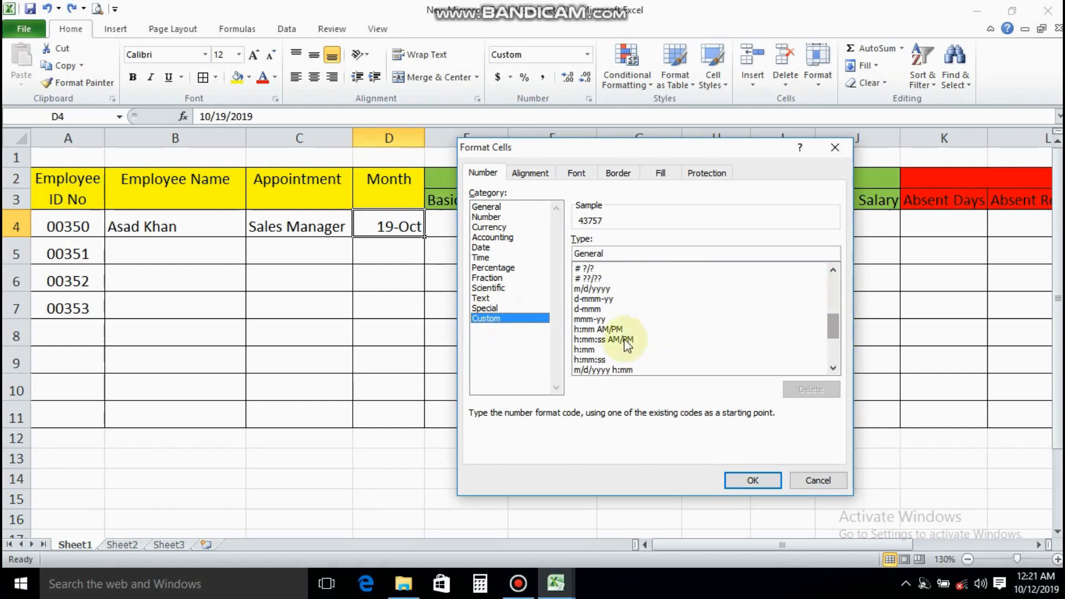
{"action": "left_click", "coordinate": [587, 320]}
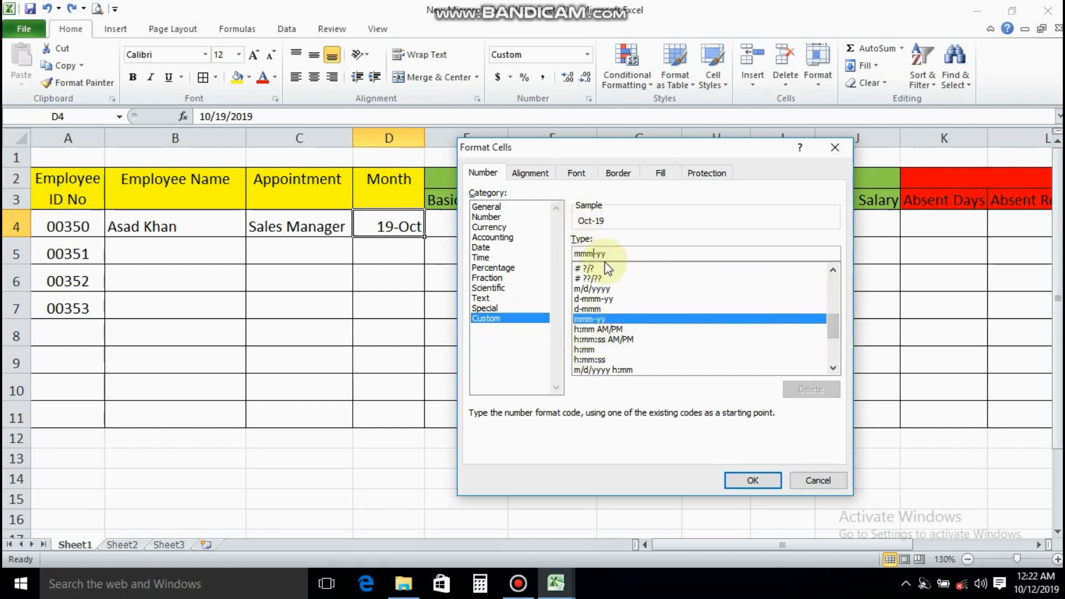
{"action": "left_click", "coordinate": [748, 480]}
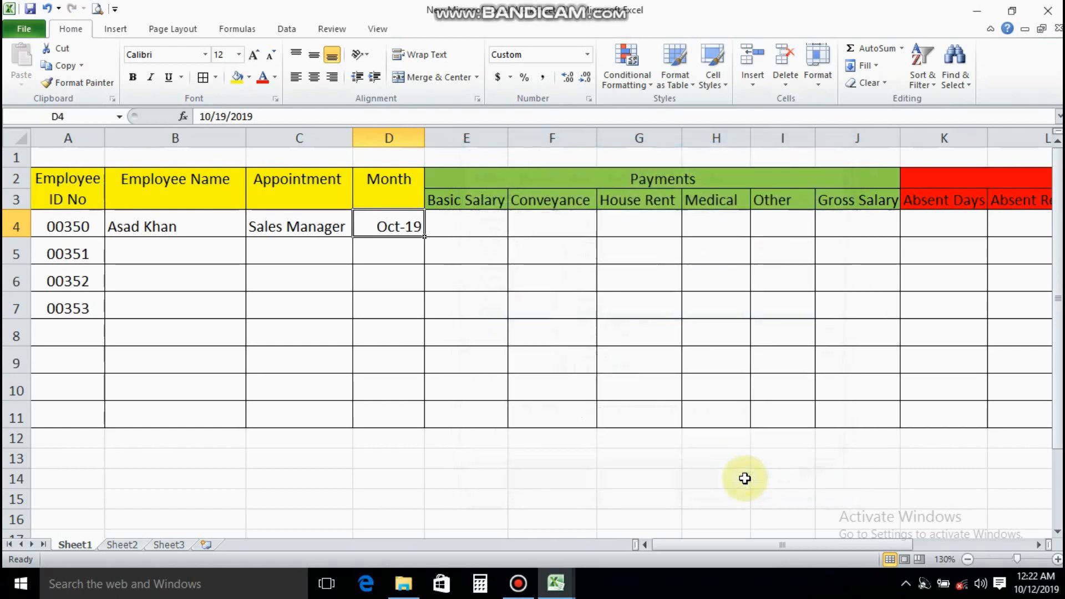
Enter a basic salary of 25000 and a conveyance of 2000 for the first employee in E4:F4
{"action": "left_click", "coordinate": [467, 229]}
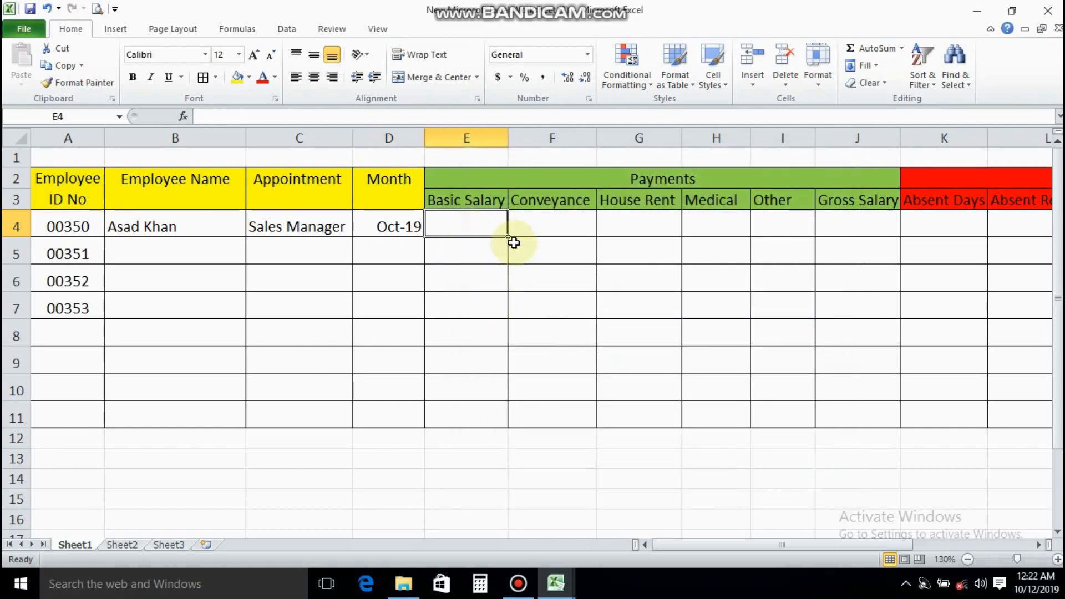
{"action": "type", "text": "20000"}
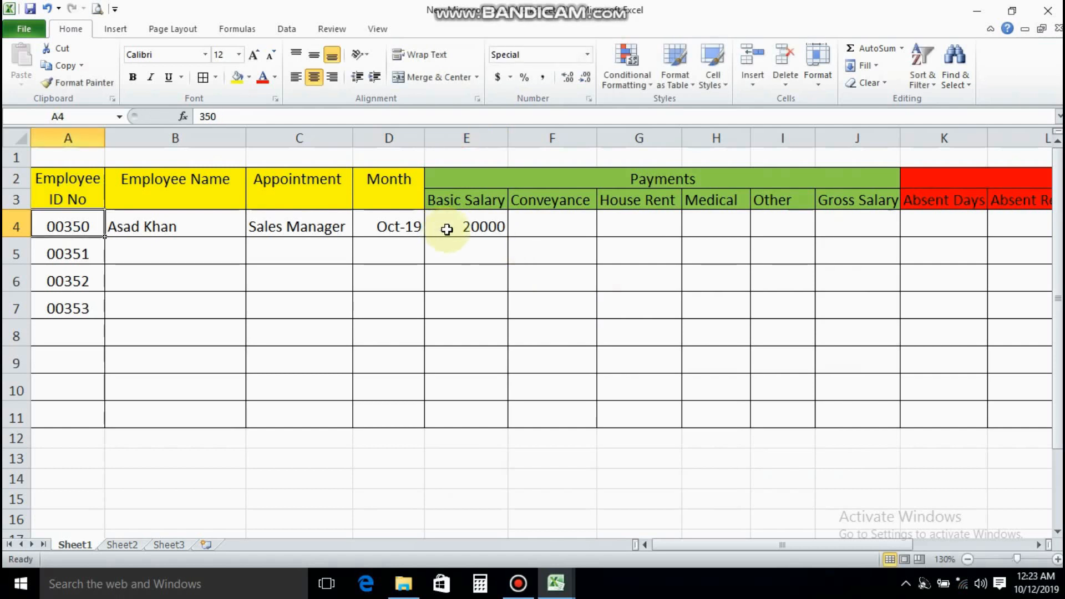
{"action": "left_click", "coordinate": [479, 225]}
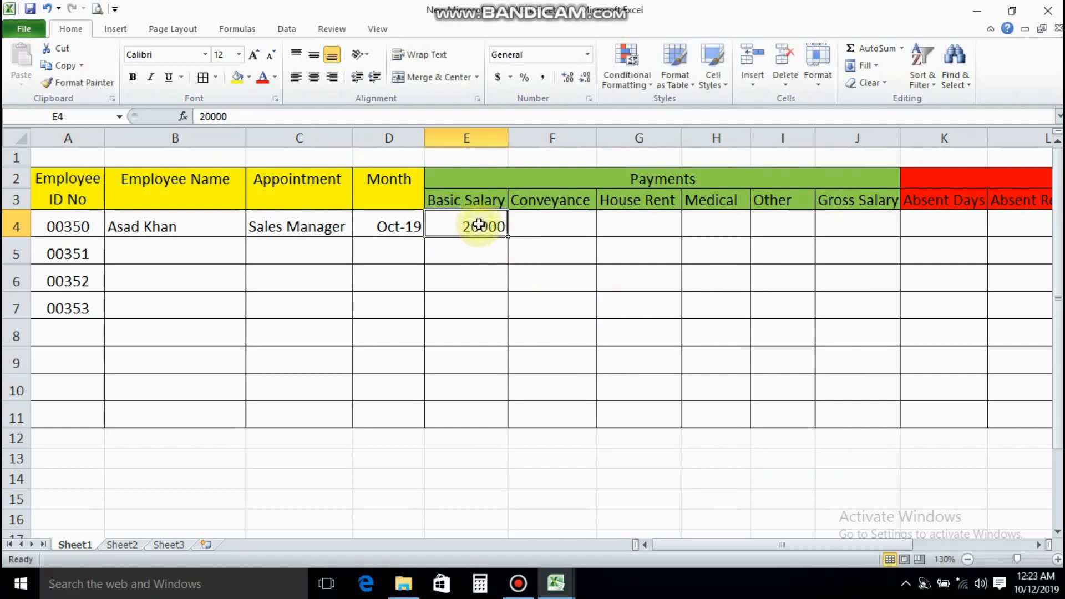
{"action": "type", "text": "250"}
{"action": "key", "text": "Tab"}
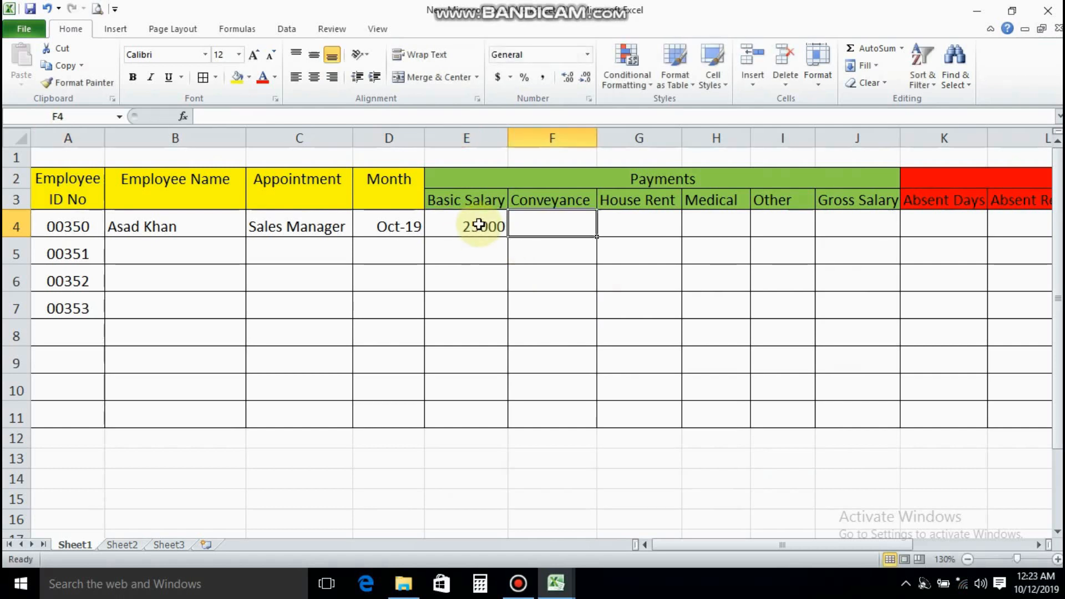
{"action": "type", "text": "2000"}
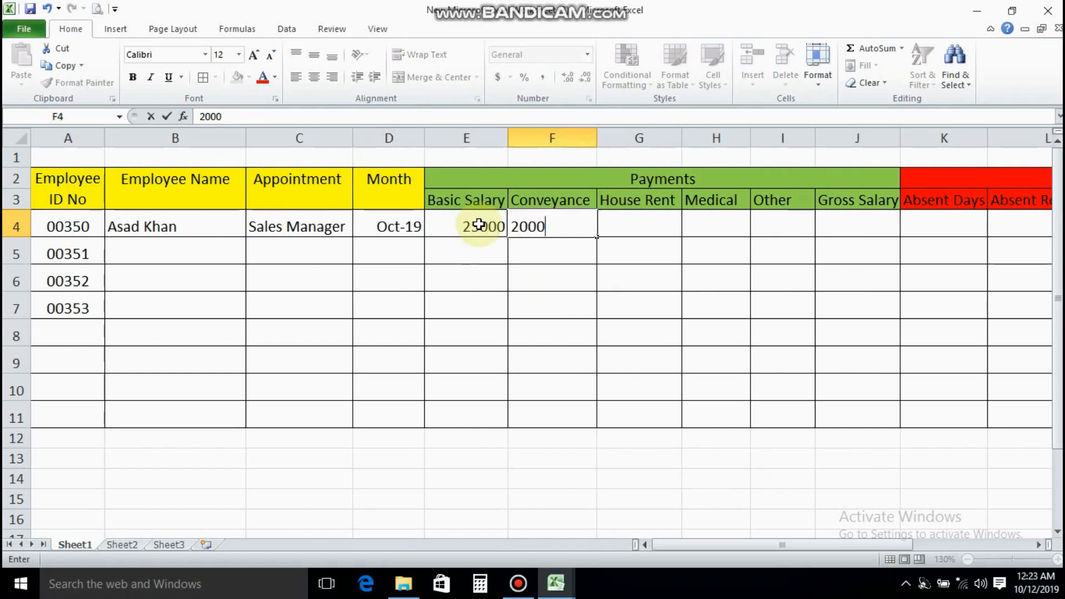
{"action": "key", "text": "Tab"}
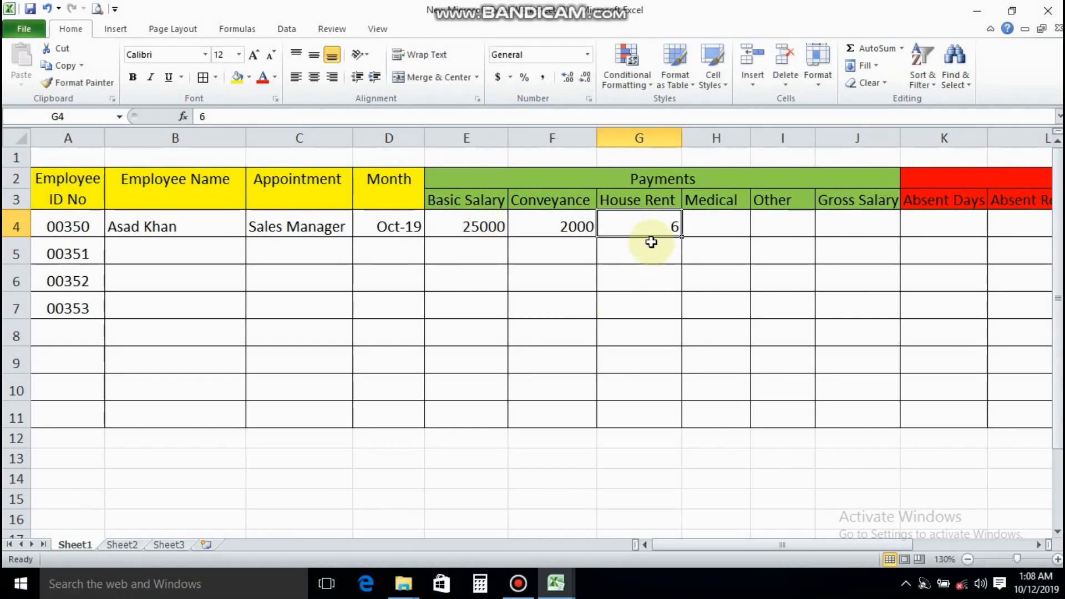
Enter house rent 6000, medical 500 and other 0 for the first employee in G4:I4
{"action": "double_click", "coordinate": [665, 228]}
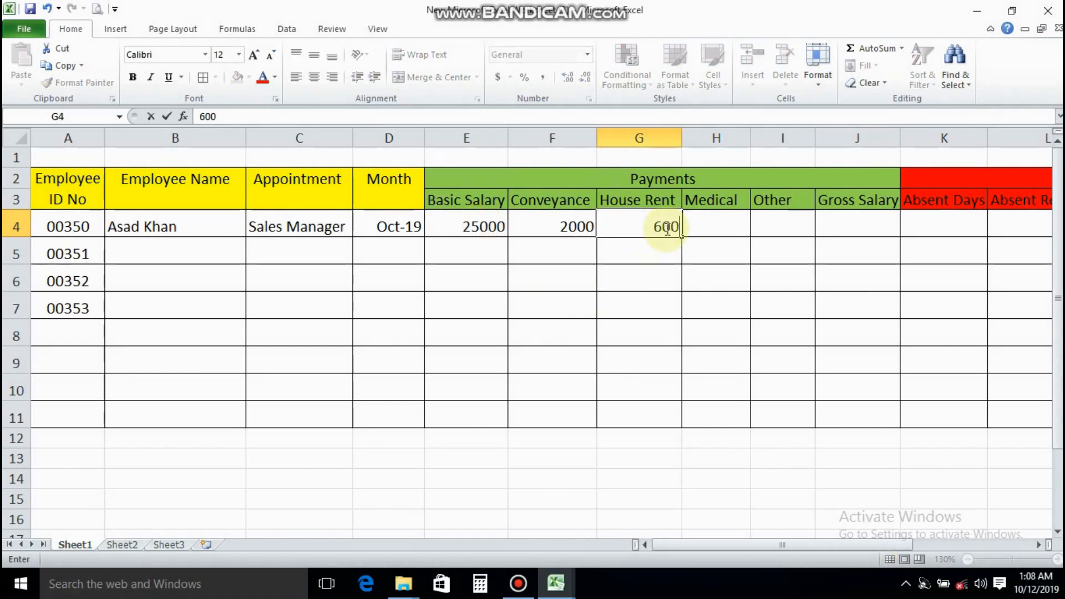
{"action": "type", "text": "000"}
{"action": "key", "text": "Tab"}
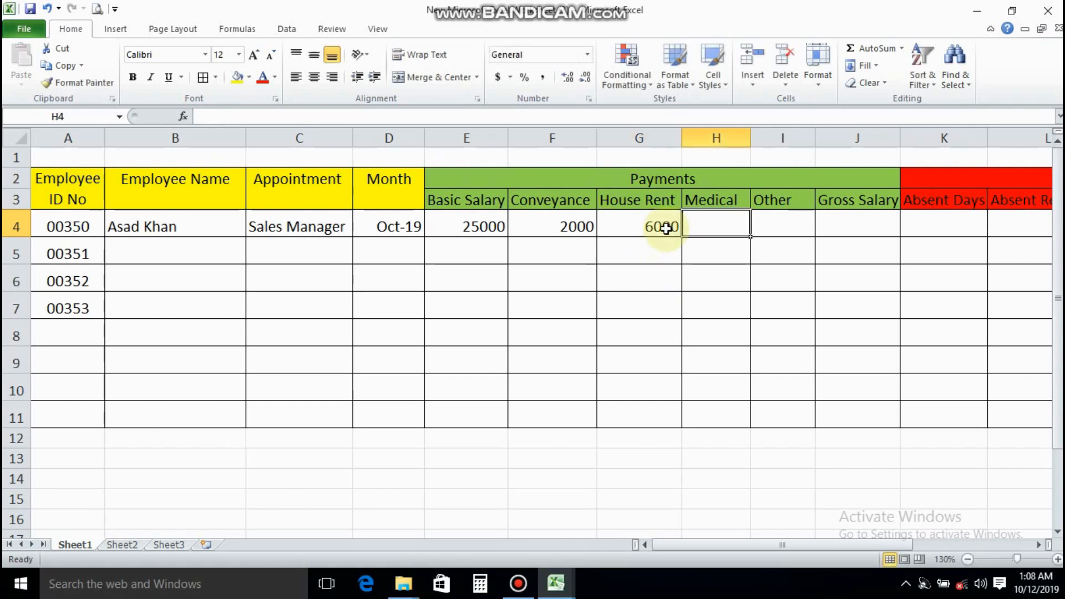
{"action": "type", "text": "500"}
{"action": "key", "text": "Tab"}
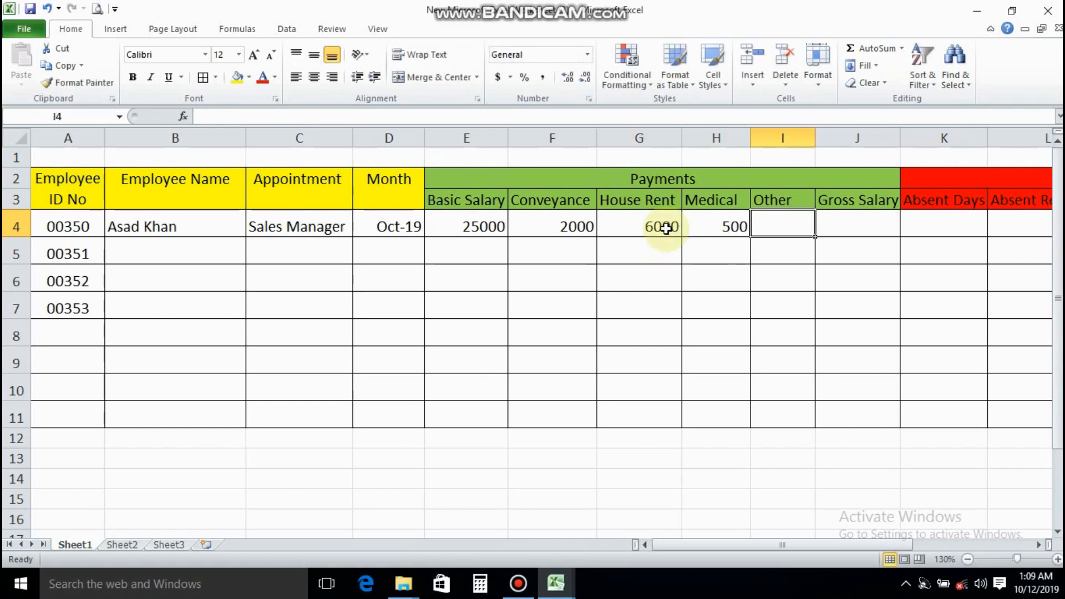
{"action": "type", "text": "0"}
{"action": "key", "text": "Tab"}
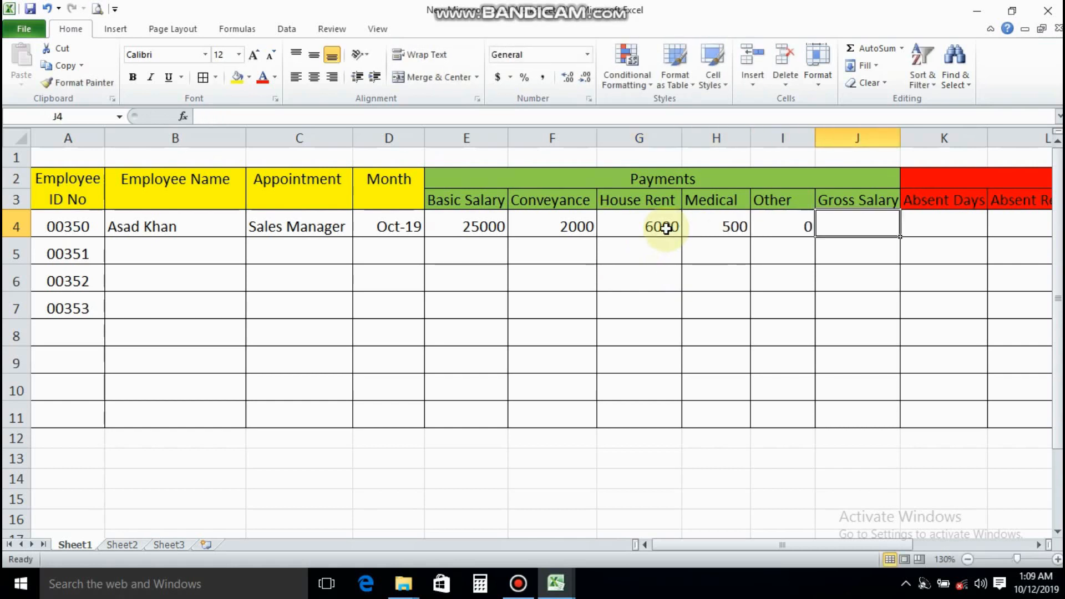
Calculate the first employee's gross salary in J4 with the formula =sum(E4:I4)
{"action": "type", "text": "=sum"}
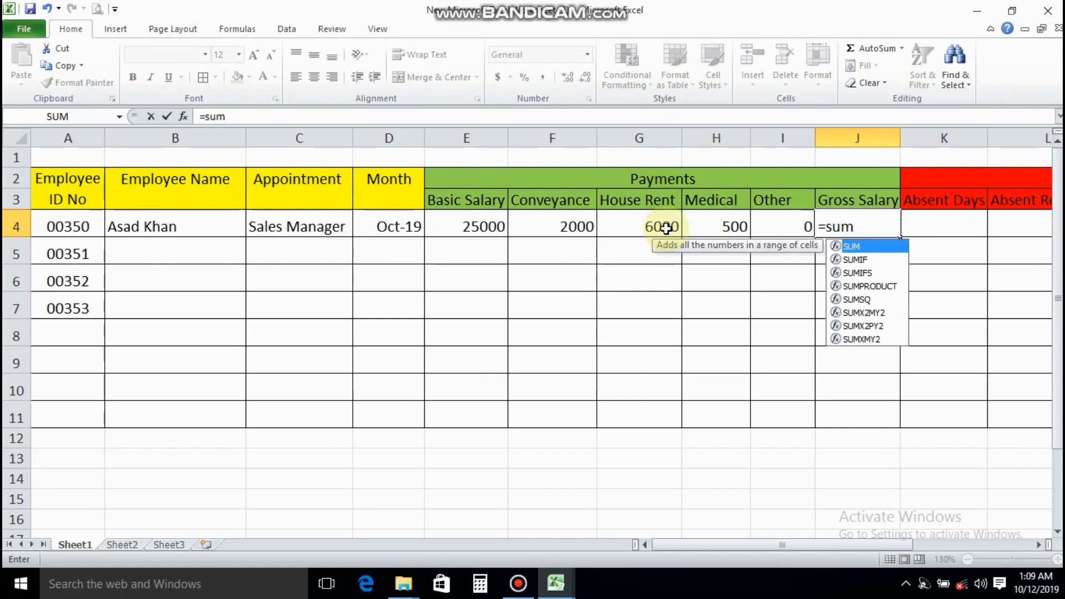
{"action": "type", "text": "("}
{"action": "left_click", "coordinate": [442, 225]}
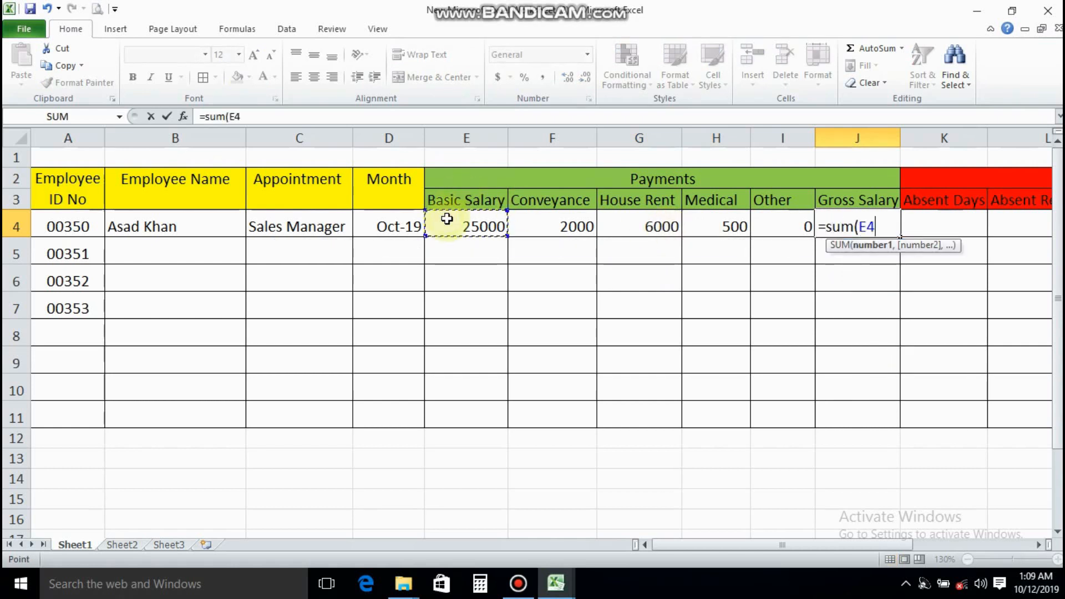
{"action": "key", "text": "F8"}
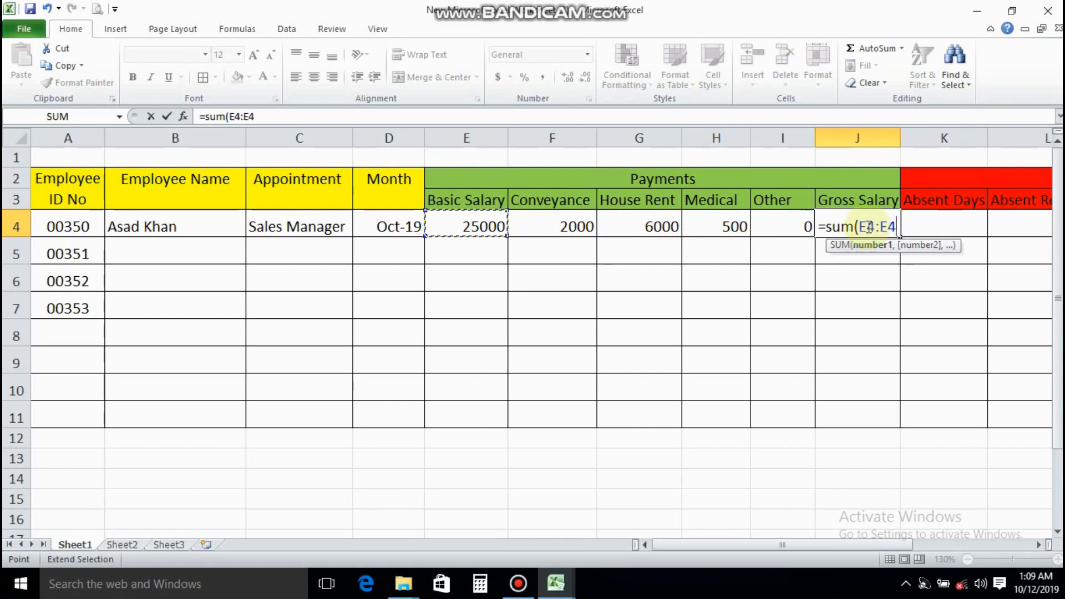
{"action": "left_click_drag", "start_coordinate": [499, 236], "coordinate": [714, 231]}
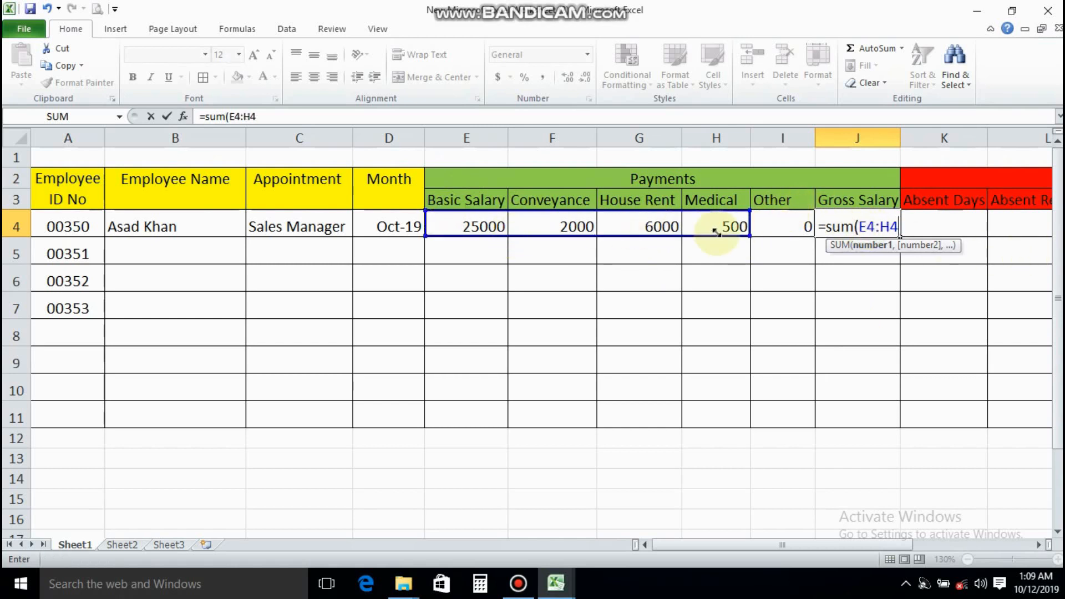
{"action": "left_click_drag", "start_coordinate": [808, 235], "coordinate": [809, 232]}
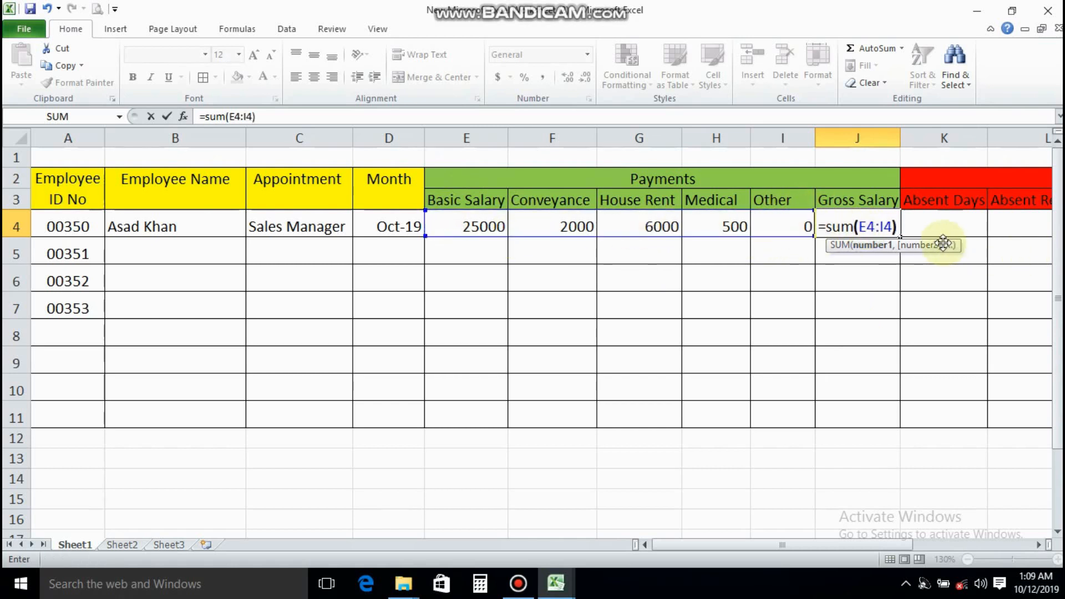
{"action": "key", "text": "Return"}
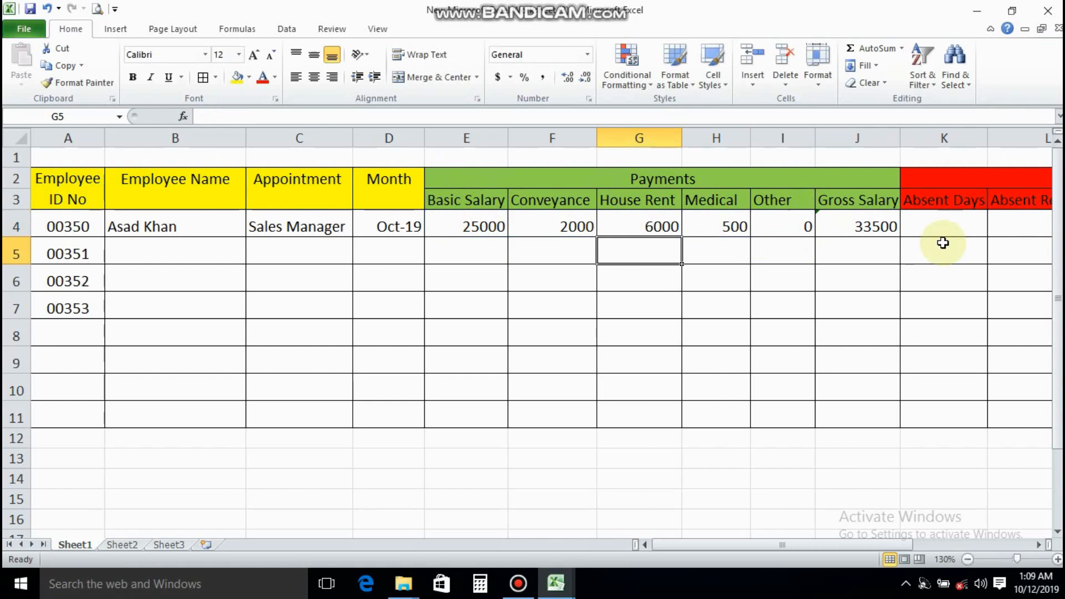
Fill the gross salary formula from J4 down through J11
{"action": "left_click", "coordinate": [878, 221]}
{"action": "left_click_drag", "start_coordinate": [899, 238], "coordinate": [884, 416]}
{"action": "left_click", "coordinate": [793, 254]}
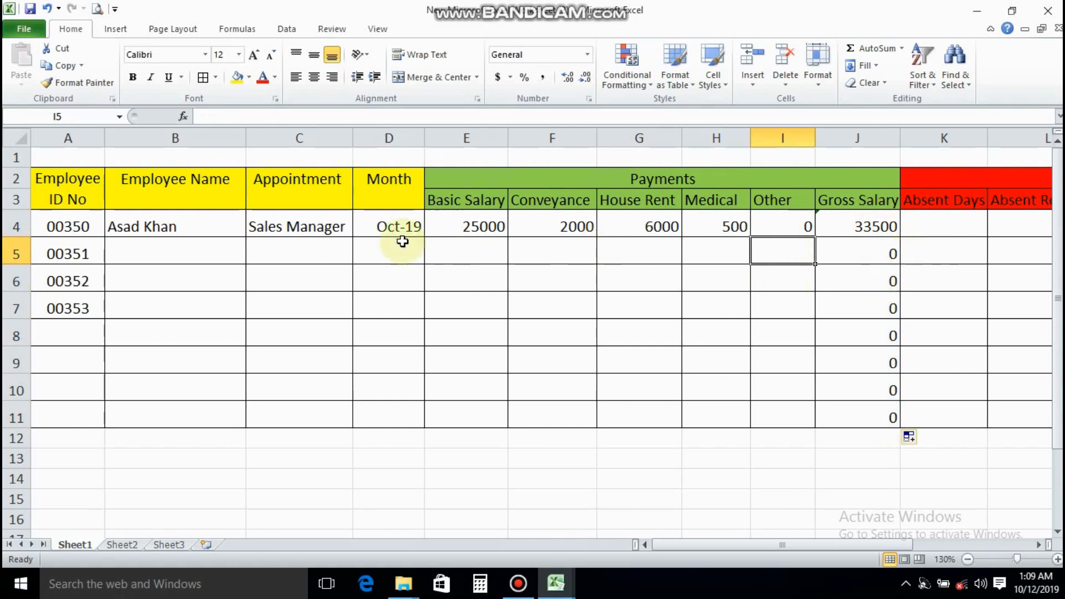
Format the payment cells E4:J11 as Currency with two decimal places and no symbol
{"action": "left_click_drag", "start_coordinate": [468, 224], "coordinate": [854, 420]}
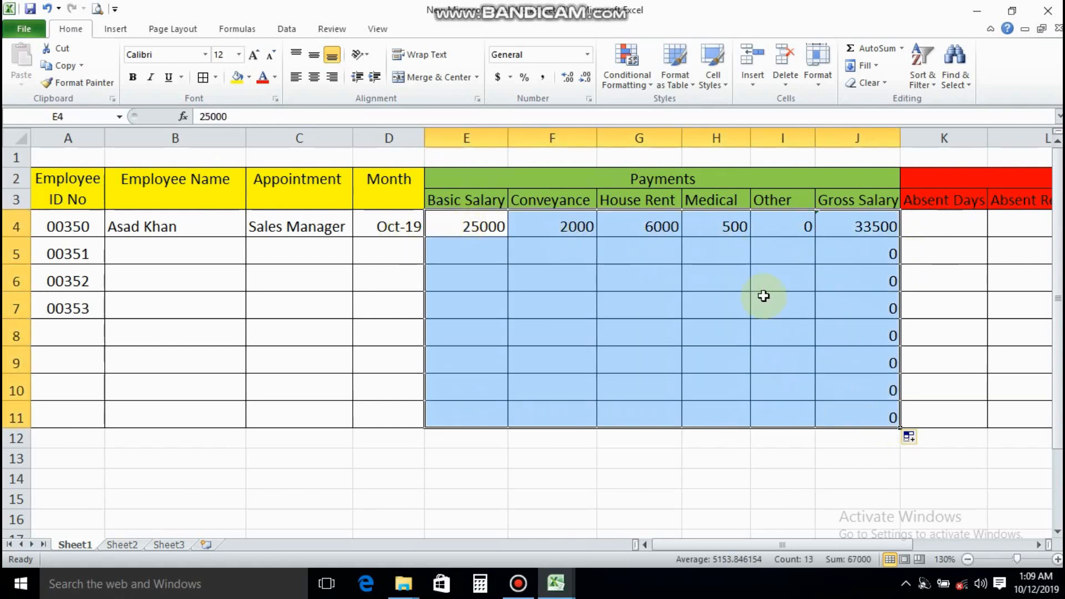
{"action": "right_click", "coordinate": [763, 294]}
{"action": "left_click", "coordinate": [815, 228]}
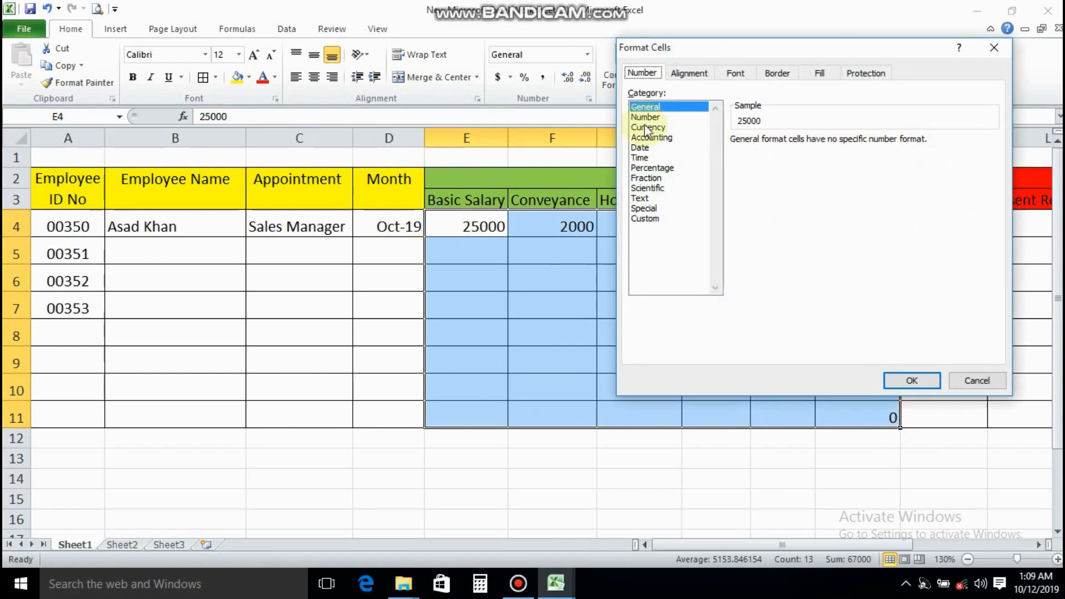
{"action": "left_click", "coordinate": [646, 118]}
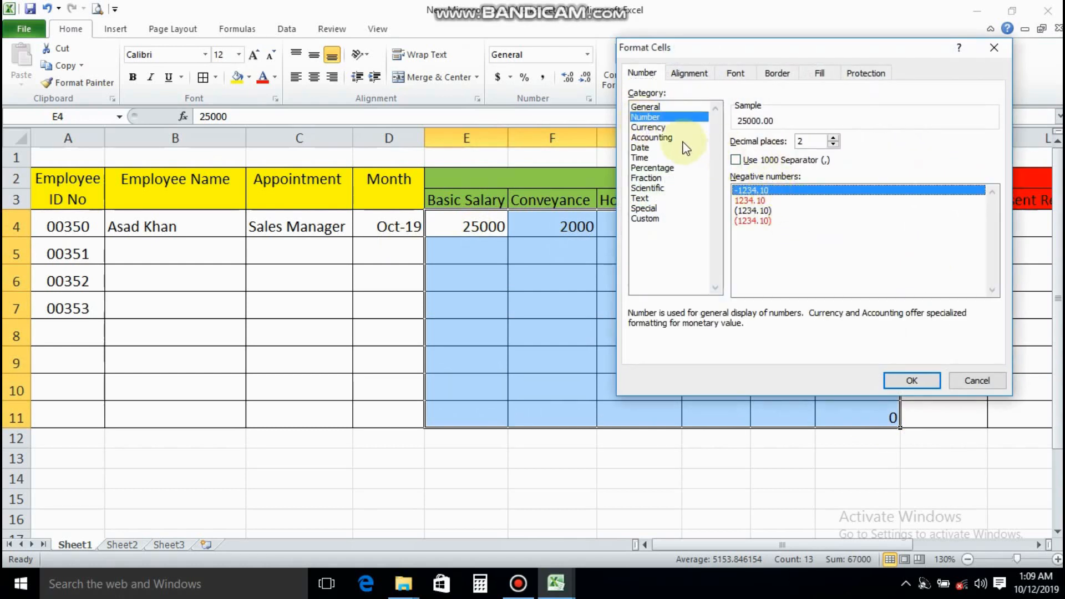
{"action": "left_click", "coordinate": [674, 127]}
{"action": "left_click", "coordinate": [800, 161]}
{"action": "left_click", "coordinate": [783, 173]}
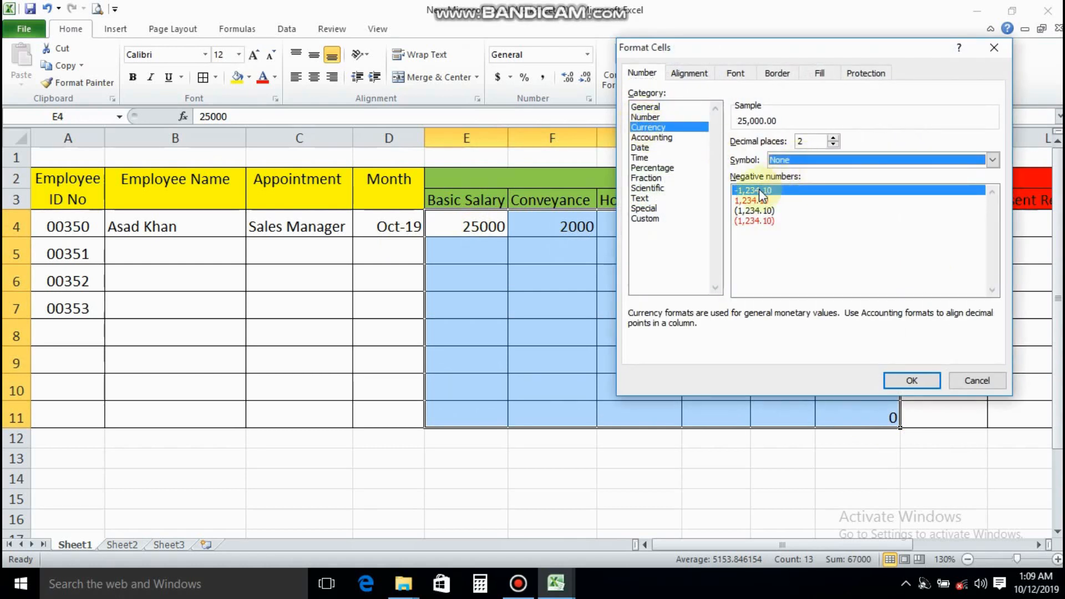
{"action": "left_click", "coordinate": [912, 381]}
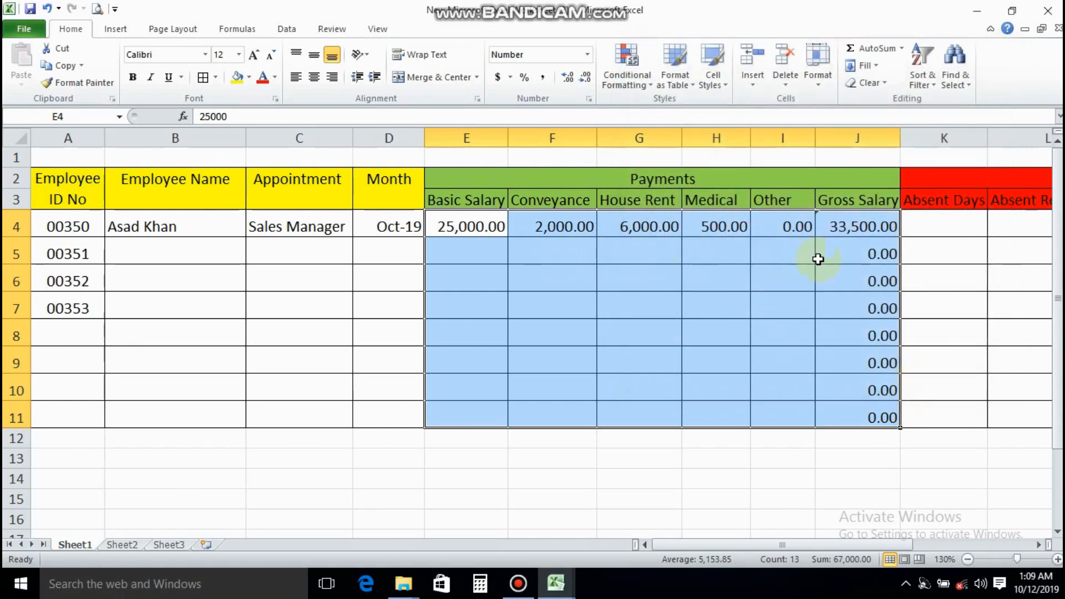
{"action": "left_click", "coordinate": [751, 314]}
Enter 5 absent days for the first employee in K4 and centre the Absent Days cells K4:K11
{"action": "left_click_drag", "start_coordinate": [880, 545], "coordinate": [941, 545]}
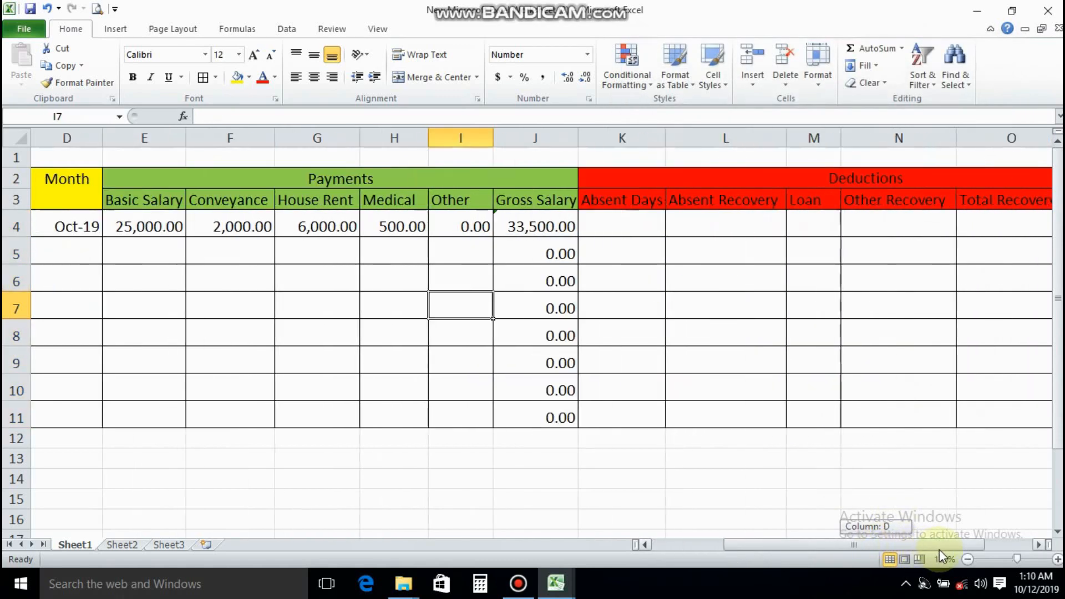
{"action": "left_click", "coordinate": [632, 225]}
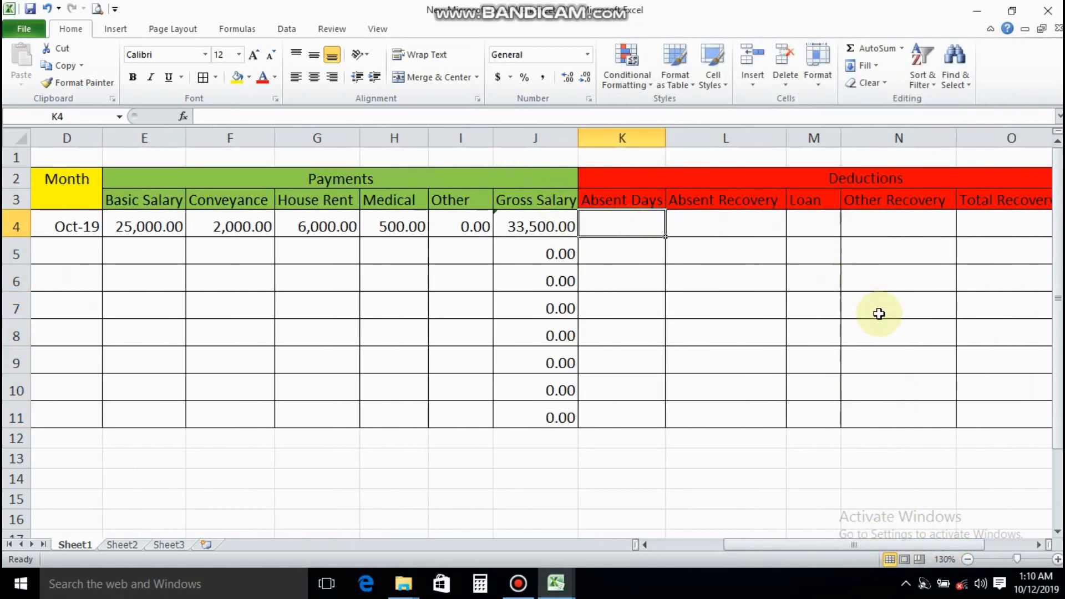
{"action": "type", "text": "2"}
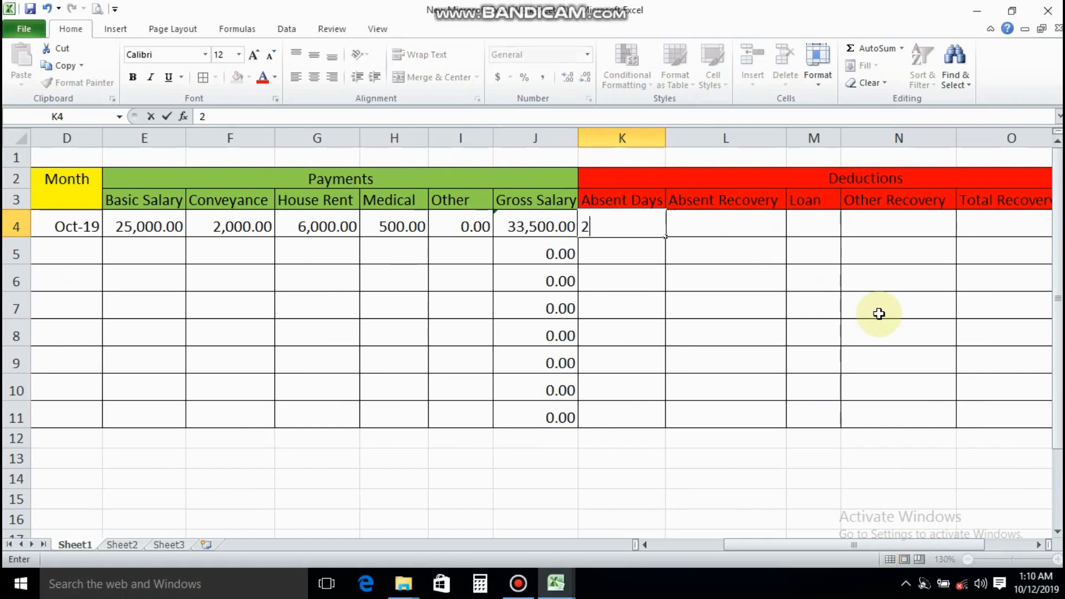
{"action": "key", "text": "Tab"}
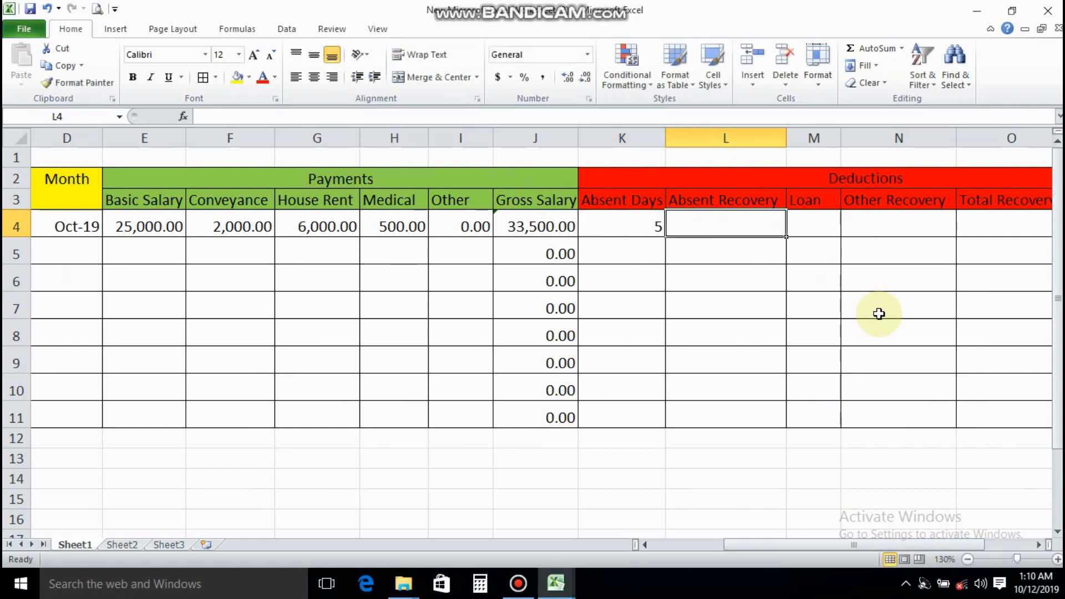
{"action": "left_click_drag", "start_coordinate": [641, 228], "coordinate": [621, 416]}
{"action": "left_click", "coordinate": [314, 76]}
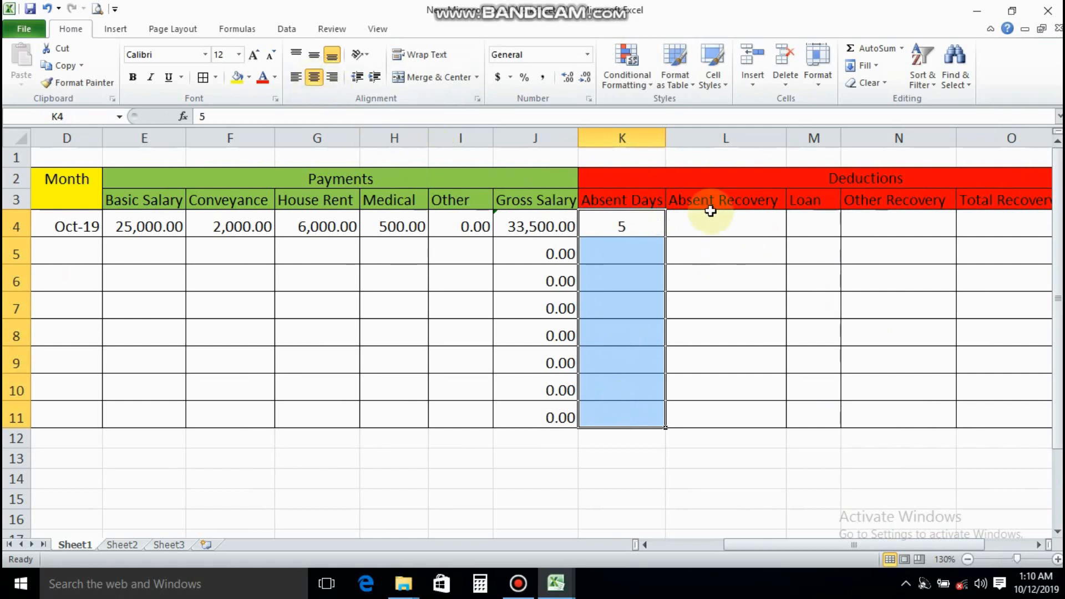
Calculate the first employee's absent recovery in L4 with the formula =J4/30*K4
{"action": "left_click", "coordinate": [709, 218]}
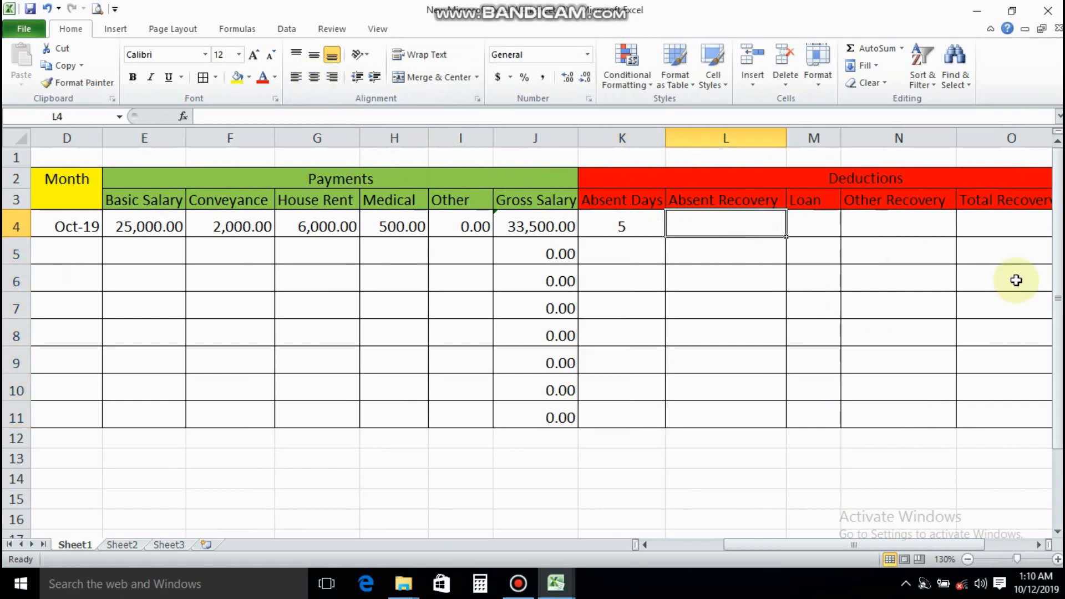
{"action": "type", "text": "="}
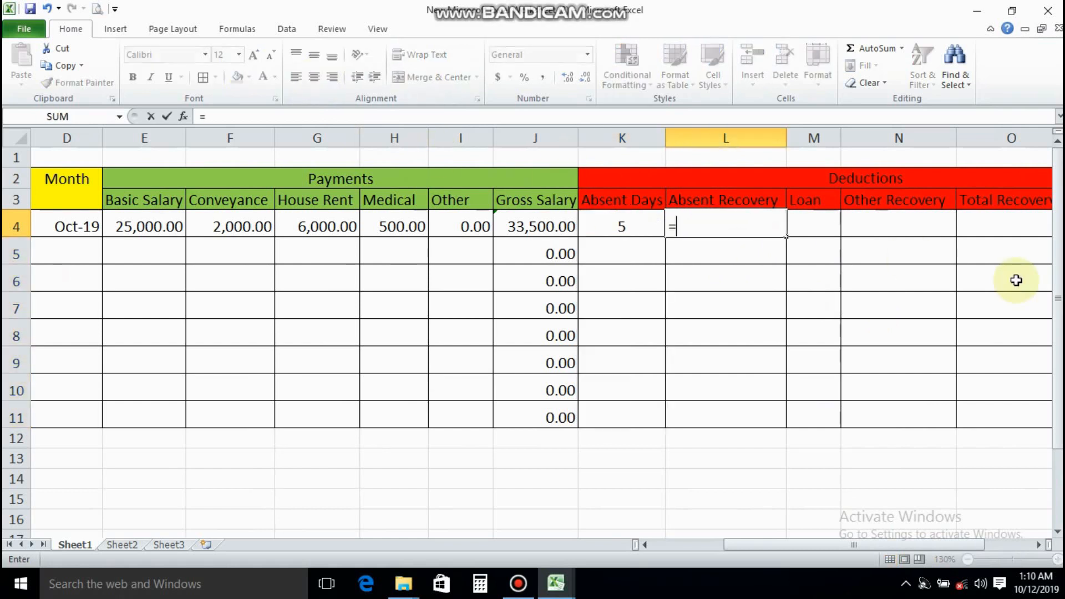
{"action": "left_click", "coordinate": [546, 225]}
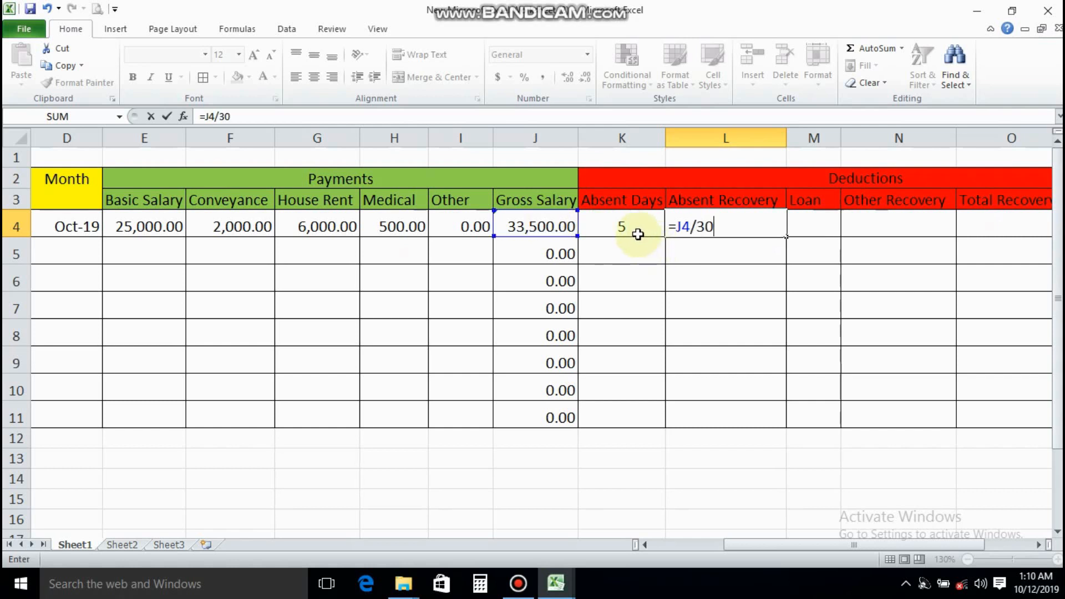
{"action": "left_click", "coordinate": [618, 222]}
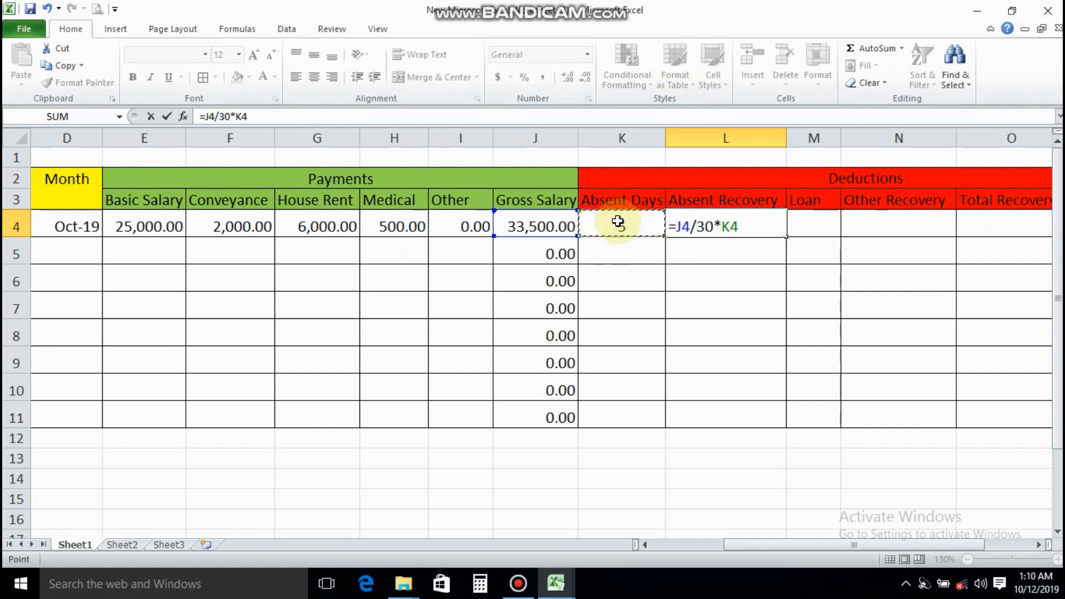
{"action": "key", "text": "Return"}
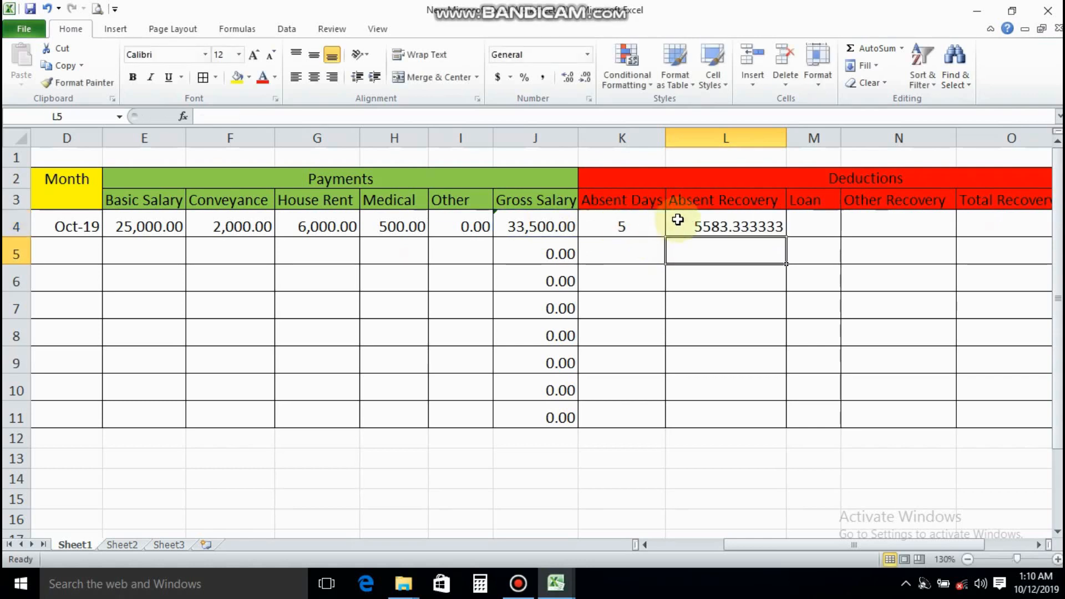
Format the Absent Recovery cells L4:L11 as Currency with two decimal places and no symbol
{"action": "left_click_drag", "start_coordinate": [680, 218], "coordinate": [696, 413]}
{"action": "right_click", "coordinate": [697, 360]}
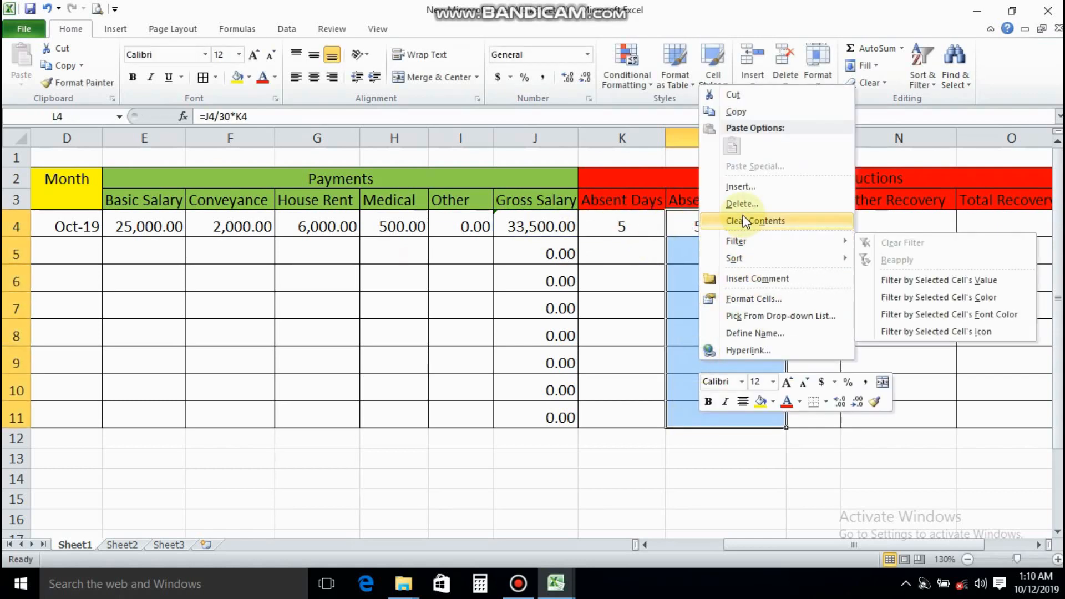
{"action": "left_click", "coordinate": [741, 294]}
{"action": "left_click", "coordinate": [573, 198]}
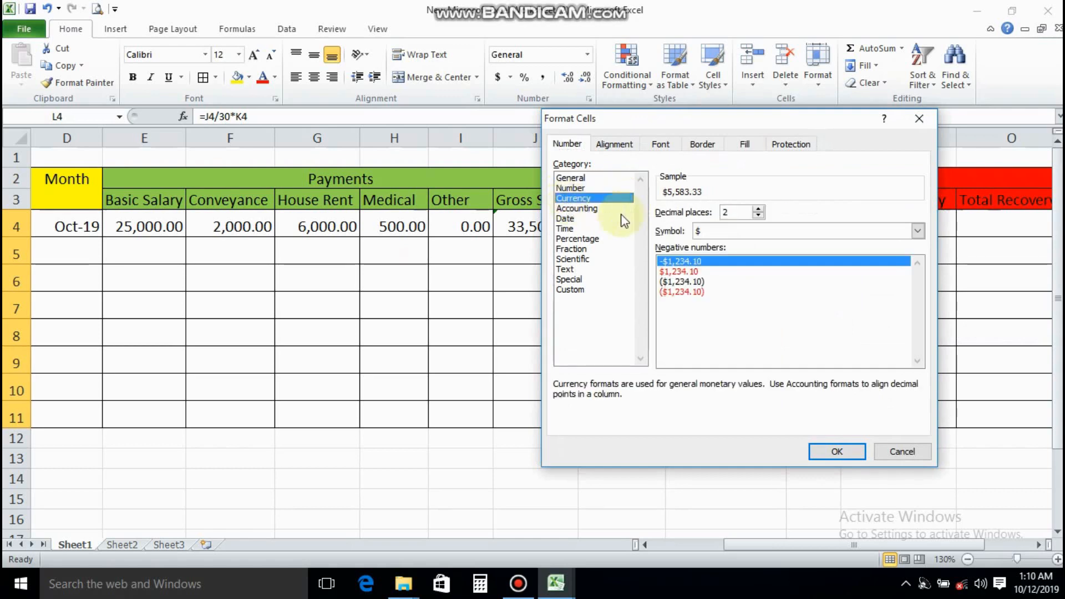
{"action": "left_click", "coordinate": [699, 232]}
{"action": "left_click", "coordinate": [703, 244]}
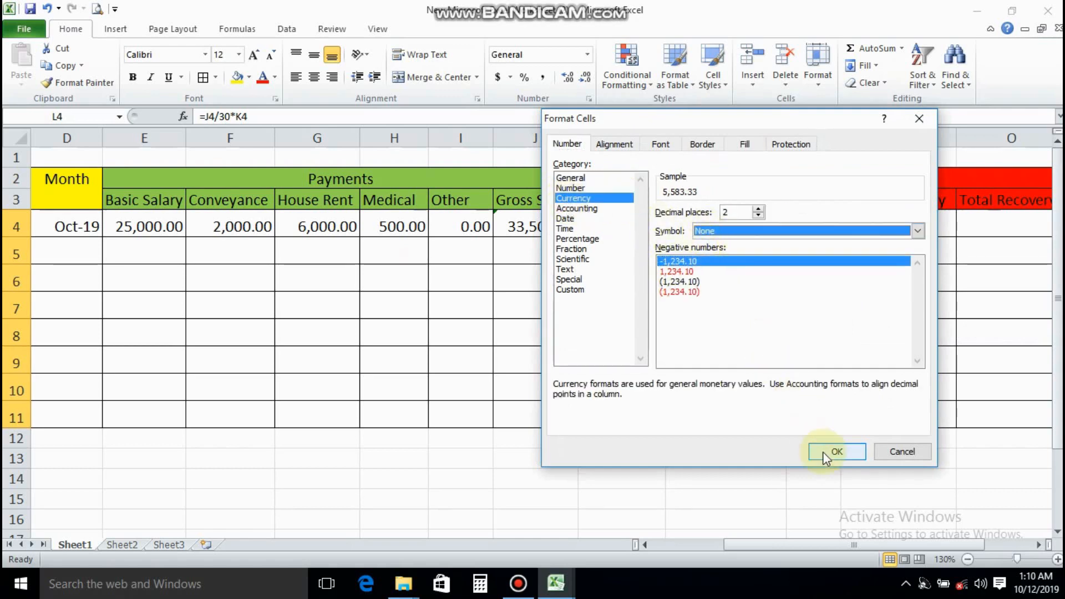
{"action": "left_click", "coordinate": [837, 451]}
{"action": "left_click", "coordinate": [738, 266]}
Test the absent recovery formula by changing the first employee's absent days in K4 to 3 and finally to 2
{"action": "left_click", "coordinate": [614, 223]}
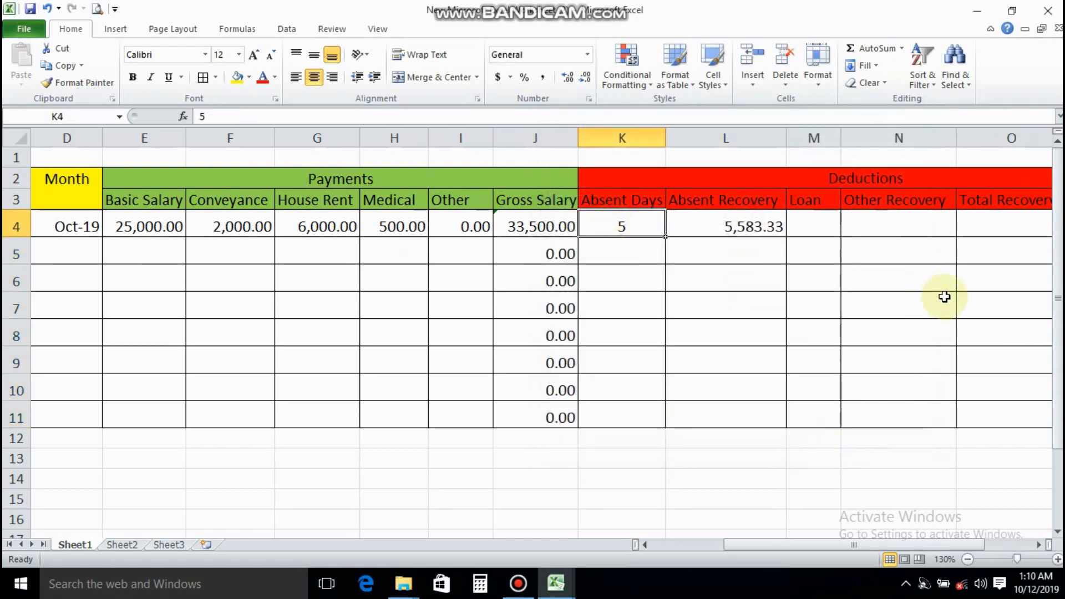
{"action": "type", "text": "3"}
{"action": "key", "text": "Tab"}
{"action": "key", "text": "Left"}
{"action": "type", "text": "2"}
{"action": "key", "text": "Tab"}
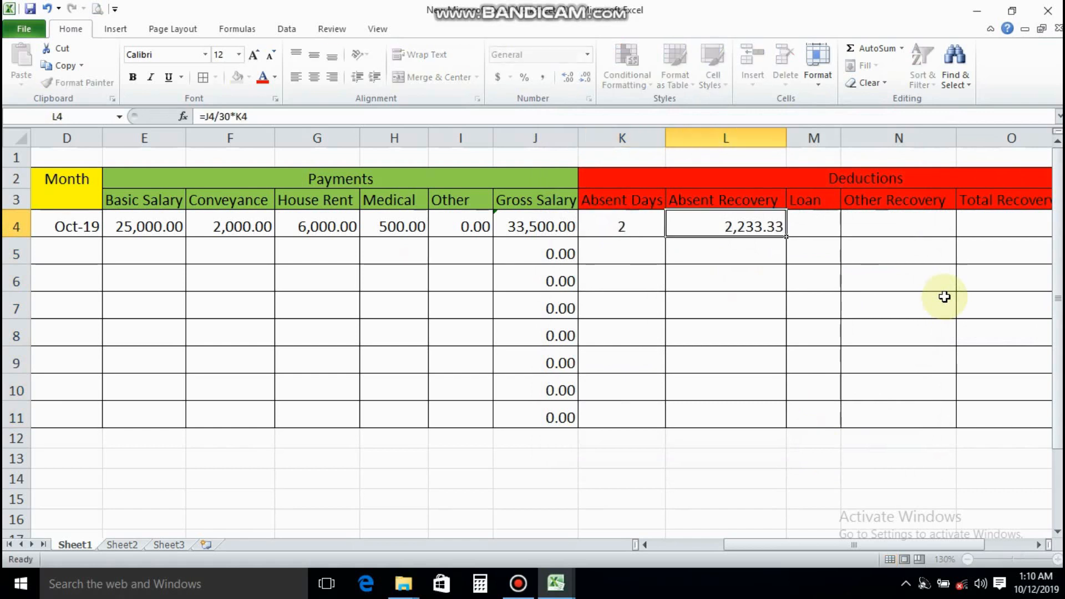
{"action": "key", "text": "Left"}
Review the absent recovery formula in L4 and fill it down through L11
{"action": "left_click", "coordinate": [701, 223]}
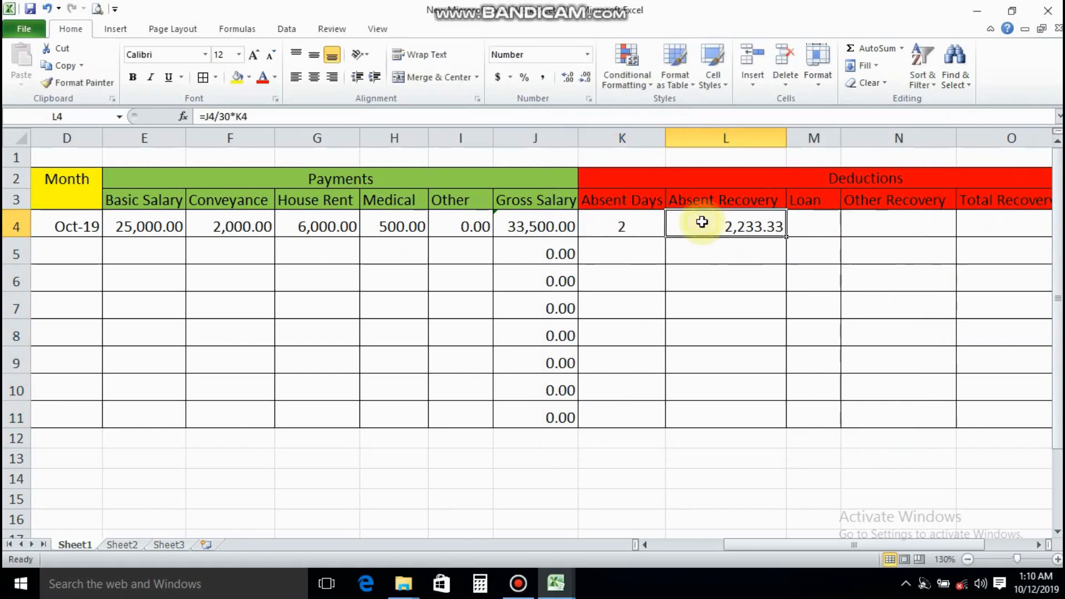
{"action": "left_click_drag", "start_coordinate": [252, 116], "coordinate": [201, 117]}
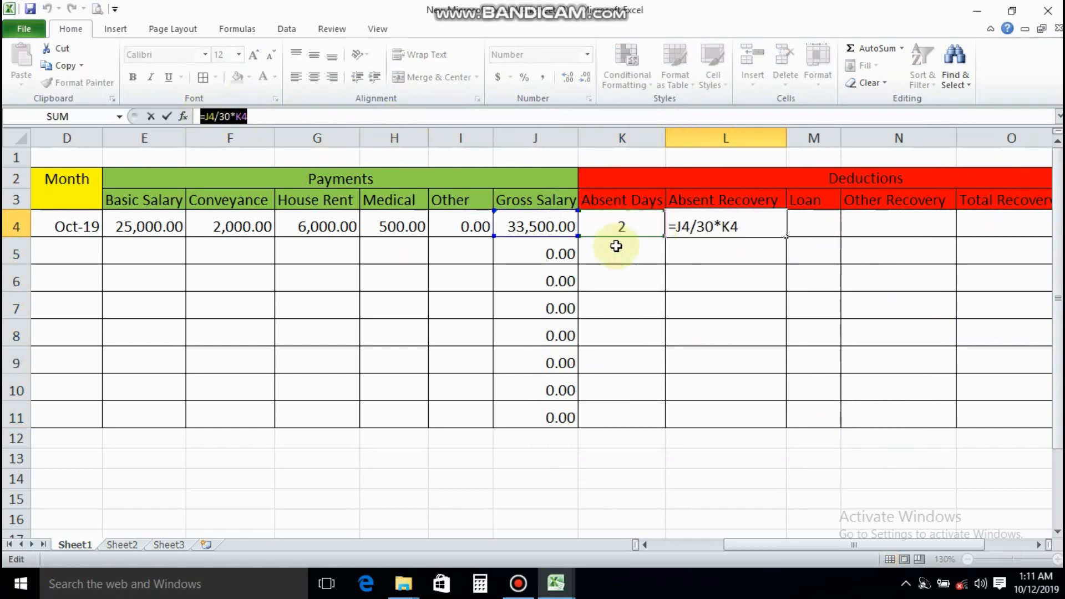
{"action": "left_click", "coordinate": [616, 251]}
{"action": "key", "text": "Escape"}
{"action": "left_click", "coordinate": [631, 251]}
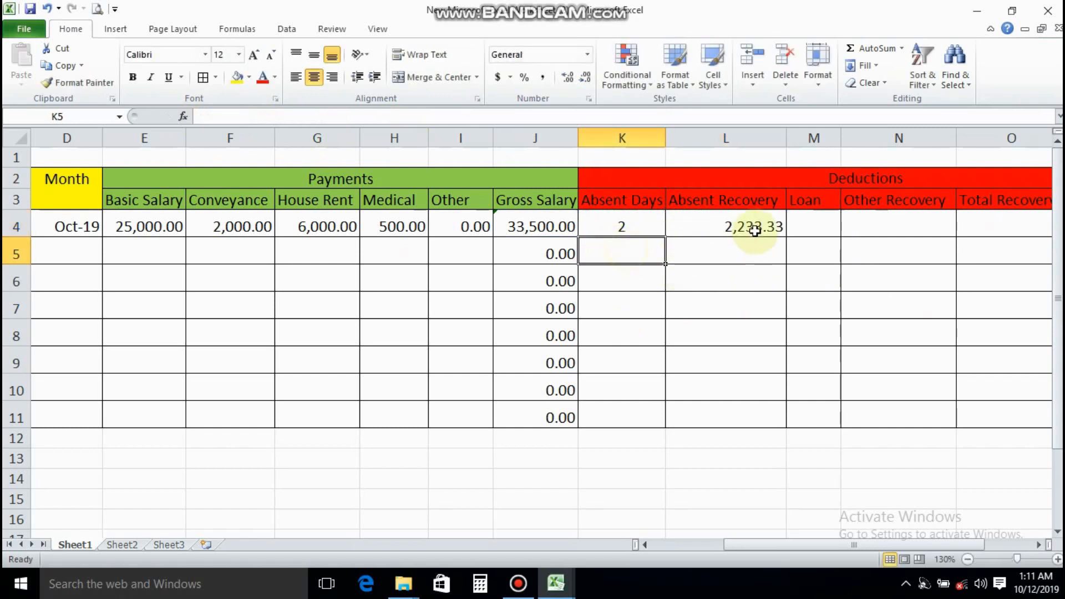
{"action": "left_click", "coordinate": [754, 231]}
{"action": "left_click_drag", "start_coordinate": [788, 236], "coordinate": [768, 416]}
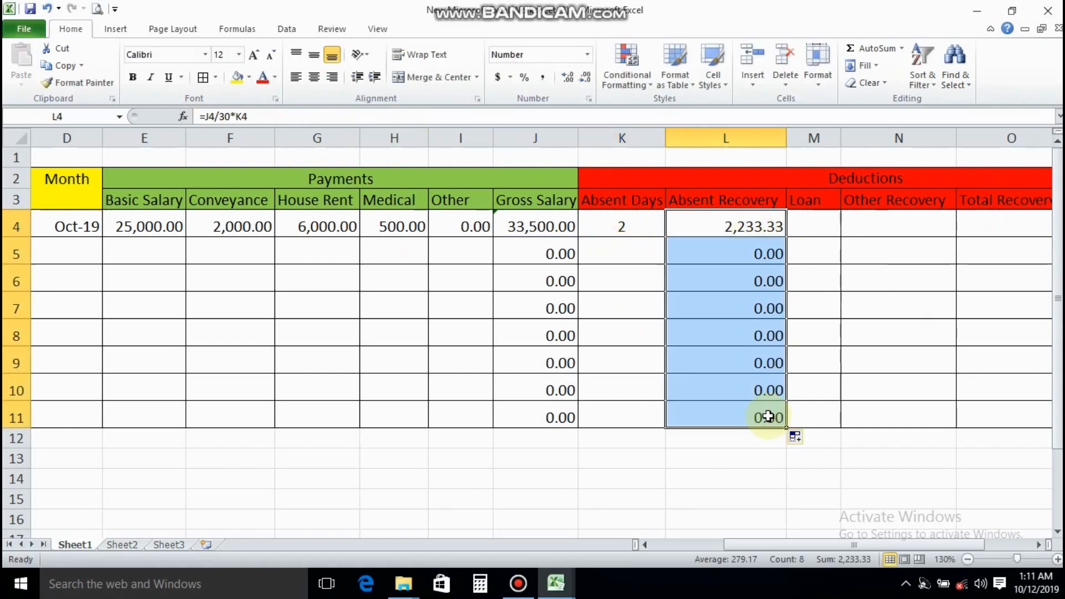
Enter the remaining absent days in K5:K11 as 3, 5, 0, 2, 6, 7 and 0
{"action": "left_click", "coordinate": [638, 248]}
{"action": "type", "text": "3"}
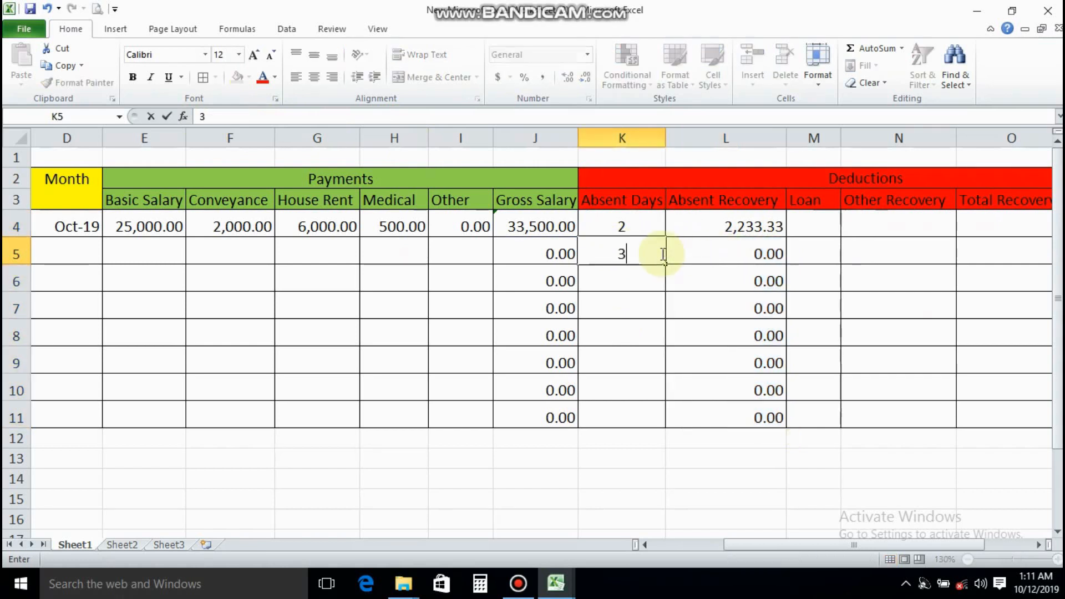
{"action": "key", "text": "Return"}
{"action": "type", "text": "5"}
{"action": "key", "text": "Return"}
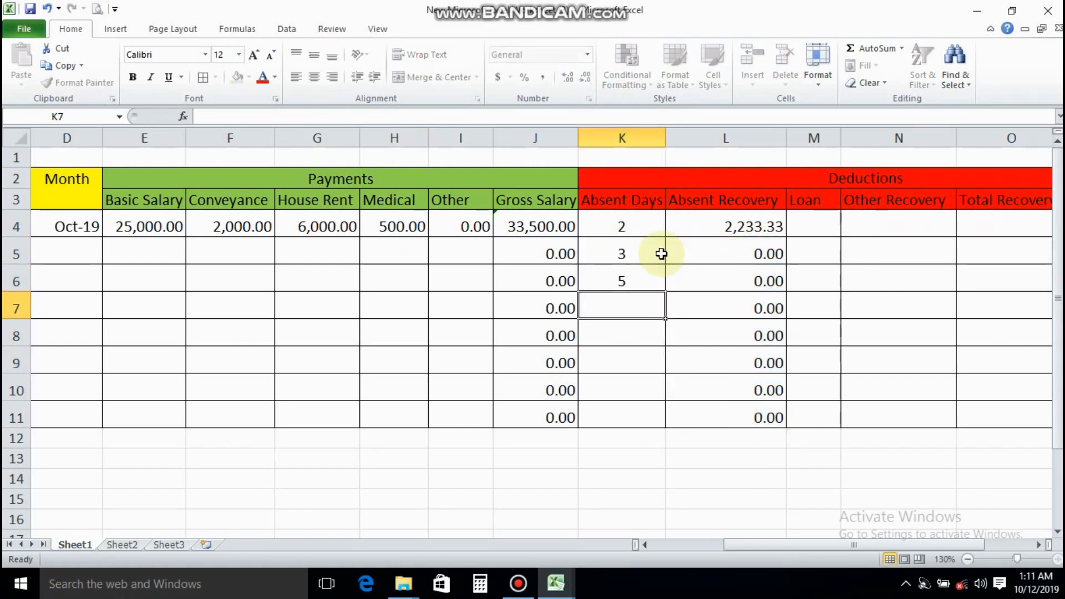
{"action": "type", "text": "0"}
{"action": "key", "text": "Return"}
{"action": "type", "text": "2"}
{"action": "key", "text": "Return"}
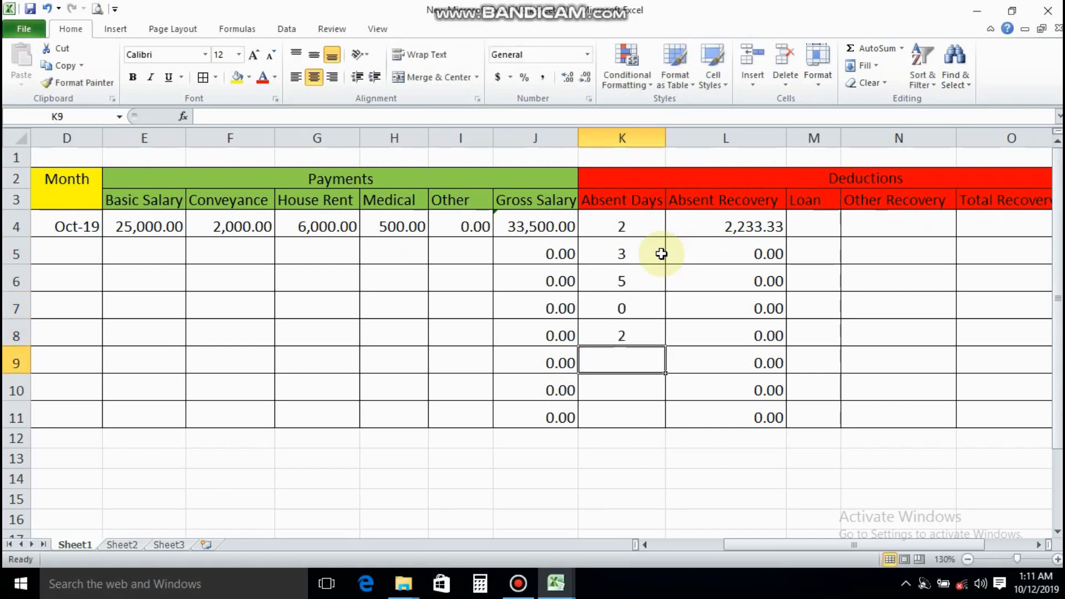
{"action": "type", "text": "6"}
{"action": "key", "text": "Return"}
{"action": "type", "text": "7"}
{"action": "key", "text": "Return"}
{"action": "type", "text": "0"}
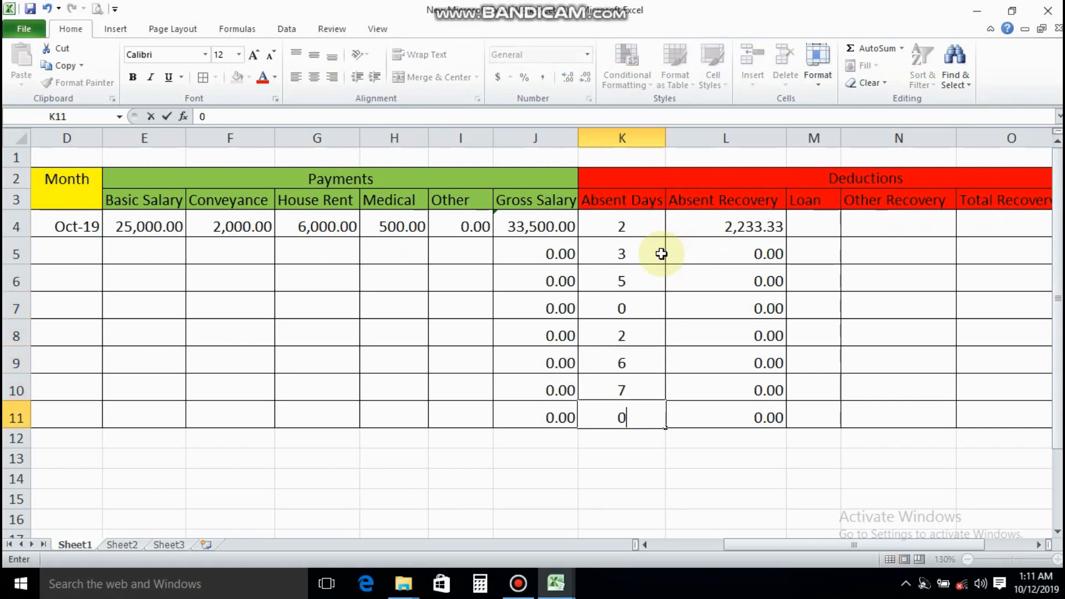
{"action": "left_click", "coordinate": [661, 253]}
{"action": "key", "text": "Up"}
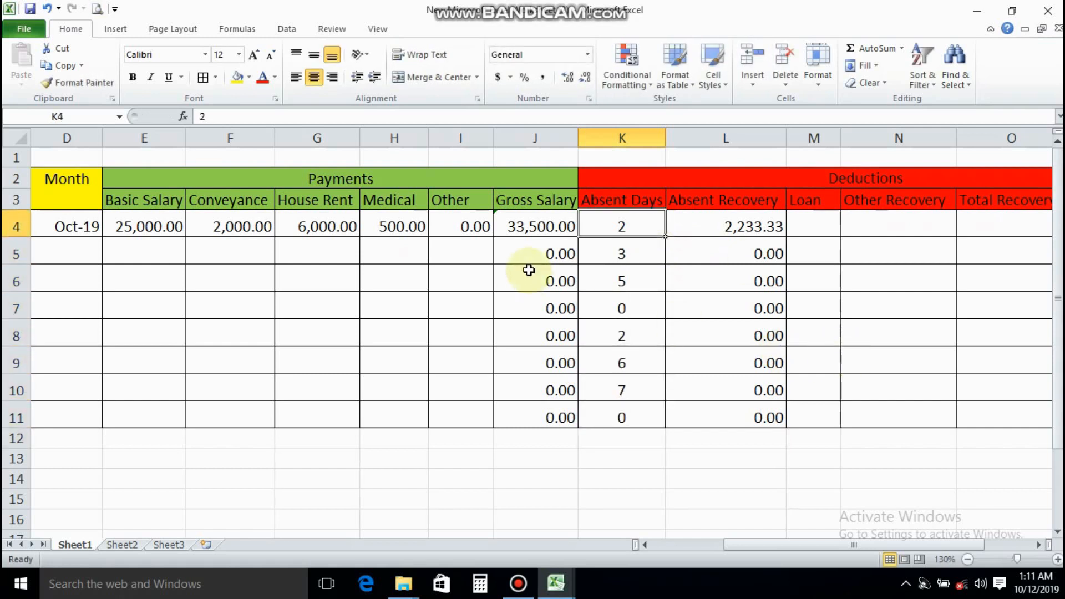
Enter the loan deductions in M4:M11 as 3000, 2000, 2000, 0, 3000, 0, 0 and 2000
{"action": "left_click", "coordinate": [818, 232]}
{"action": "type", "text": "30"}
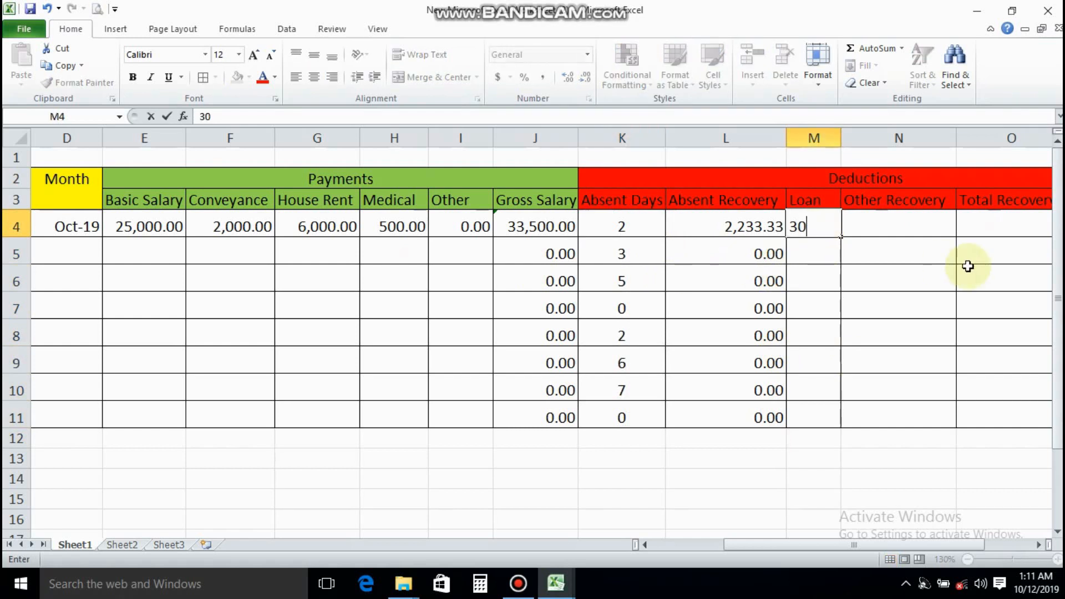
{"action": "type", "text": "00"}
{"action": "key", "text": "Return"}
{"action": "type", "text": "2000"}
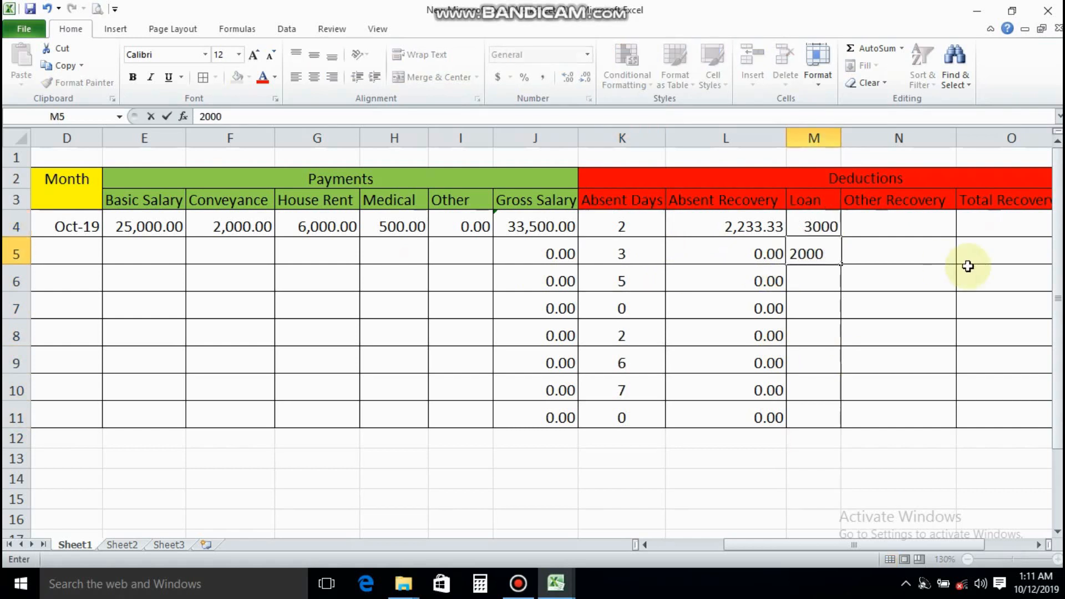
{"action": "key", "text": "Return"}
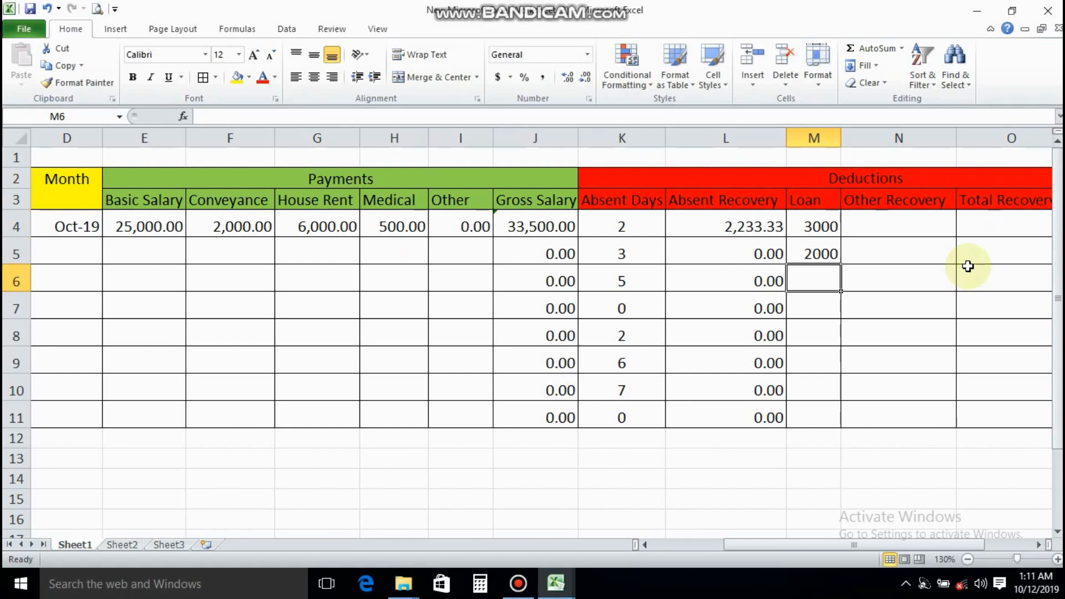
{"action": "type", "text": "2000"}
{"action": "key", "text": "Return"}
{"action": "type", "text": "0"}
{"action": "key", "text": "Return"}
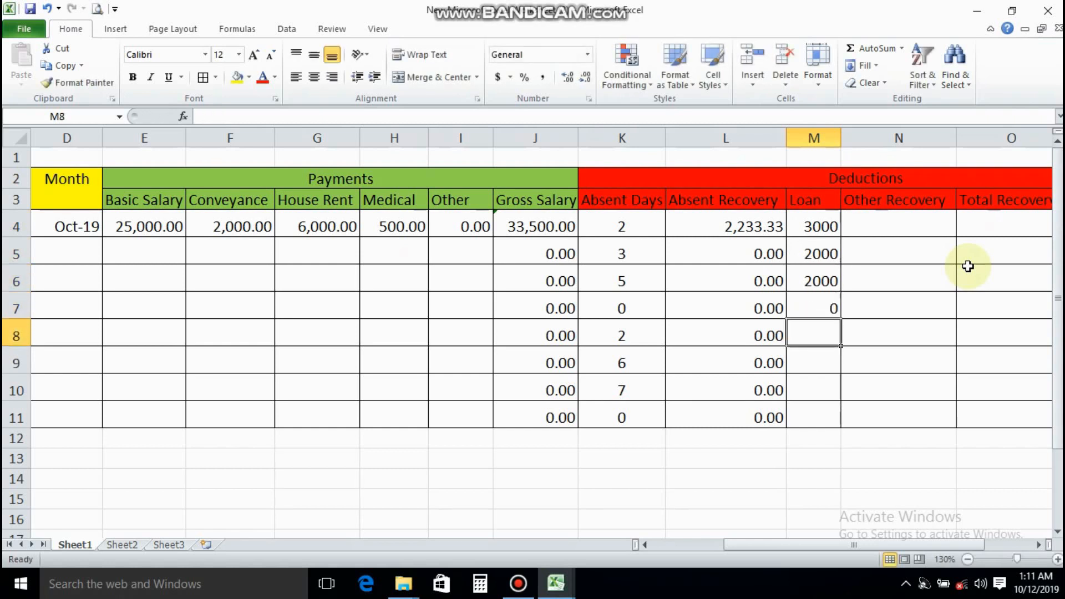
{"action": "type", "text": "3000"}
{"action": "key", "text": "Return"}
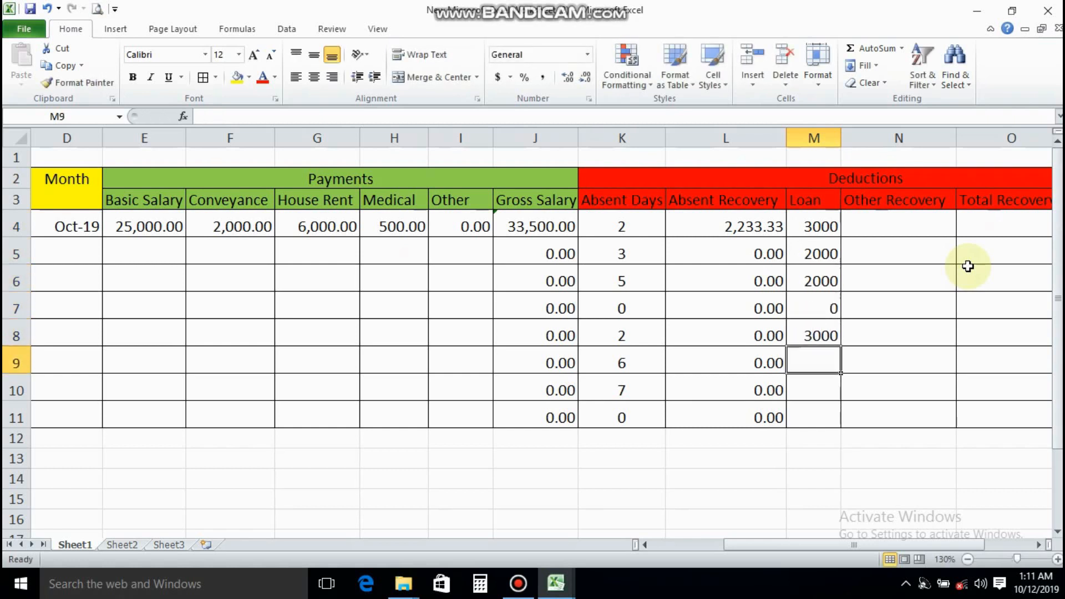
{"action": "type", "text": "0"}
{"action": "key", "text": "Return"}
{"action": "type", "text": "0"}
{"action": "key", "text": "Return"}
{"action": "type", "text": "200"}
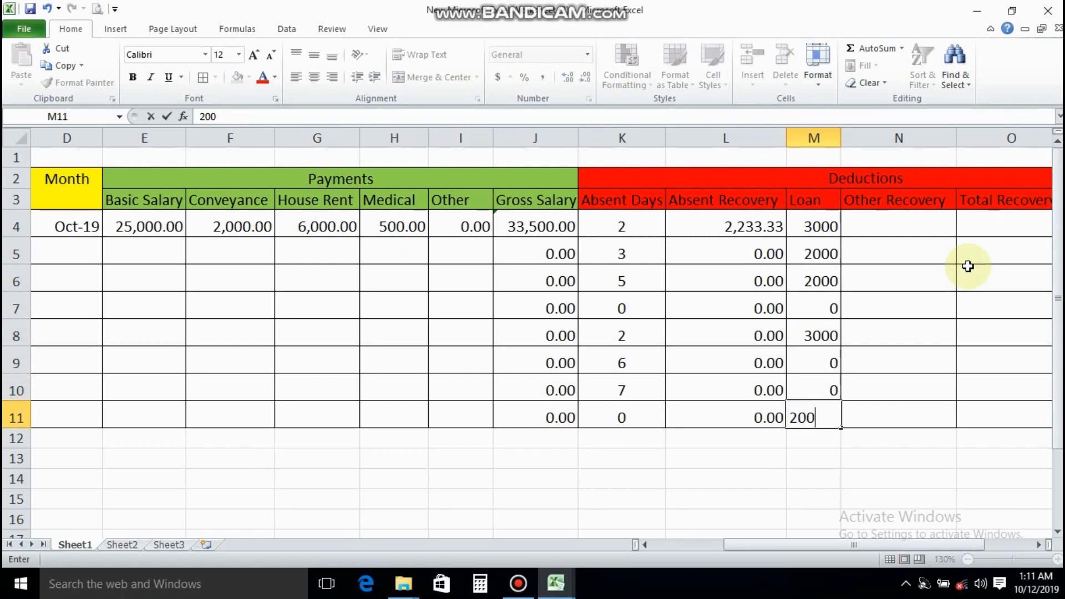
{"action": "type", "text": "0"}
{"action": "key", "text": "Tab"}
Enter the other recovery amounts in N4:N11 as 100, 500, 200, 0, 0, 350, 200 and 0
{"action": "left_click", "coordinate": [899, 225]}
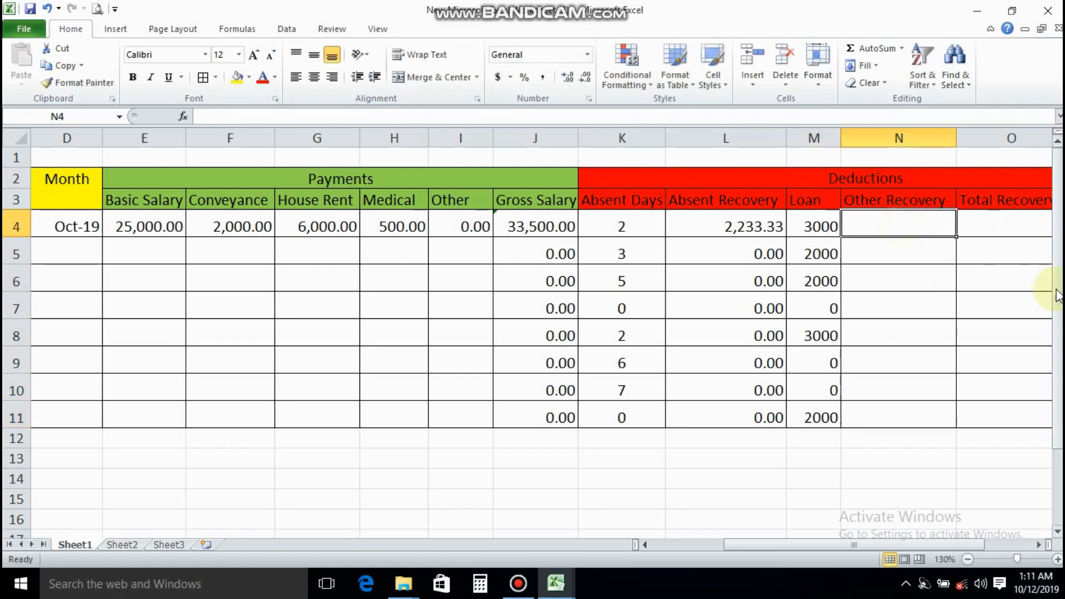
{"action": "type", "text": "100"}
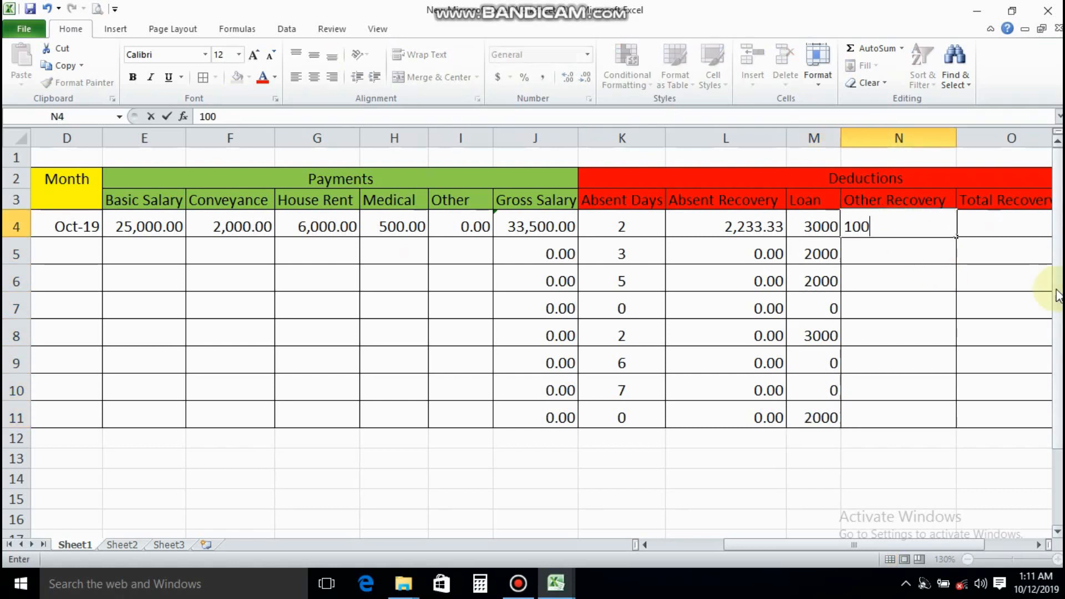
{"action": "key", "text": "Return"}
{"action": "type", "text": "500"}
{"action": "key", "text": "Return"}
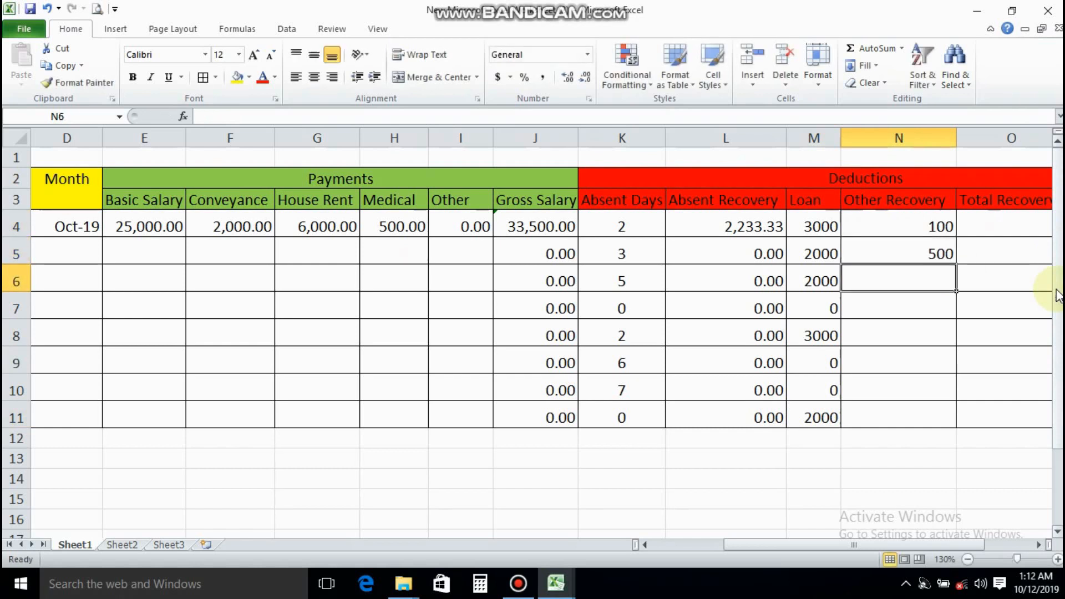
{"action": "type", "text": "200"}
{"action": "key", "text": "Return"}
{"action": "type", "text": "0"}
{"action": "key", "text": "Return"}
{"action": "type", "text": "0"}
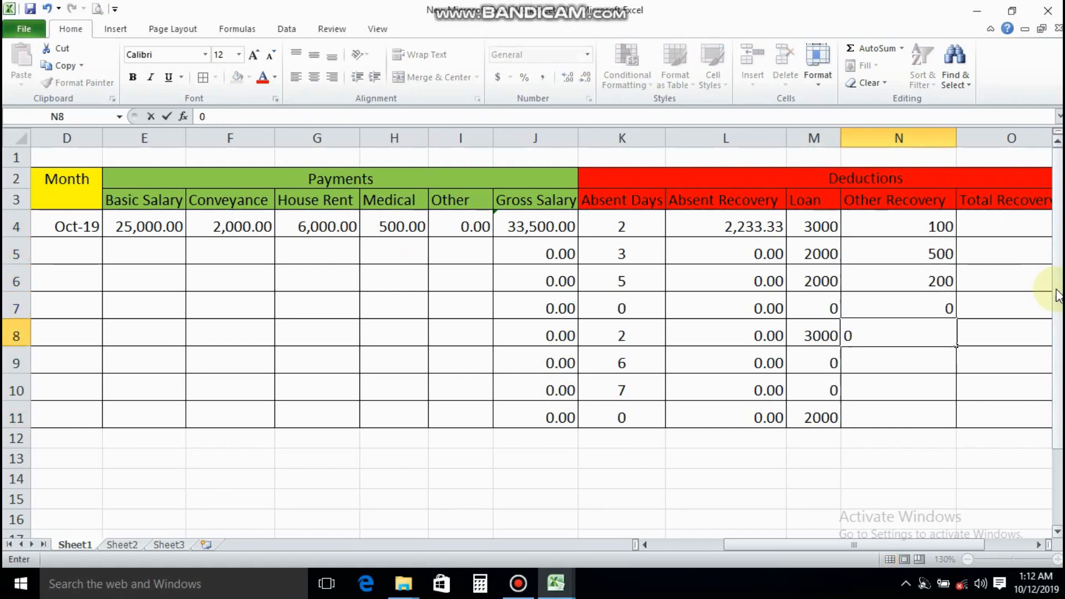
{"action": "key", "text": "Return"}
{"action": "type", "text": "350"}
{"action": "key", "text": "Return"}
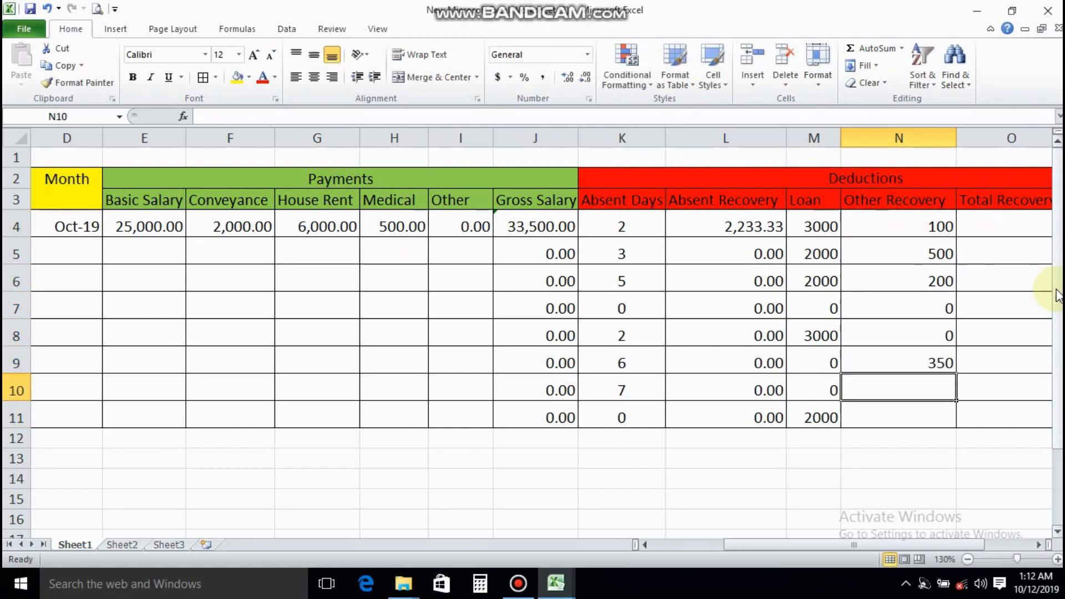
{"action": "type", "text": "200"}
{"action": "key", "text": "Return"}
{"action": "type", "text": "0"}
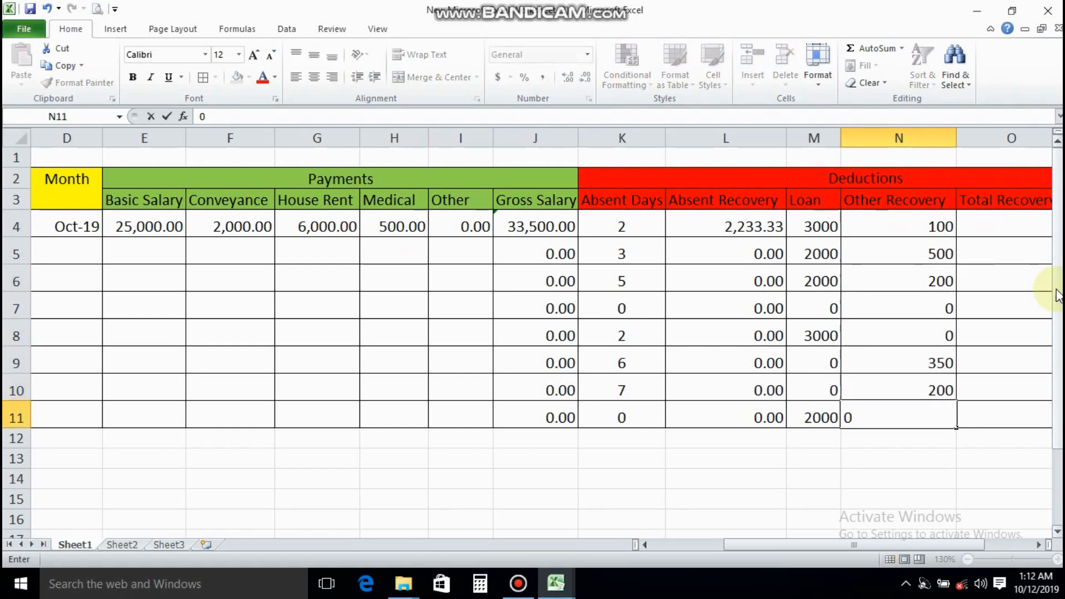
{"action": "key", "text": "Up"}
Calculate the total recovery in O4 with the formula =SUM(L4:N4)
{"action": "left_click_drag", "start_coordinate": [955, 544], "coordinate": [1003, 546]}
{"action": "left_click", "coordinate": [879, 233]}
{"action": "type", "text": "="}
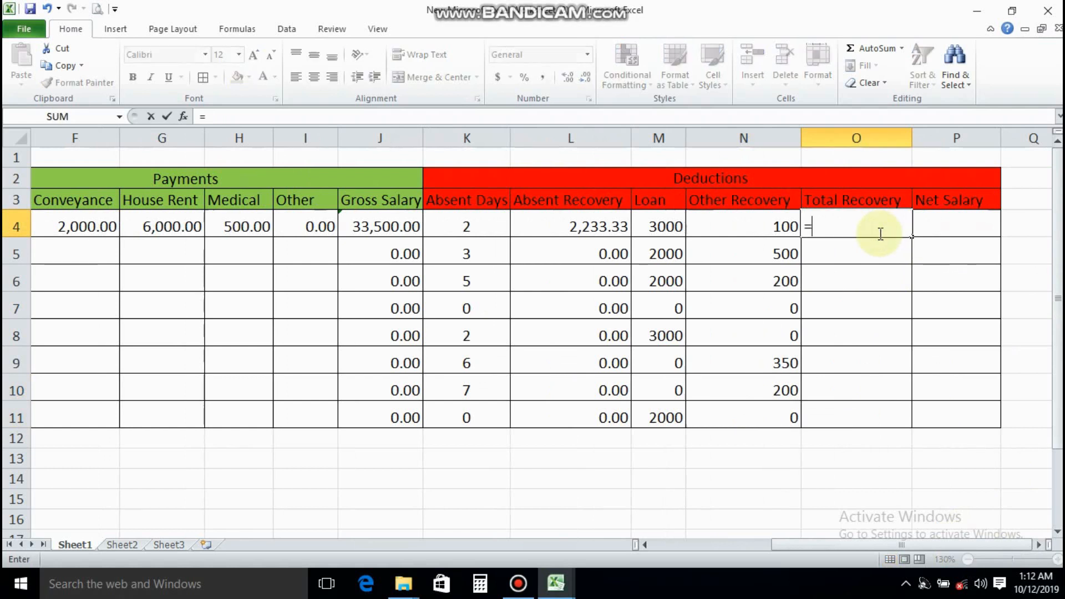
{"action": "type", "text": "sum"}
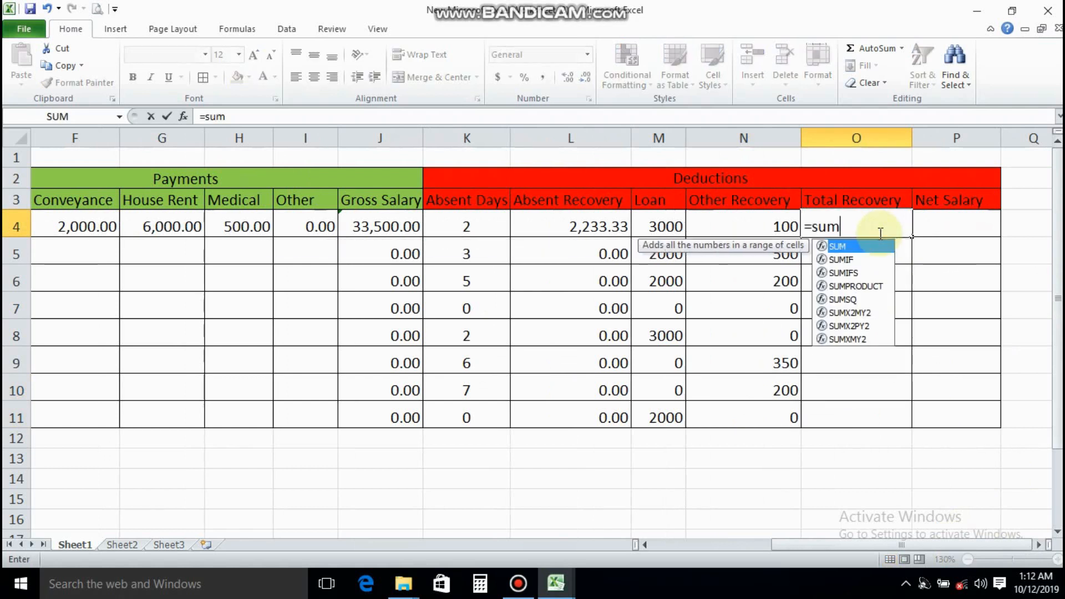
{"action": "type", "text": "("}
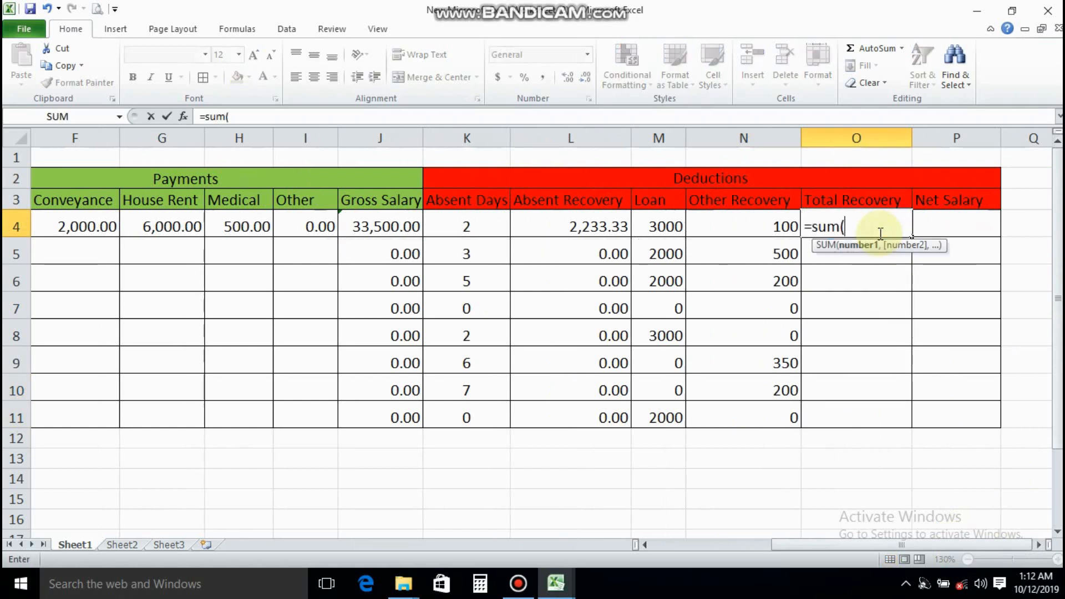
{"action": "left_click", "coordinate": [571, 222]}
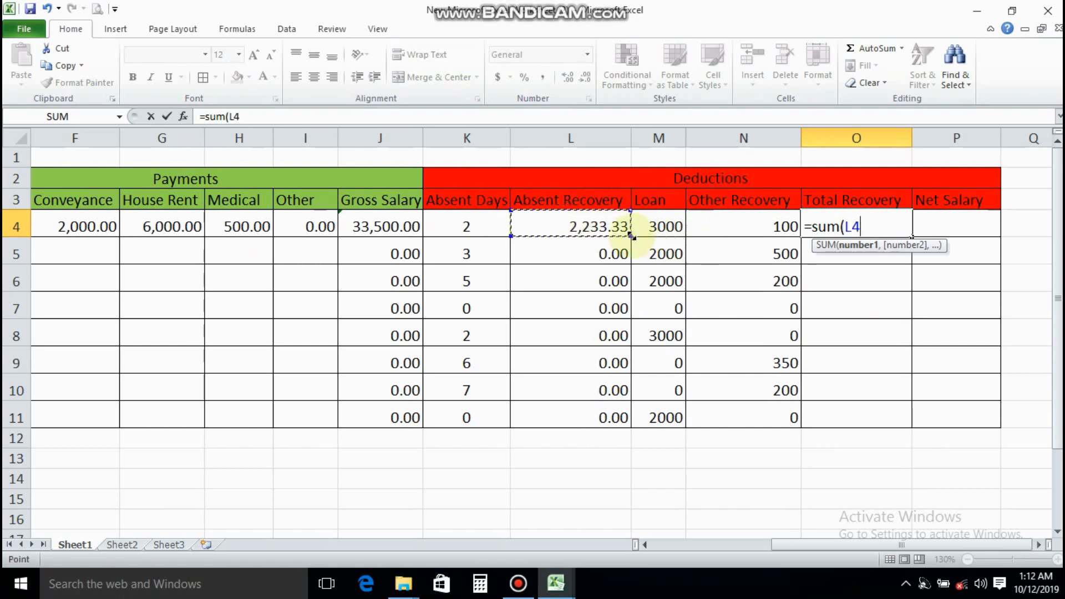
{"action": "left_click_drag", "start_coordinate": [596, 232], "coordinate": [784, 233]}
{"action": "type", "text": ")"}
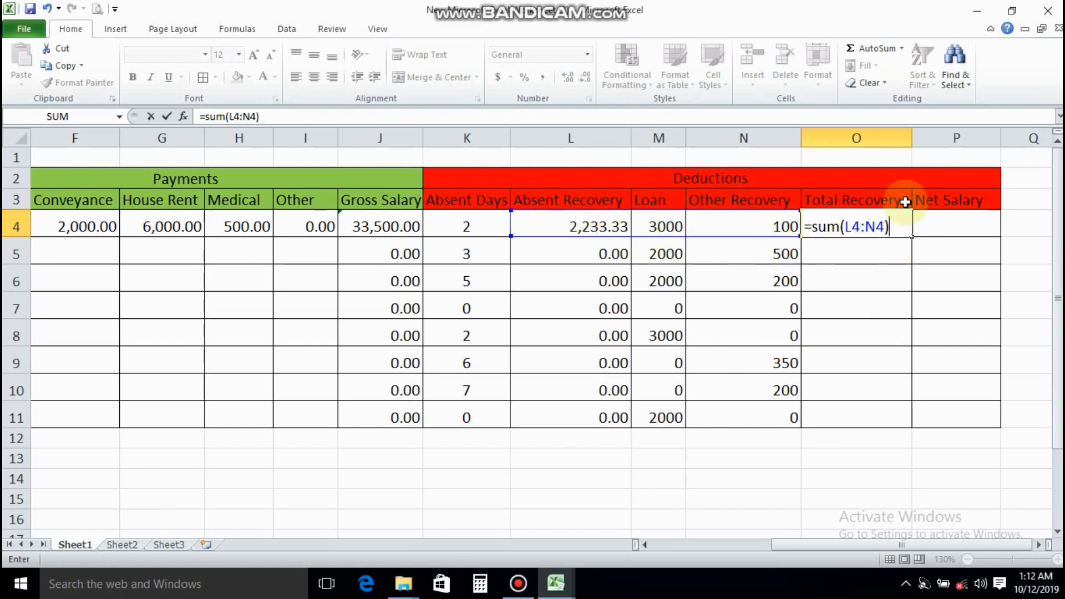
{"action": "key", "text": "Return"}
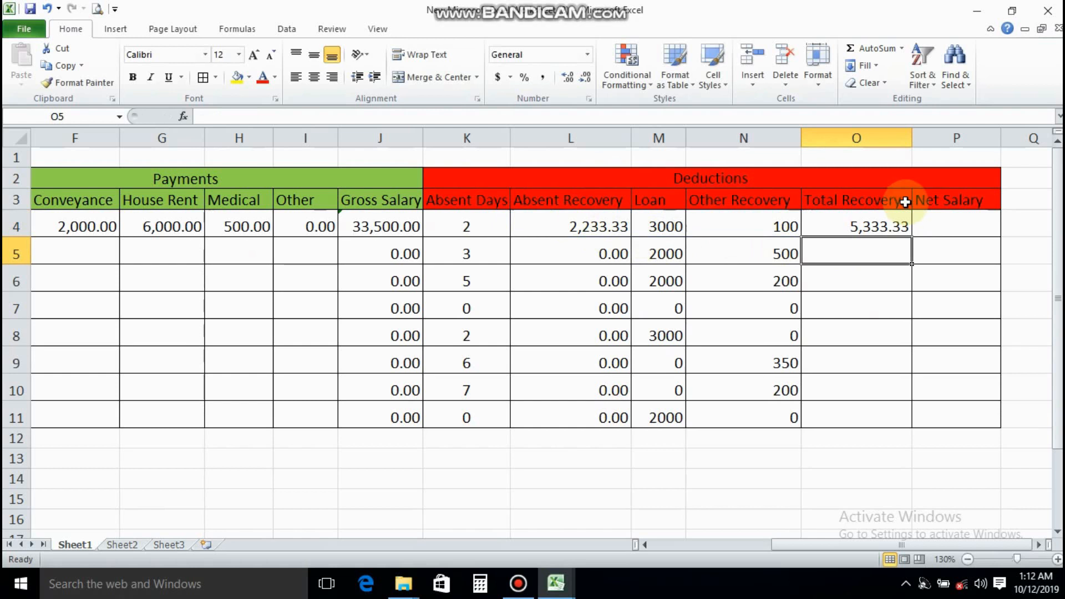
Format the Other Recovery and Total Recovery cells N4:O11 as Currency with two decimal places and no symbol
{"action": "left_click", "coordinate": [856, 230]}
{"action": "left_click_drag", "start_coordinate": [863, 233], "coordinate": [846, 413]}
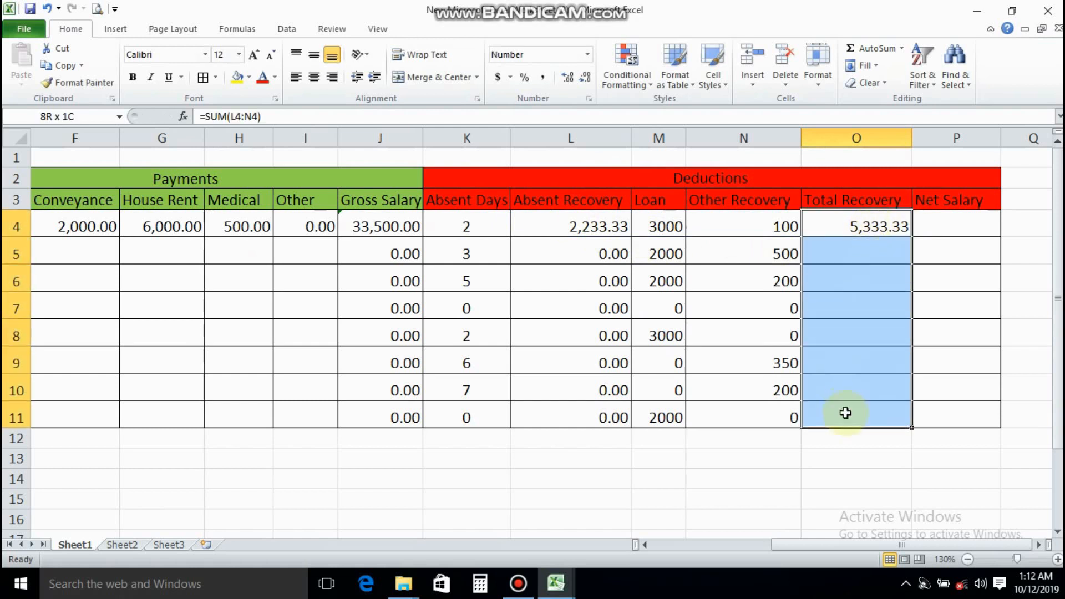
{"action": "left_click", "coordinate": [745, 224]}
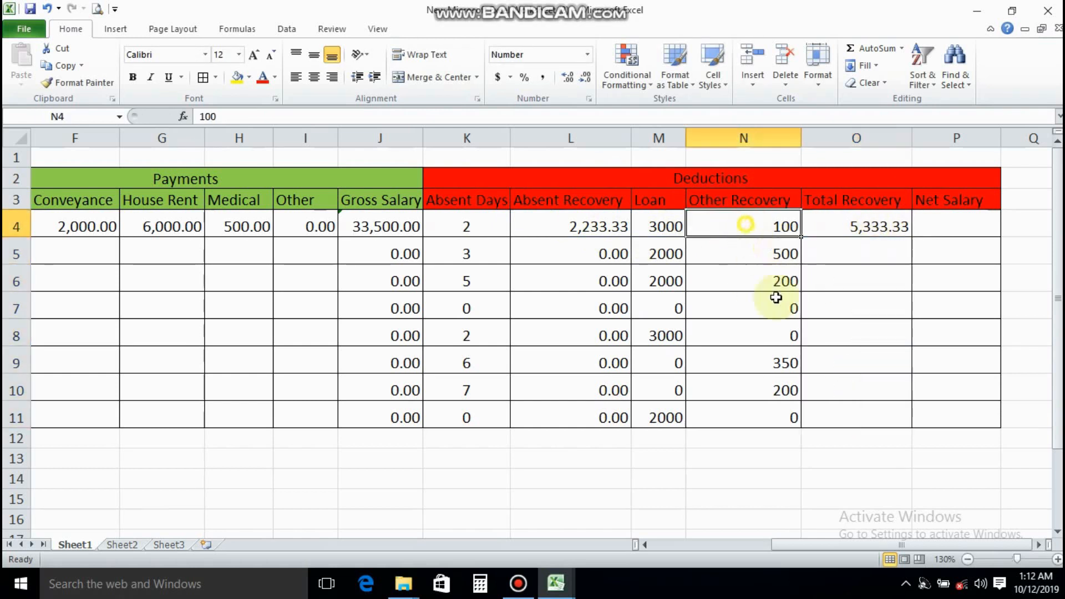
{"action": "left_click_drag", "start_coordinate": [776, 298], "coordinate": [843, 409]}
{"action": "right_click", "coordinate": [834, 335]}
{"action": "left_click", "coordinate": [882, 279]}
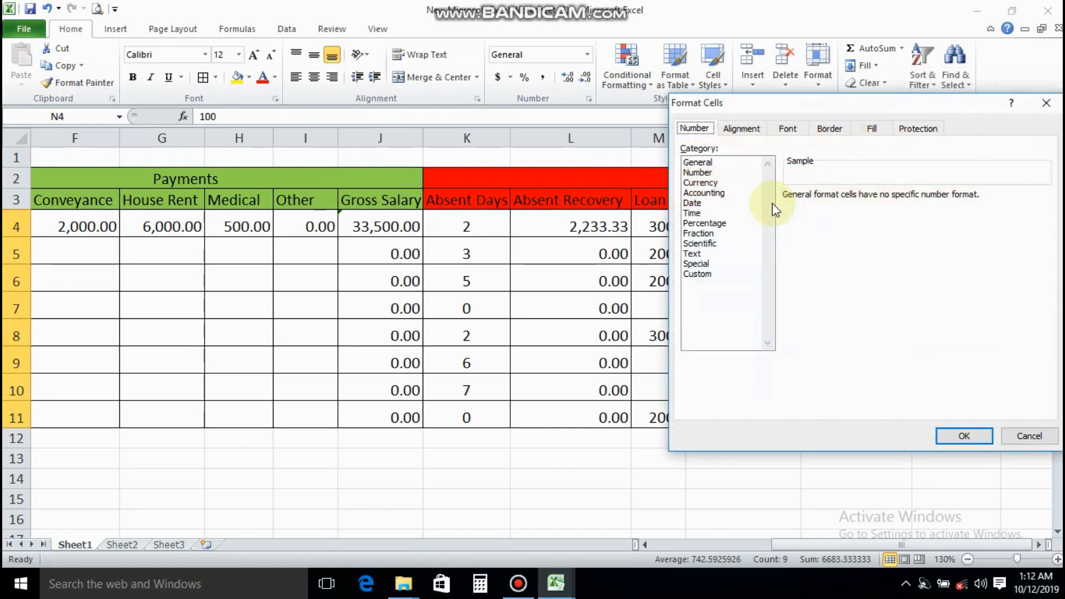
{"action": "left_click", "coordinate": [700, 183]}
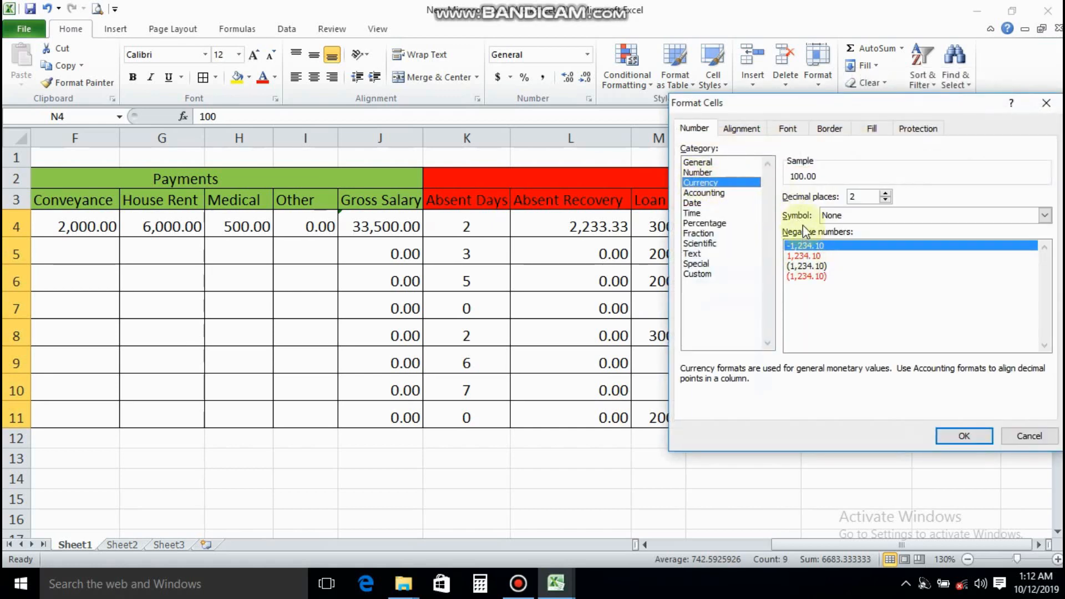
{"action": "left_click", "coordinate": [960, 436]}
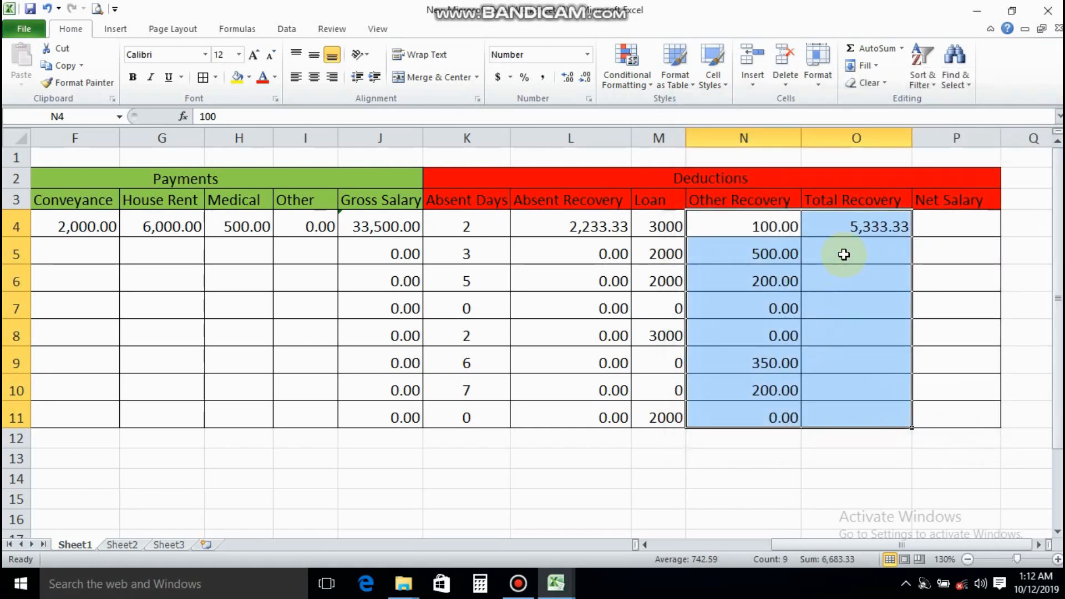
Fill the total recovery formula from O4 down through O11
{"action": "left_click", "coordinate": [843, 254]}
{"action": "left_click", "coordinate": [849, 229]}
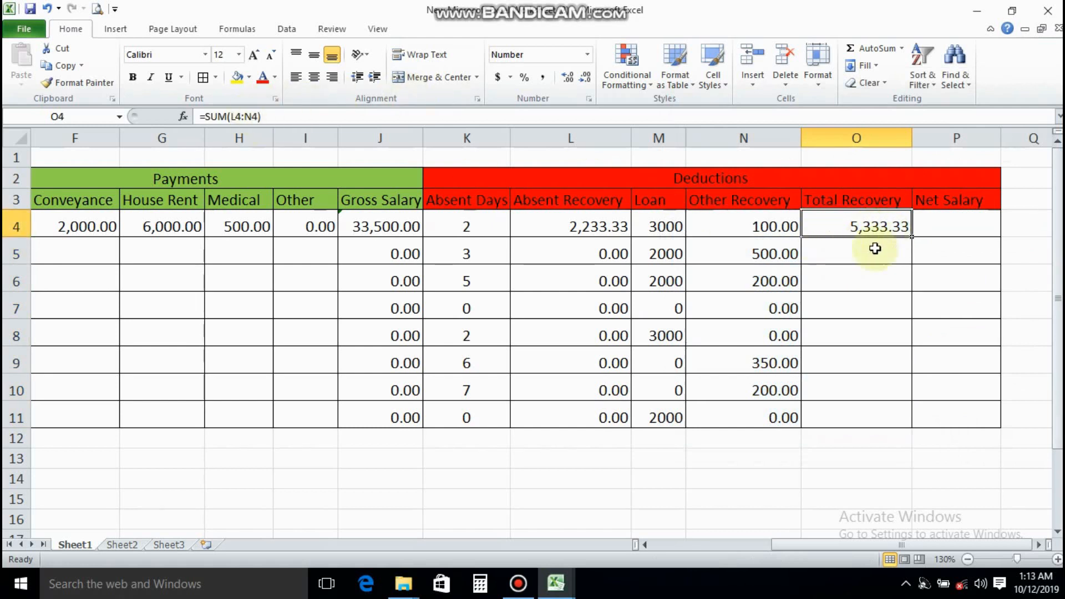
{"action": "left_click_drag", "start_coordinate": [910, 238], "coordinate": [888, 421]}
{"action": "left_click", "coordinate": [865, 308]}
Calculate the net salary in P4 as gross salary minus total recovery with the formula =J4-O4
{"action": "left_click", "coordinate": [952, 225]}
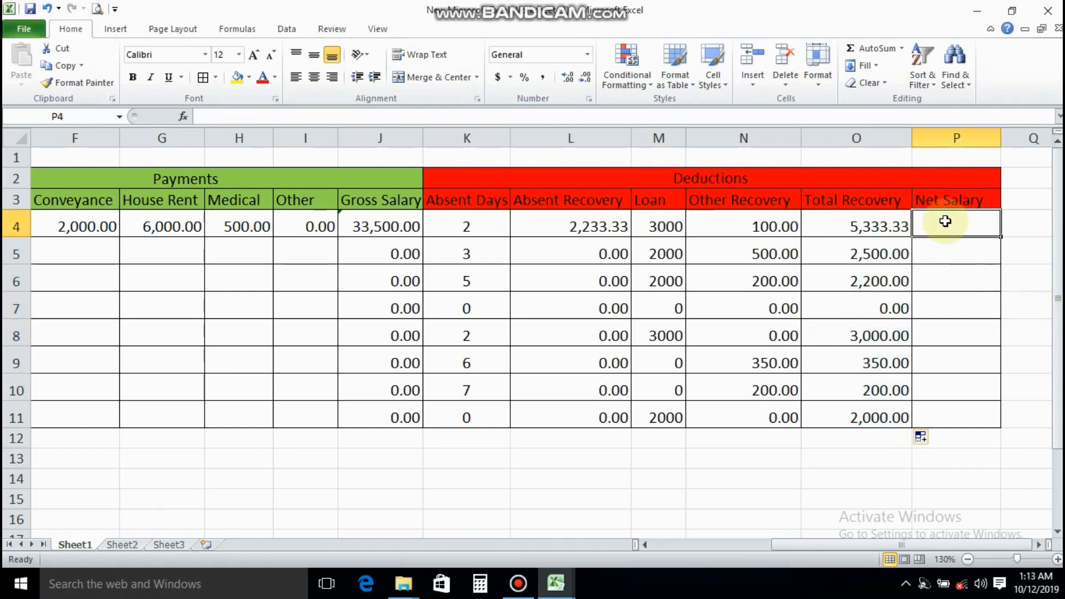
{"action": "type", "text": "="}
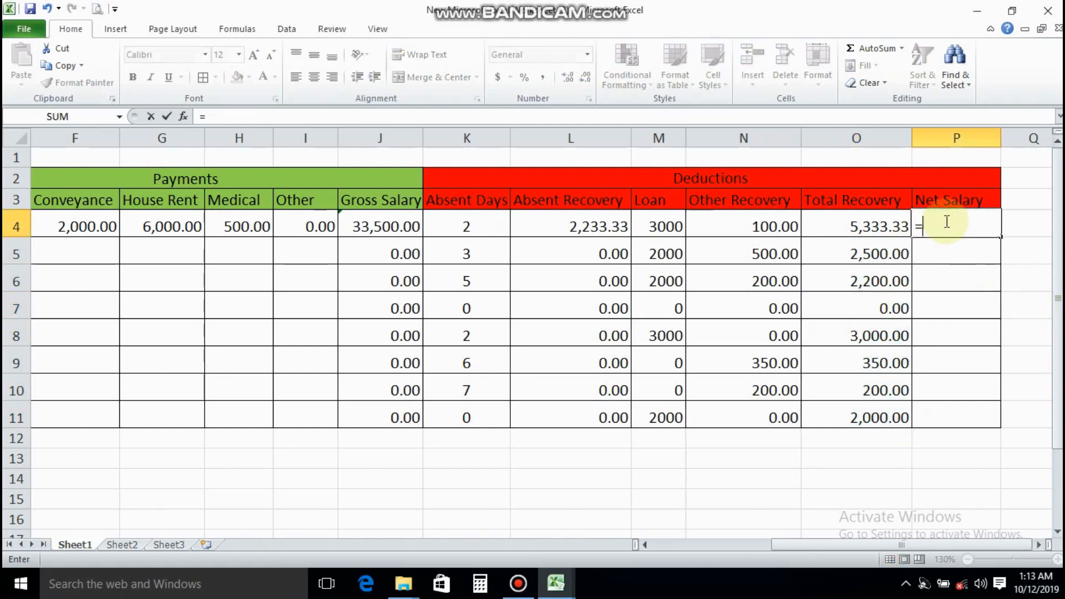
{"action": "left_click", "coordinate": [390, 222]}
{"action": "type", "text": "-"}
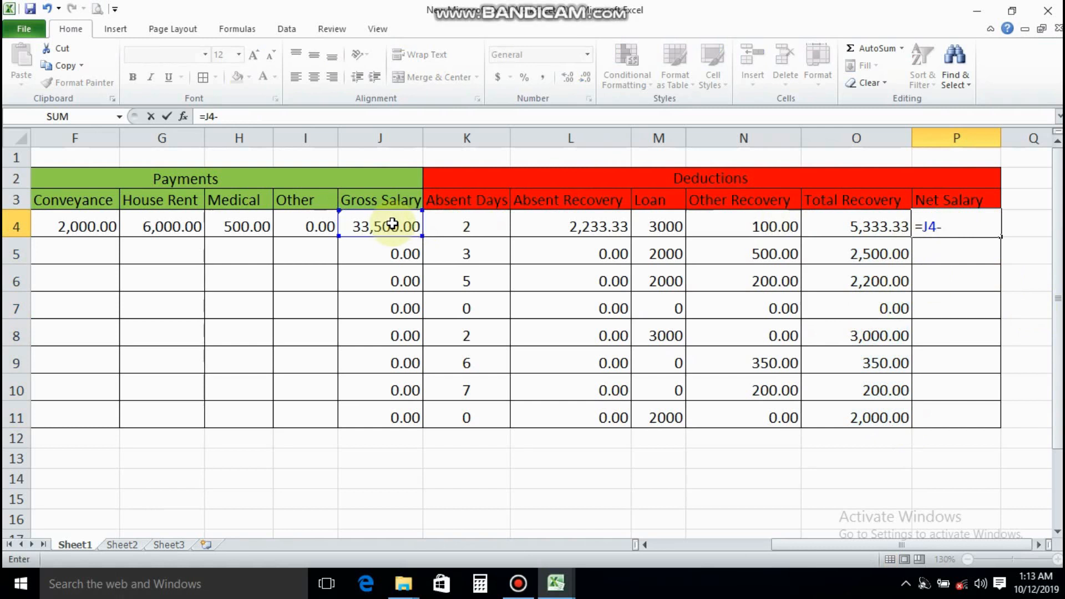
{"action": "left_click", "coordinate": [838, 225]}
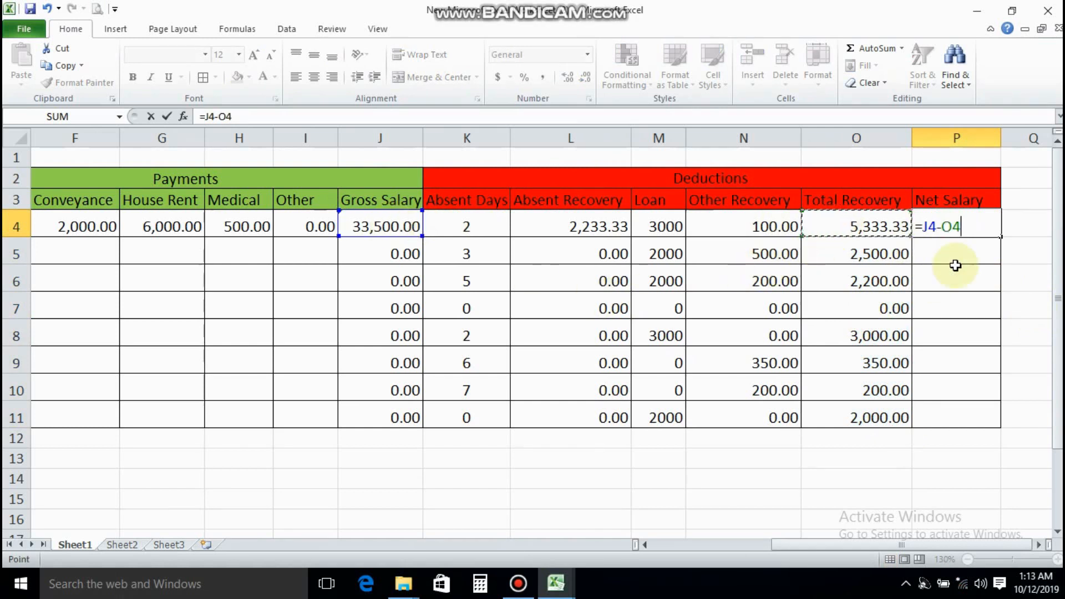
{"action": "key", "text": "Return"}
Fill the net salary formula from P4 down through P11
{"action": "left_click", "coordinate": [955, 226]}
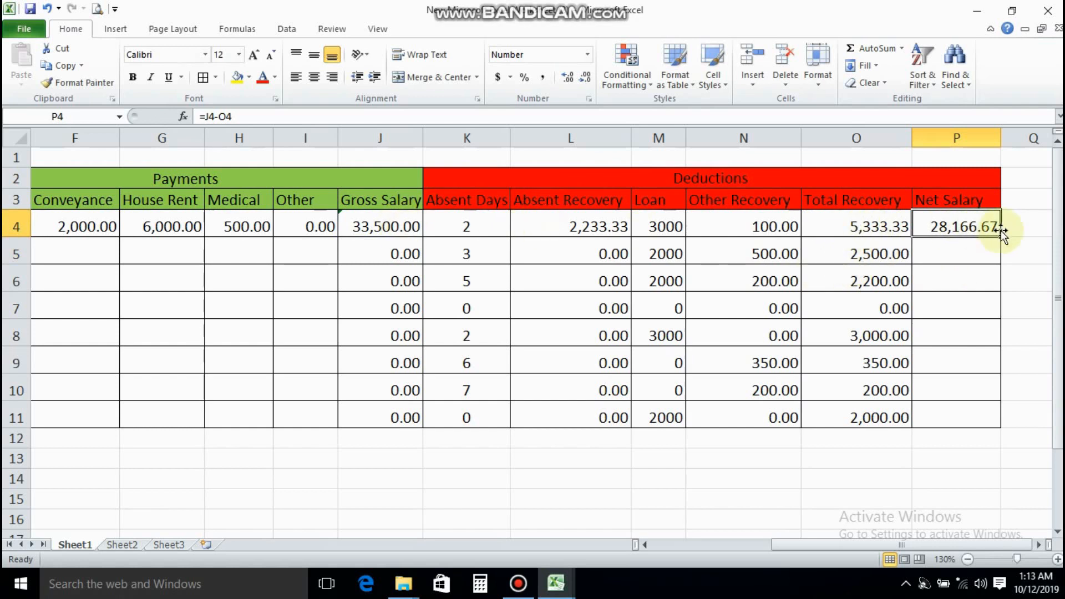
{"action": "left_click_drag", "start_coordinate": [1002, 238], "coordinate": [991, 423]}
{"action": "left_click", "coordinate": [945, 301]}
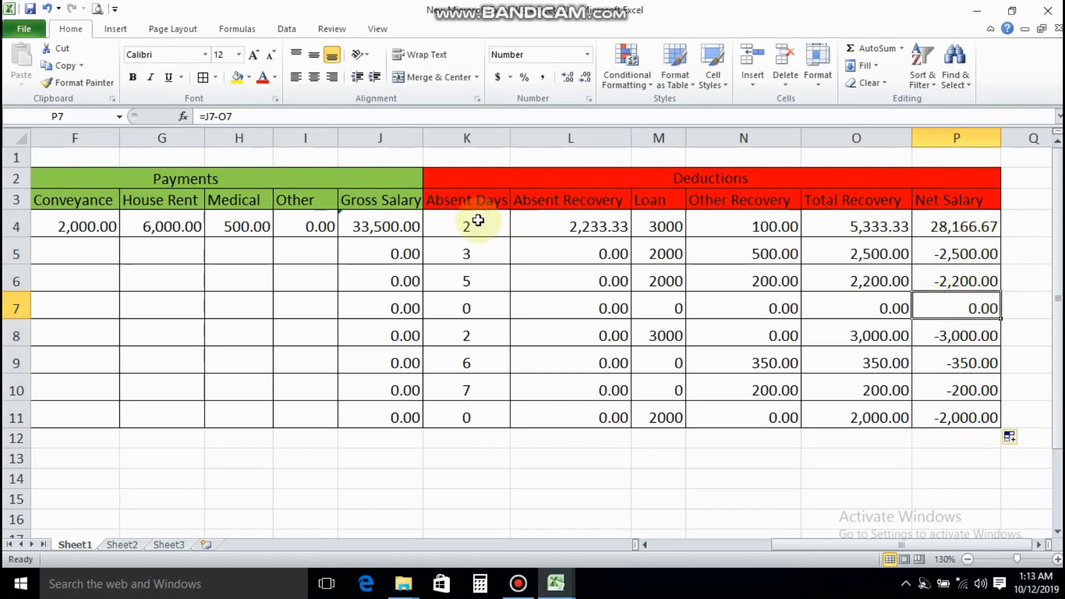
Enter the second employee's name in B5
{"action": "left_click_drag", "start_coordinate": [917, 553], "coordinate": [654, 545]}
{"action": "left_click", "coordinate": [138, 258]}
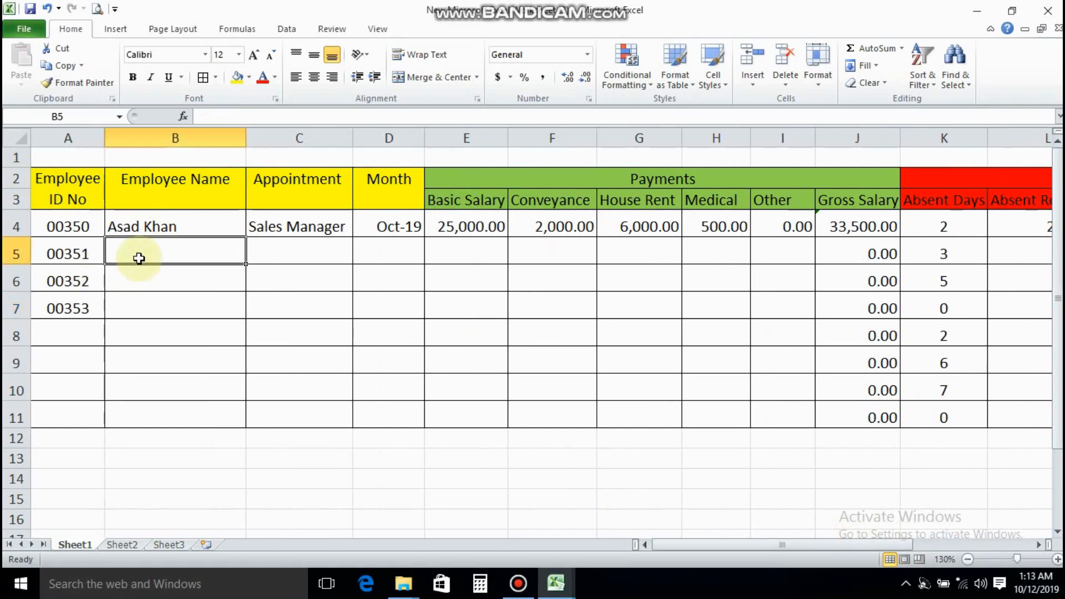
{"action": "key", "text": "Left"}
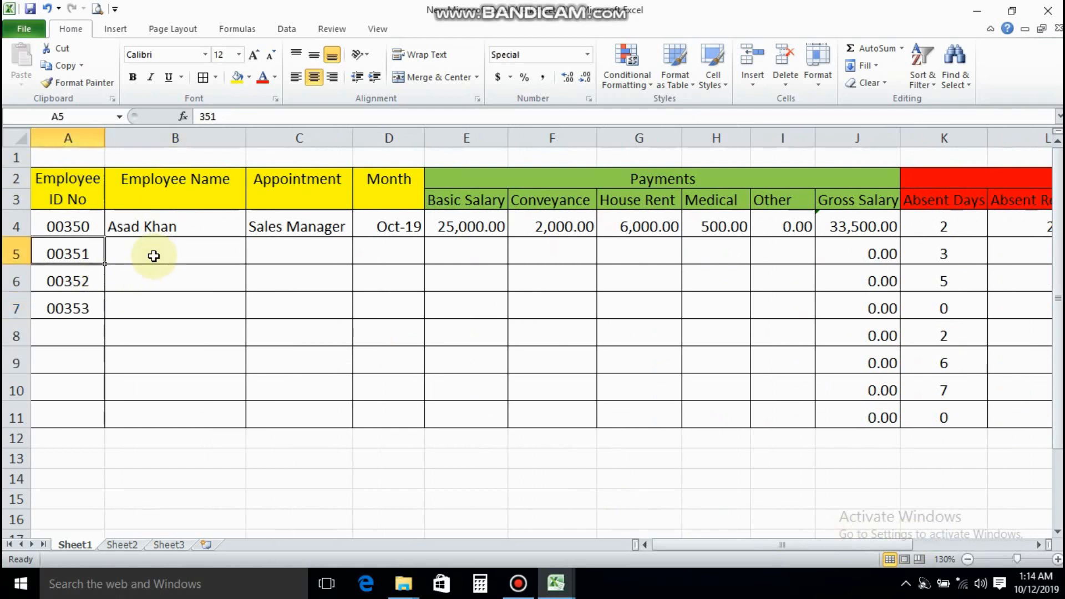
{"action": "key", "text": "Right"}
{"action": "type", "text": "Muhamm"}
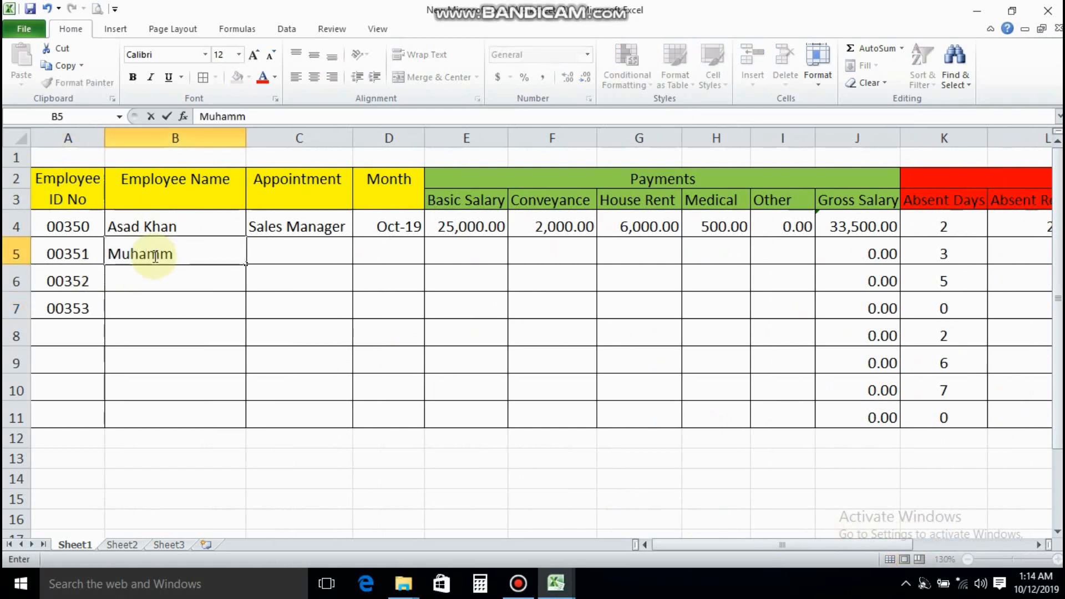
{"action": "key", "text": "BackSpace"}
{"action": "key", "text": "BackSpace"}
{"action": "key", "text": "BackSpace"}
{"action": "type", "text": "Naveed"}
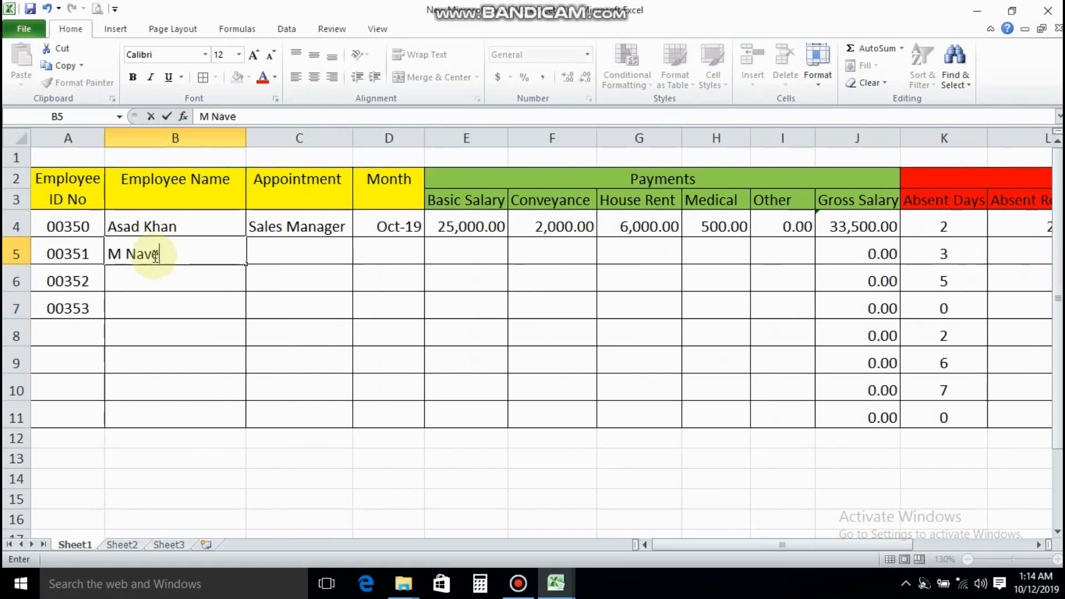
{"action": "key", "text": "Tab"}
Enter Assistant Manager as the appointment in C5 and widen column C to fit the text
{"action": "type", "text": "Assistant "}
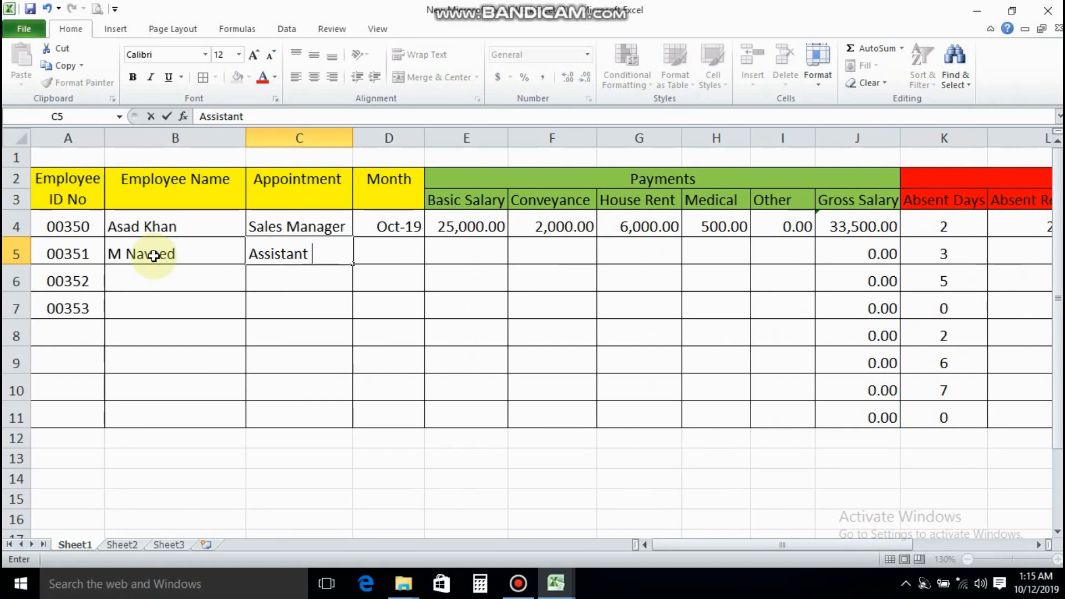
{"action": "type", "text": "Manag"}
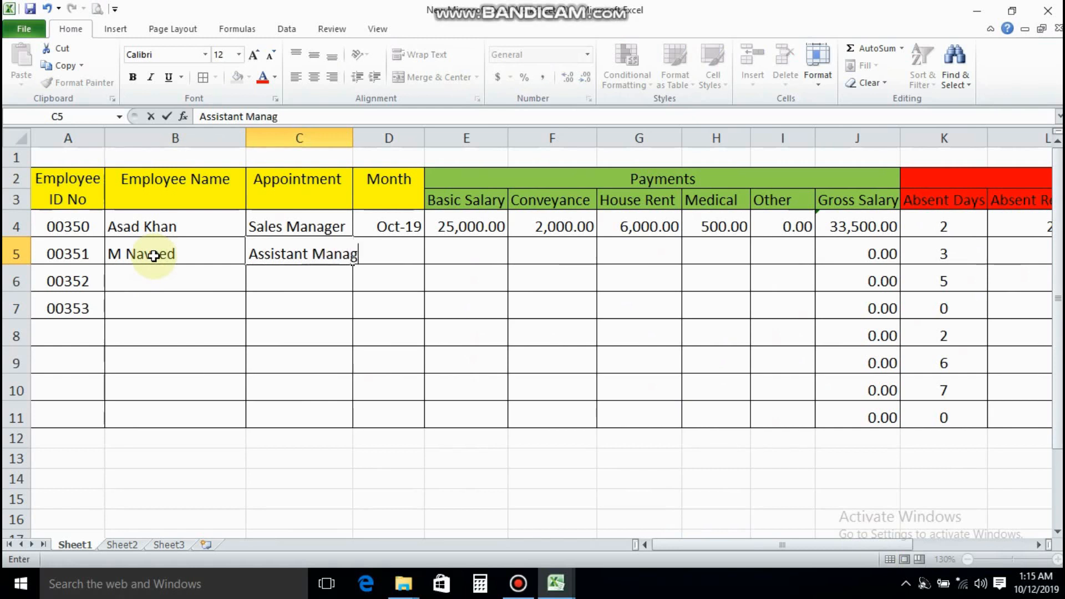
{"action": "type", "text": "er"}
{"action": "key", "text": "Tab"}
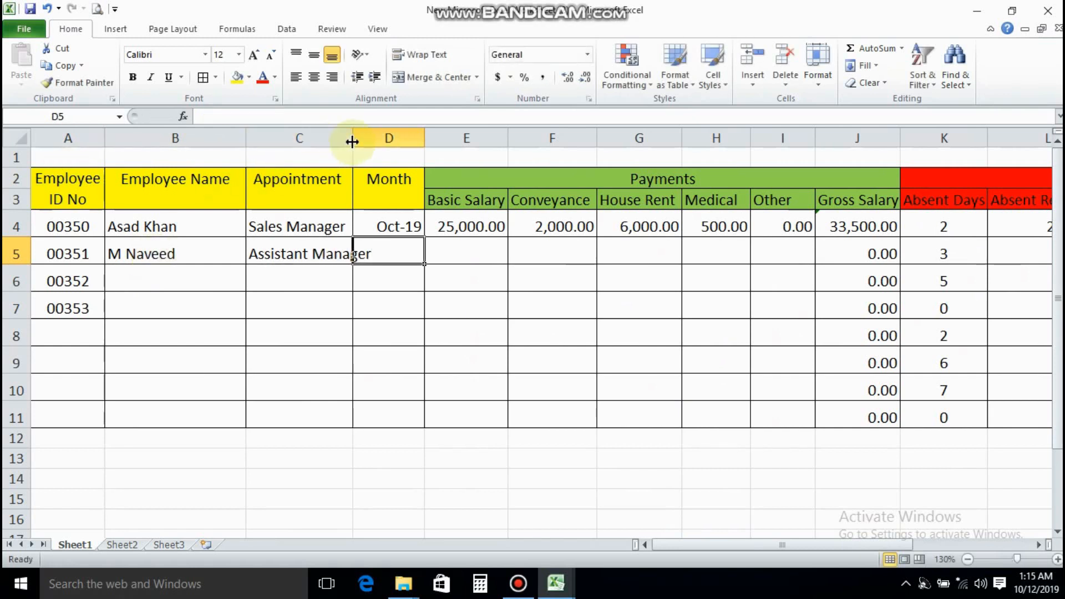
{"action": "left_click_drag", "start_coordinate": [352, 141], "coordinate": [369, 143]}
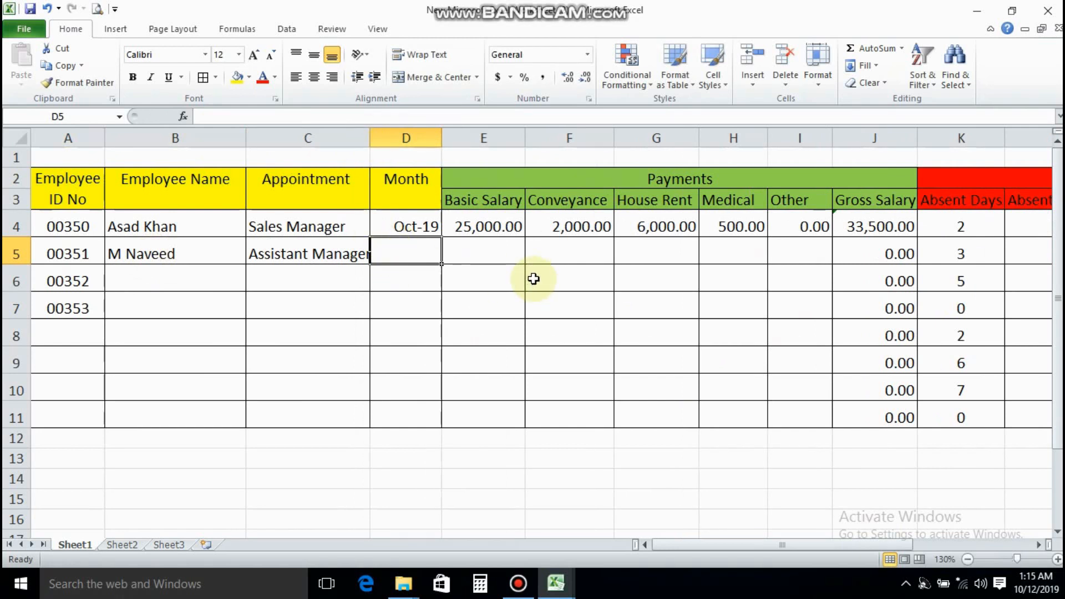
Enter Oct 19 as the month in D5
{"action": "type", "text": "Oct 19"}
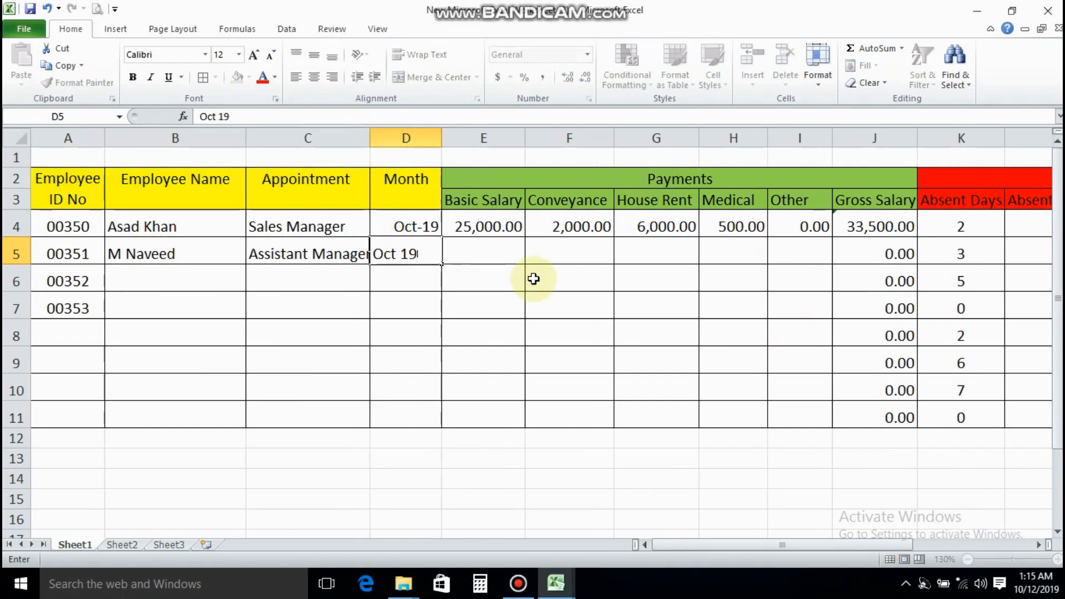
{"action": "key", "text": "Tab"}
Copy the month from D4 into D5:D11
{"action": "left_click", "coordinate": [411, 227]}
{"action": "left_click", "coordinate": [63, 70]}
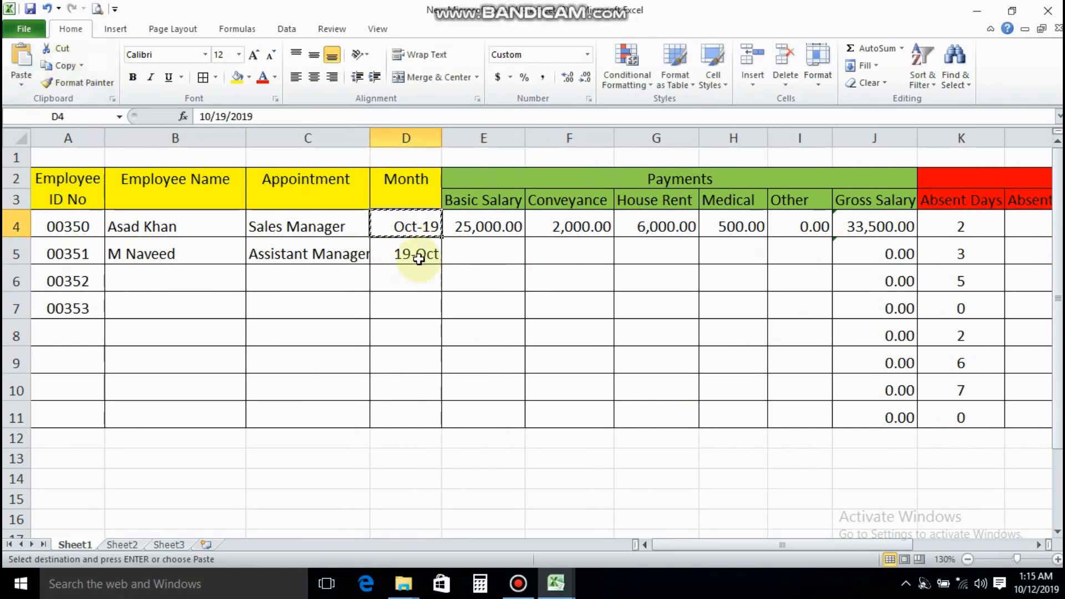
{"action": "left_click_drag", "start_coordinate": [416, 255], "coordinate": [401, 409]}
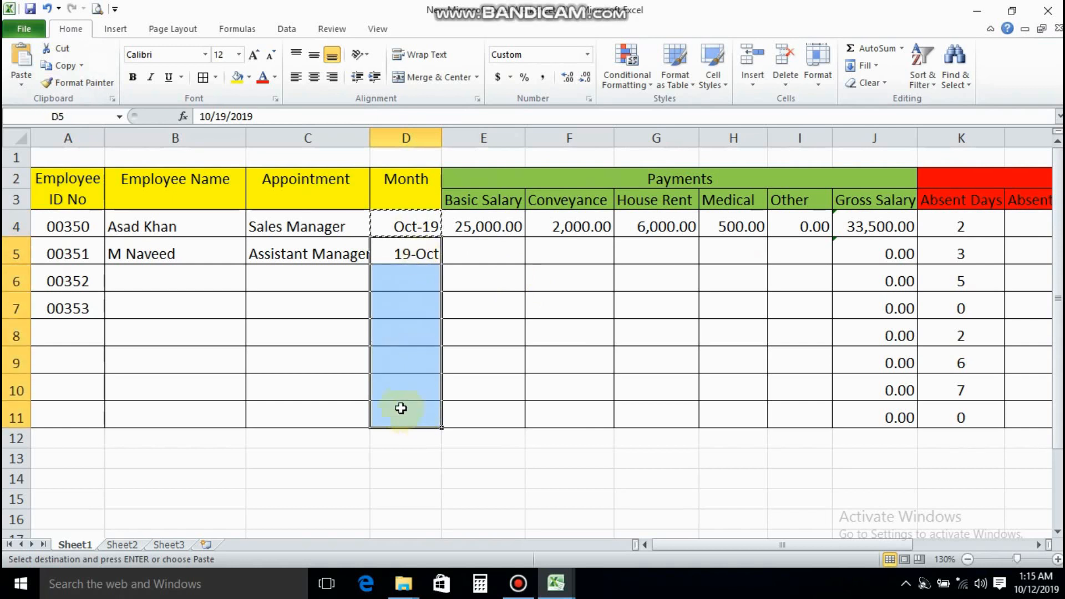
{"action": "left_click", "coordinate": [21, 61]}
{"action": "left_click", "coordinate": [469, 257]}
{"action": "key", "text": "Escape"}
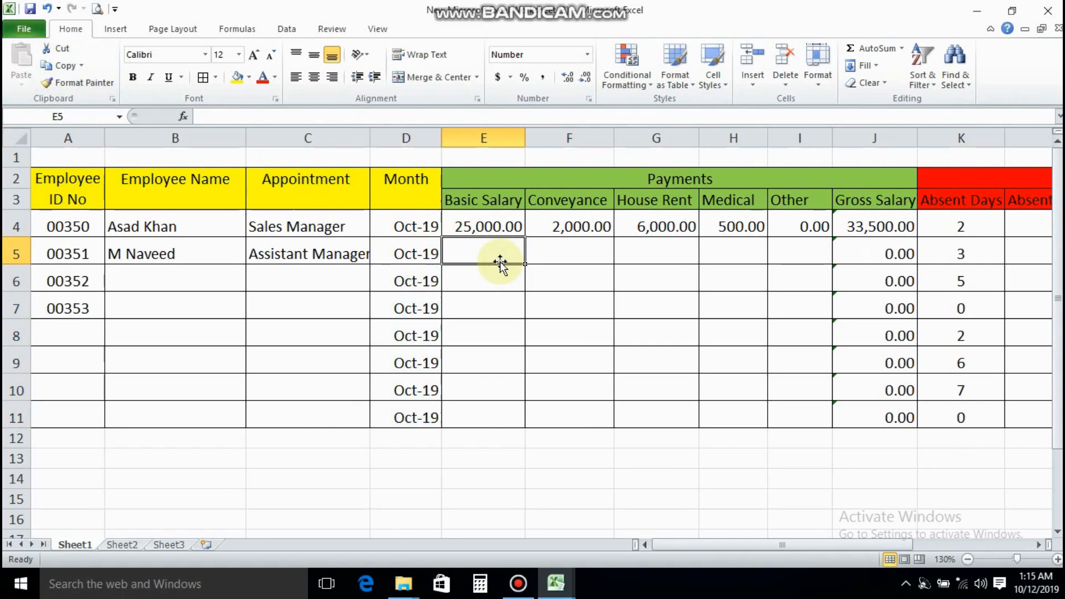
Enter the second employee's payments in E5:I5: basic salary 15000, conveyance 2000, house rent 6000, medical 500 and other 0
{"action": "type", "text": "15"}
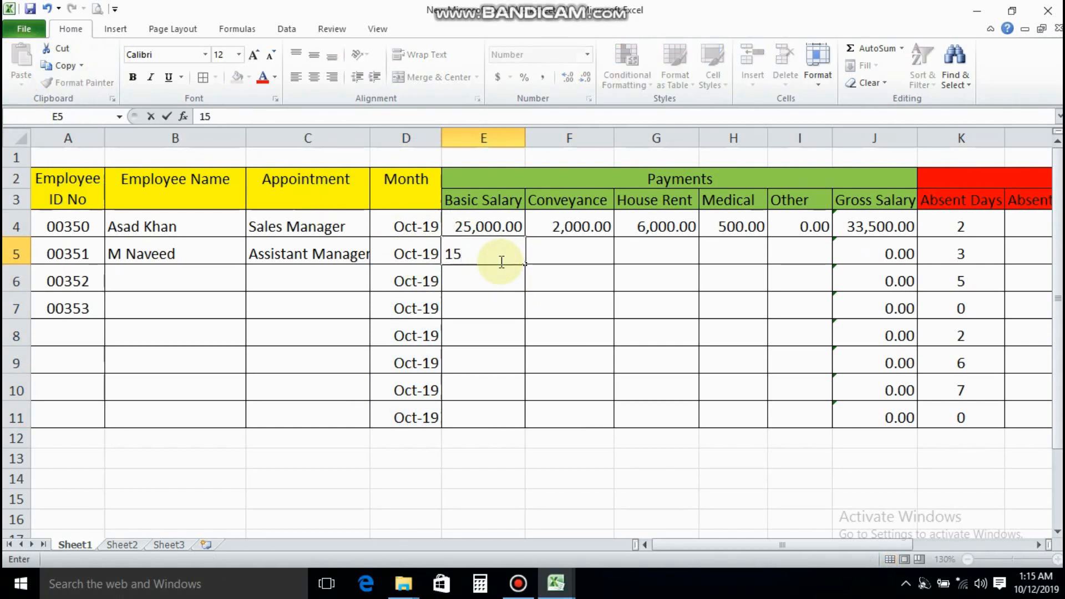
{"action": "type", "text": "000"}
{"action": "key", "text": "Tab"}
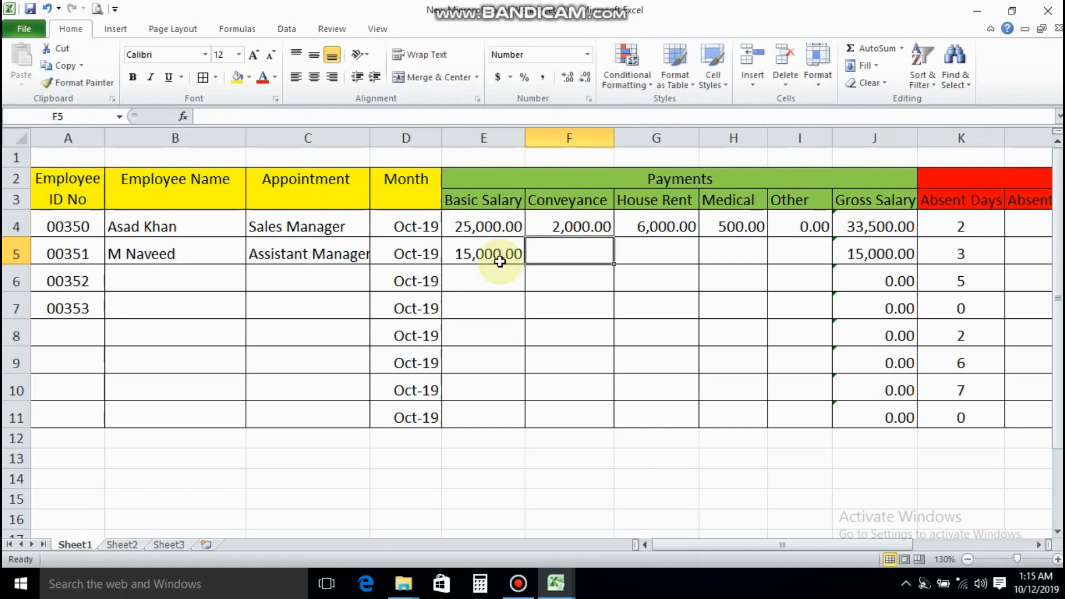
{"action": "type", "text": "2000"}
{"action": "key", "text": "Tab"}
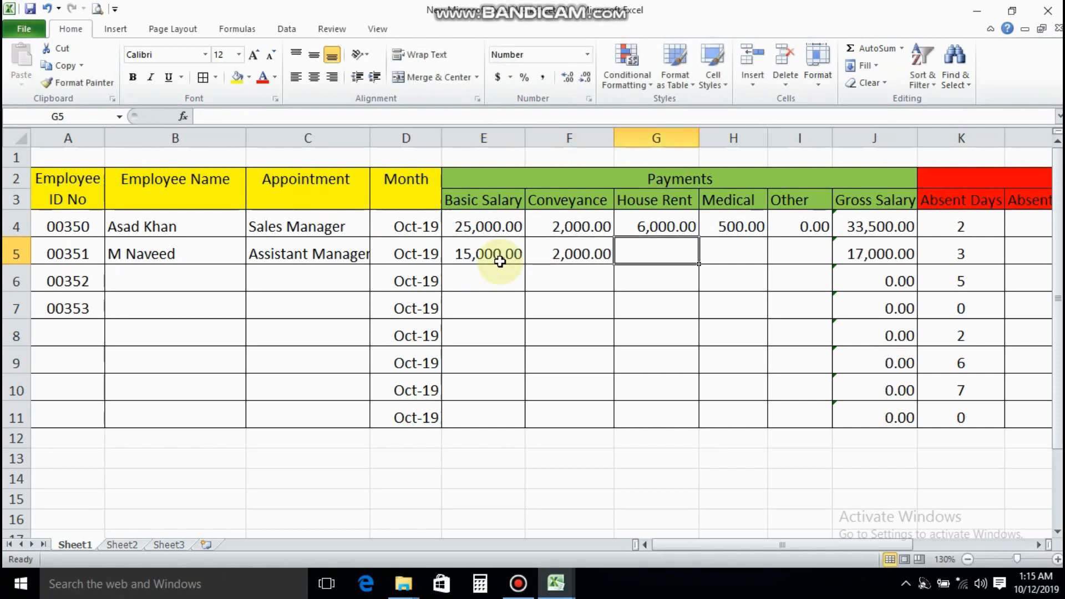
{"action": "type", "text": "6000"}
{"action": "key", "text": "Tab"}
{"action": "type", "text": "500"}
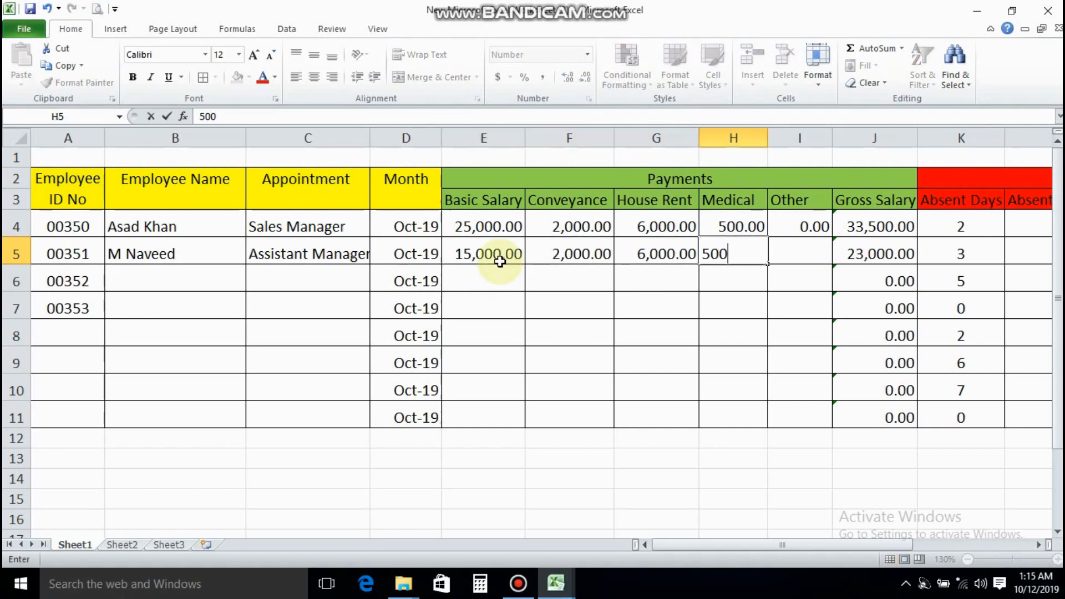
{"action": "key", "text": "Tab"}
{"action": "type", "text": "0"}
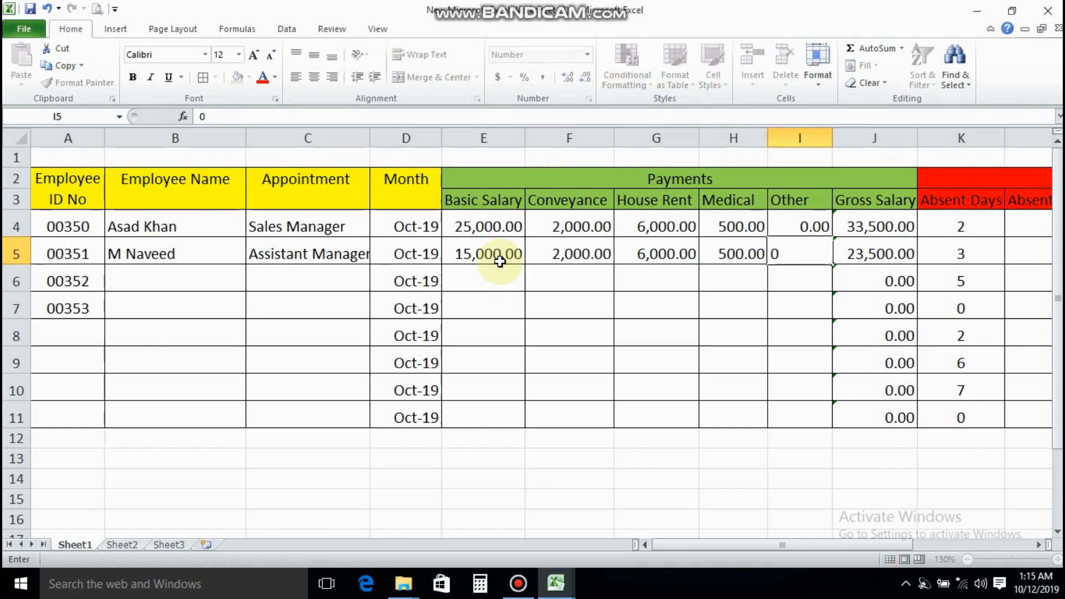
Enter the third employee's name in B6 and Accountant as the appointment in C6
{"action": "key", "text": "Tab"}
{"action": "key", "text": "Down"}
{"action": "key", "text": "Left"}
{"action": "key", "text": "Left"}
{"action": "key", "text": "Left"}
{"action": "key", "text": "Left"}
{"action": "key", "text": "Left"}
{"action": "key", "text": "Left"}
{"action": "key", "text": "Left"}
{"action": "key", "text": "Left"}
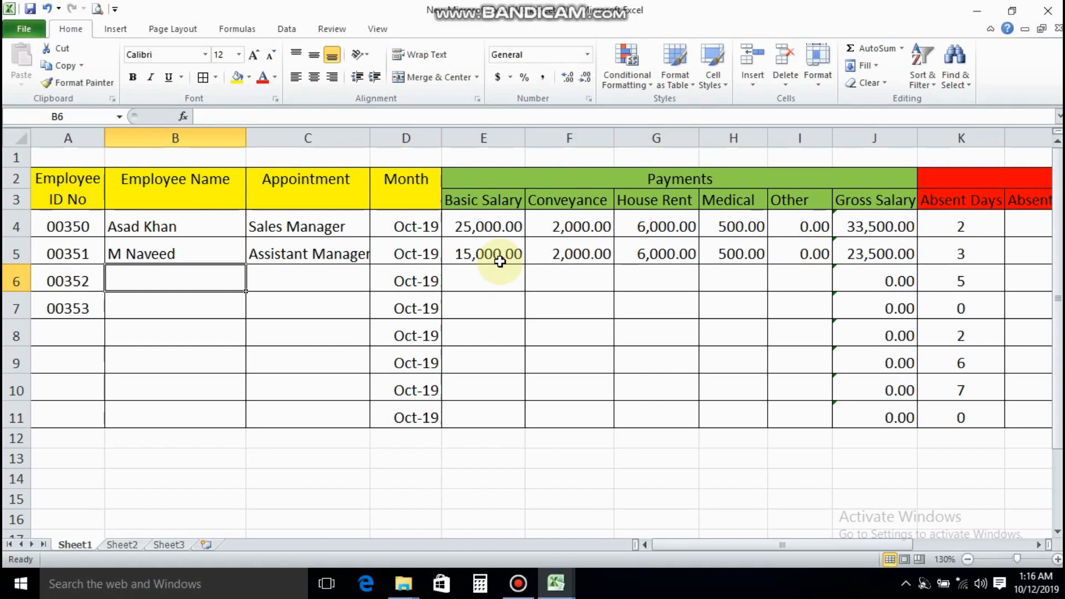
{"action": "key", "text": "Left"}
{"action": "key", "text": "Right"}
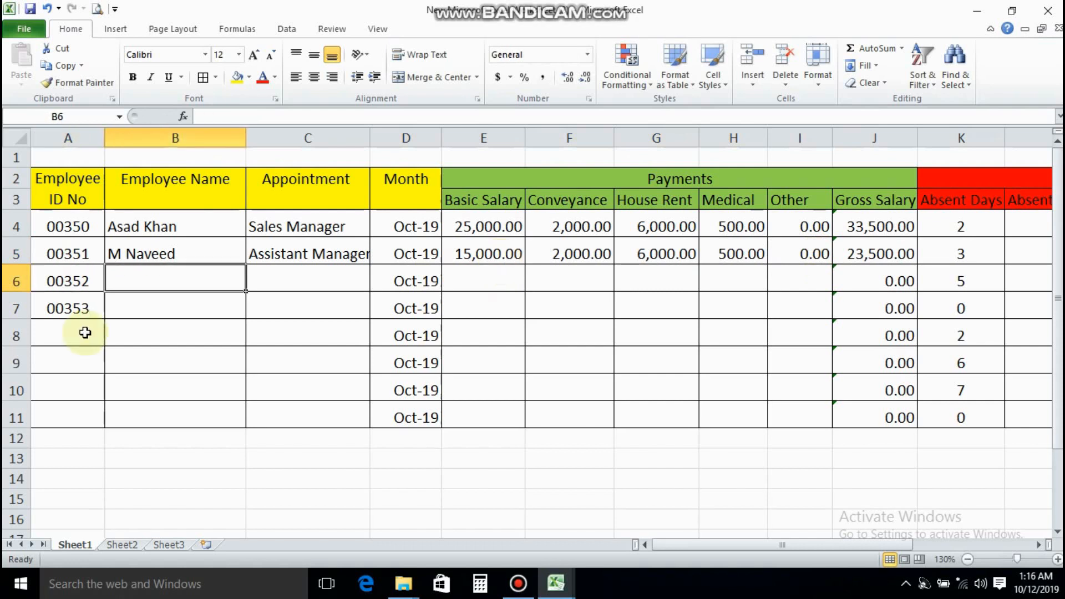
{"action": "type", "text": "S"}
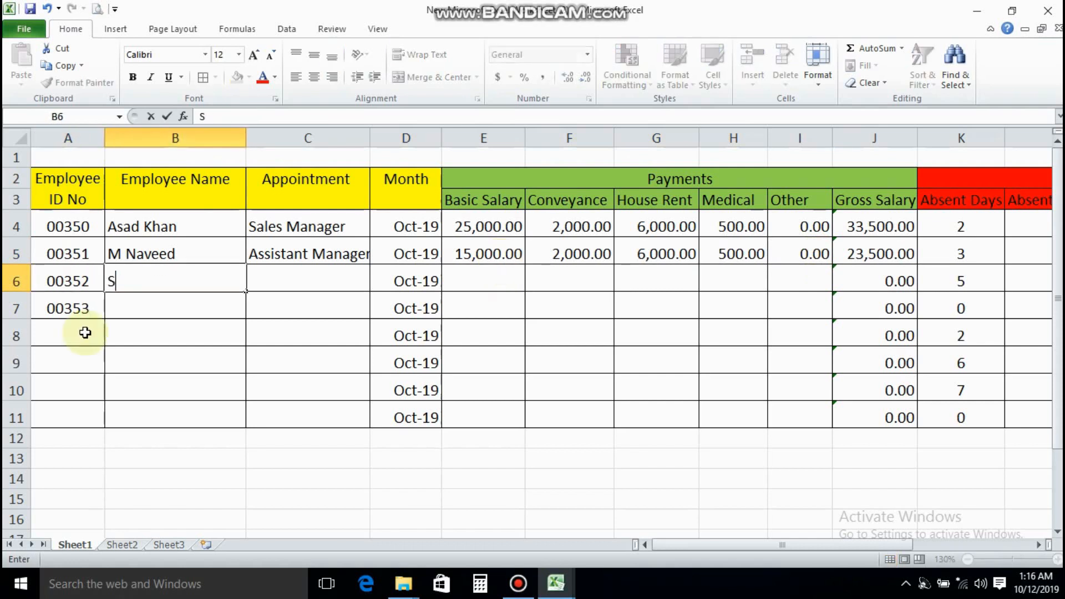
{"action": "type", "text": "ameer"}
{"action": "key", "text": "Tab"}
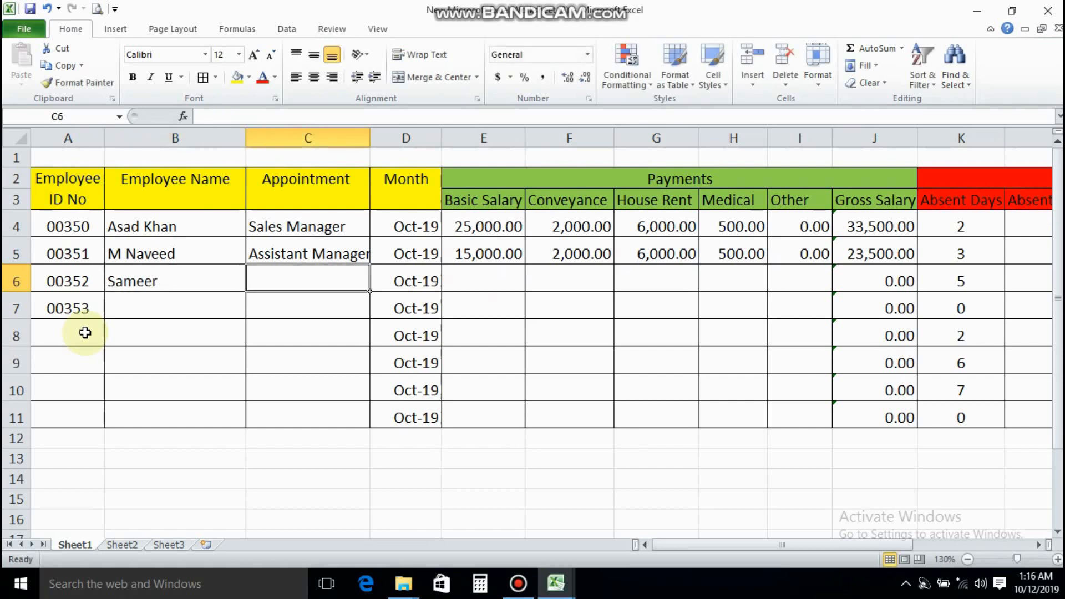
{"action": "type", "text": "Accou"}
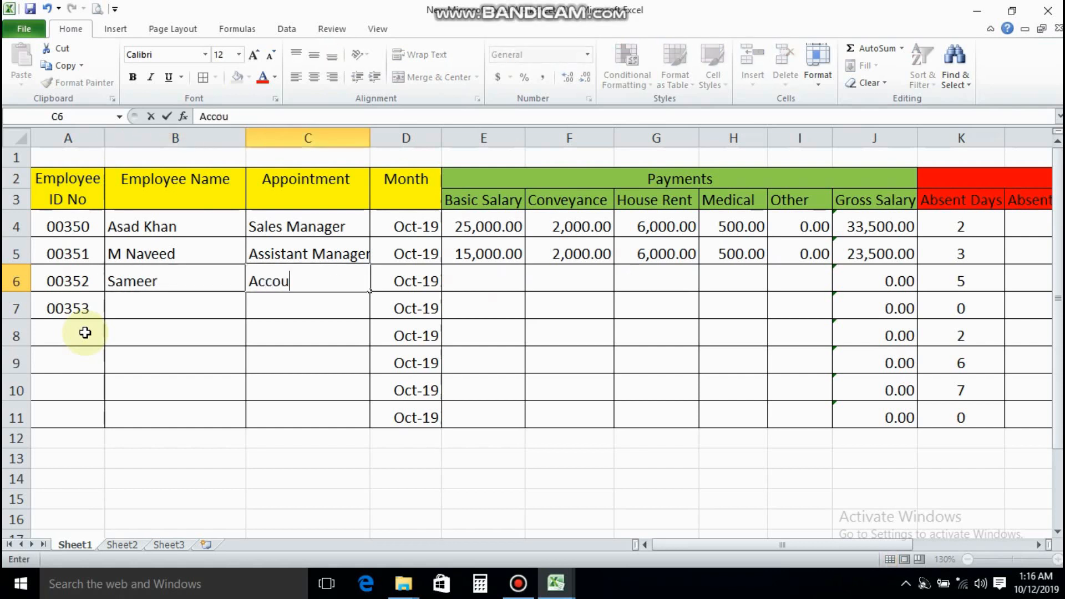
{"action": "type", "text": "ntant"}
{"action": "key", "text": "Tab"}
{"action": "key", "text": "Tab"}
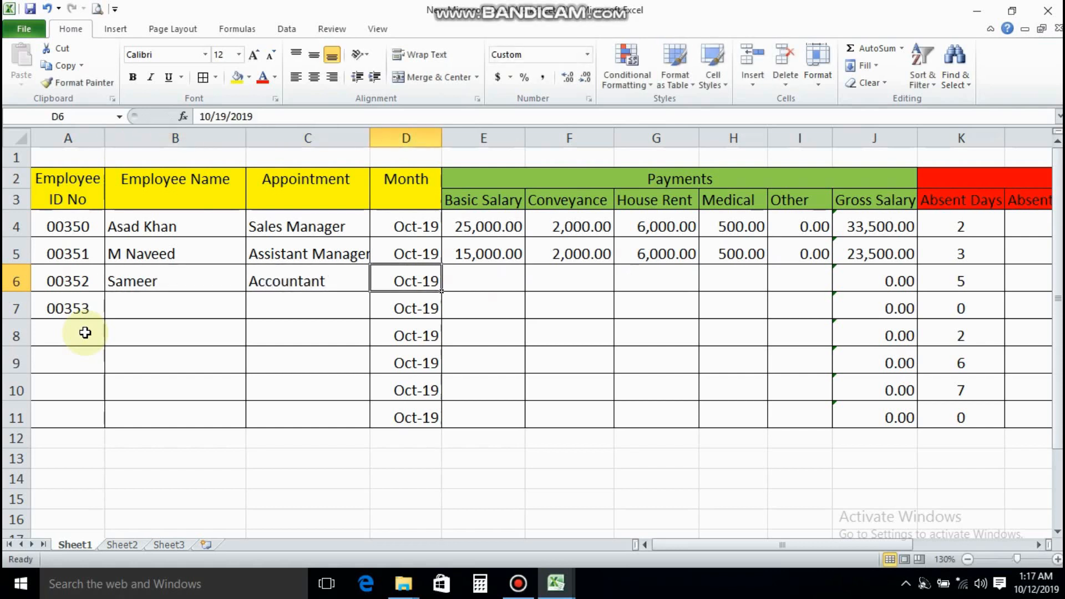
Enter the third employee's payments in E6:I6: basic salary 15000, conveyance 2000, house rent 6000, medical 500 and other 0
{"action": "type", "text": "15,00"}
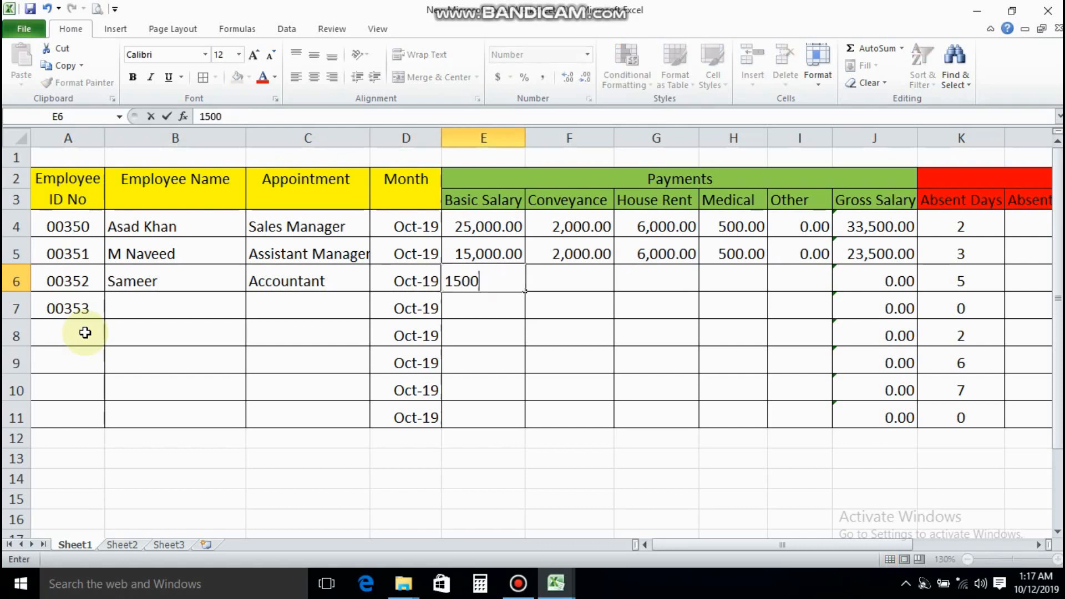
{"action": "type", "text": "0"}
{"action": "key", "text": "Tab"}
{"action": "type", "text": "2000"}
{"action": "key", "text": "Tab"}
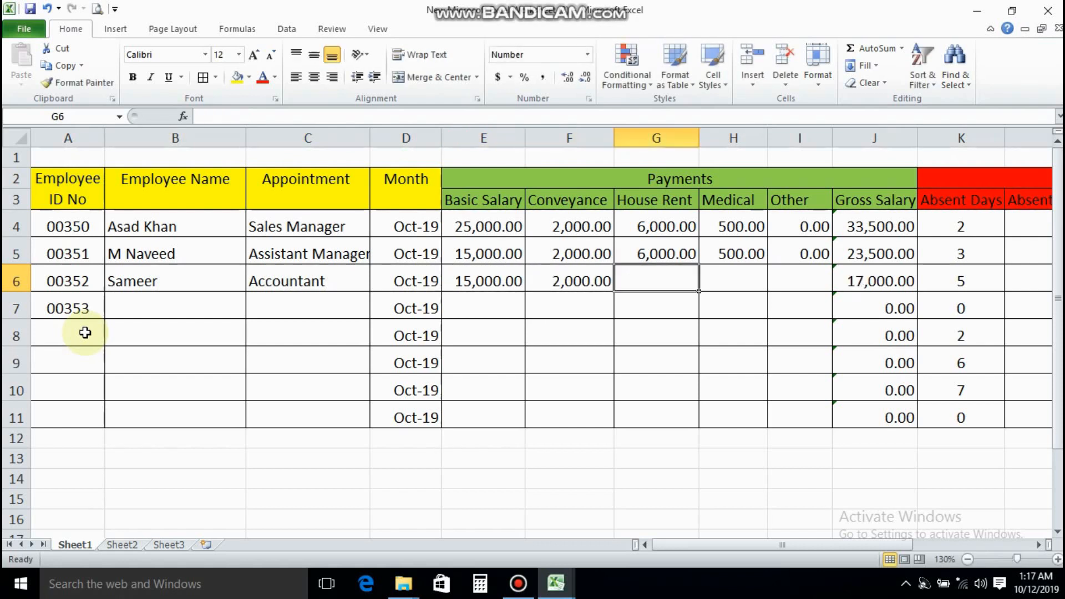
{"action": "type", "text": "6000"}
{"action": "key", "text": "Tab"}
{"action": "type", "text": "500"}
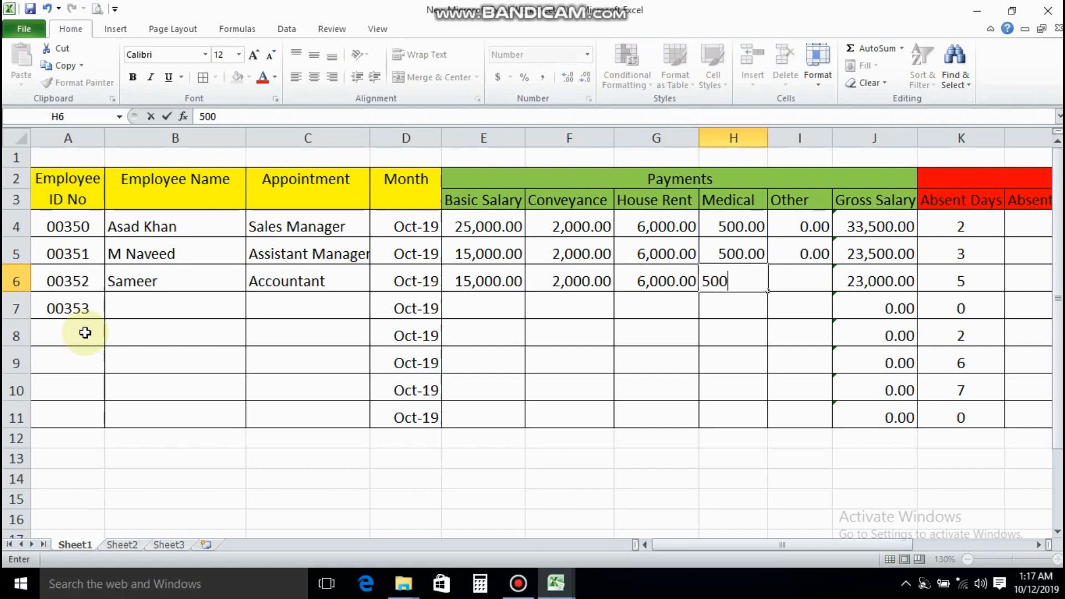
{"action": "key", "text": "Tab"}
{"action": "type", "text": "0"}
{"action": "key", "text": "Tab"}
Enter the fourth employee's name in B7 and LDC as the appointment in C7
{"action": "left_click", "coordinate": [169, 301]}
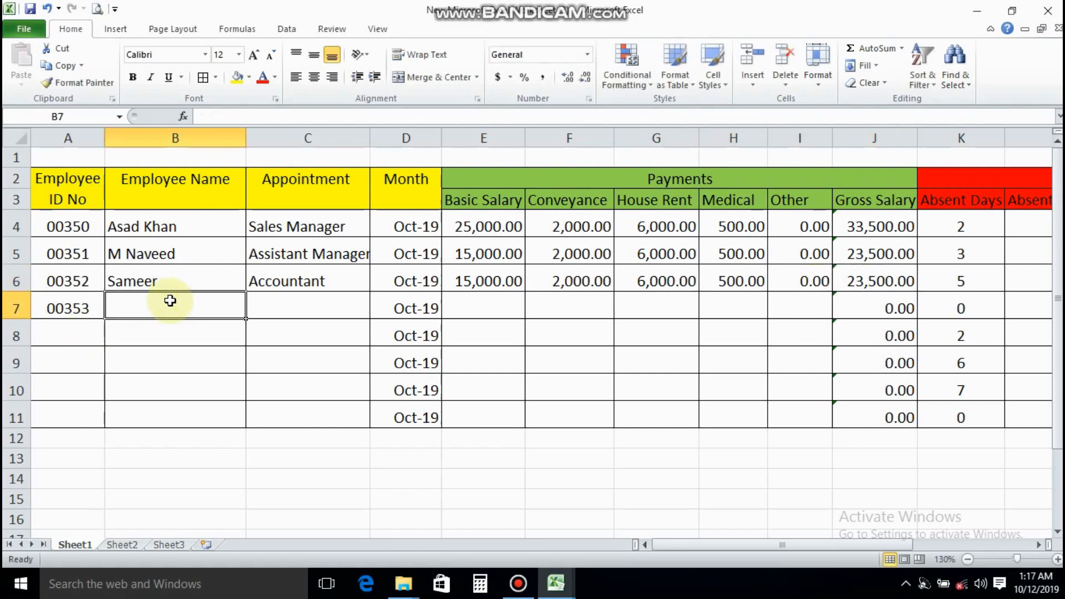
{"action": "key", "text": "Left"}
{"action": "key", "text": "Right"}
{"action": "type", "text": "D"}
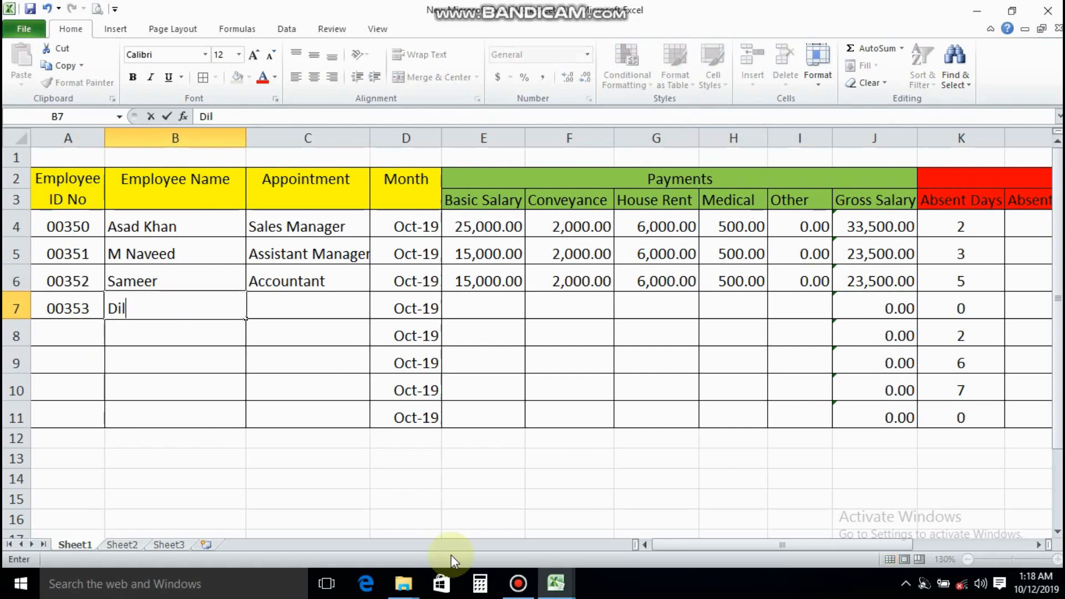
{"action": "type", "text": "ilbar Khan"}
{"action": "key", "text": "Tab"}
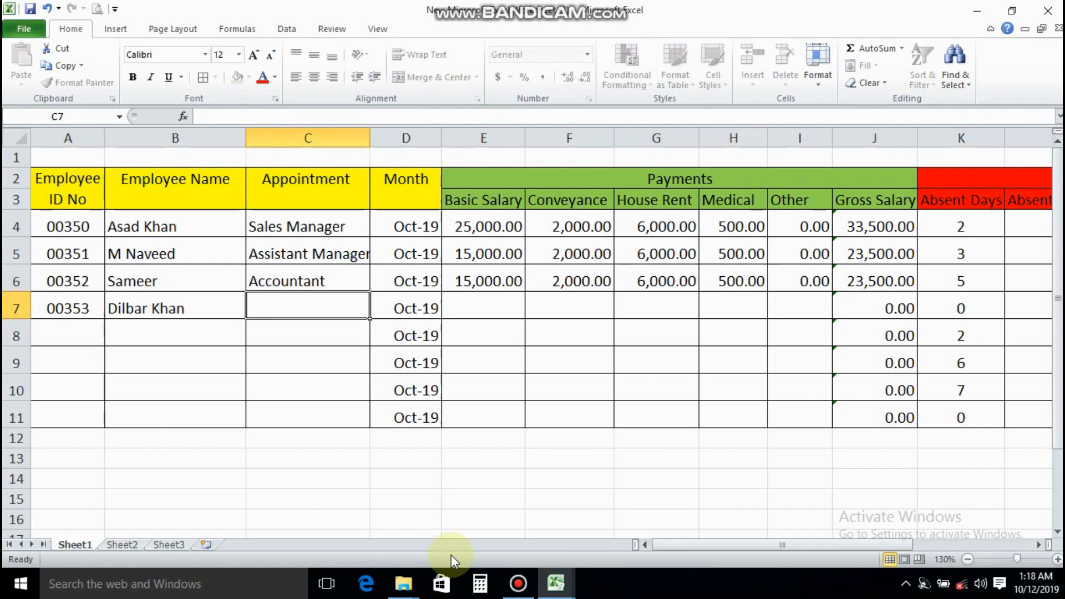
{"action": "type", "text": "LDC"}
{"action": "key", "text": "Tab"}
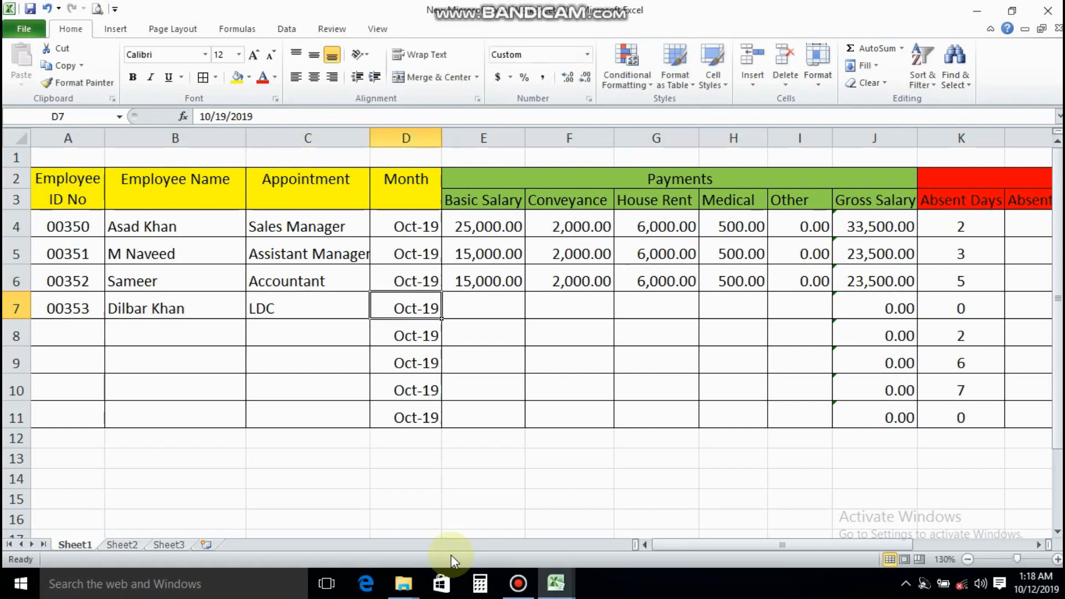
Enter the fourth employee's payments in E7:I7: basic salary 10000, conveyance 2000, house rent 6000, medical 500 and other 0
{"action": "key", "text": "Tab"}
{"action": "type", "text": "10,00"}
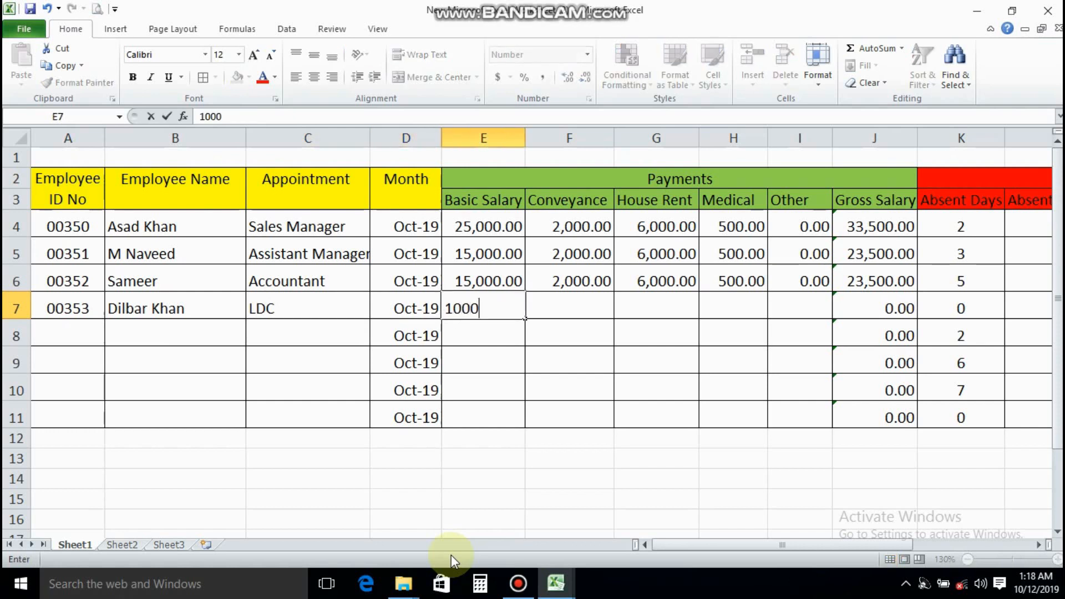
{"action": "type", "text": "0"}
{"action": "key", "text": "Tab"}
{"action": "type", "text": "2000"}
{"action": "key", "text": "Tab"}
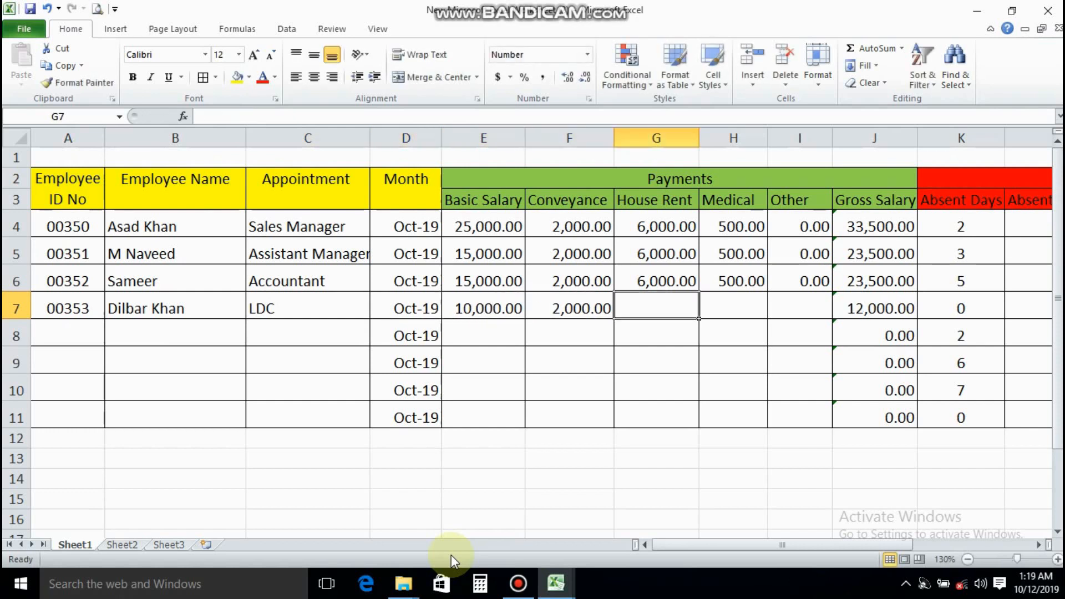
{"action": "type", "text": "6000"}
{"action": "key", "text": "Tab"}
{"action": "type", "text": "500"}
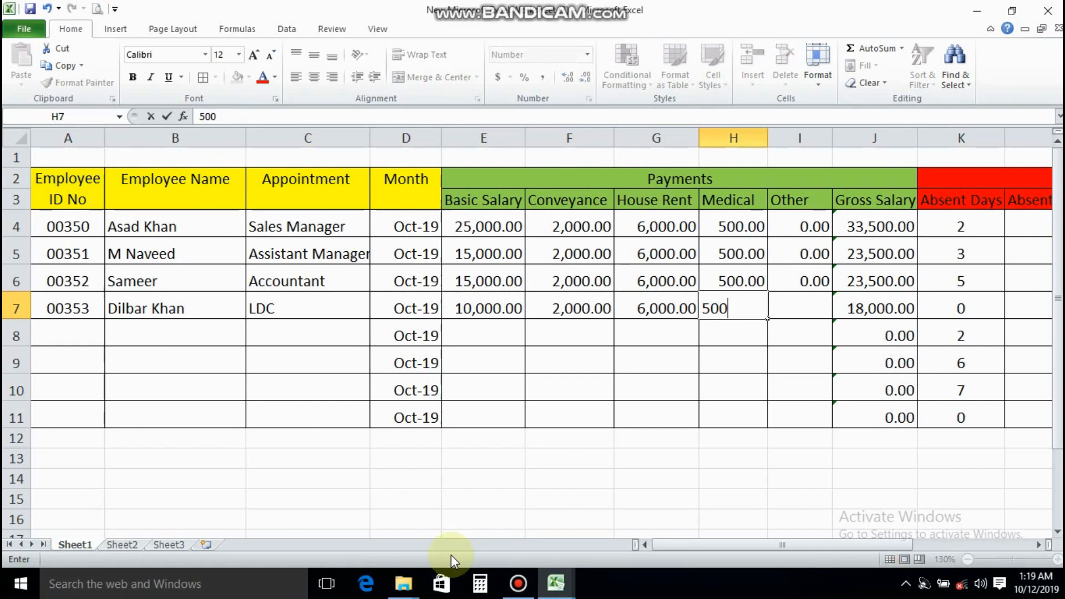
{"action": "key", "text": "Tab"}
{"action": "type", "text": "0"}
{"action": "key", "text": "Tab"}
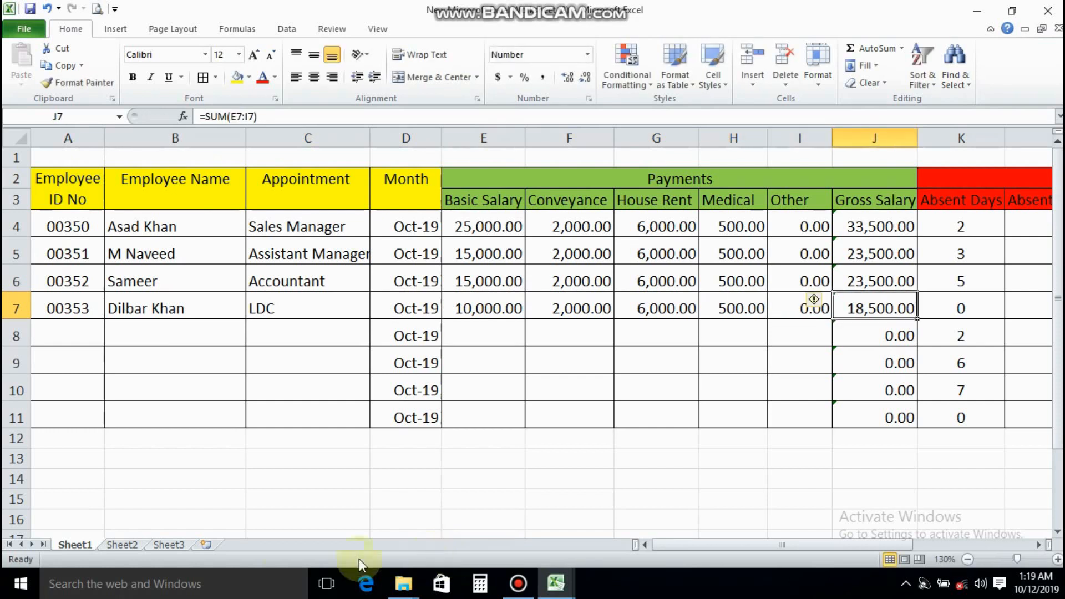
Enter the fifth employee's ID number in A8, continuing the sequence above
{"action": "left_click", "coordinate": [79, 331]}
{"action": "type", "text": "00354"}
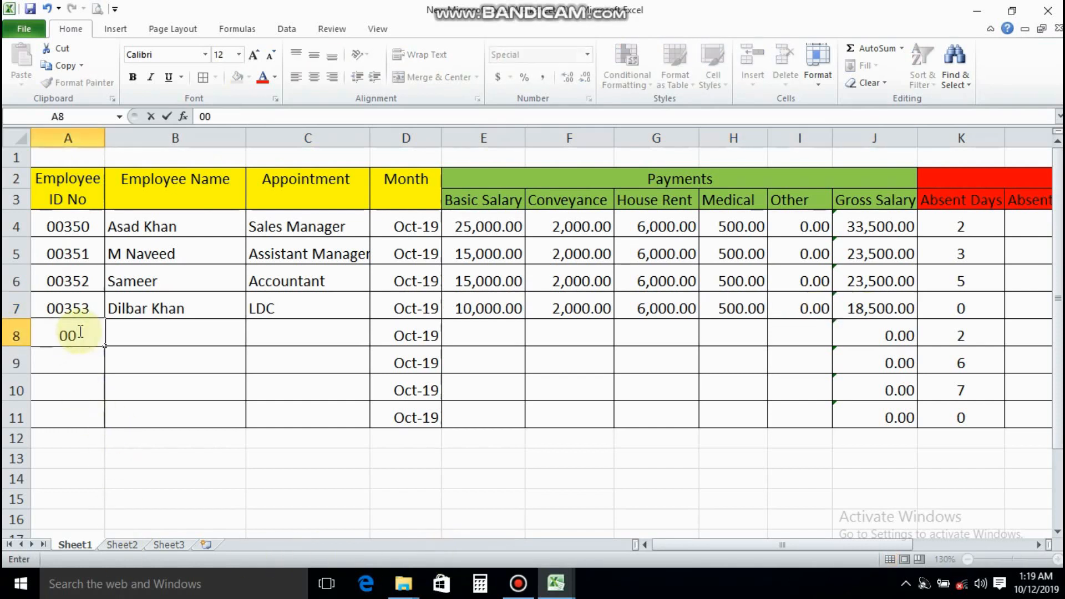
{"action": "key", "text": "Tab"}
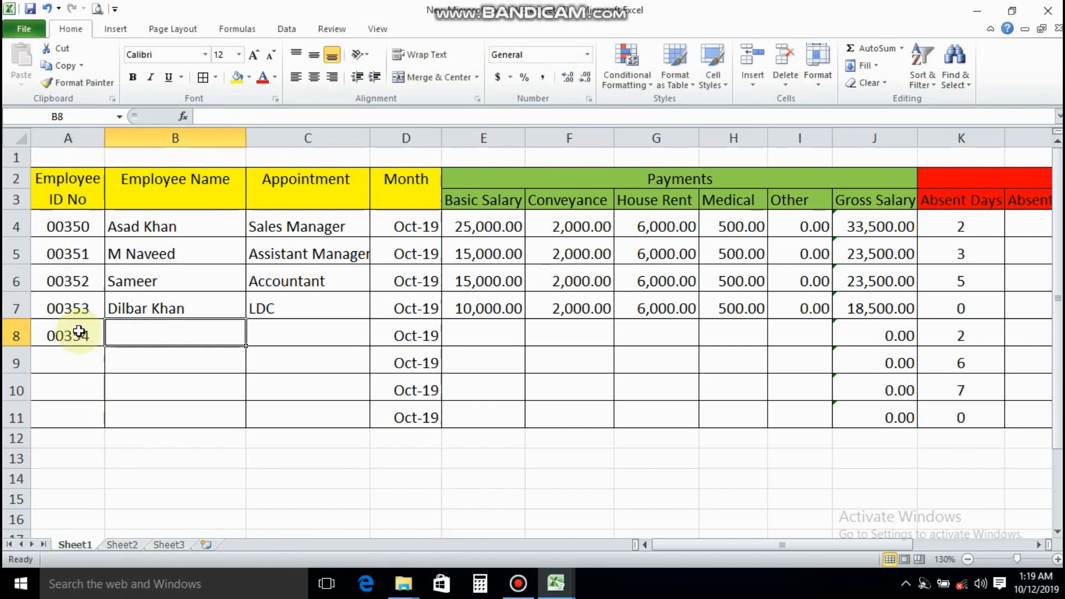
{"action": "left_click", "coordinate": [79, 331]}
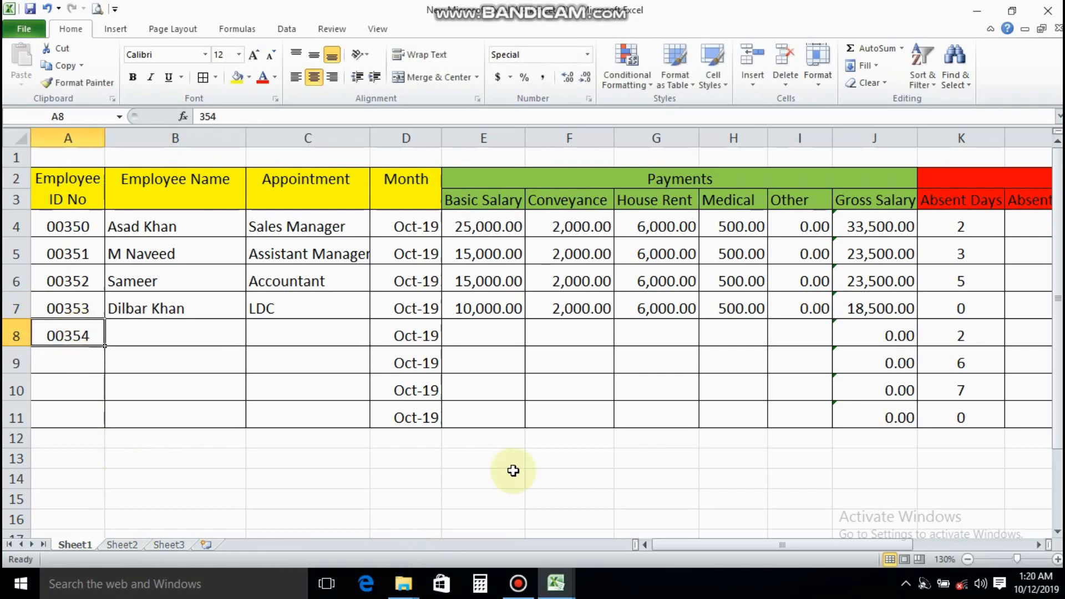
Enter the fifth employee's name in B8 and Dispacter as the appointment in C8
{"action": "key", "text": "Tab"}
{"action": "type", "text": "M S"}
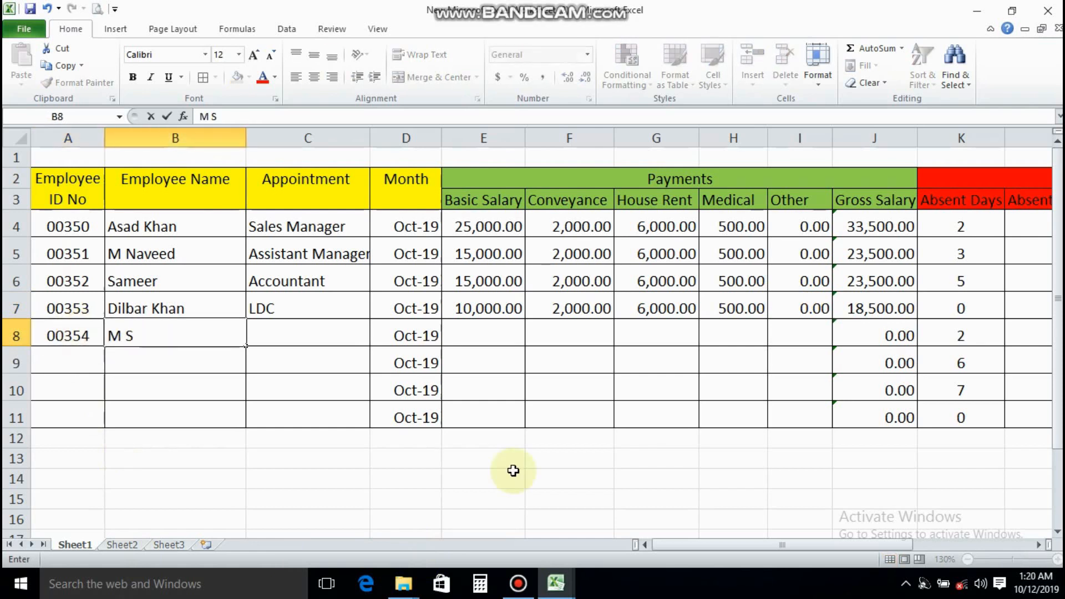
{"action": "type", "text": "ohail"}
{"action": "key", "text": "Tab"}
{"action": "type", "text": "D"}
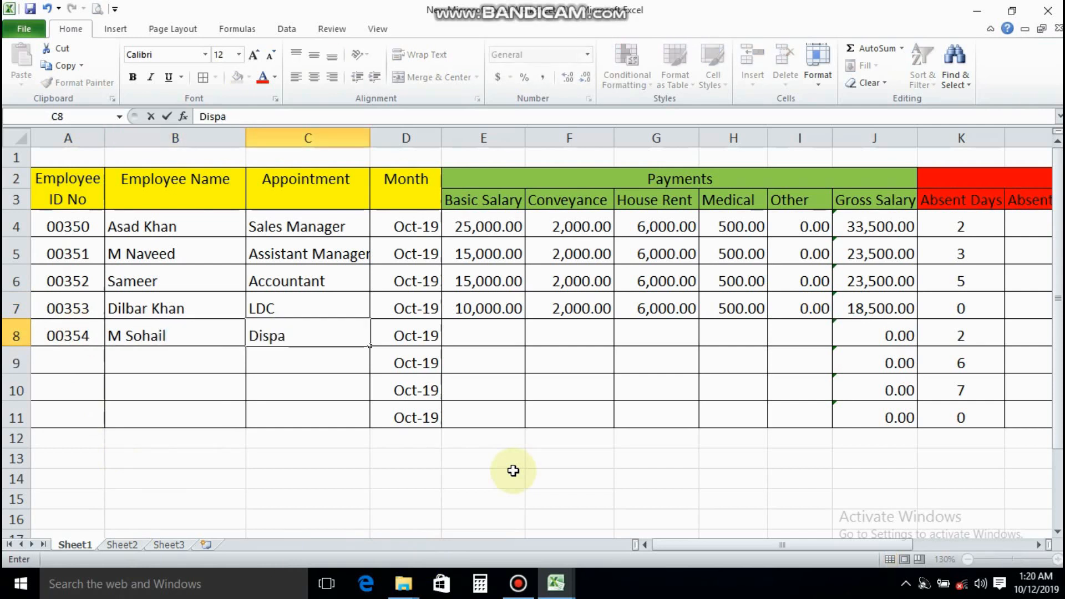
{"action": "type", "text": "ispacter"}
{"action": "key", "text": "Tab"}
{"action": "key", "text": "Tab"}
Enter the fifth employee's payments in E8:I8: basic salary 10000, conveyance 2000, house rent 6000, medical 500 and other 0
{"action": "type", "text": "1000"}
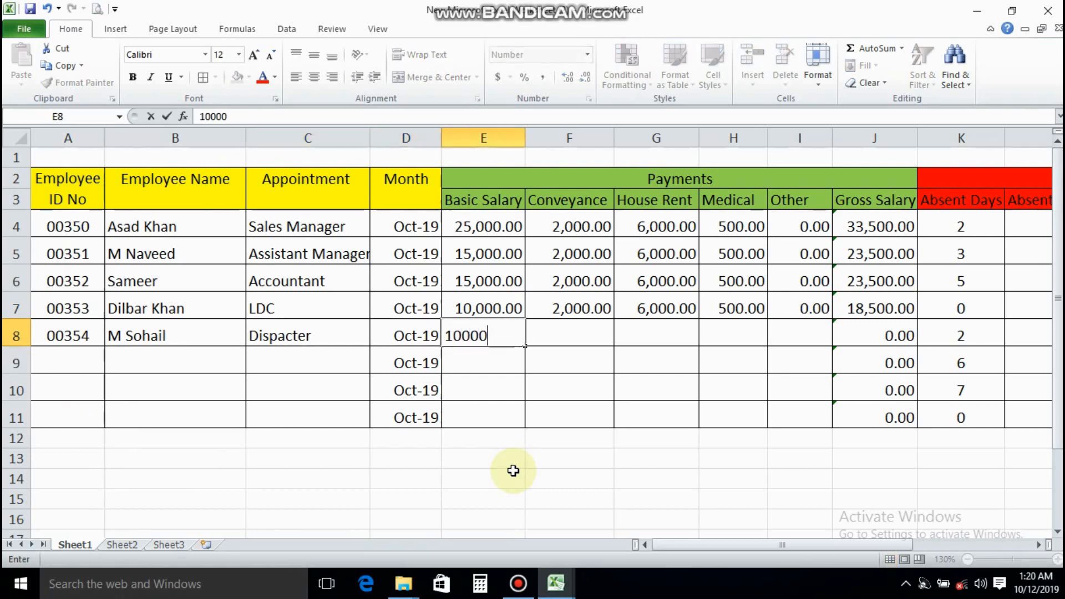
{"action": "key", "text": "Tab"}
{"action": "type", "text": "2000"}
{"action": "key", "text": "Tab"}
{"action": "type", "text": "6000"}
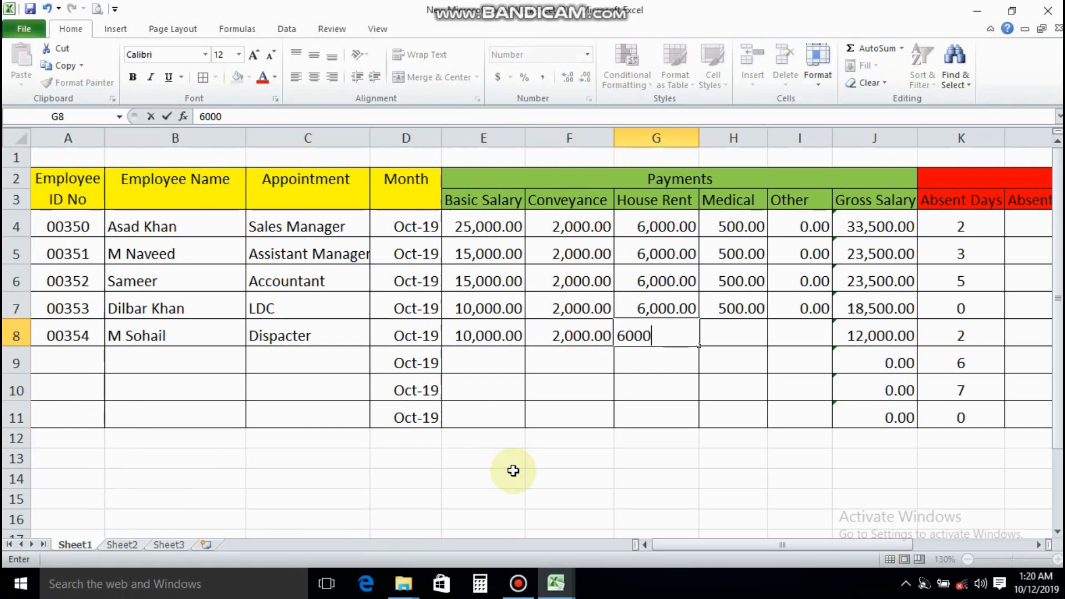
{"action": "key", "text": "Tab"}
{"action": "type", "text": "500"}
{"action": "key", "text": "Tab"}
{"action": "type", "text": "0"}
{"action": "key", "text": "Tab"}
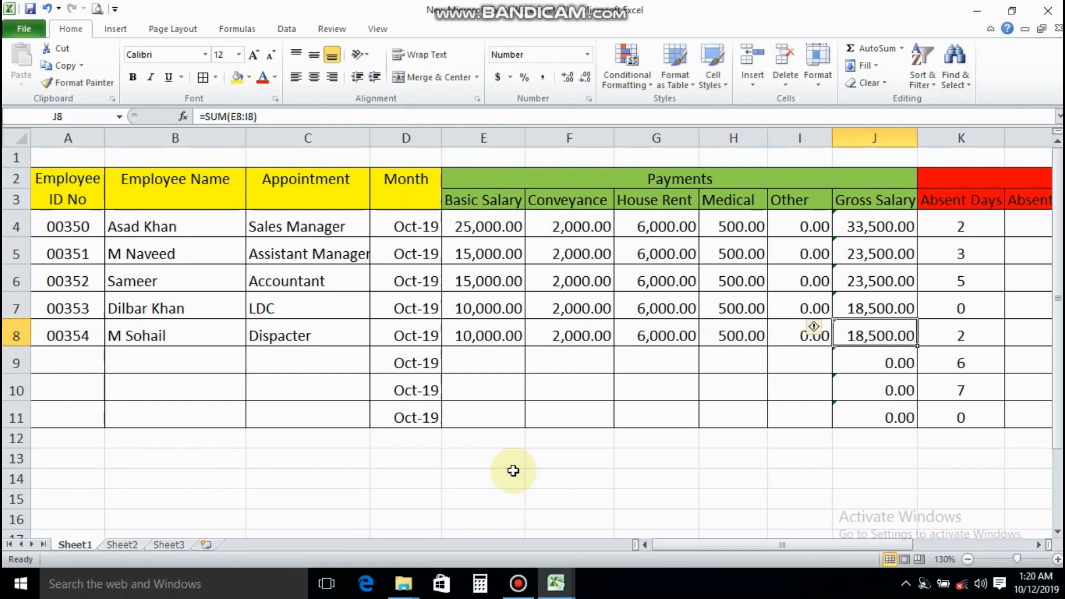
{"action": "left_click", "coordinate": [84, 361]}
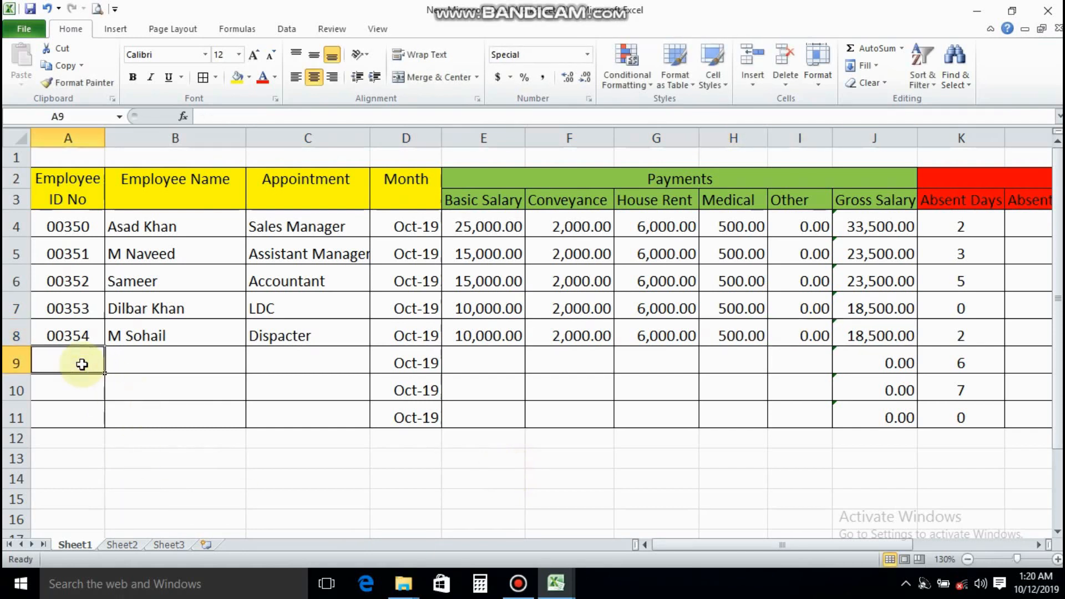
Correct the spelling of the fifth employee's appointment in C8 to Dispatcher
{"action": "double_click", "coordinate": [279, 336]}
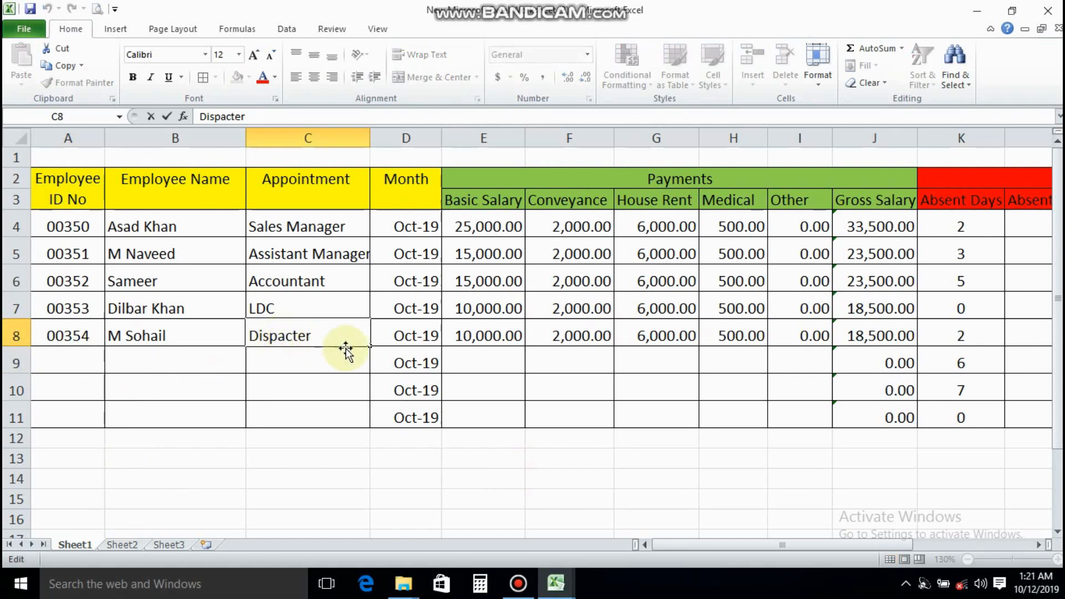
{"action": "type", "text": "t"}
{"action": "key", "text": "Right"}
{"action": "key", "text": "Delete"}
{"action": "type", "text": "h"}
Fill A9:C9 with the sixth employee's ID number continuing the sequence, the employee's name, and Driver as the appointment
{"action": "left_click", "coordinate": [71, 360]}
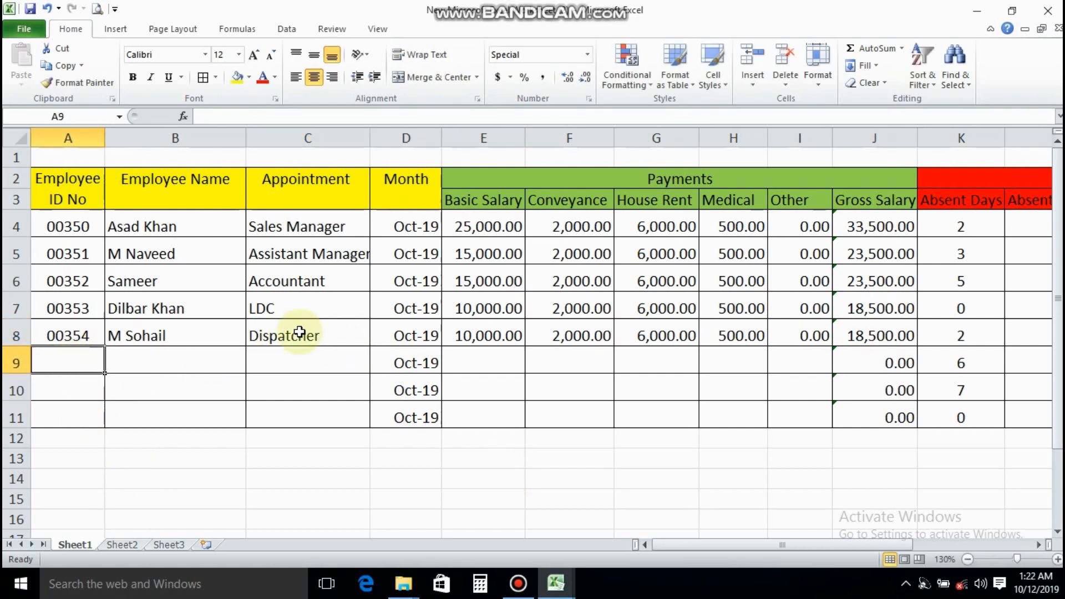
{"action": "type", "text": "00355"}
{"action": "key", "text": "Tab"}
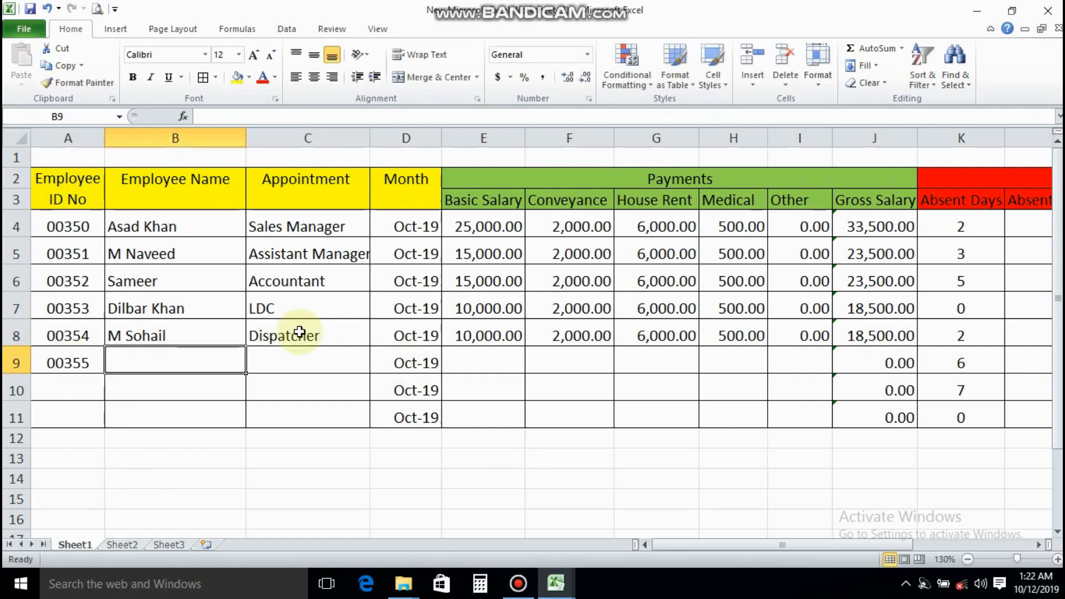
{"action": "type", "text": "M Ameen"}
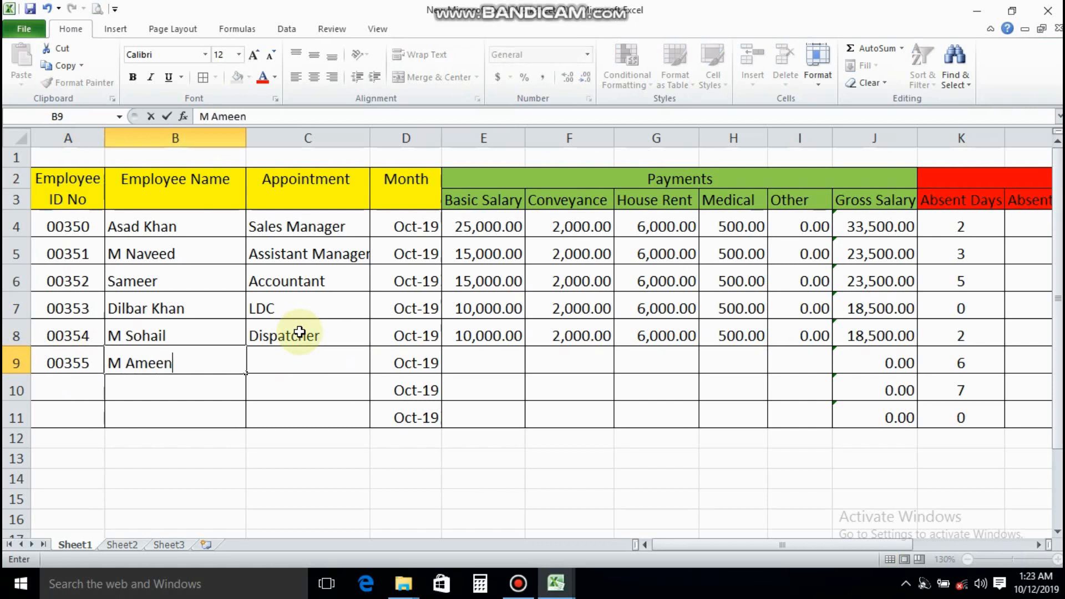
{"action": "key", "text": "Tab"}
{"action": "type", "text": "Dr"}
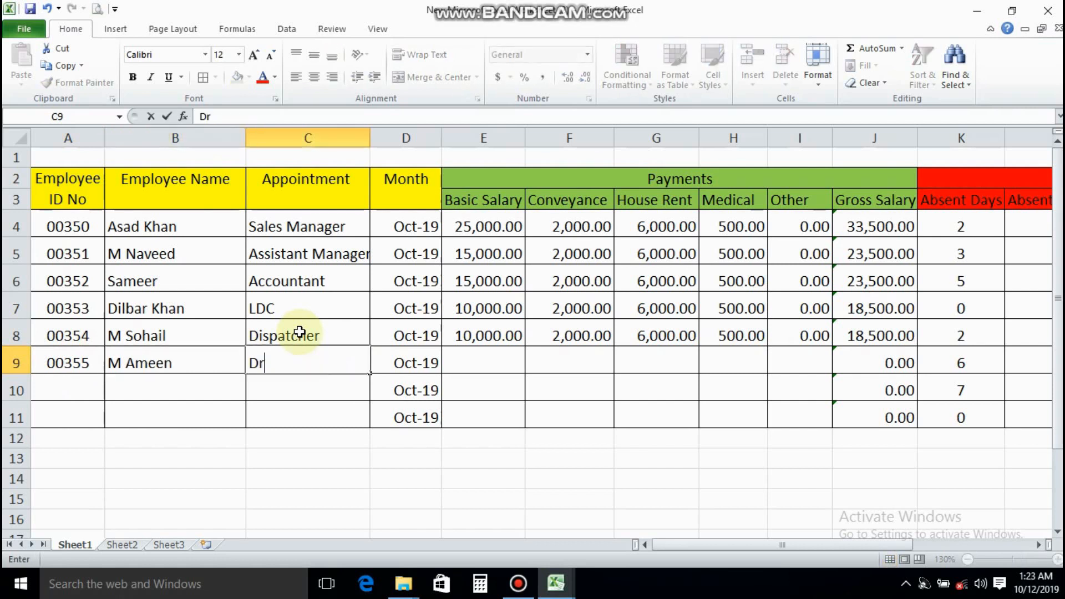
{"action": "type", "text": "iver"}
Enter the sixth employee's payments in E9:I9: basic salary 10000, conveyance 2000, house rent 6000, medical 500 and other 0
{"action": "key", "text": "Tab"}
{"action": "key", "text": "Tab"}
{"action": "type", "text": "1"}
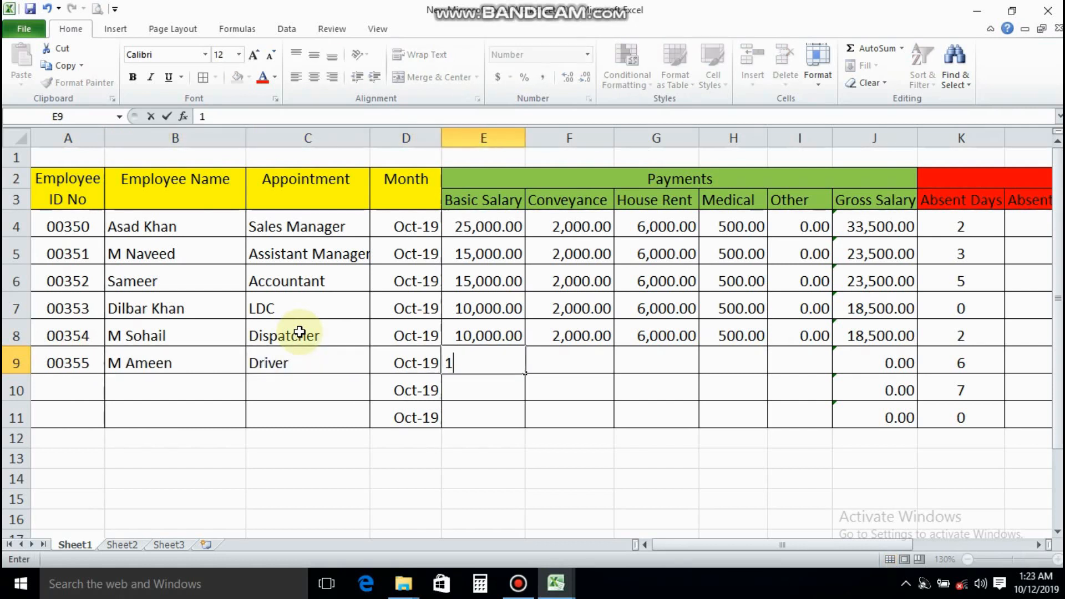
{"action": "type", "text": "0,000"}
{"action": "key", "text": "Tab"}
{"action": "type", "text": "2000"}
{"action": "key", "text": "Tab"}
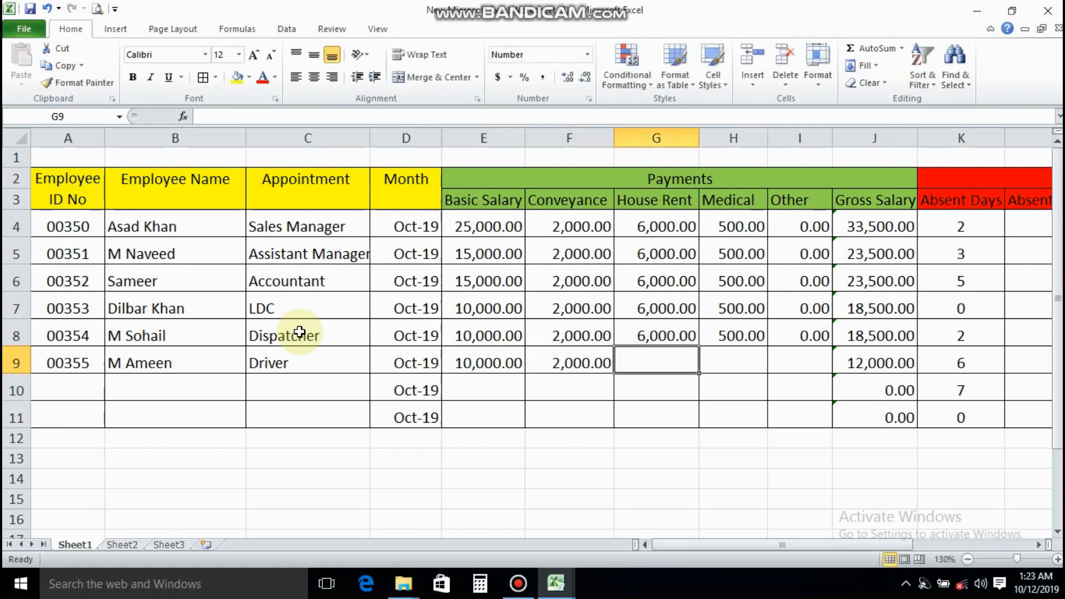
{"action": "type", "text": "6,000"}
{"action": "key", "text": "Tab"}
{"action": "type", "text": "500"}
{"action": "key", "text": "Tab"}
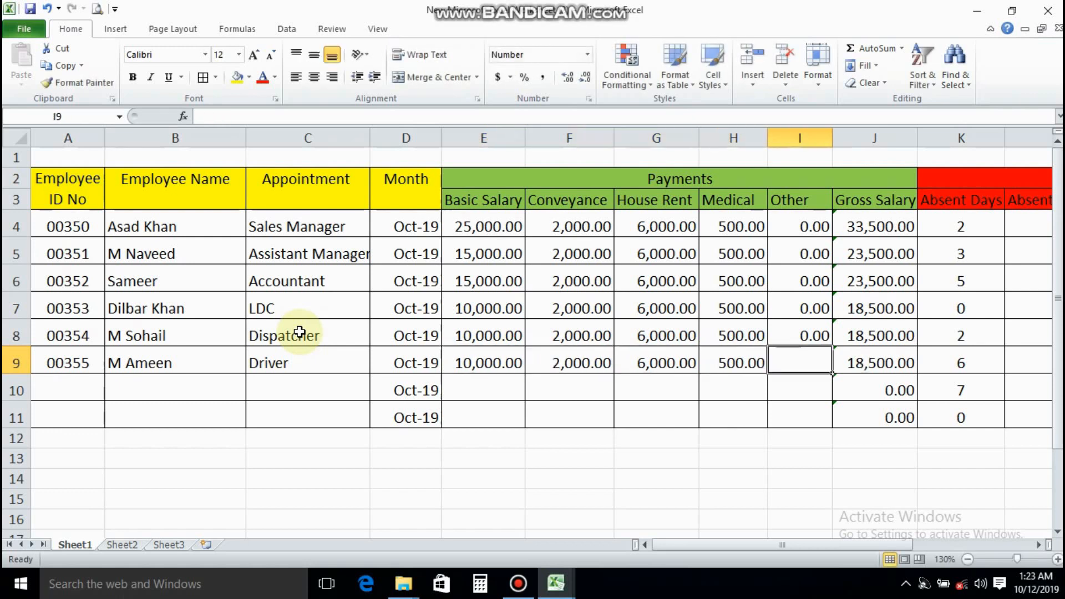
{"action": "type", "text": "0"}
{"action": "key", "text": "Tab"}
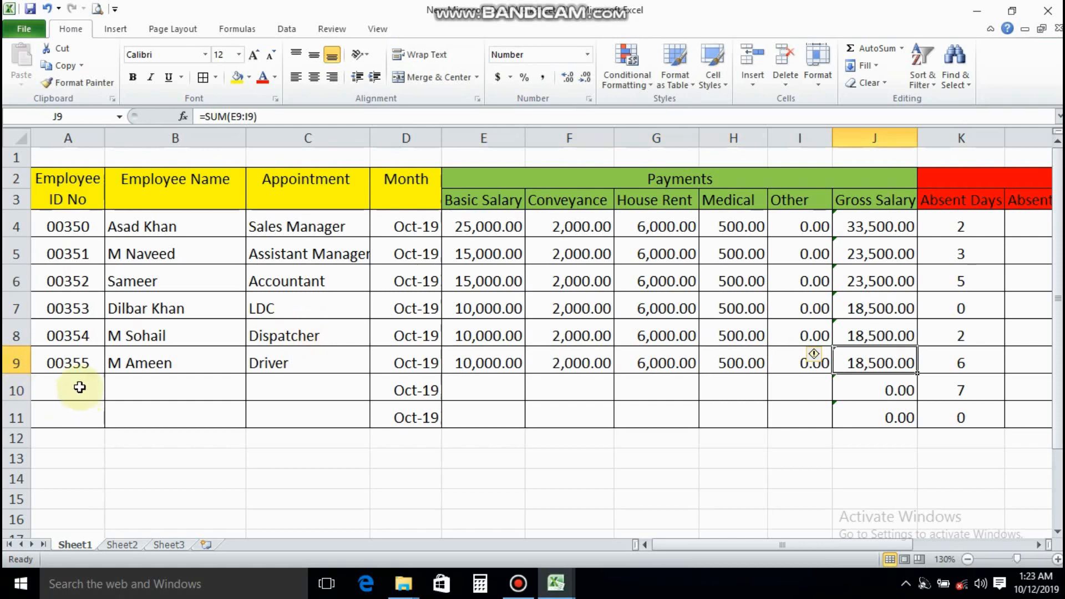
Fill A10:C10 with the seventh employee's ID number continuing the sequence, the employee's name, and Cook as the appointment
{"action": "left_click", "coordinate": [80, 387]}
{"action": "type", "text": "00356"}
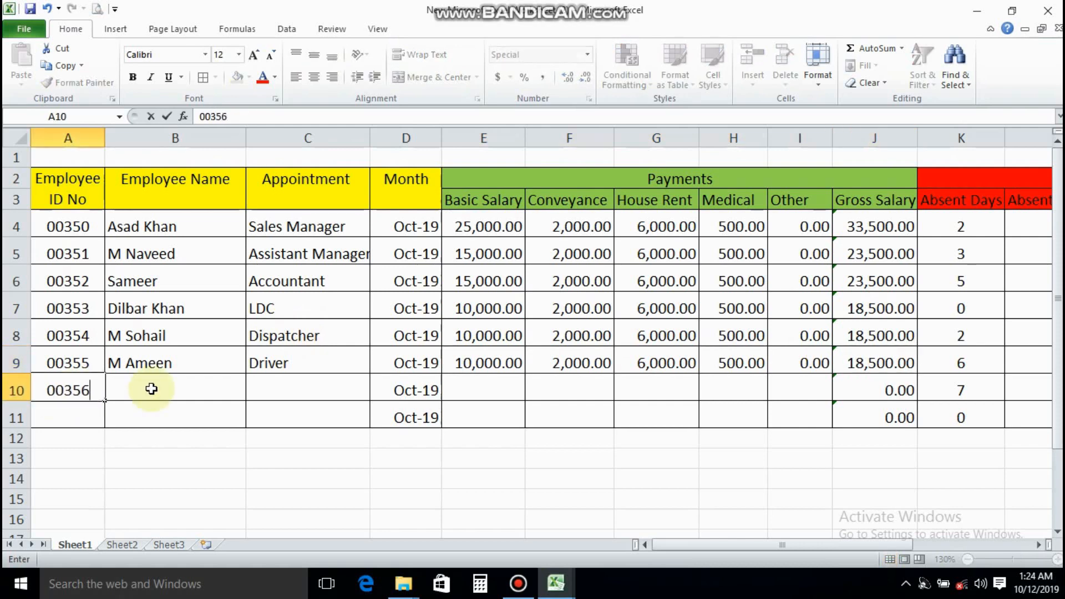
{"action": "left_click", "coordinate": [151, 389]}
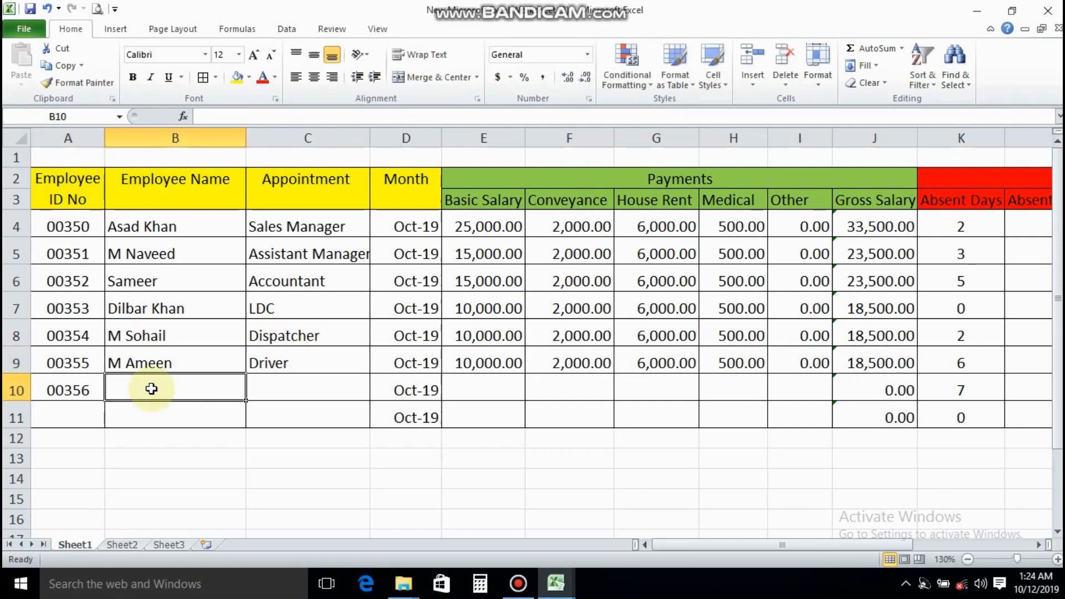
{"action": "type", "text": "M Saleem"}
{"action": "key", "text": "Tab"}
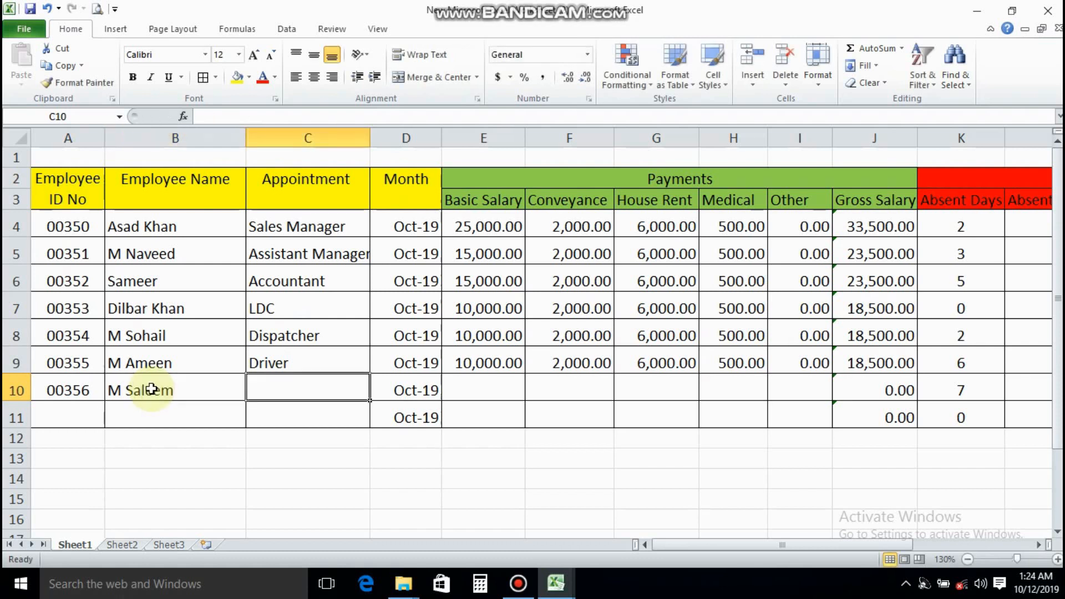
{"action": "type", "text": "C"}
Enter the seventh employee's payments in E10:I10: basic salary 10000, conveyance 2000, house rent 6000, medical 500 and other 0
{"action": "key", "text": "Tab"}
{"action": "key", "text": "Tab"}
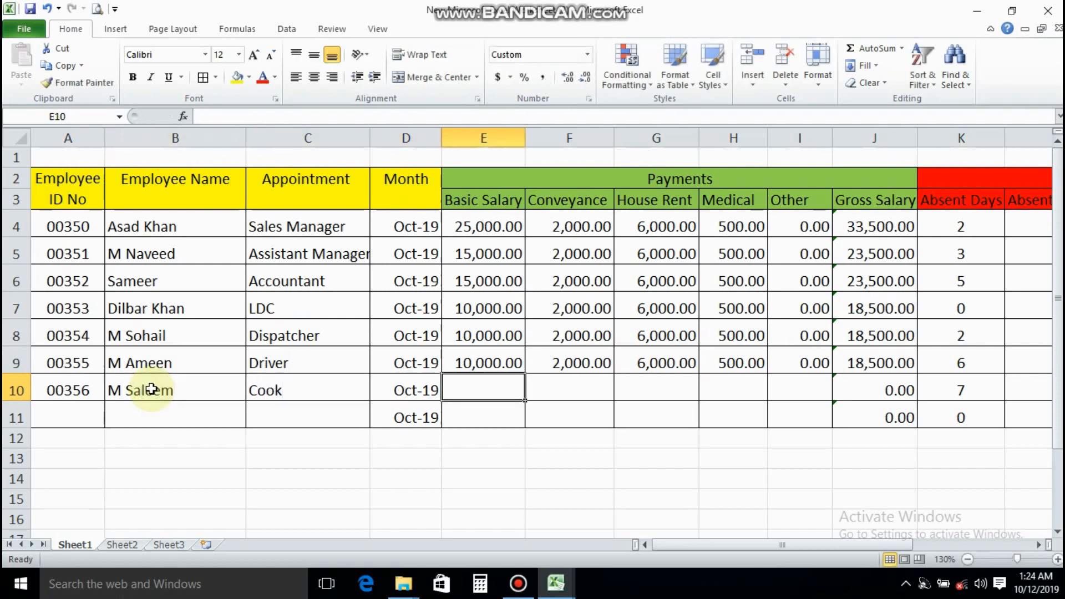
{"action": "type", "text": "100"}
{"action": "key", "text": "Tab"}
{"action": "type", "text": "2000"}
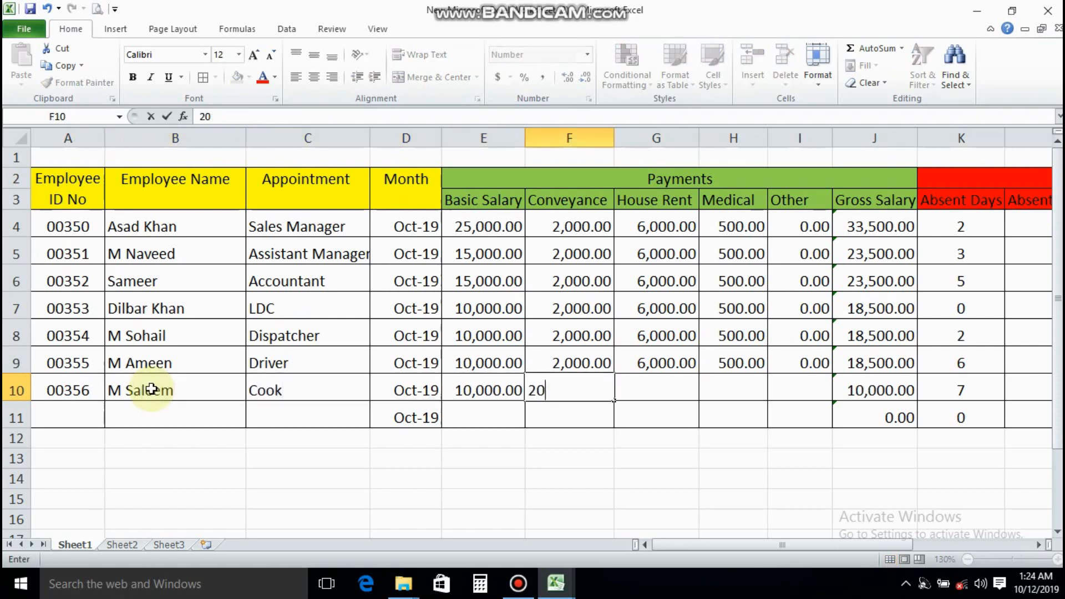
{"action": "key", "text": "Tab"}
{"action": "type", "text": "6,"}
{"action": "type", "text": "000.0"}
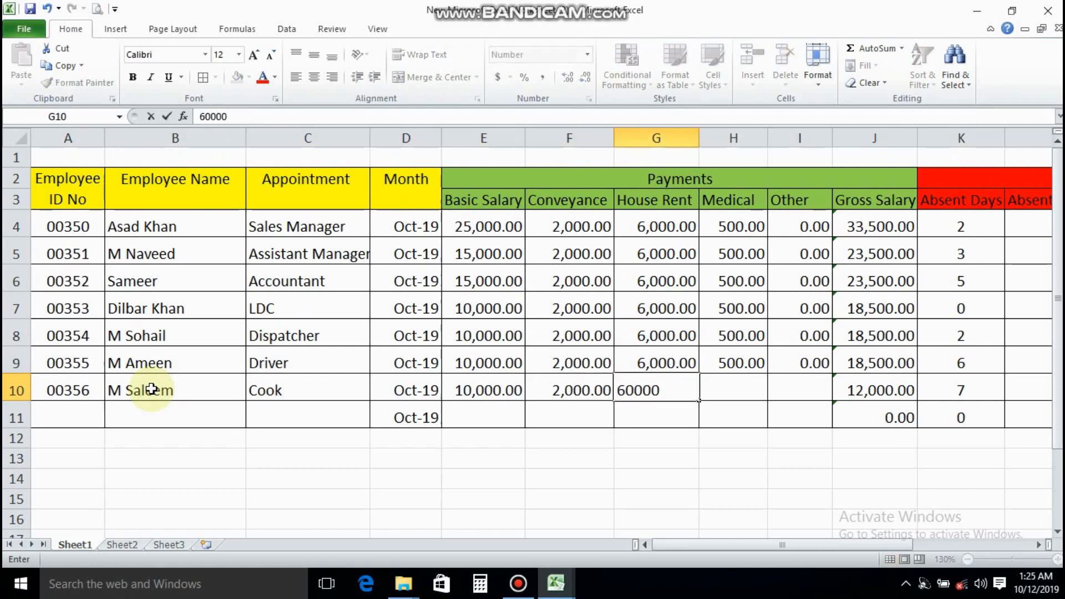
{"action": "key", "text": "BackSpace"}
{"action": "key", "text": "Tab"}
{"action": "type", "text": "500"}
{"action": "key", "text": "Tab"}
{"action": "type", "text": "0"}
{"action": "key", "text": "Tab"}
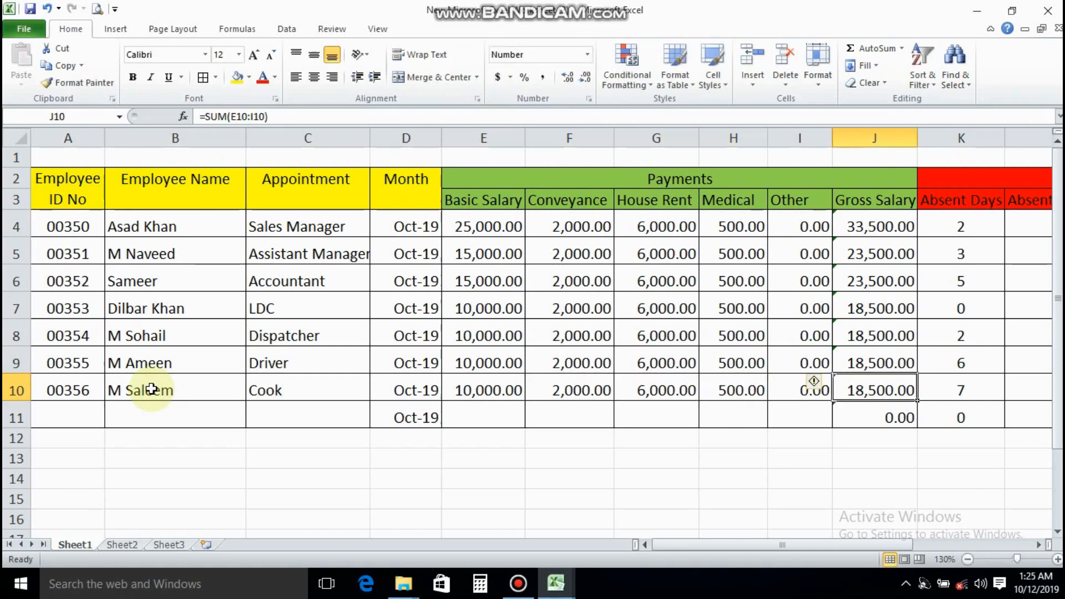
Fill A11:C11 with the eighth employee's ID number continuing the sequence, the employee's name, and Security Guard as the appointment
{"action": "left_click", "coordinate": [66, 418]}
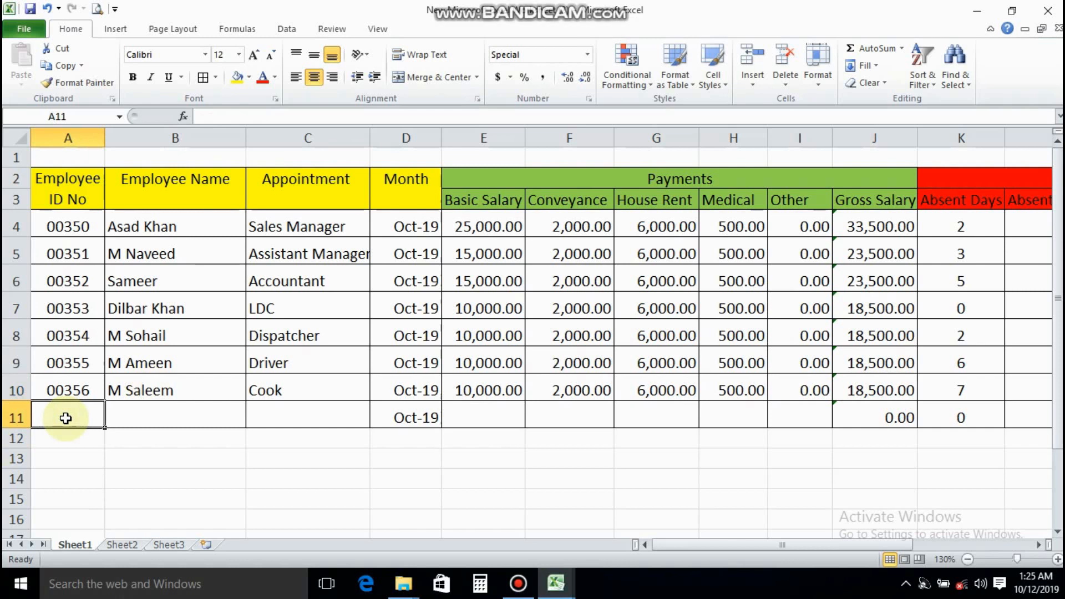
{"action": "type", "text": "0035"}
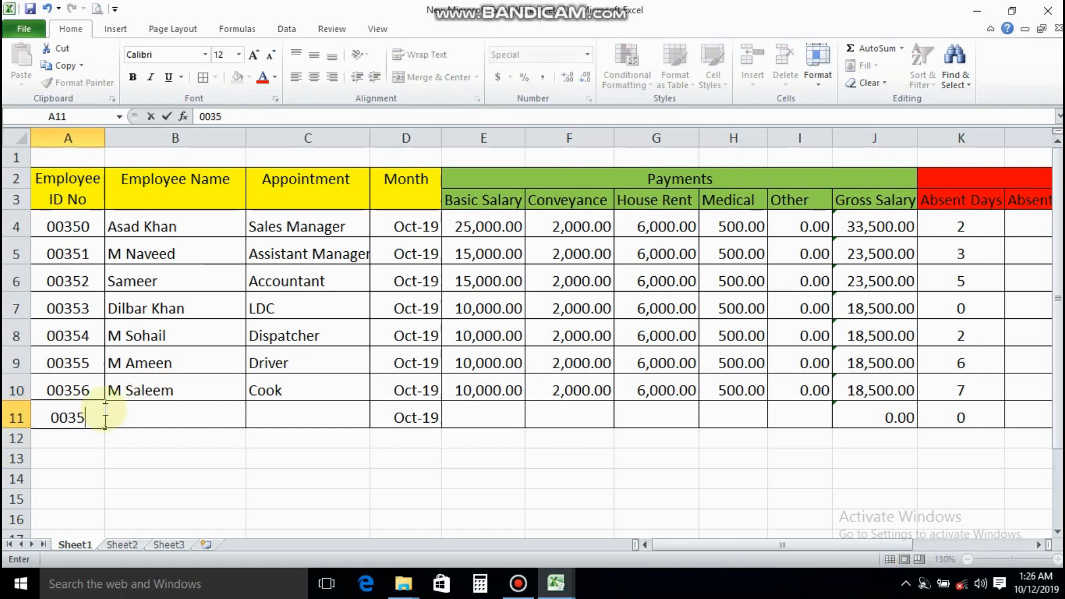
{"action": "type", "text": "7"}
{"action": "key", "text": "Tab"}
{"action": "type", "text": "M Jam"}
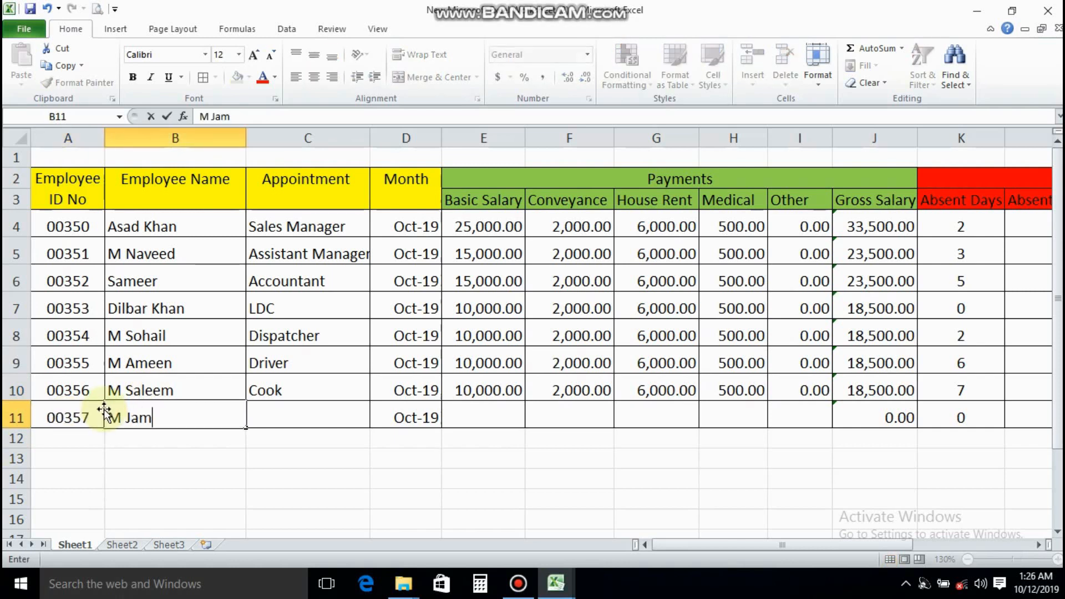
{"action": "type", "text": "eel"}
{"action": "key", "text": "Tab"}
{"action": "type", "text": "Sec"}
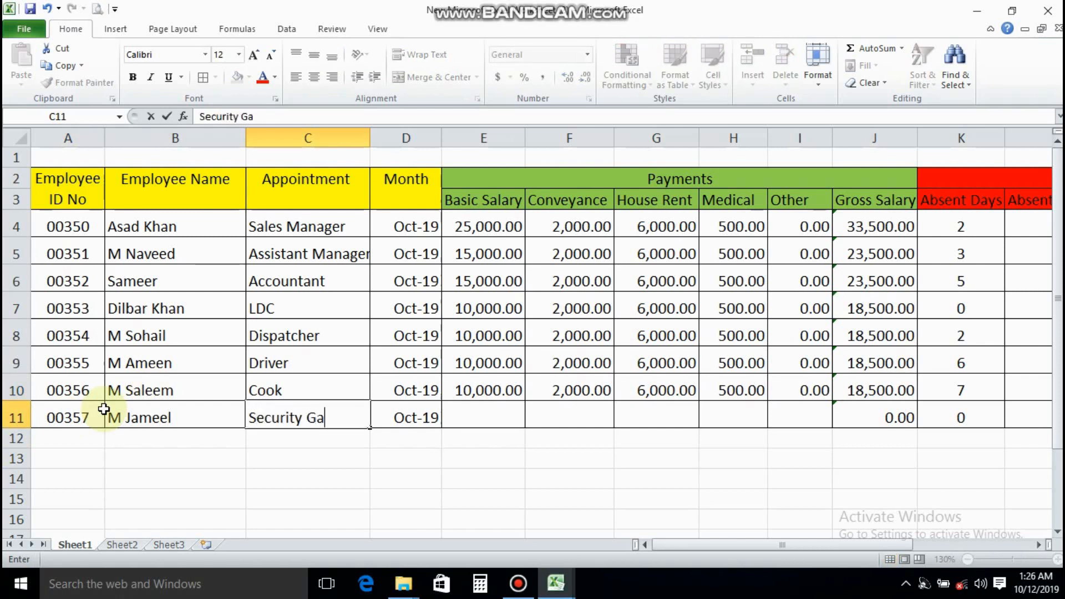
Enter the eighth employee's payments in E11:I11: basic salary 10000, conveyance 2000, house rent 6000, medical 500 and other 0
{"action": "key", "text": "Tab"}
{"action": "key", "text": "Tab"}
{"action": "type", "text": "10000"}
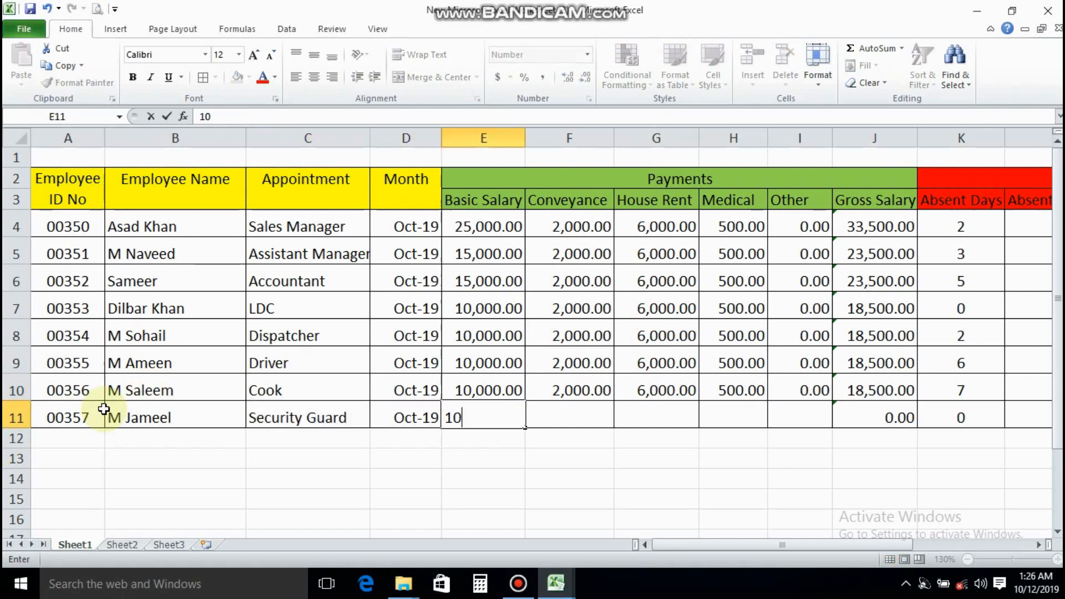
{"action": "key", "text": "Tab"}
{"action": "type", "text": "2000"}
{"action": "key", "text": "Tab"}
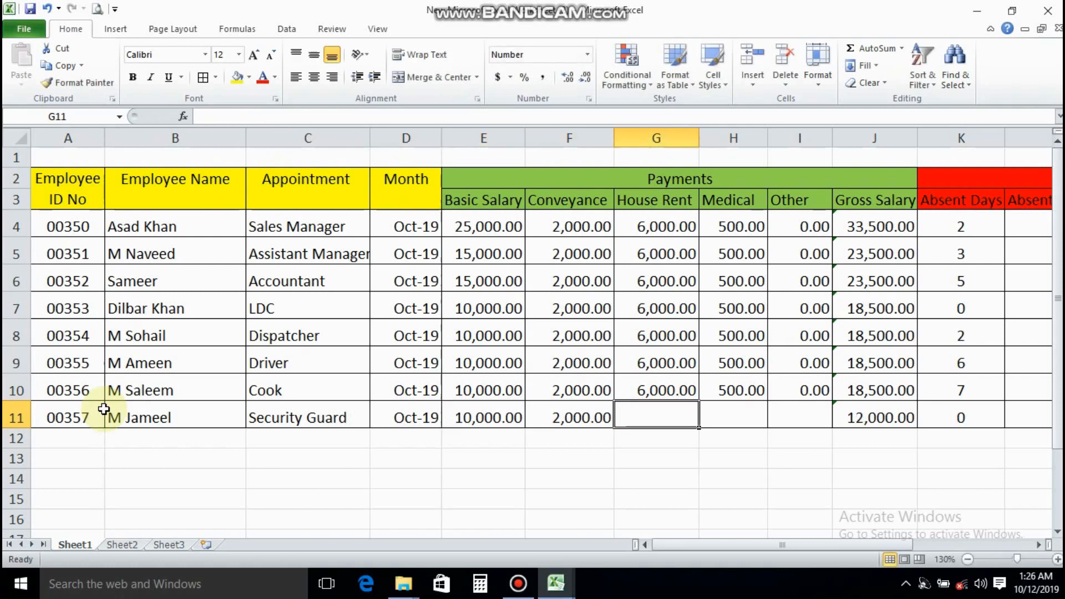
{"action": "type", "text": "60"}
{"action": "key", "text": "Tab"}
{"action": "type", "text": "500"}
{"action": "key", "text": "Tab"}
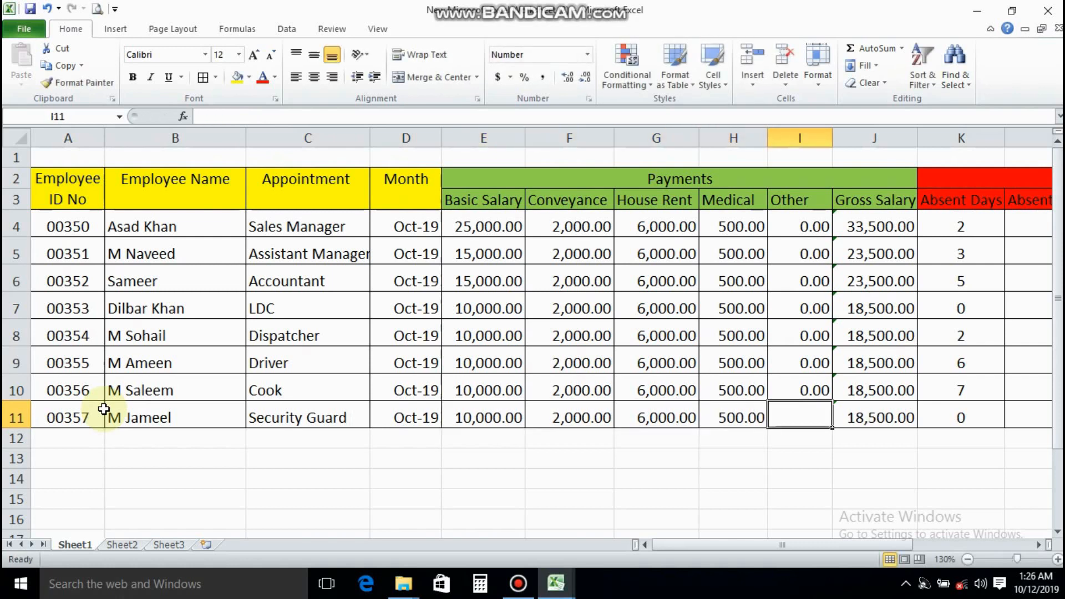
{"action": "type", "text": "0"}
{"action": "key", "text": "Tab"}
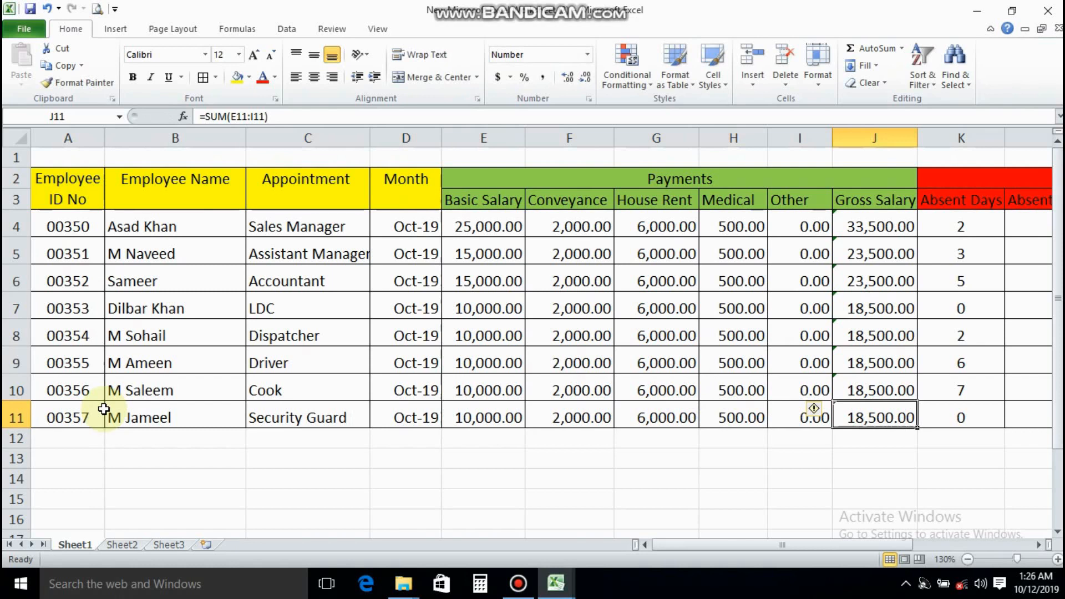
Review the completed employee rows, including the Deductions group and the Net Salary formulas in column P
{"action": "left_click", "coordinate": [48, 422]}
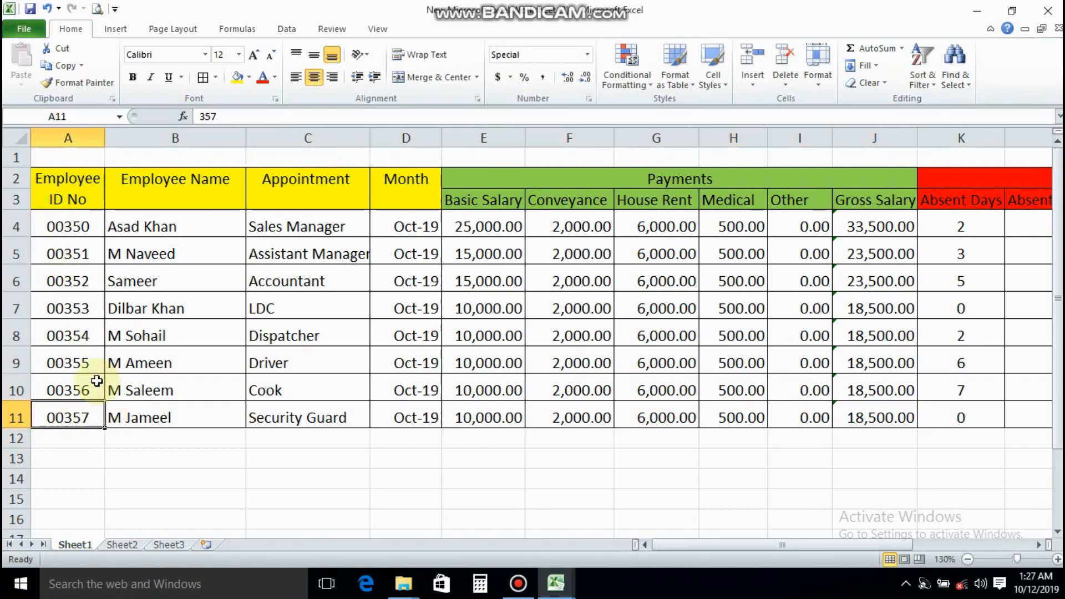
{"action": "left_click", "coordinate": [113, 392]}
{"action": "left_click_drag", "start_coordinate": [672, 547], "coordinate": [831, 543]}
{"action": "left_click", "coordinate": [962, 419]}
{"action": "left_click", "coordinate": [961, 230]}
{"action": "left_click", "coordinate": [959, 256]}
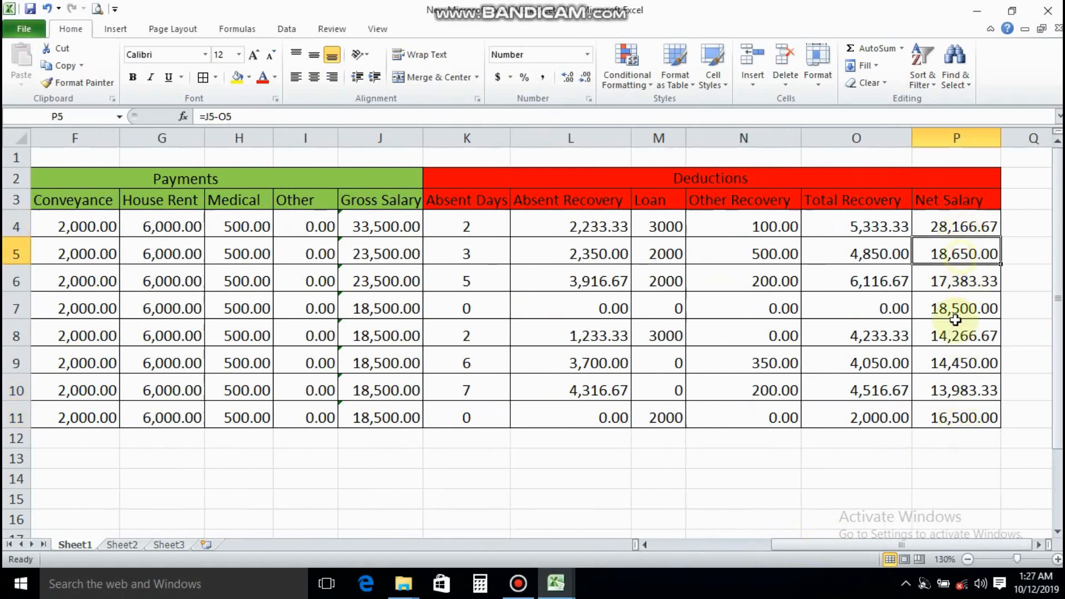
{"action": "left_click", "coordinate": [954, 415]}
{"action": "left_click_drag", "start_coordinate": [832, 544], "coordinate": [713, 546]}
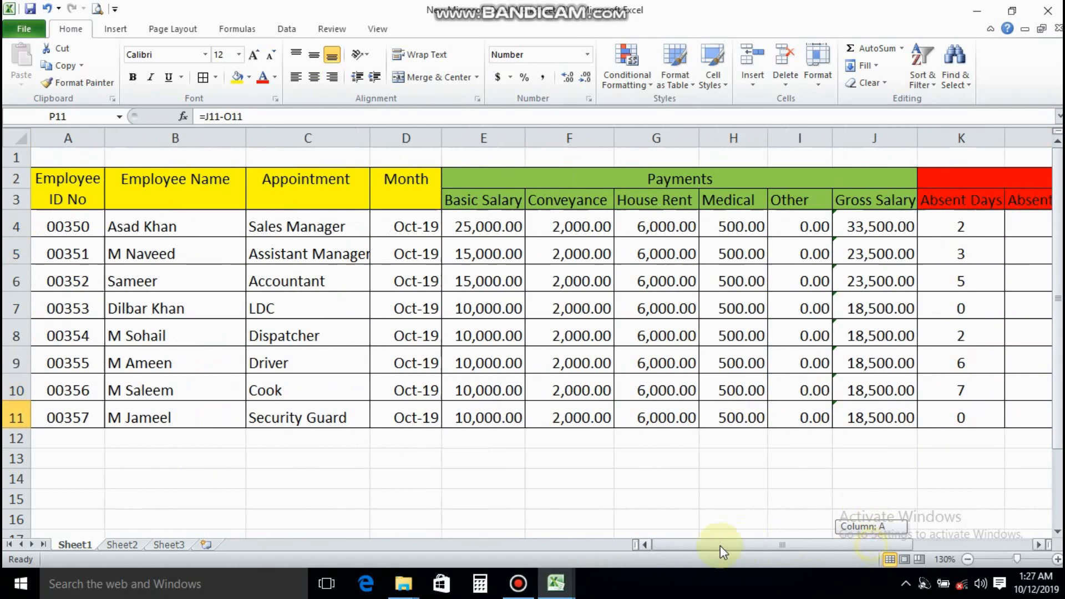
{"action": "left_click", "coordinate": [177, 249]}
Insert a WordArt title reading MONTHLY SALARY in the Fill - Orange, Accent 6, Warm Matte Bevel style
{"action": "left_click", "coordinate": [84, 157]}
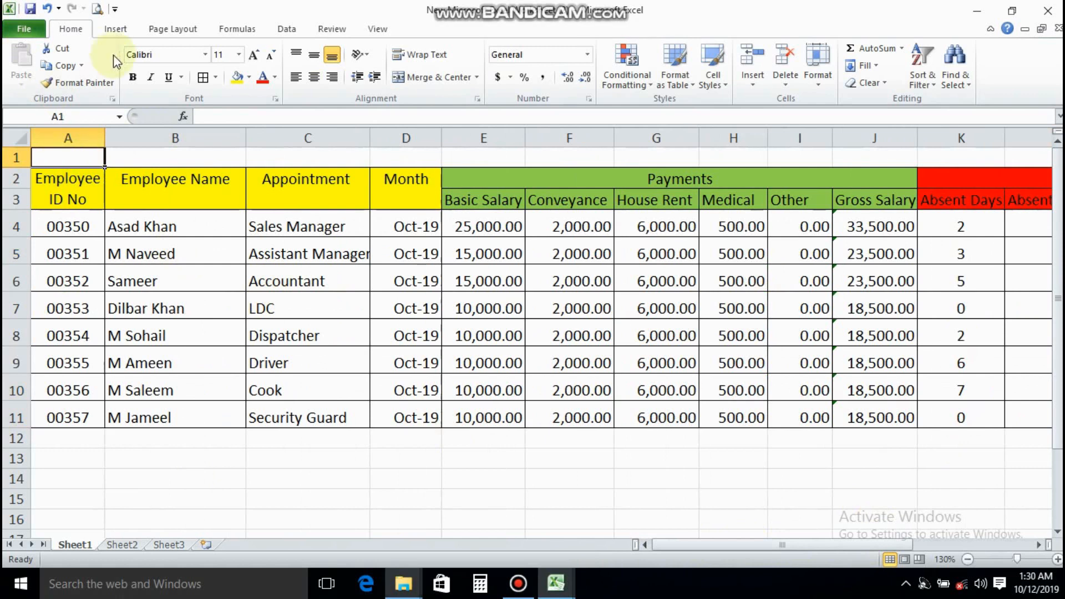
{"action": "left_click", "coordinate": [116, 31]}
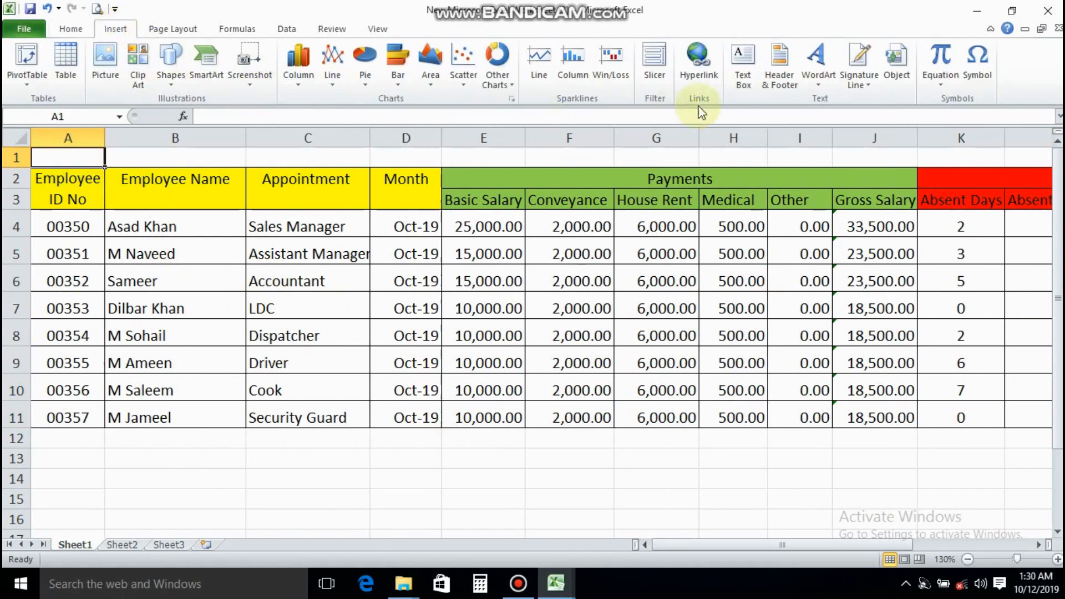
{"action": "left_click", "coordinate": [818, 58]}
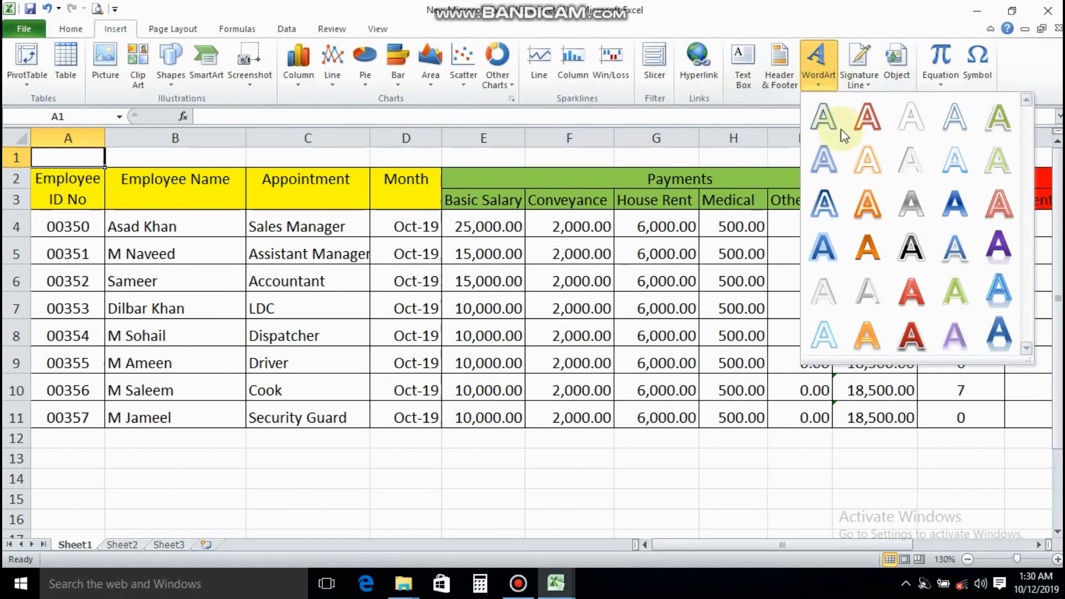
{"action": "left_click", "coordinate": [872, 327]}
{"action": "type", "text": "M"}
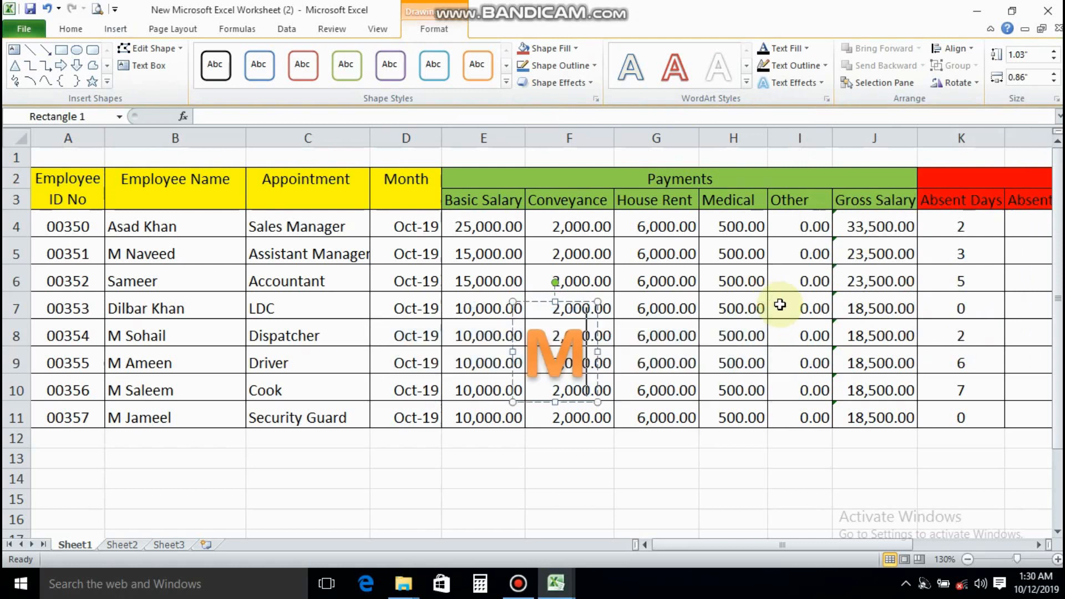
{"action": "type", "text": "ONTH"}
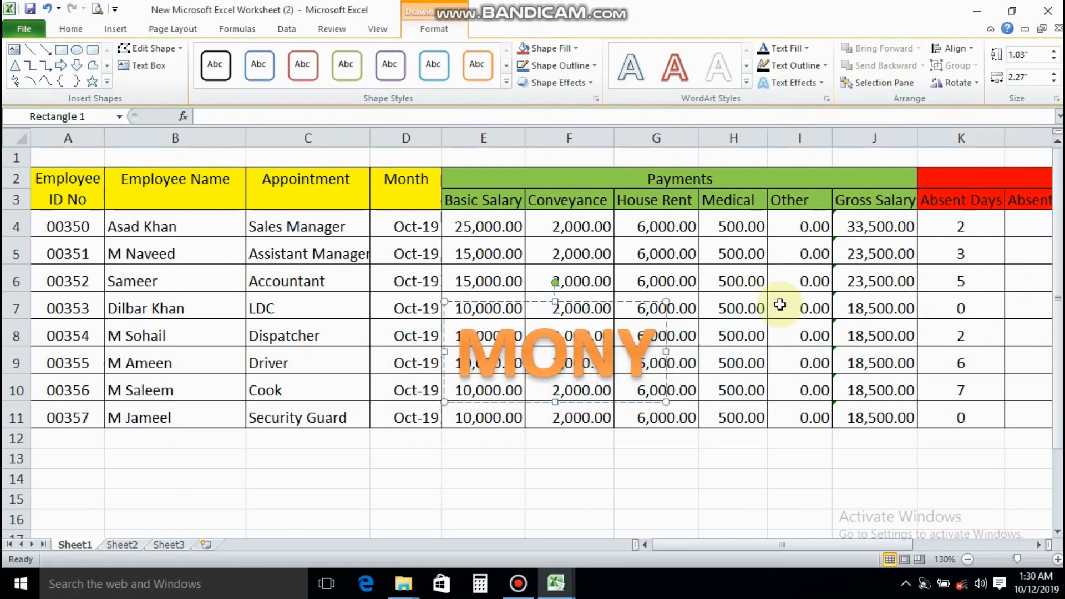
{"action": "type", "text": "LY SA"}
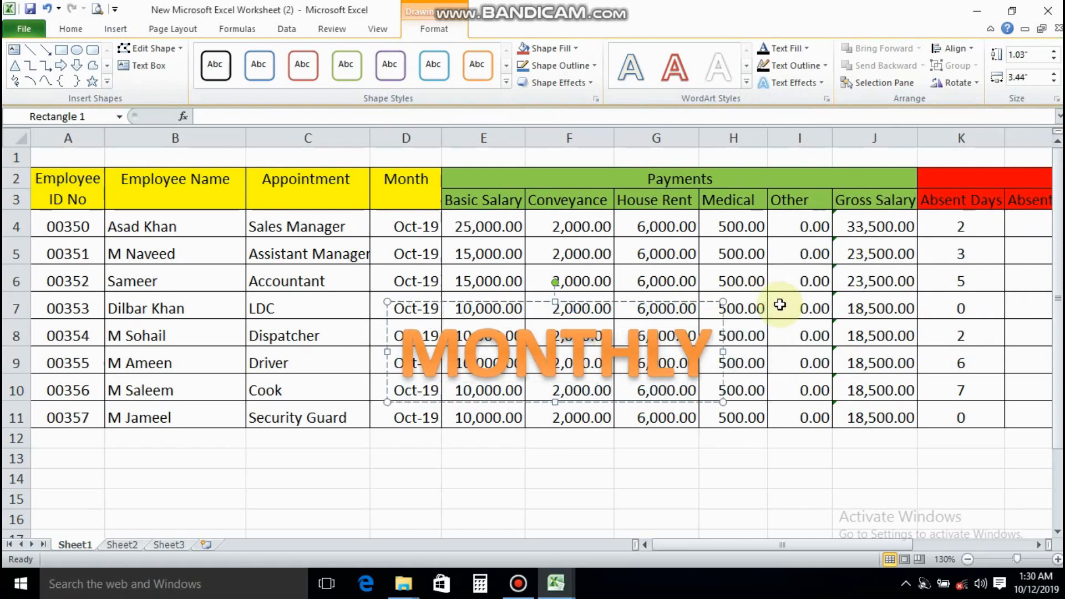
{"action": "type", "text": "LARY"}
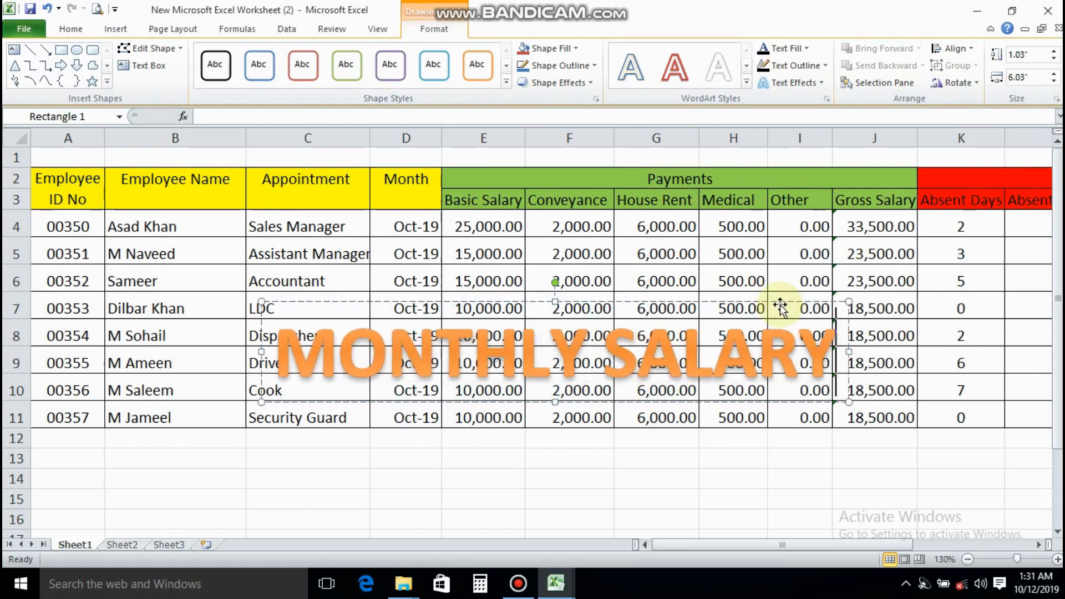
Format the MONTHLY SALARY WordArt text with black font color and font size 36
{"action": "left_click_drag", "start_coordinate": [834, 355], "coordinate": [426, 356]}
{"action": "left_click", "coordinate": [70, 29]}
{"action": "left_click", "coordinate": [276, 77]}
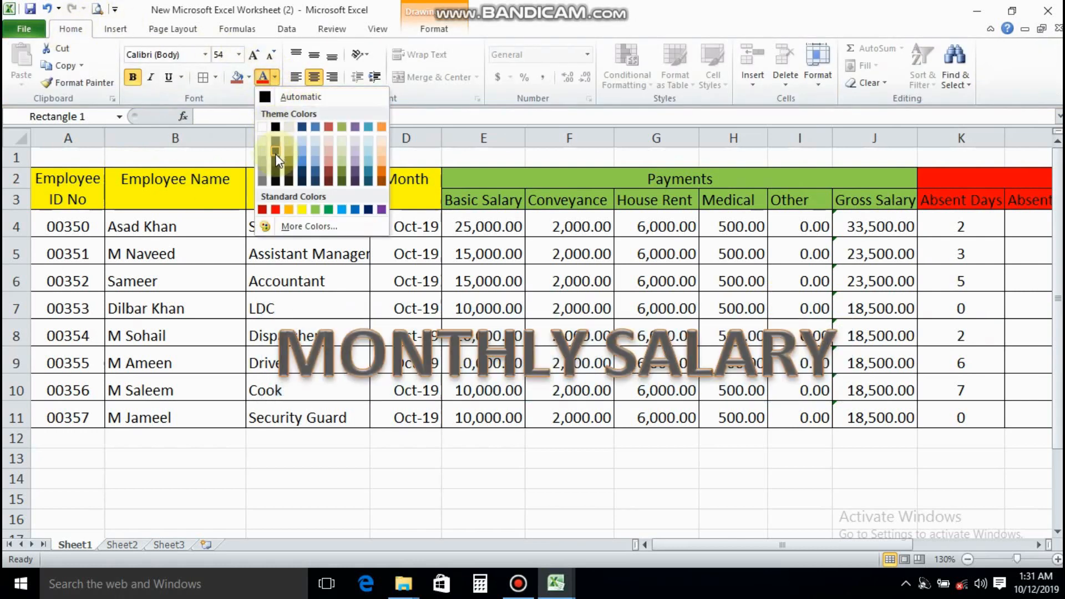
{"action": "left_click", "coordinate": [274, 126]}
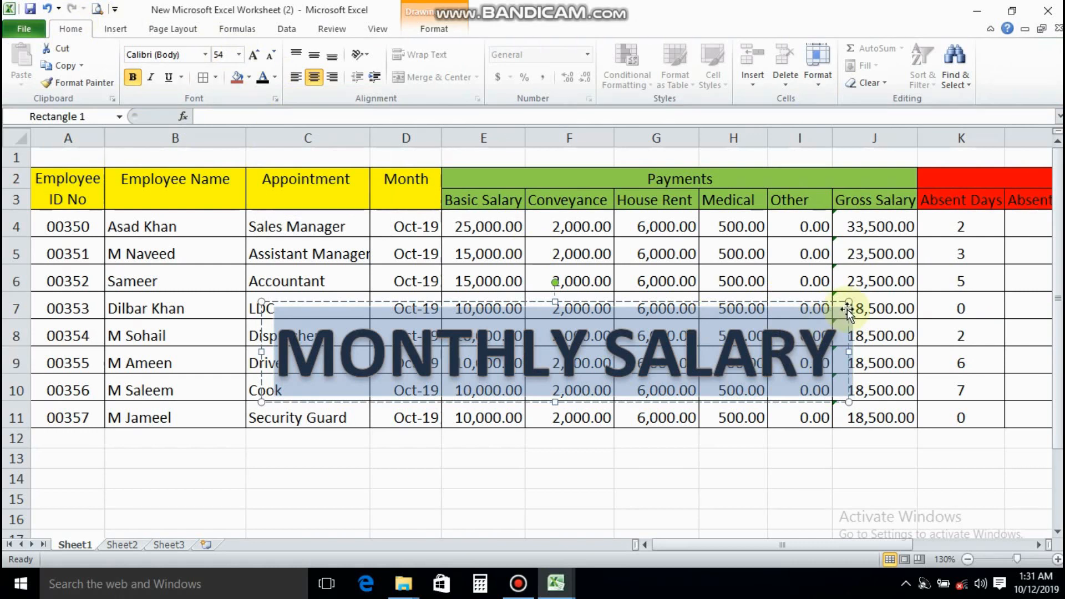
{"action": "left_click", "coordinate": [238, 54]}
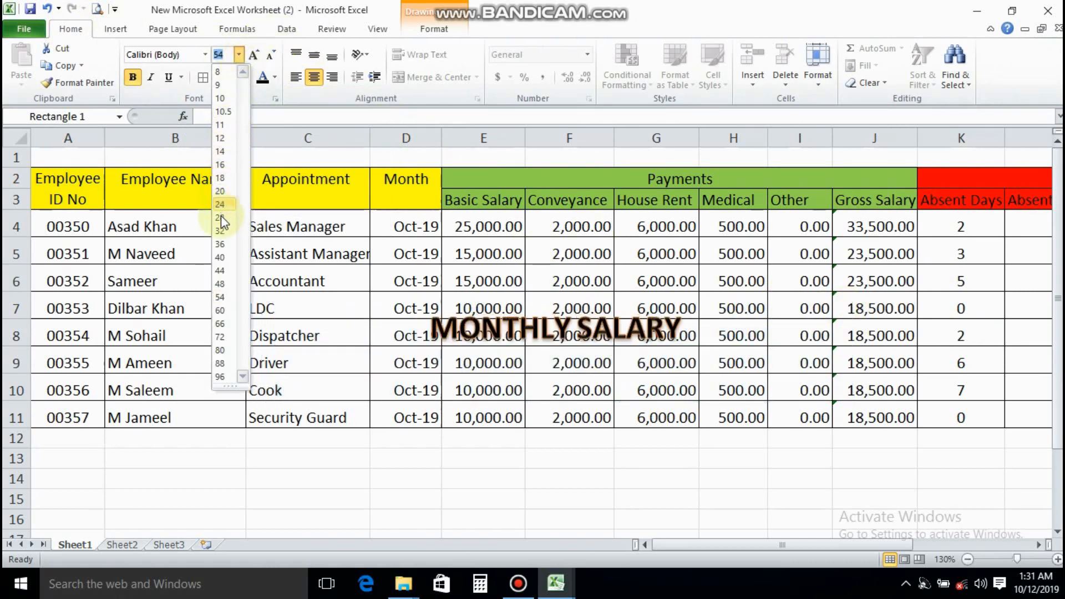
{"action": "left_click", "coordinate": [221, 242]}
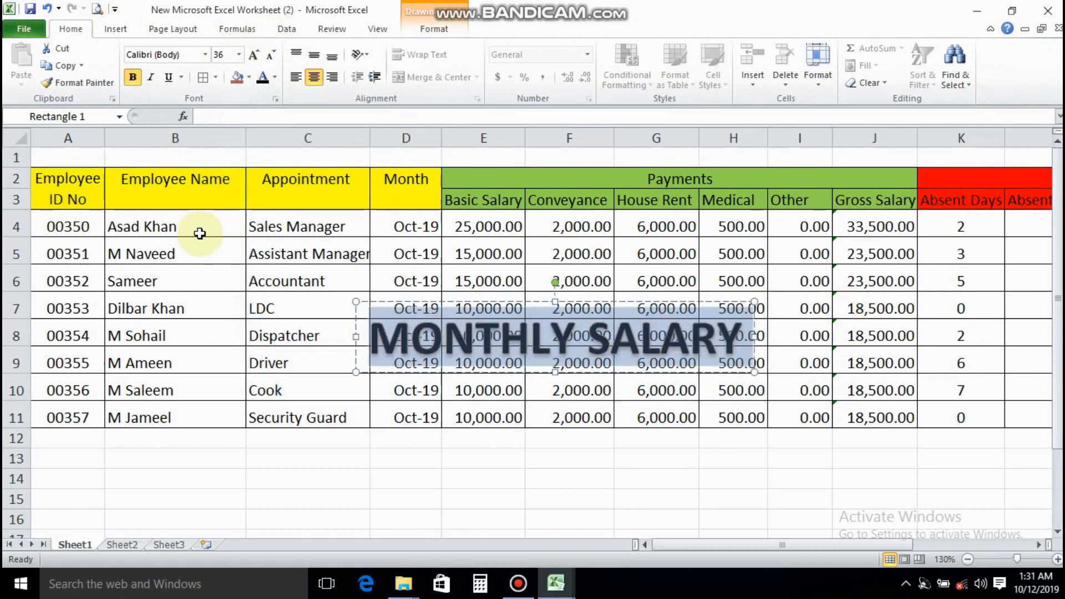
Increase the height of row 1 and move the MONTHLY SALARY title into it, above the table headers
{"action": "left_click", "coordinate": [201, 231]}
{"action": "left_click_drag", "start_coordinate": [16, 167], "coordinate": [17, 206]}
{"action": "left_click", "coordinate": [602, 382]}
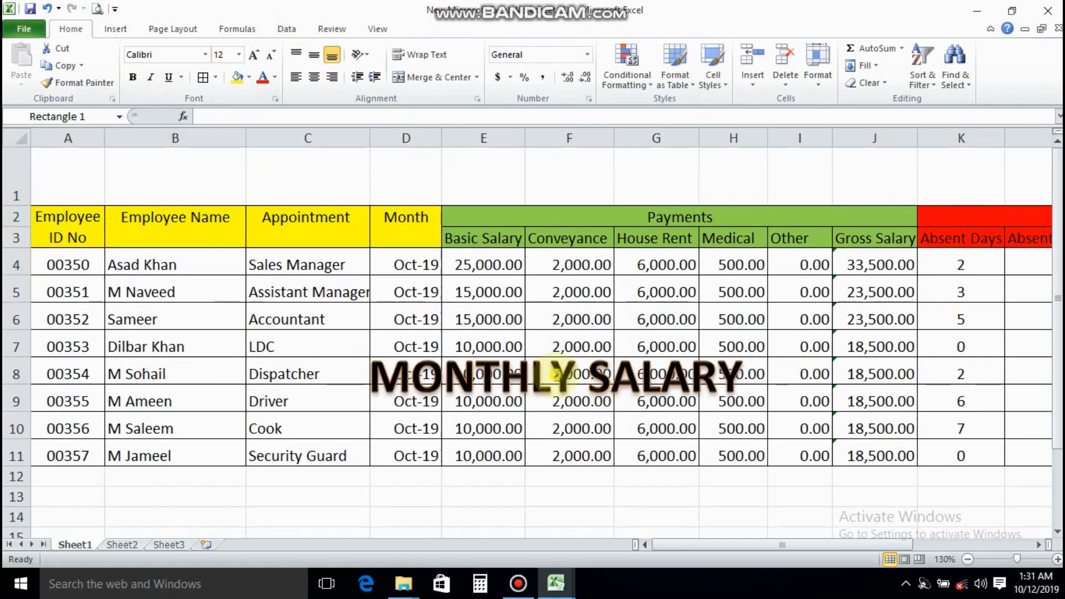
{"action": "mouse_move", "coordinate": [570, 345]}
{"action": "left_mouse_down"}
{"action": "mouse_move", "coordinate": [544, 149]}
{"action": "mouse_move", "coordinate": [570, 143]}
{"action": "left_mouse_up"}
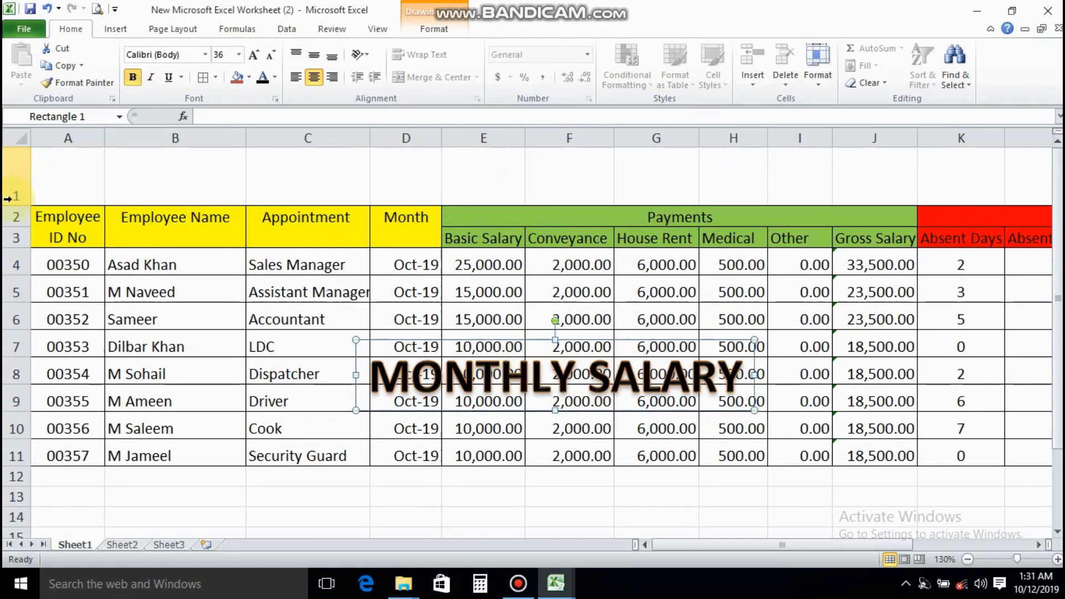
{"action": "left_click_drag", "start_coordinate": [17, 205], "coordinate": [17, 230]}
{"action": "left_click_drag", "start_coordinate": [596, 368], "coordinate": [620, 160]}
Center the MONTHLY SALARY title over the whole table, spanning about columns F to K in row 1
{"action": "left_click", "coordinate": [968, 559]}
{"action": "left_click", "coordinate": [969, 559]}
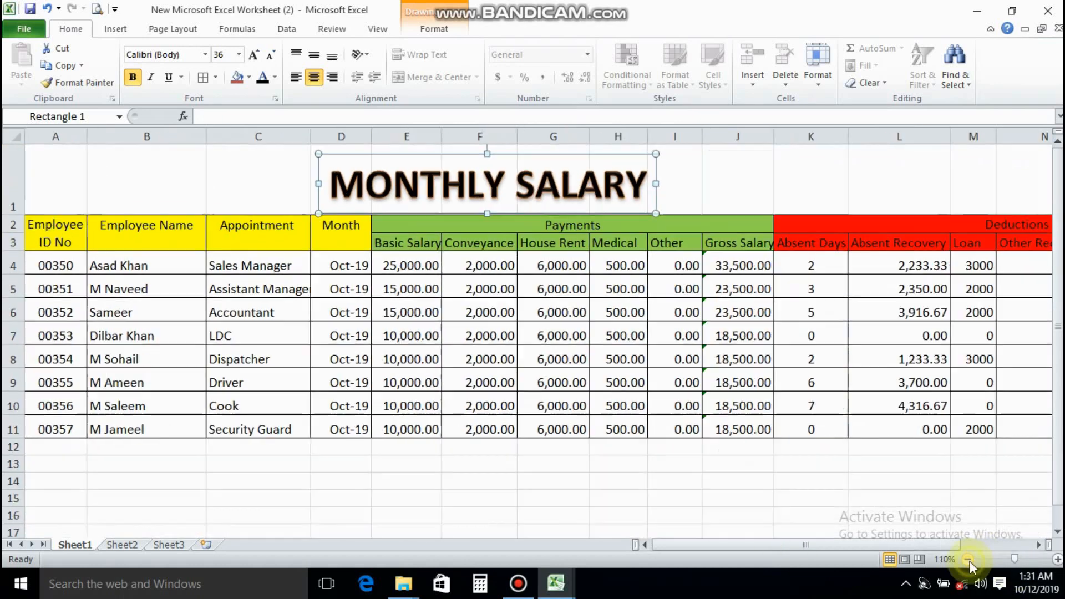
{"action": "left_click", "coordinate": [968, 559]}
{"action": "left_click", "coordinate": [968, 559]}
{"action": "left_click", "coordinate": [969, 559]}
{"action": "left_click", "coordinate": [968, 559]}
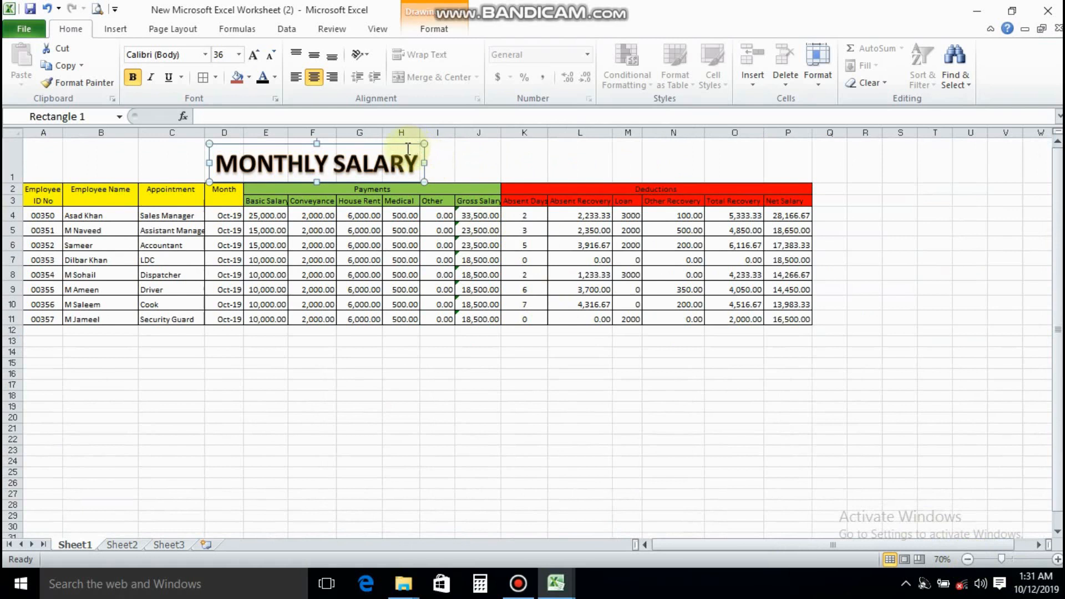
{"action": "left_click_drag", "start_coordinate": [417, 148], "coordinate": [500, 145]}
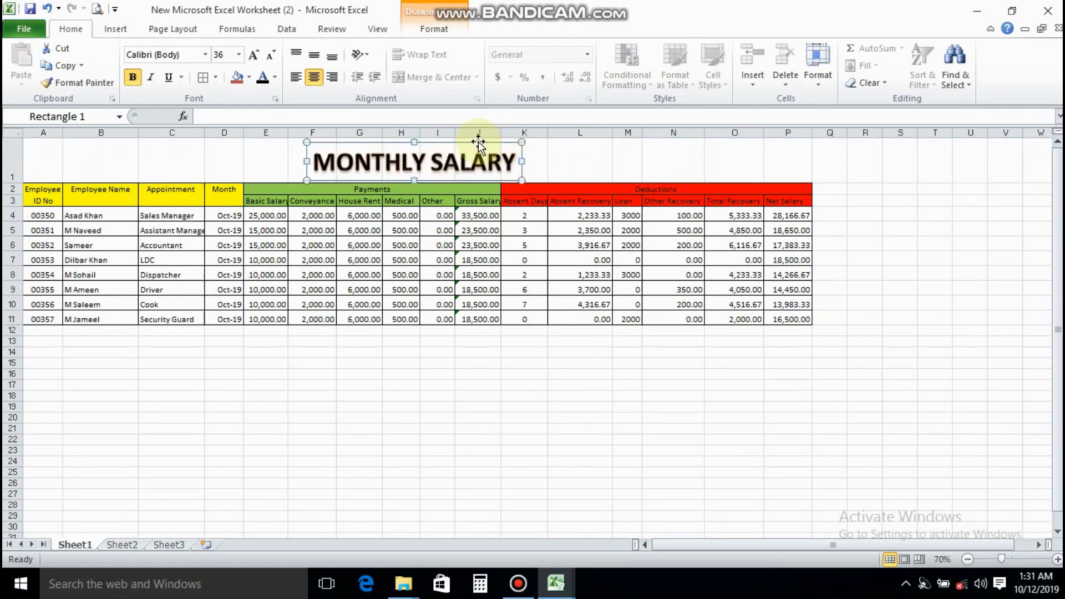
{"action": "left_click", "coordinate": [538, 451]}
Save the workbook with the finished salary table and title
{"action": "left_click", "coordinate": [1057, 559]}
{"action": "left_click", "coordinate": [1057, 559]}
{"action": "left_click", "coordinate": [1057, 559]}
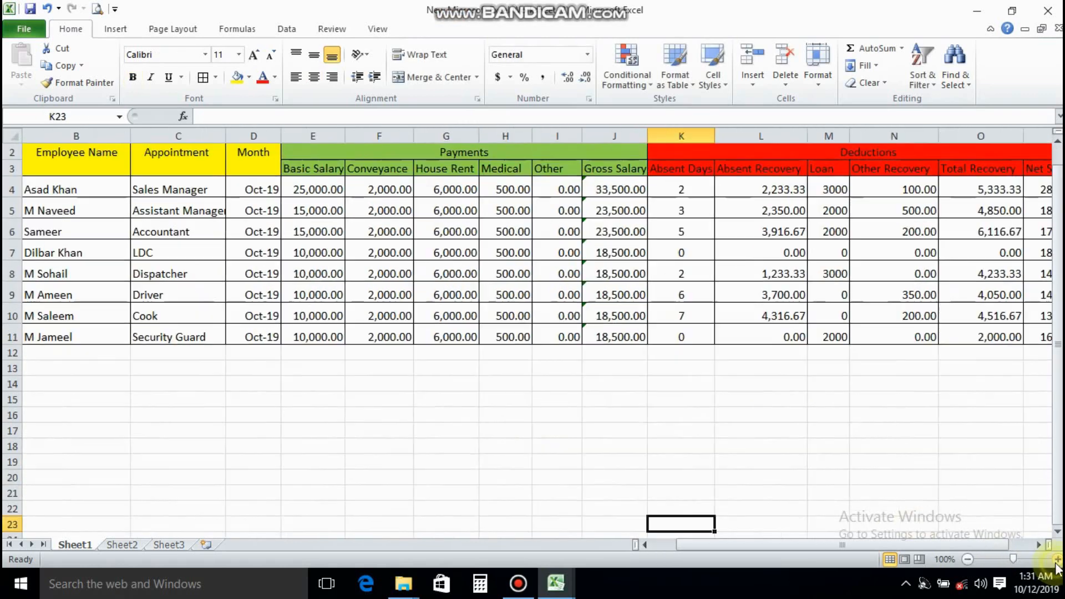
{"action": "scroll", "coordinate": [751, 371], "scroll_direction": "up", "scroll_amount": 1}
{"action": "left_click", "coordinate": [269, 336]}
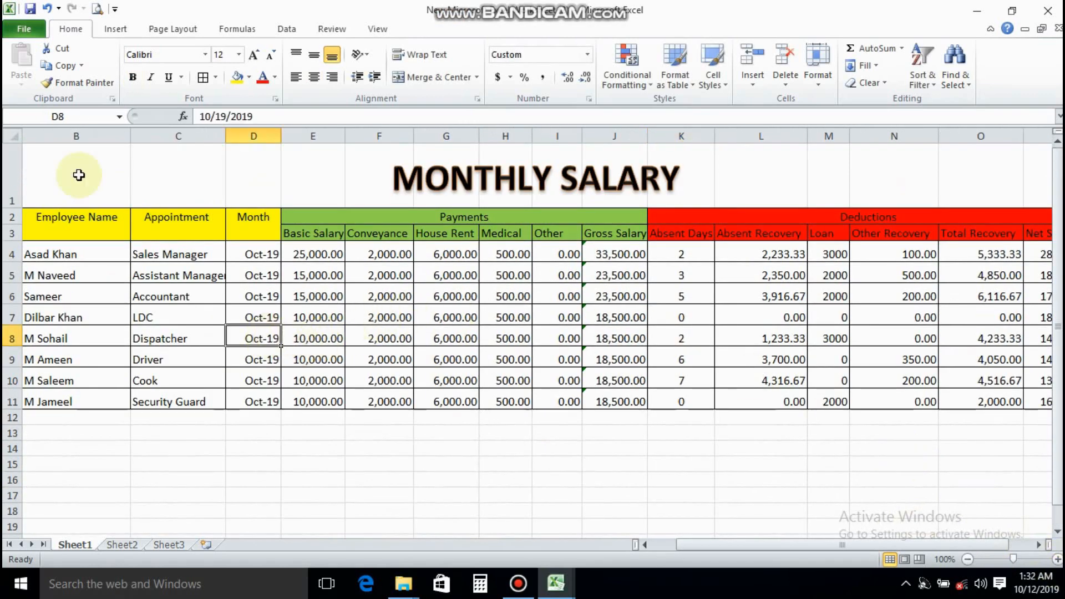
{"action": "left_click", "coordinate": [24, 28]}
{"action": "left_click", "coordinate": [43, 52]}
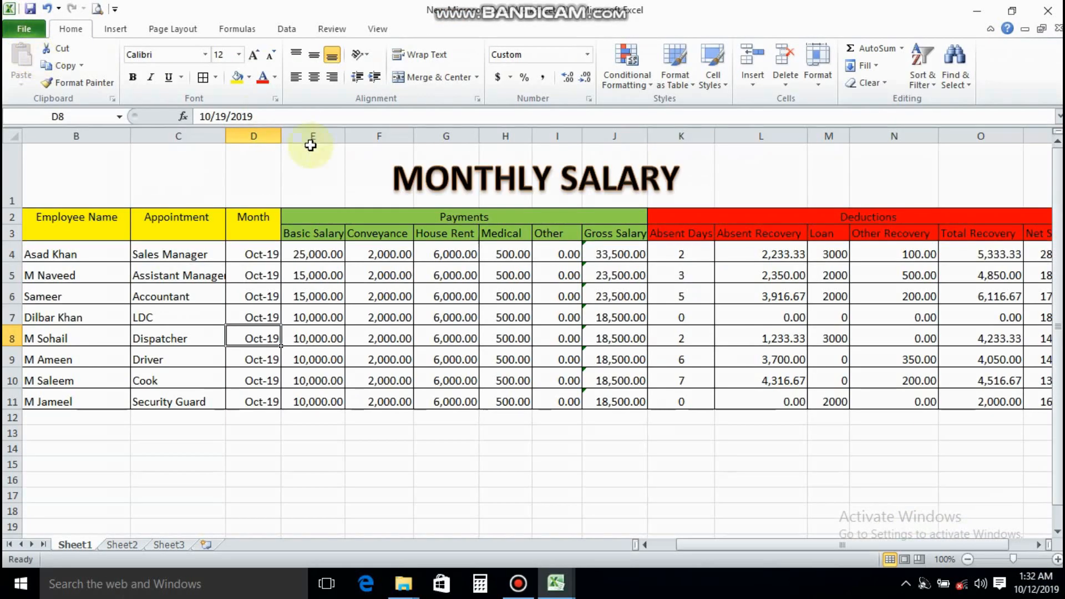
{"action": "left_click", "coordinate": [364, 253]}
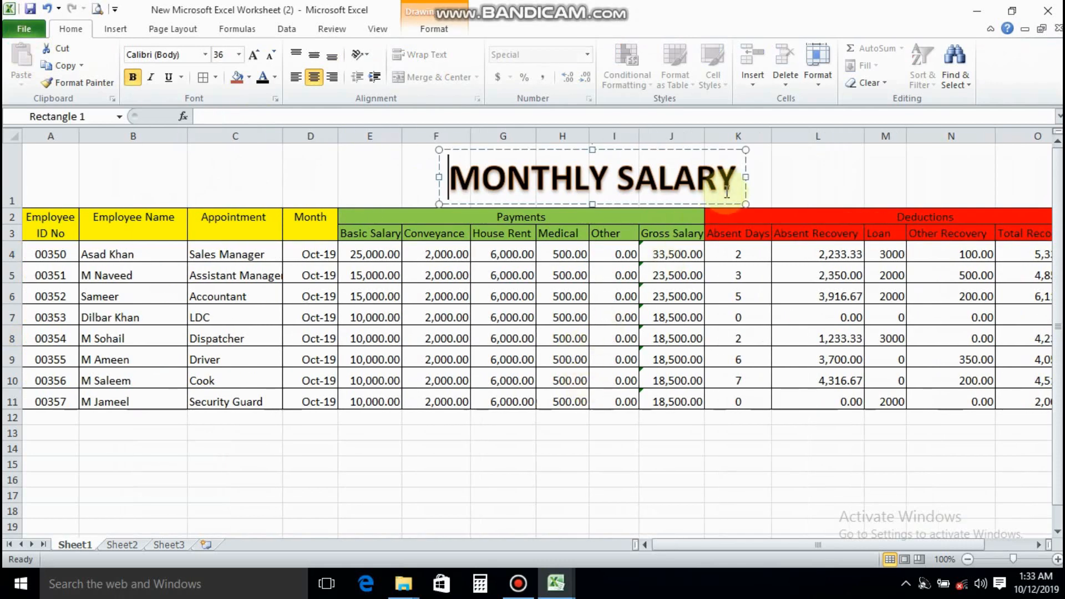
Extend the WordArt title text to read MONTHLY SALARY SHEET
{"action": "left_click", "coordinate": [726, 192]}
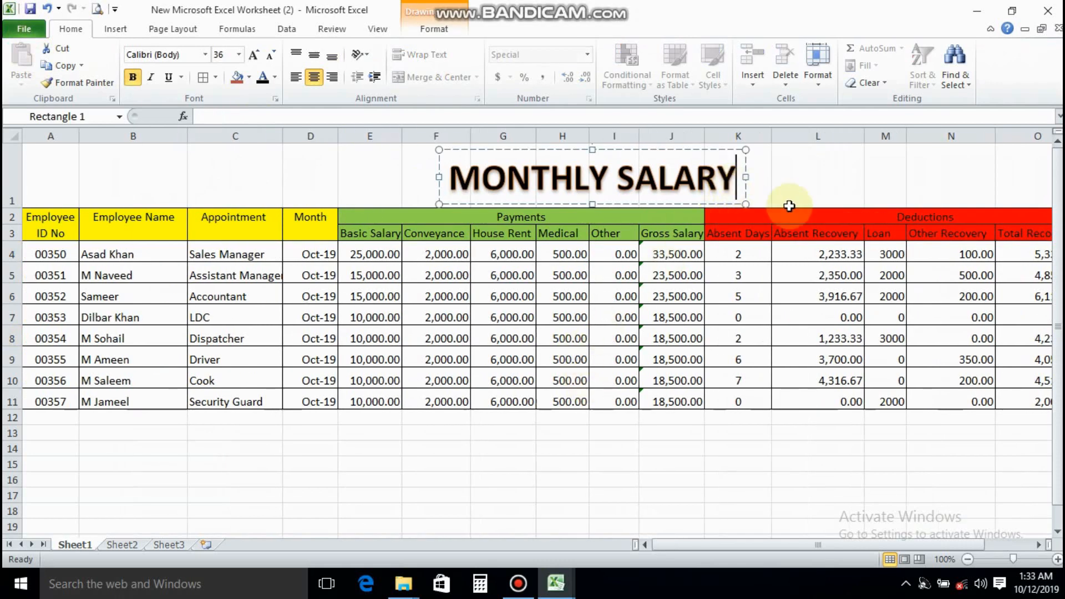
{"action": "type", "text": "SHEET"}
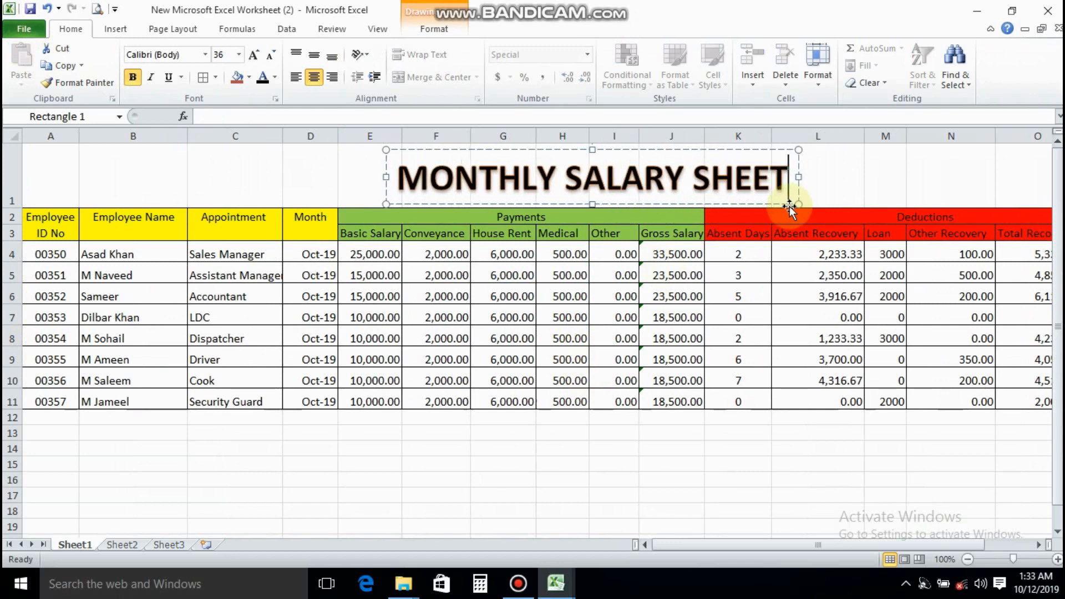
{"action": "left_click", "coordinate": [672, 274]}
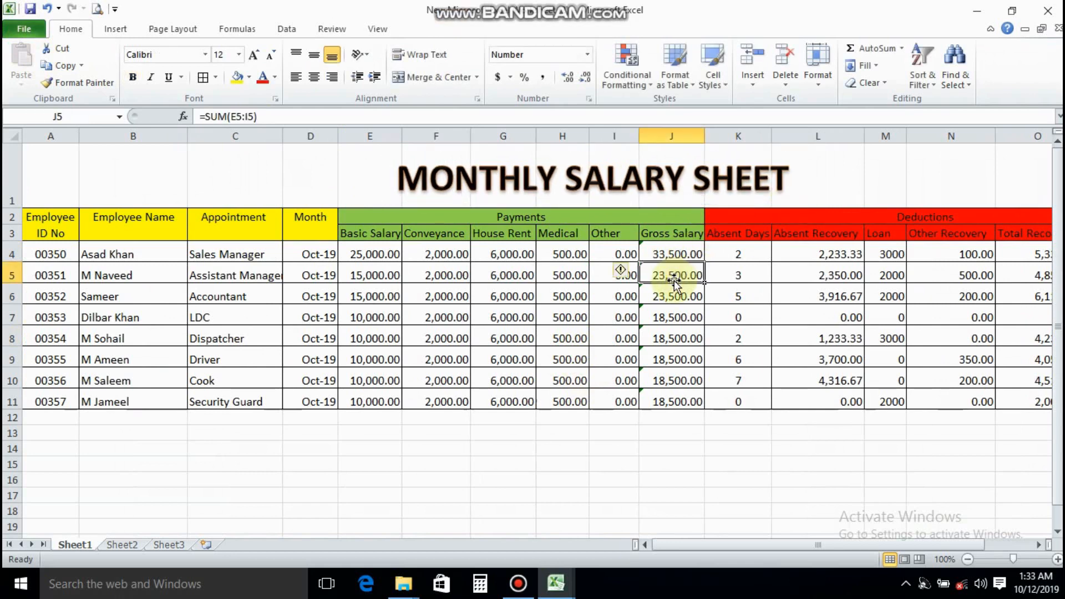
Rename the Sheet1 worksheet as Salary Sheet
{"action": "right_click", "coordinate": [72, 545]}
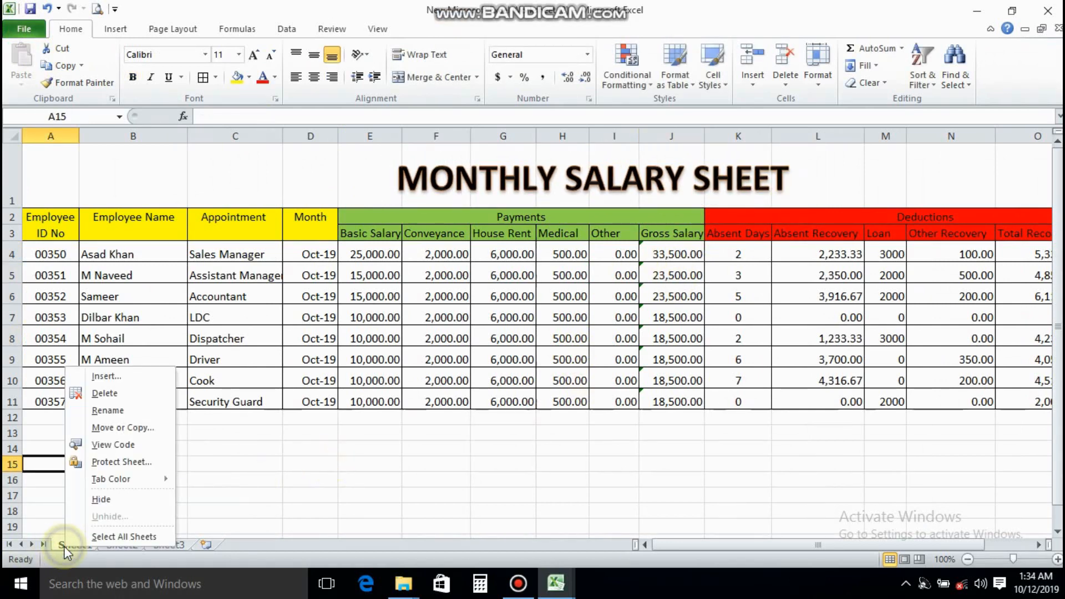
{"action": "left_click", "coordinate": [109, 410]}
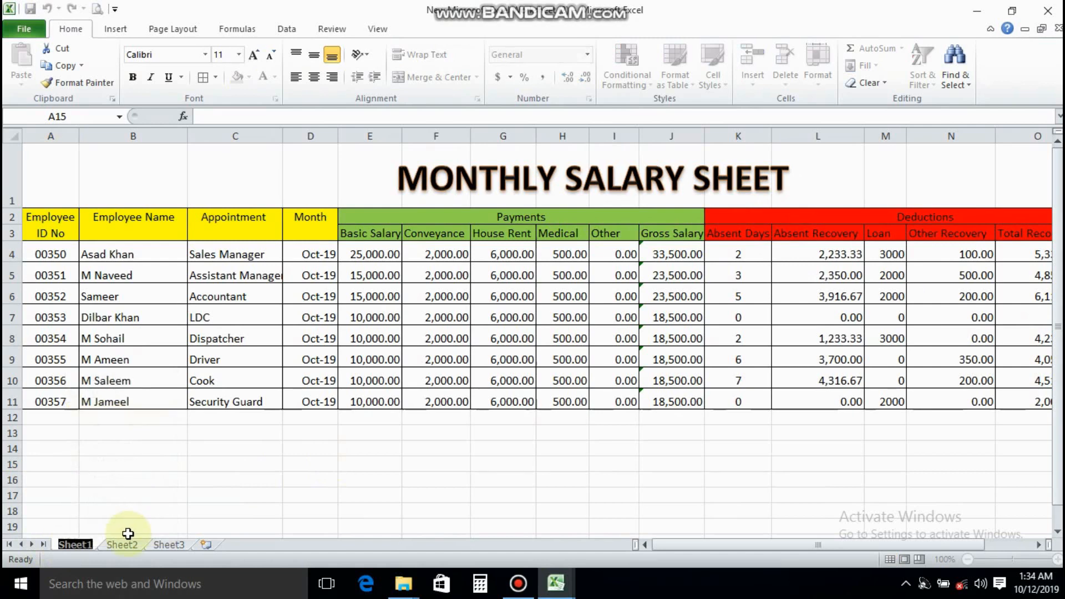
{"action": "type", "text": "sA"}
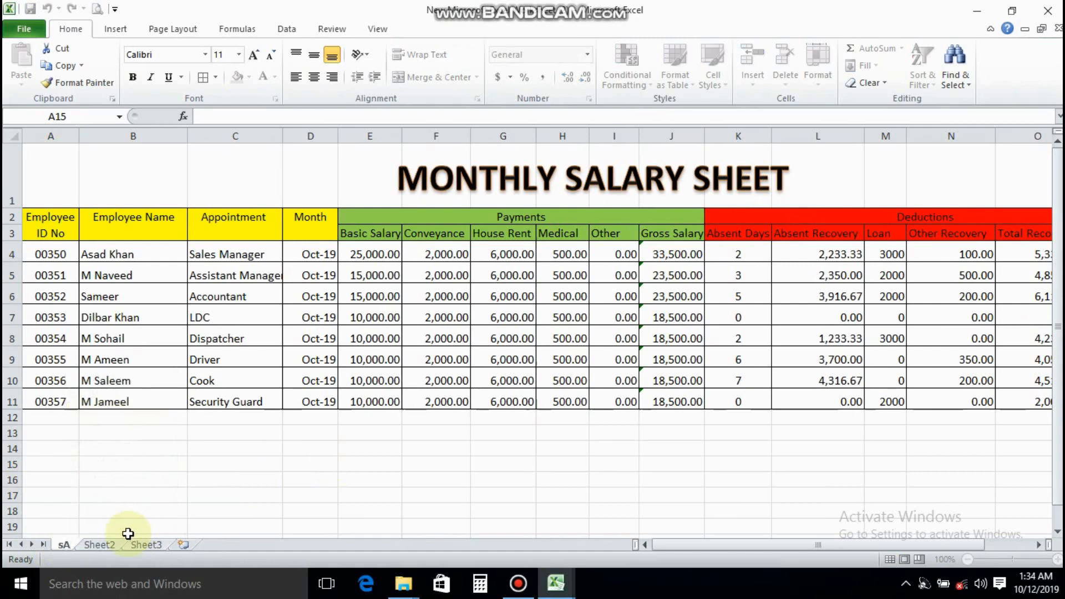
{"action": "type", "text": "lary Sheet"}
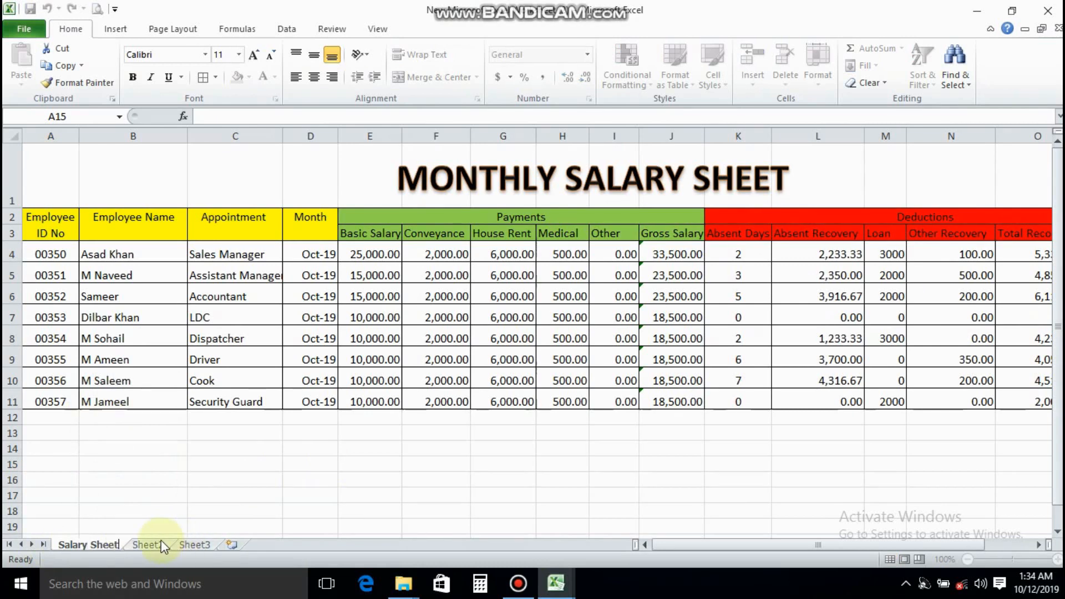
Rename the Sheet2 worksheet as Pay Slip
{"action": "left_click", "coordinate": [153, 544]}
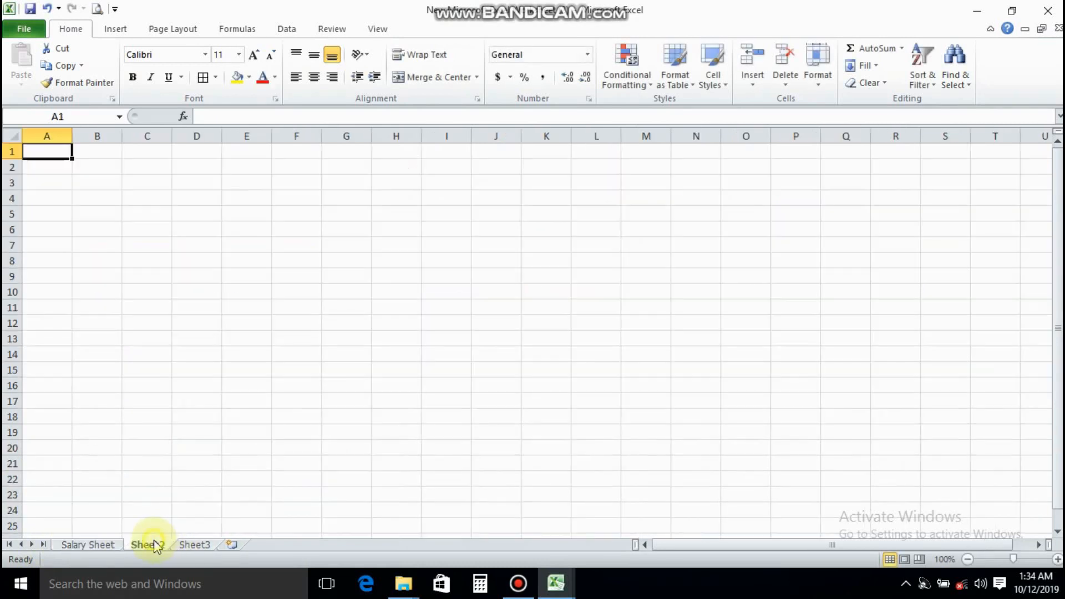
{"action": "right_click", "coordinate": [154, 540]}
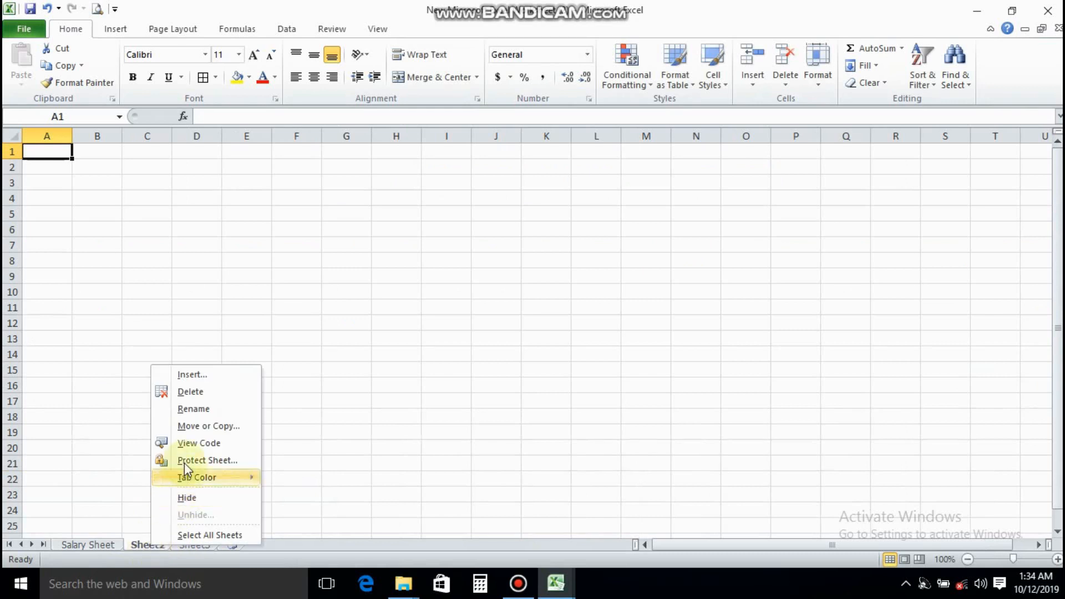
{"action": "left_click", "coordinate": [227, 409]}
{"action": "type", "text": "Pay"}
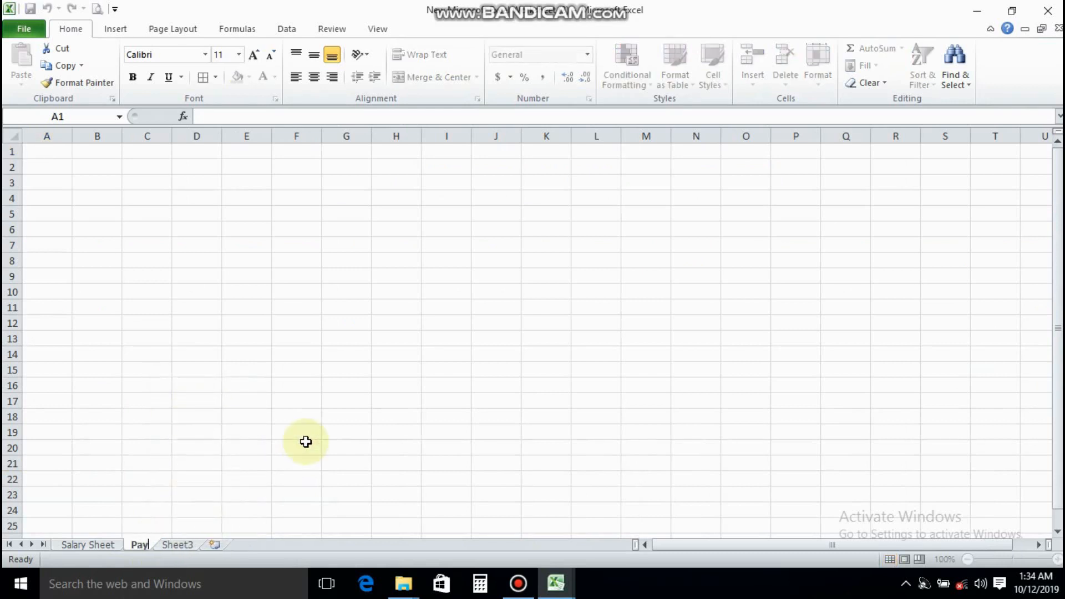
{"action": "type", "text": " Slip"}
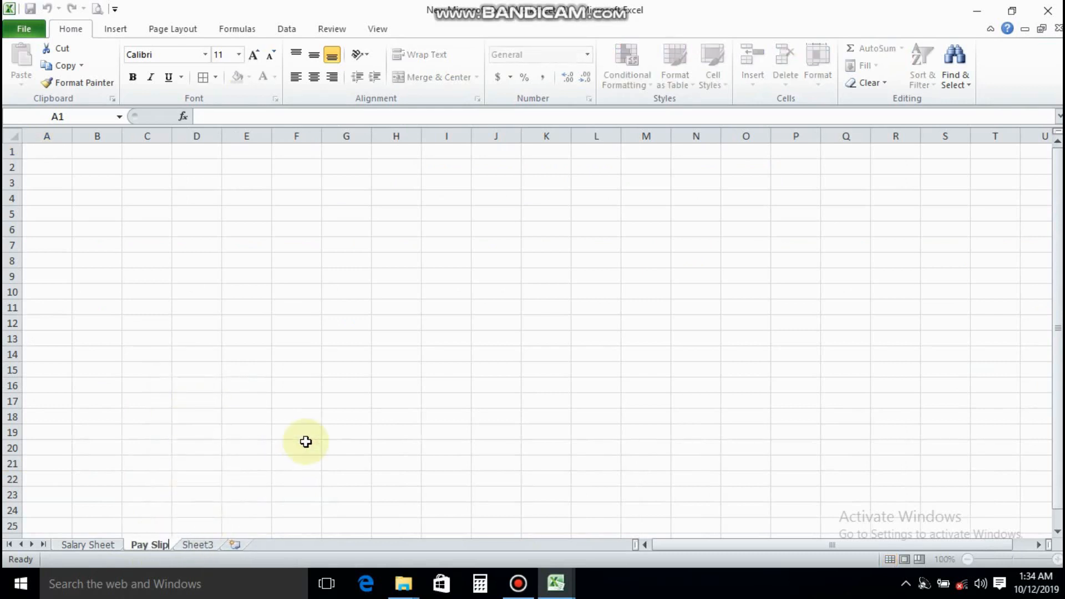
{"action": "left_click", "coordinate": [214, 478]}
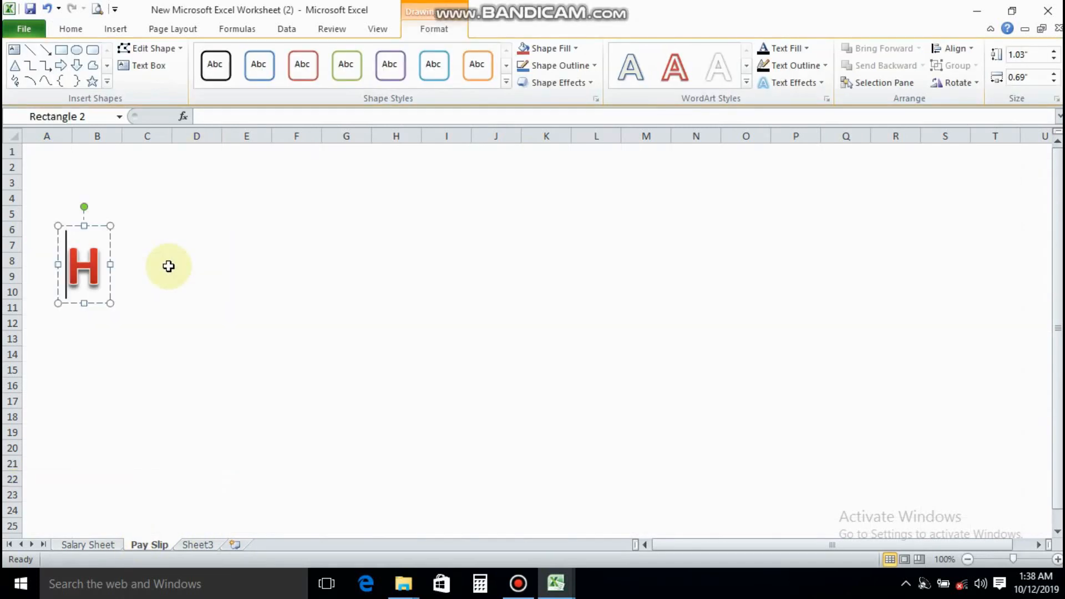
Start the red WordArt text on the Pay Slip sheet with How to and widen its box to about 11.44 inches
{"action": "type", "text": "ow "}
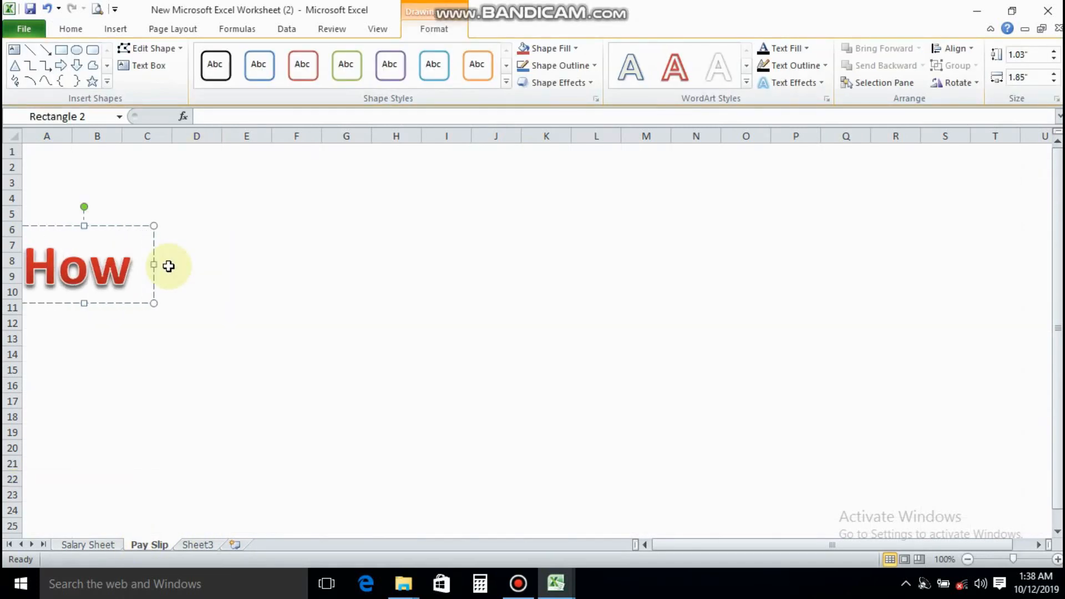
{"action": "type", "text": "to"}
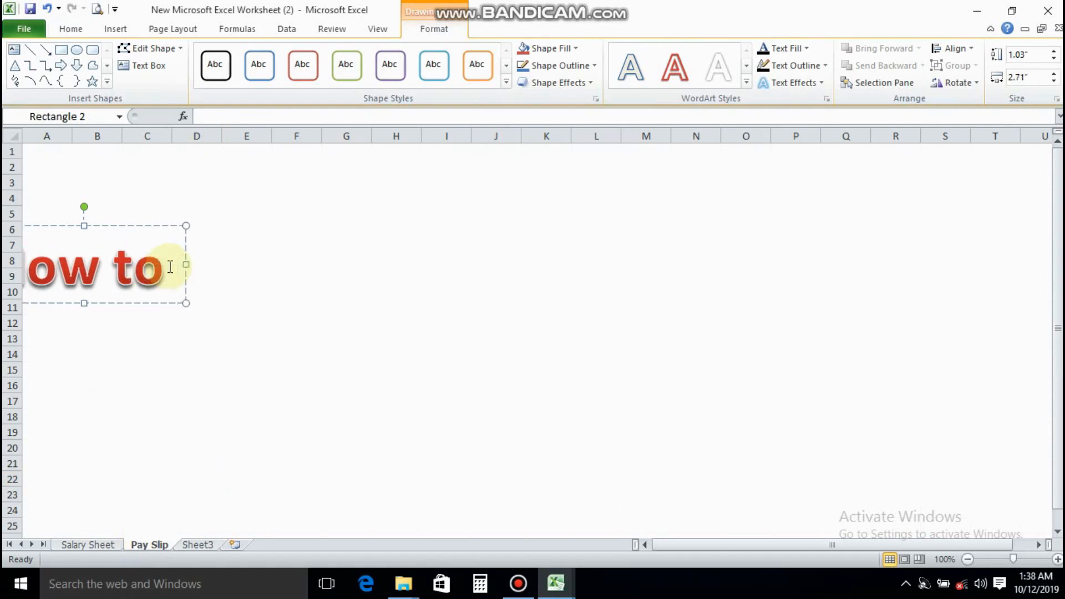
{"action": "left_click_drag", "start_coordinate": [185, 278], "coordinate": [962, 244]}
{"action": "left_click", "coordinate": [624, 285]}
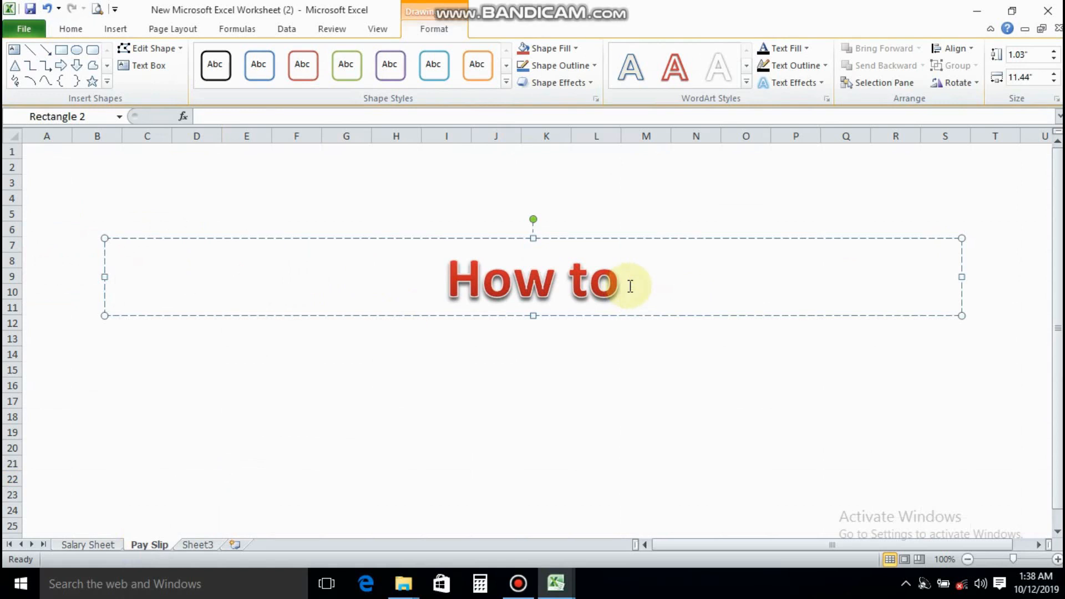
Complete the red WordArt text as How to Generate Pay Slip automatic from Salary sheet and start a new line below it
{"action": "type", "text": "Gener"}
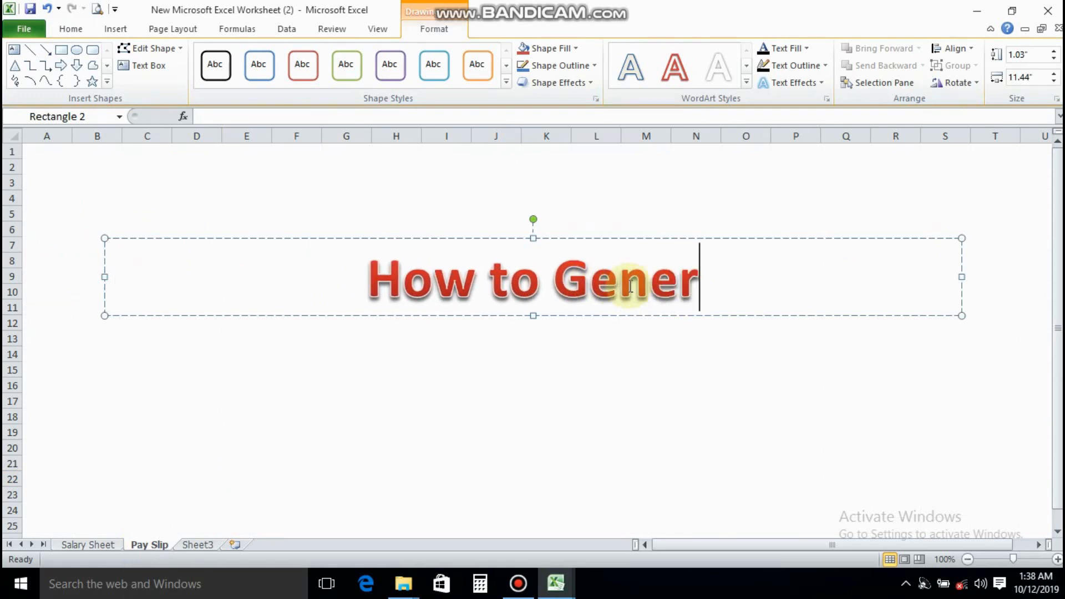
{"action": "type", "text": "ate"}
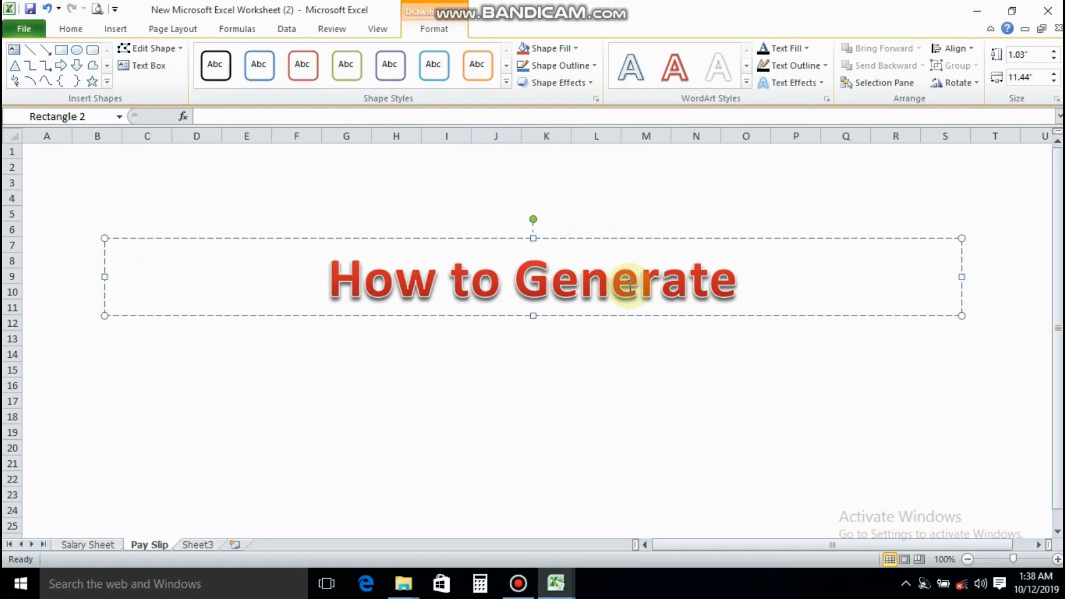
{"action": "type", "text": " Pay S"}
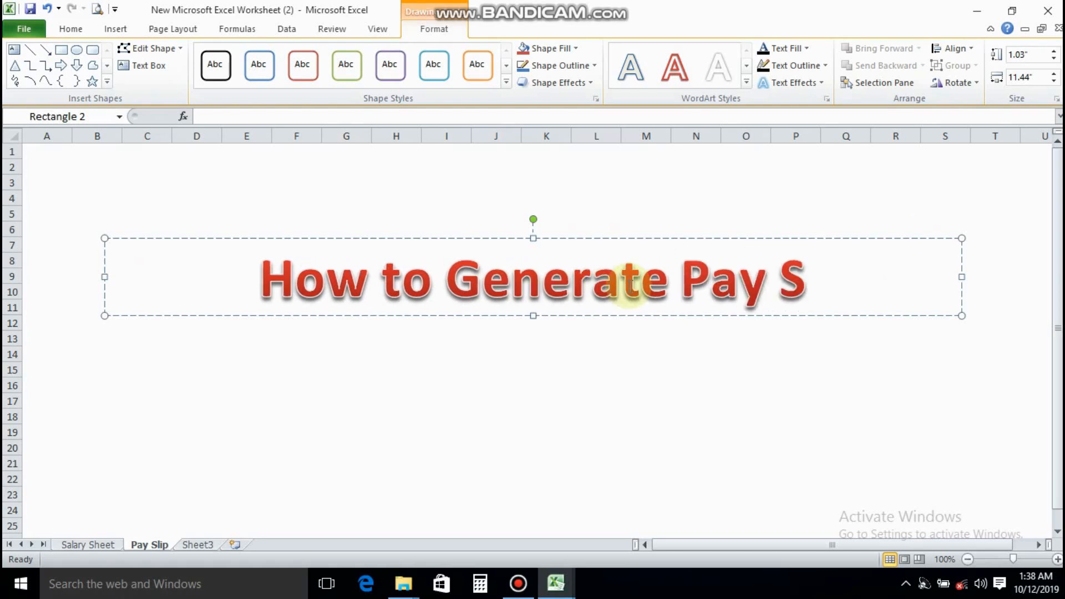
{"action": "type", "text": "lip a"}
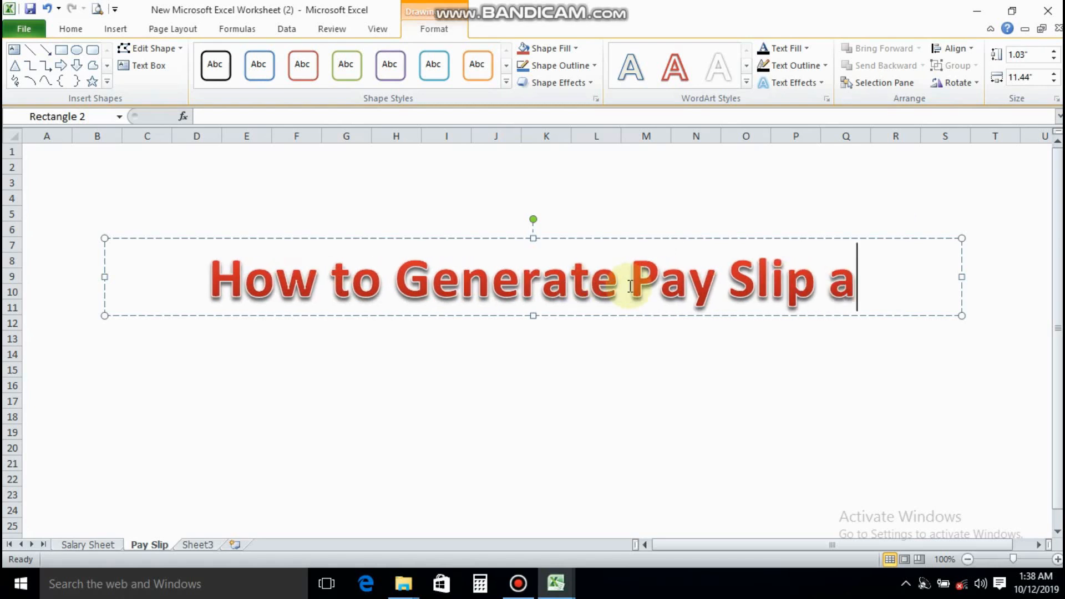
{"action": "type", "text": "utomatic"}
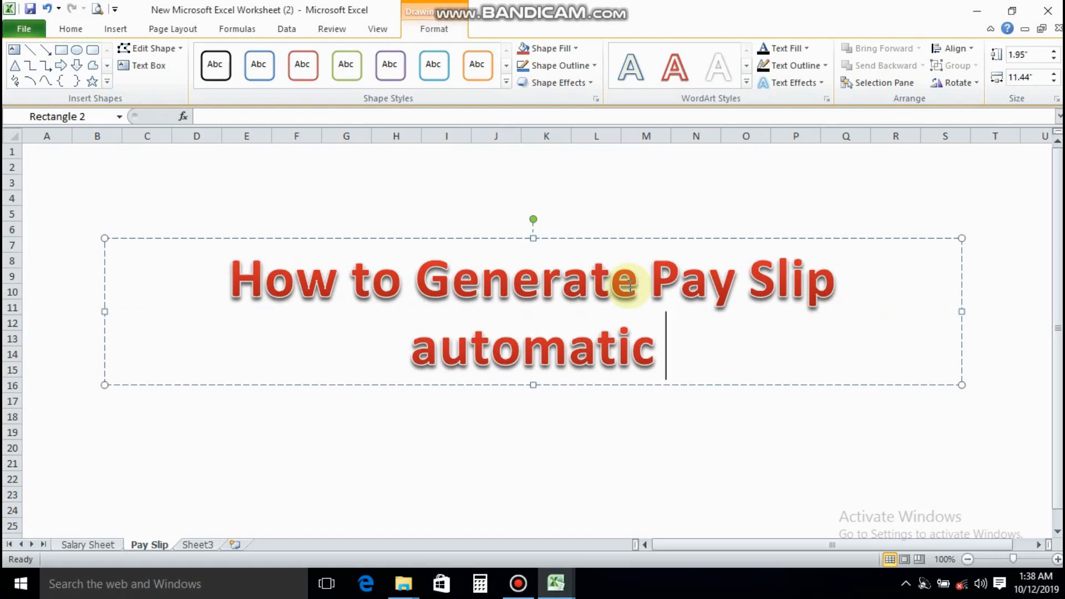
{"action": "type", "text": " from"}
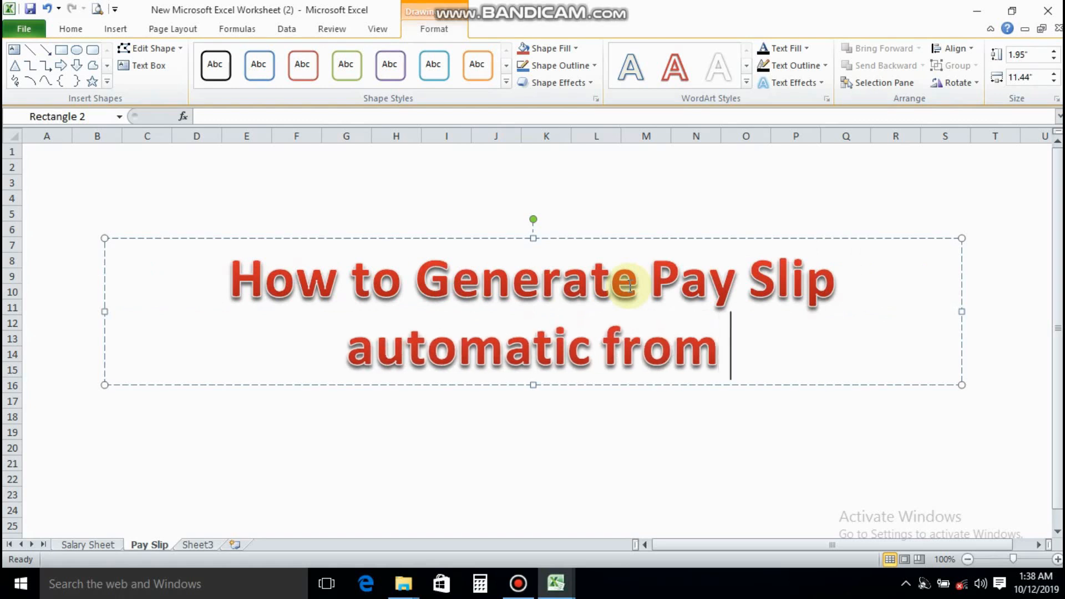
{"action": "type", "text": " Salary "}
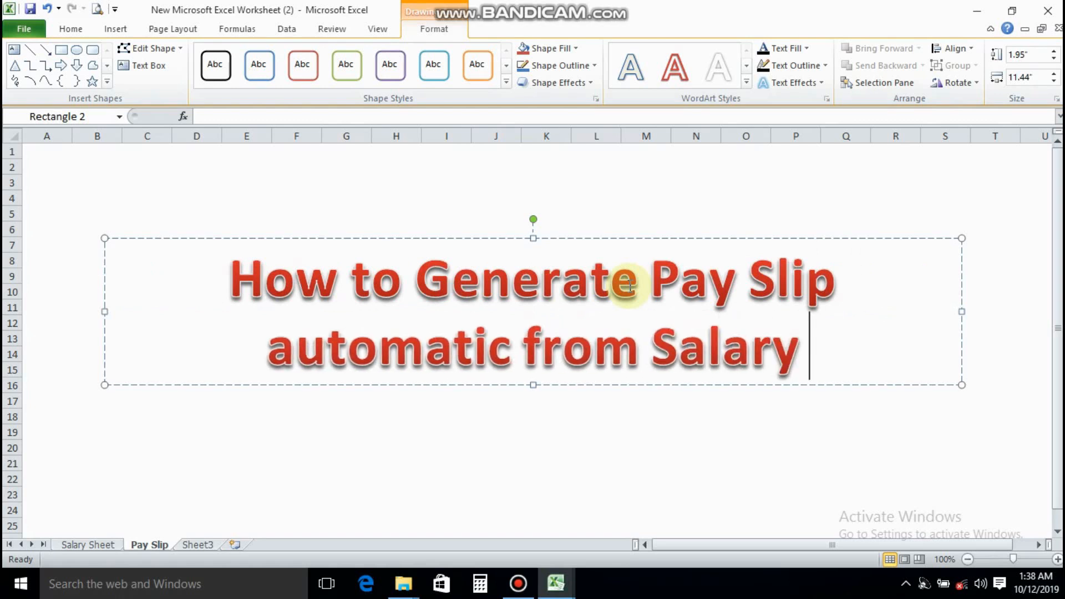
{"action": "type", "text": "sheet"}
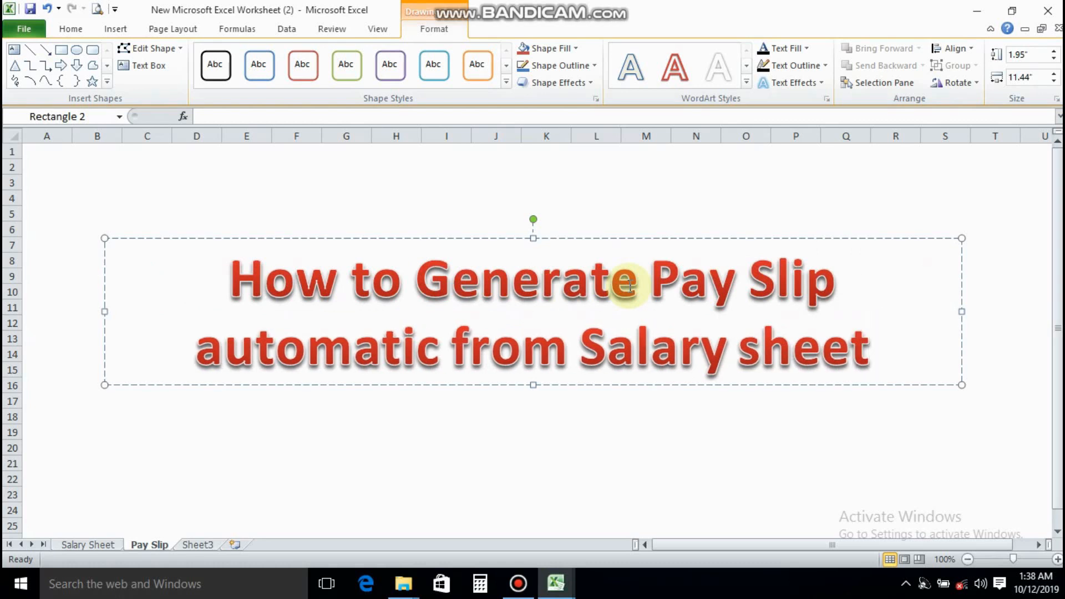
{"action": "key", "text": "Return"}
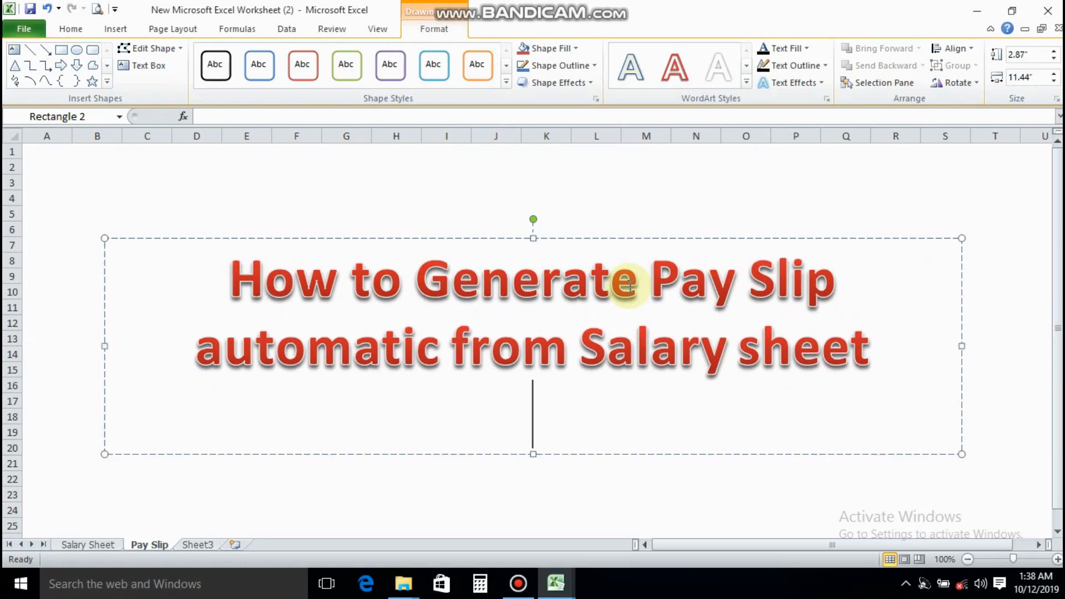
{"action": "type", "text": "In next"}
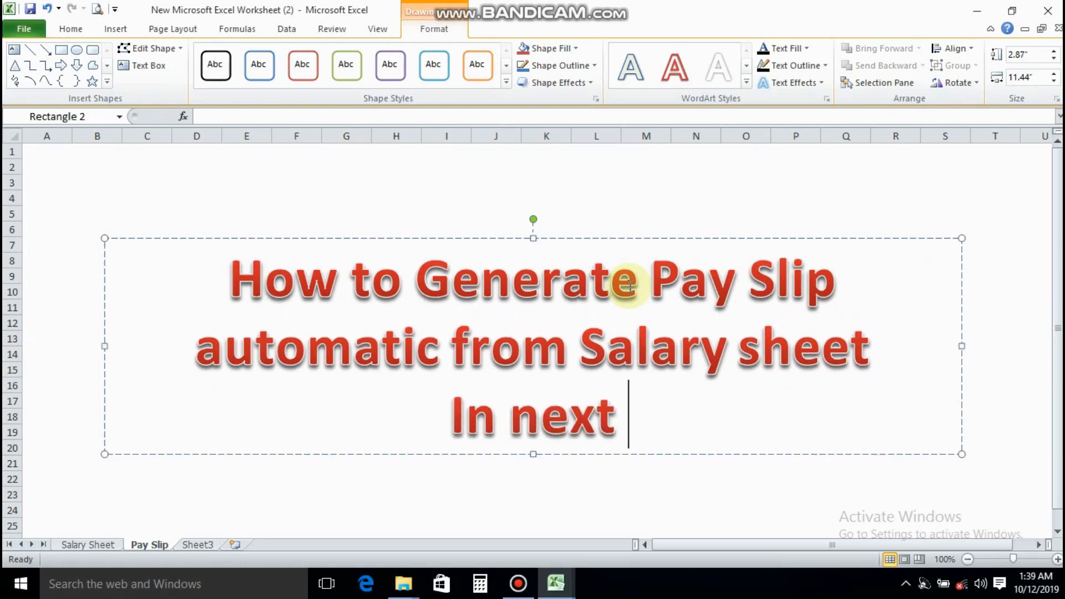
{"action": "key", "text": "BackSpace"}
{"action": "key", "text": "BackSpace"}
{"action": "key", "text": "BackSpace"}
{"action": "key", "text": "BackSpace"}
{"action": "key", "text": "BackSpace"}
{"action": "key", "text": "BackSpace"}
{"action": "key", "text": "BackSpace"}
{"action": "key", "text": "BackSpace"}
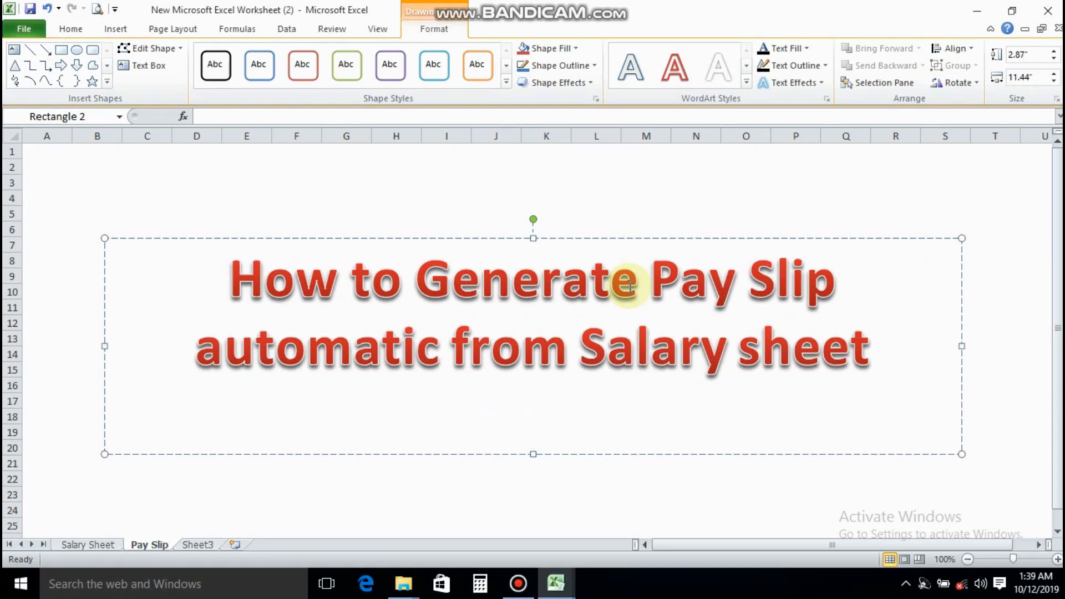
Enter Wait for next video, Thanks as the closing line of the WordArt text on the Pay Slip sheet
{"action": "type", "text": "Wait for"}
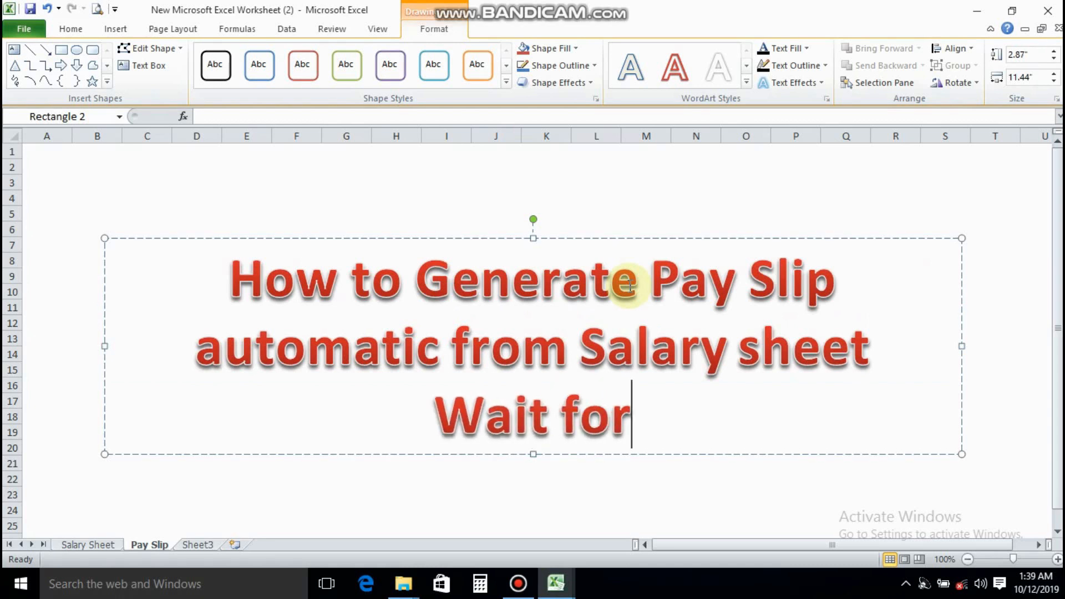
{"action": "type", "text": " next "}
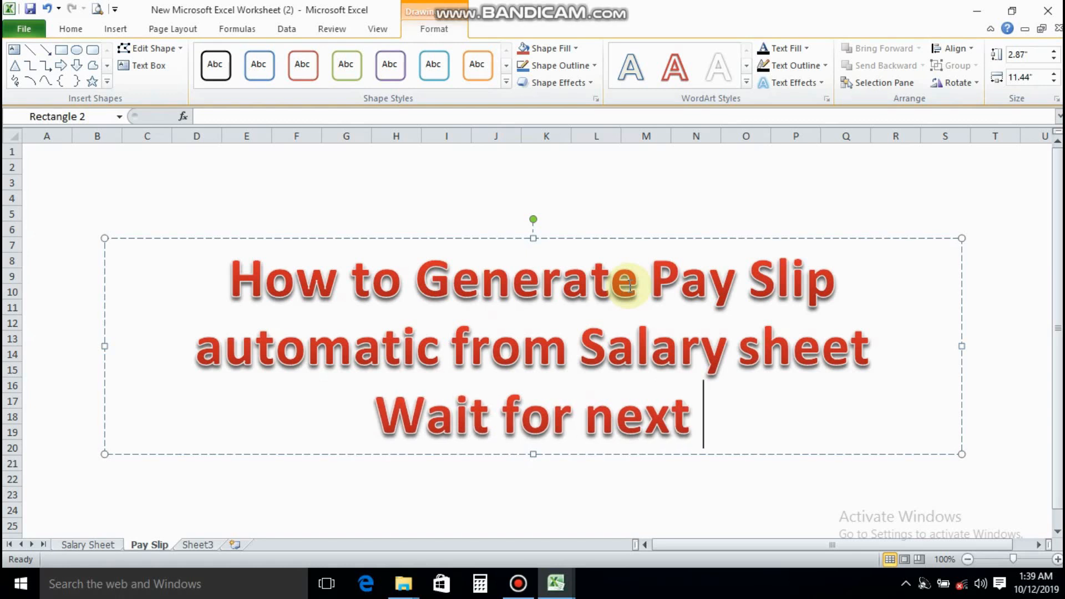
{"action": "type", "text": "video"}
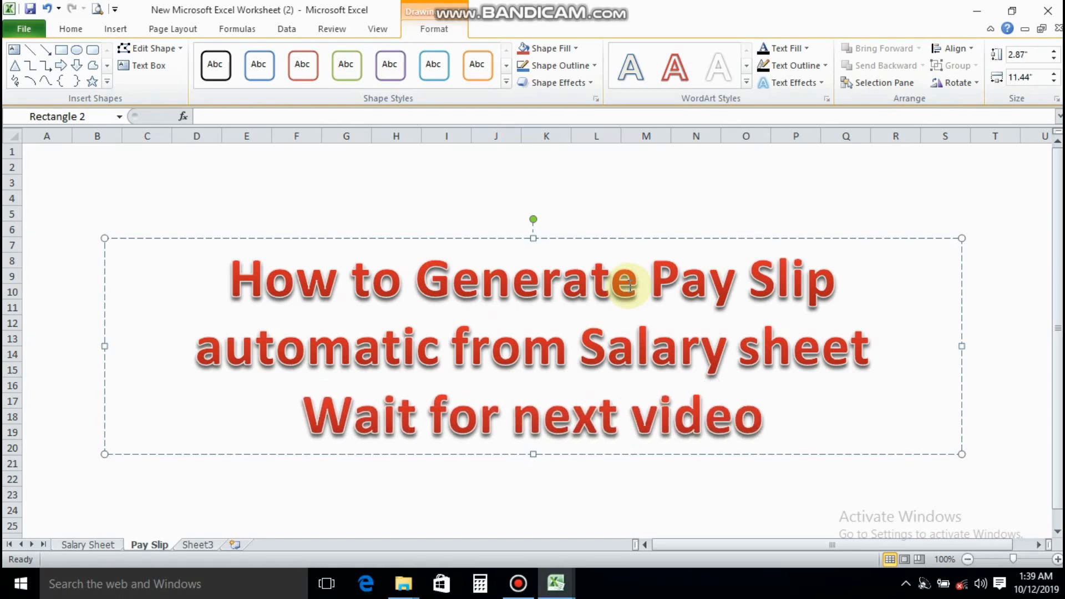
{"action": "type", "text": ", Thanks"}
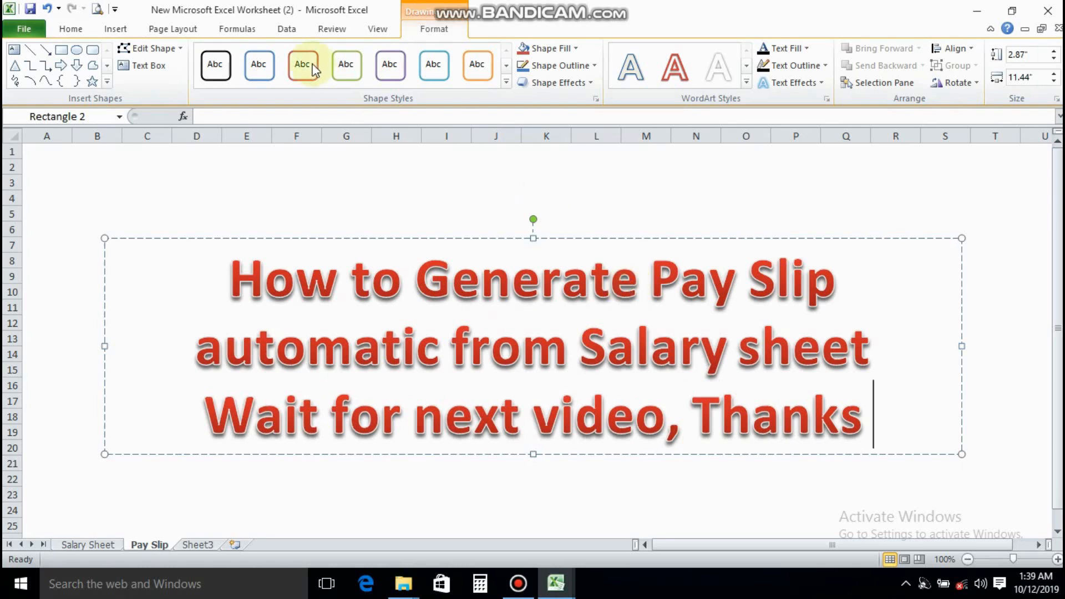
Open the workbook's file information view
{"action": "left_click", "coordinate": [65, 32]}
{"action": "left_click", "coordinate": [38, 35]}
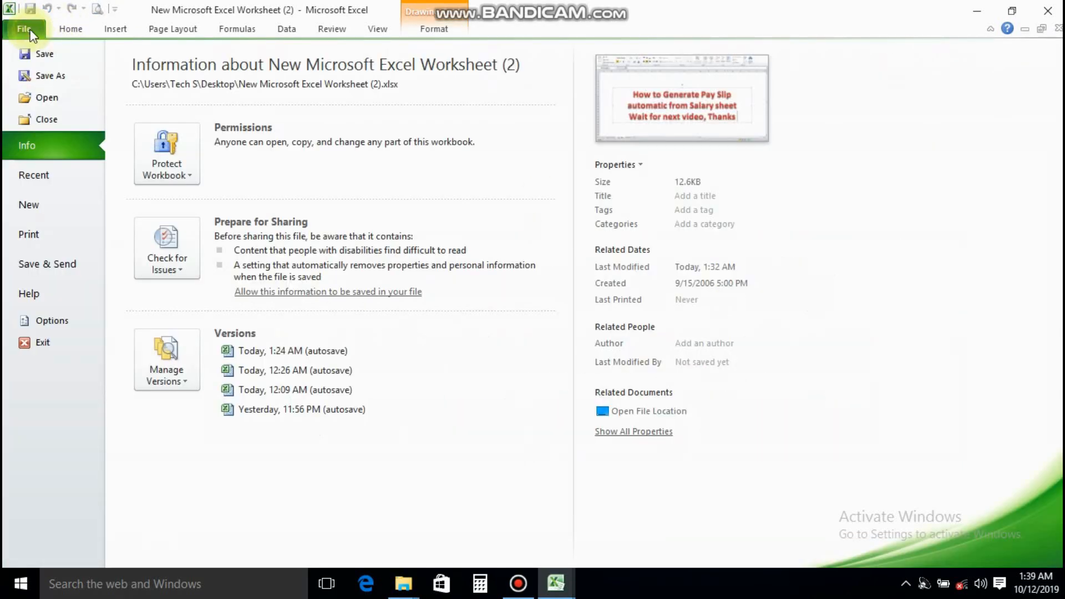